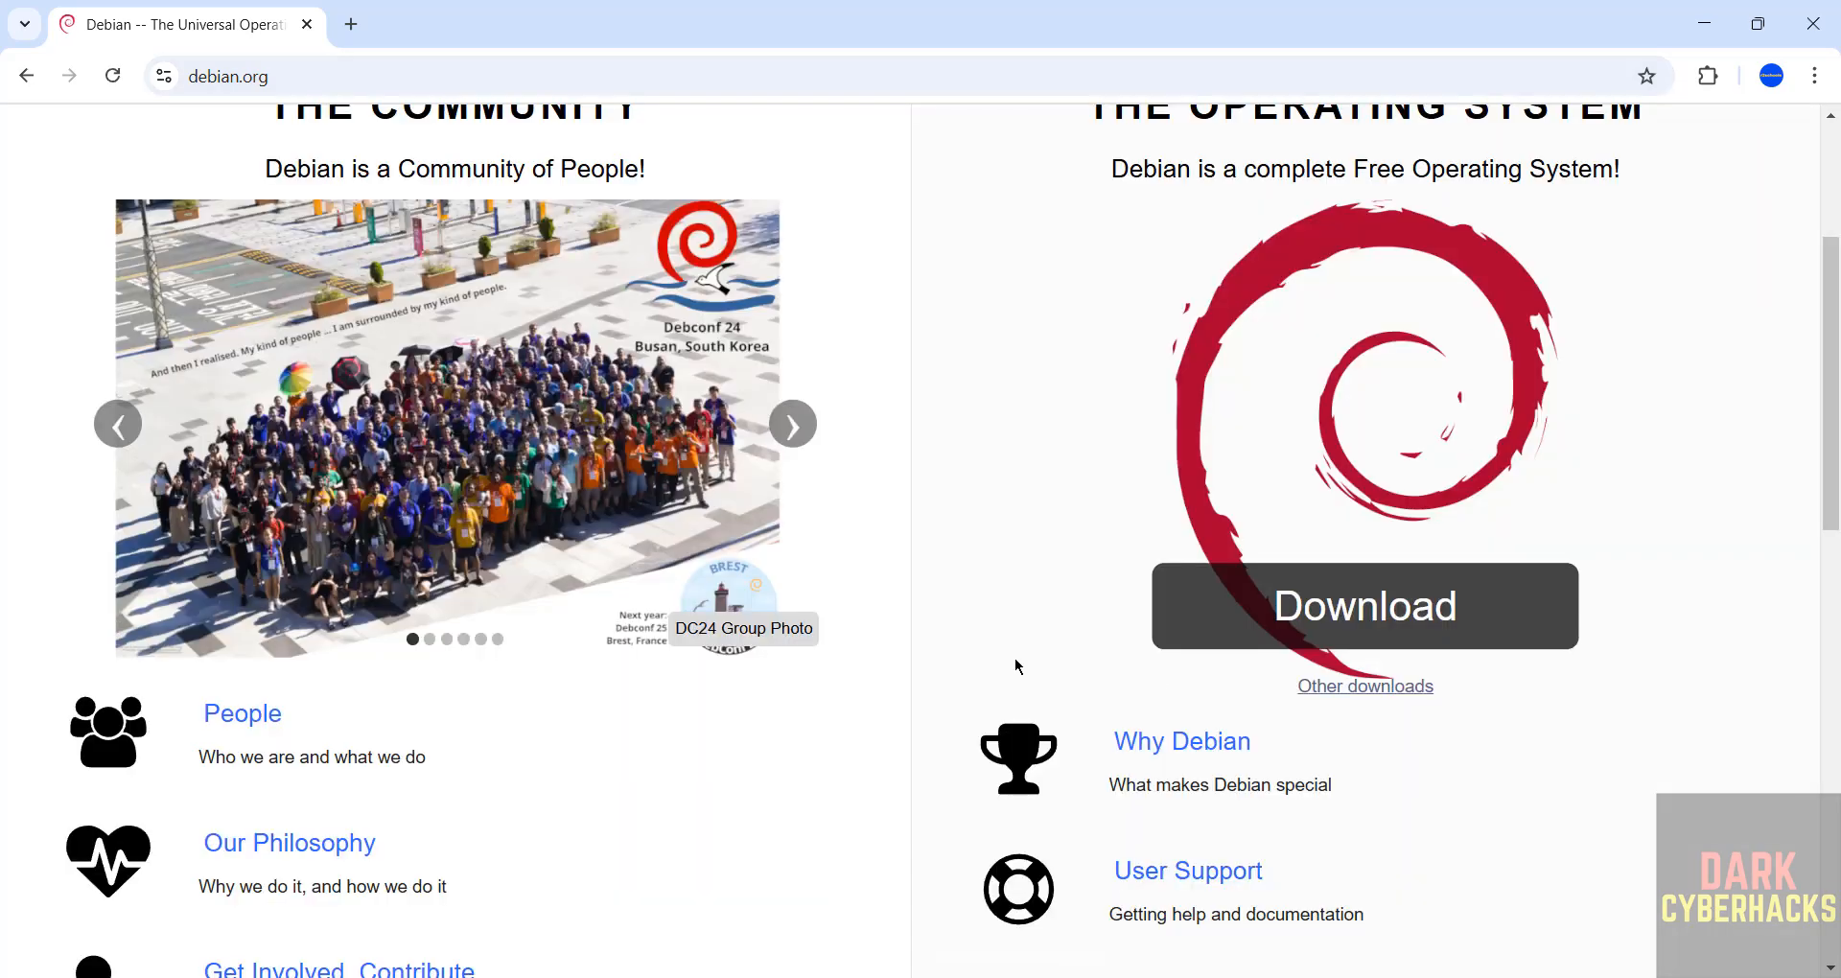
Step: From debian.org's download mirrors, open the amd64 DVD directory and download debian-12.10.0-amd64-DVD-1.iso
click(1385, 687)
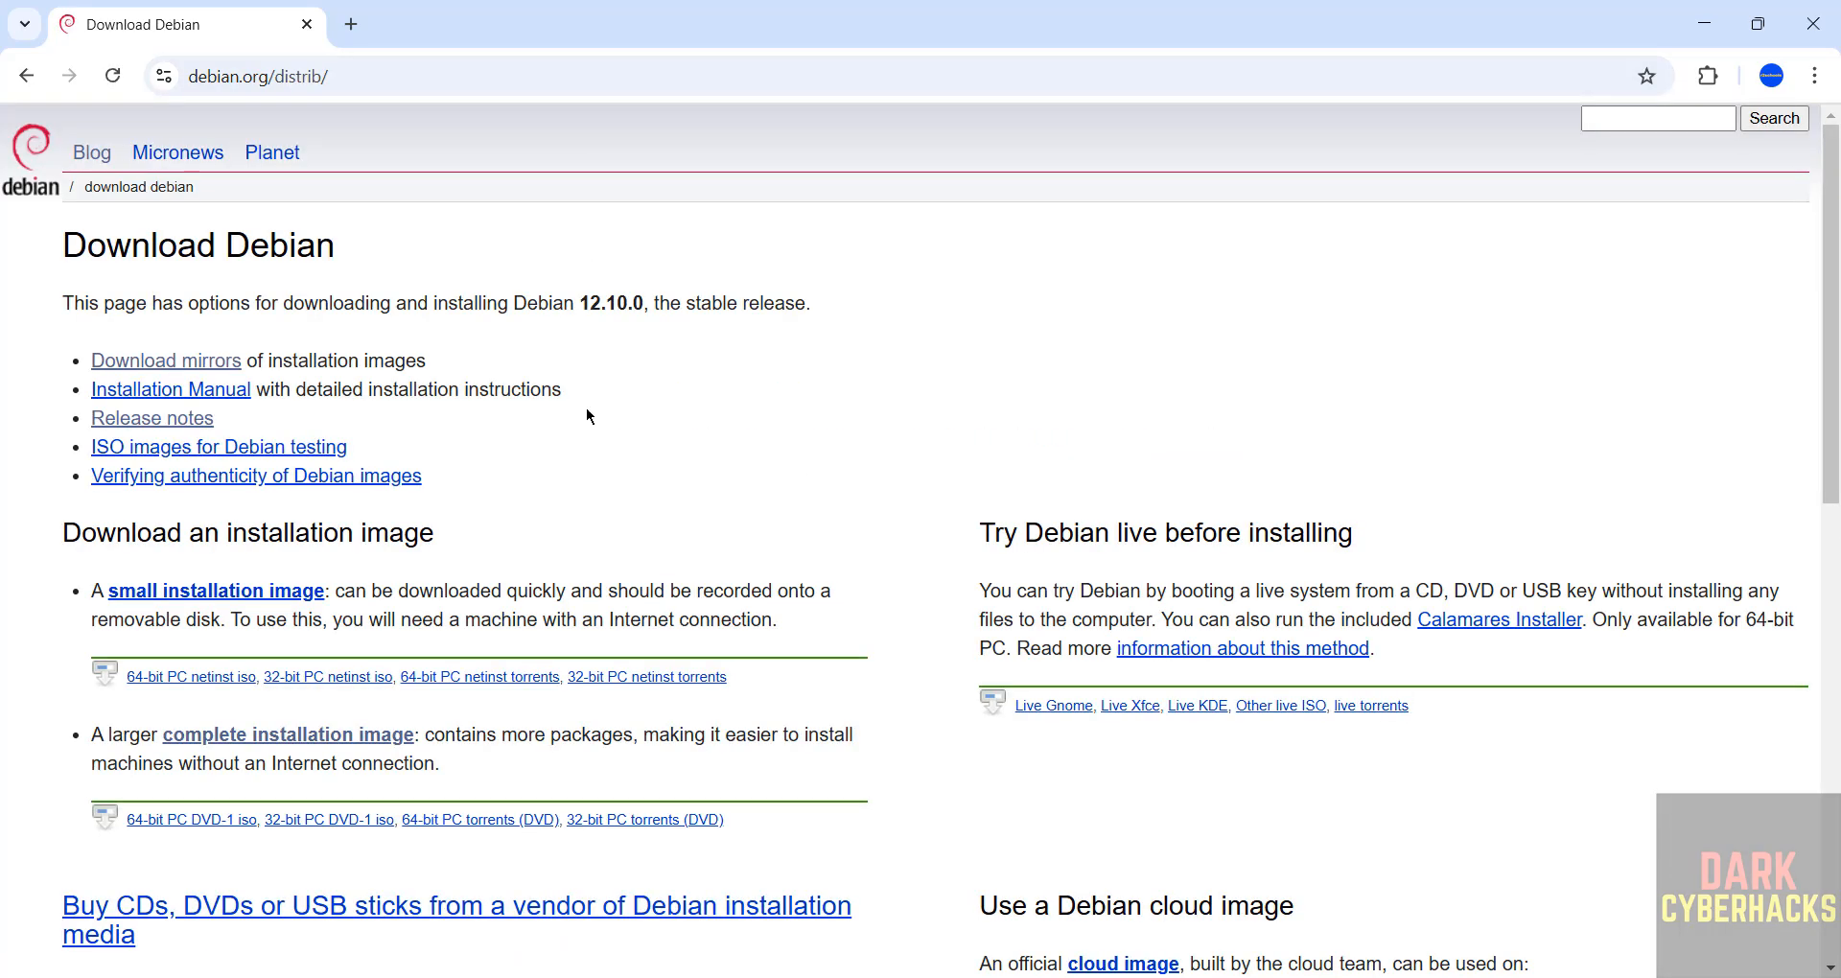
click(167, 368)
scroll(717, 512, up, 15)
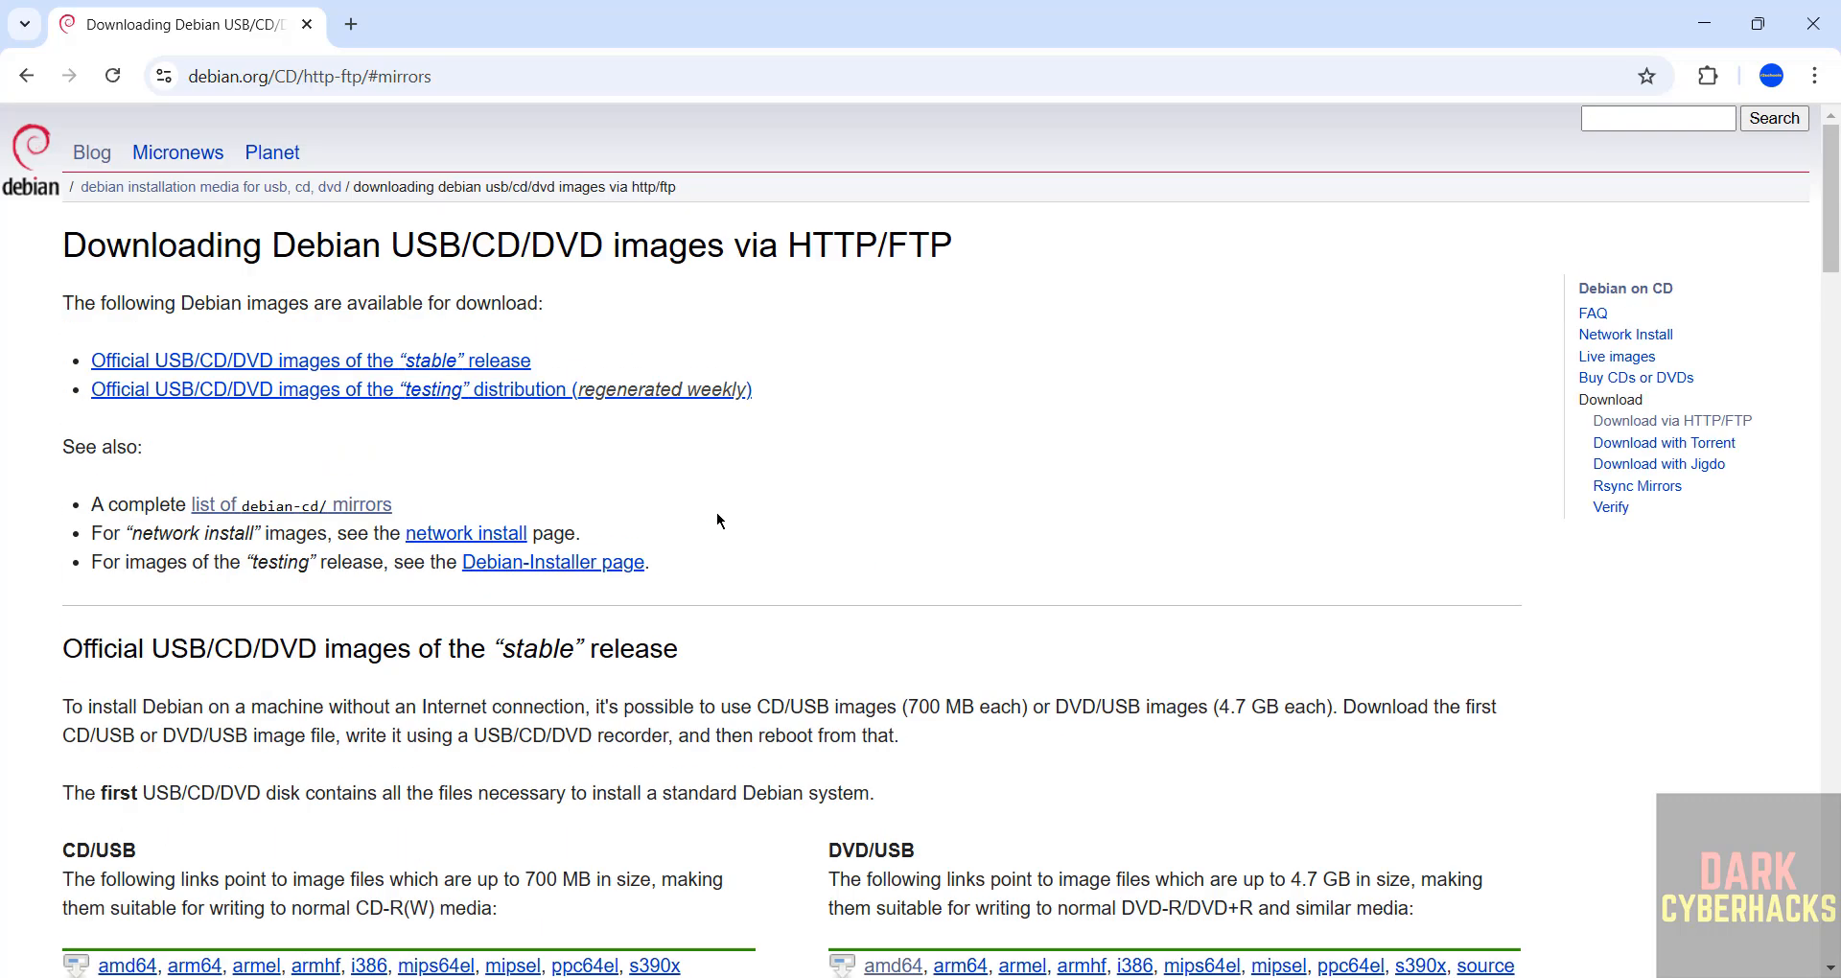
scroll(830, 583, down, 3)
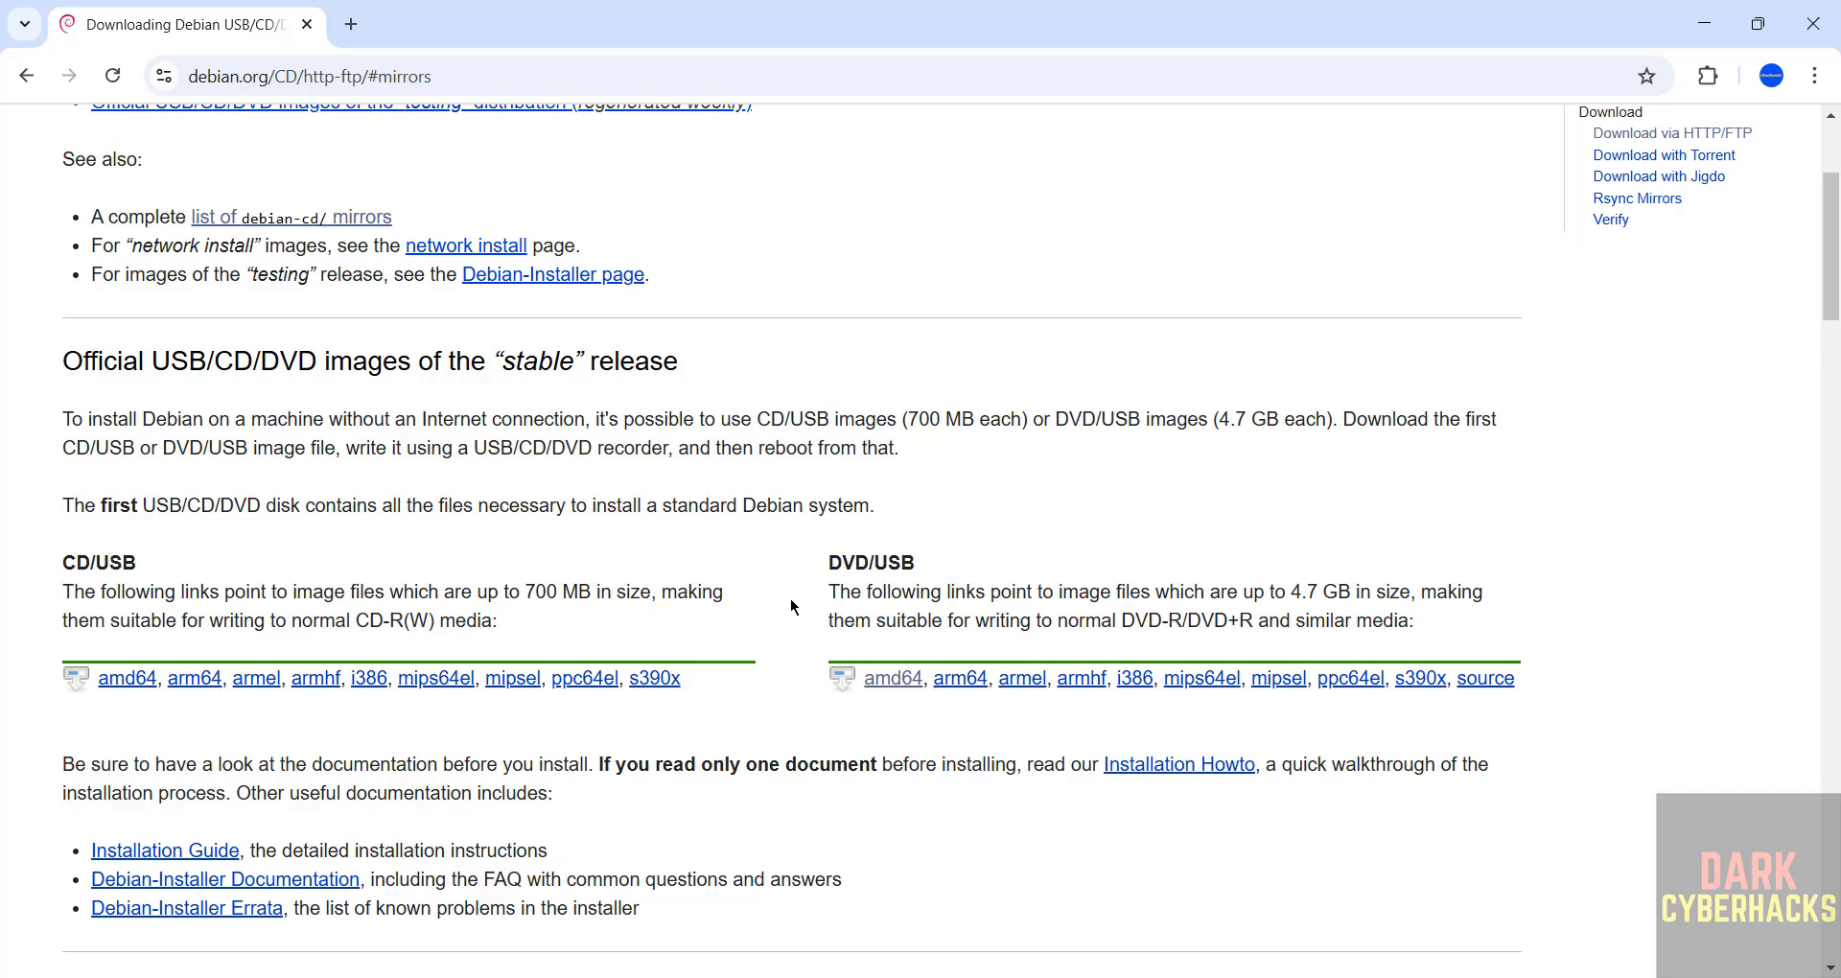
click(898, 680)
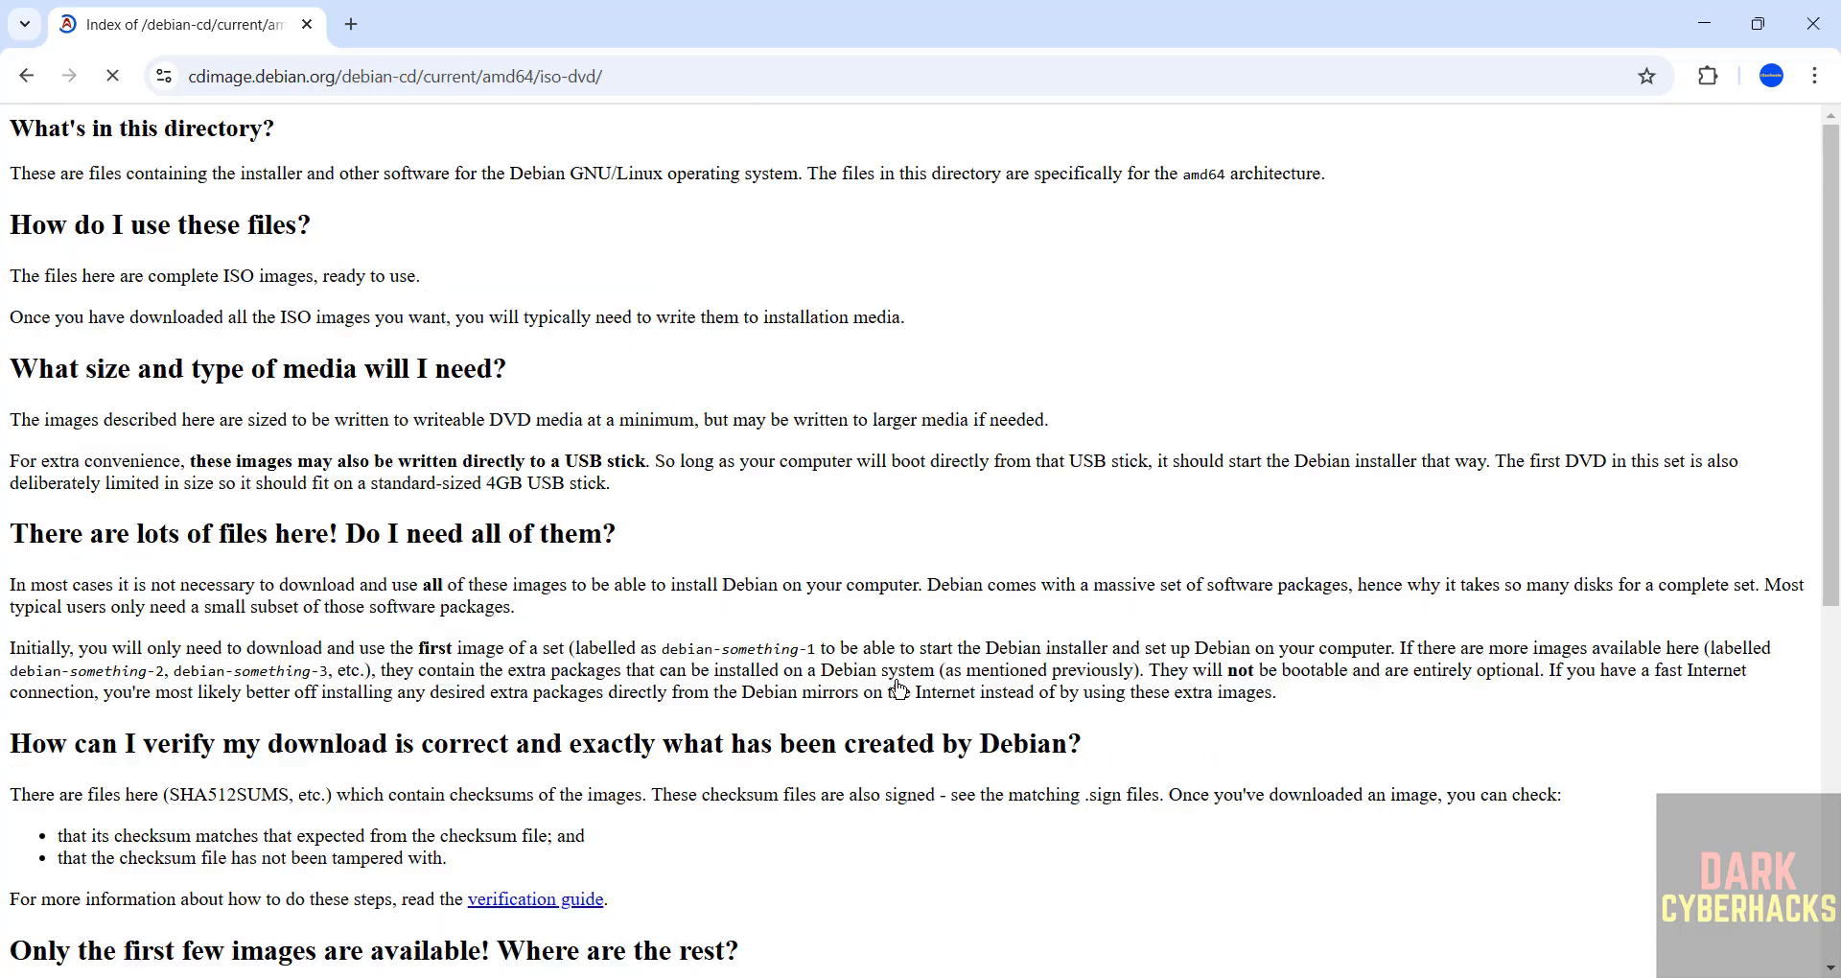
scroll(730, 525, down, 1)
scroll(729, 524, down, 6)
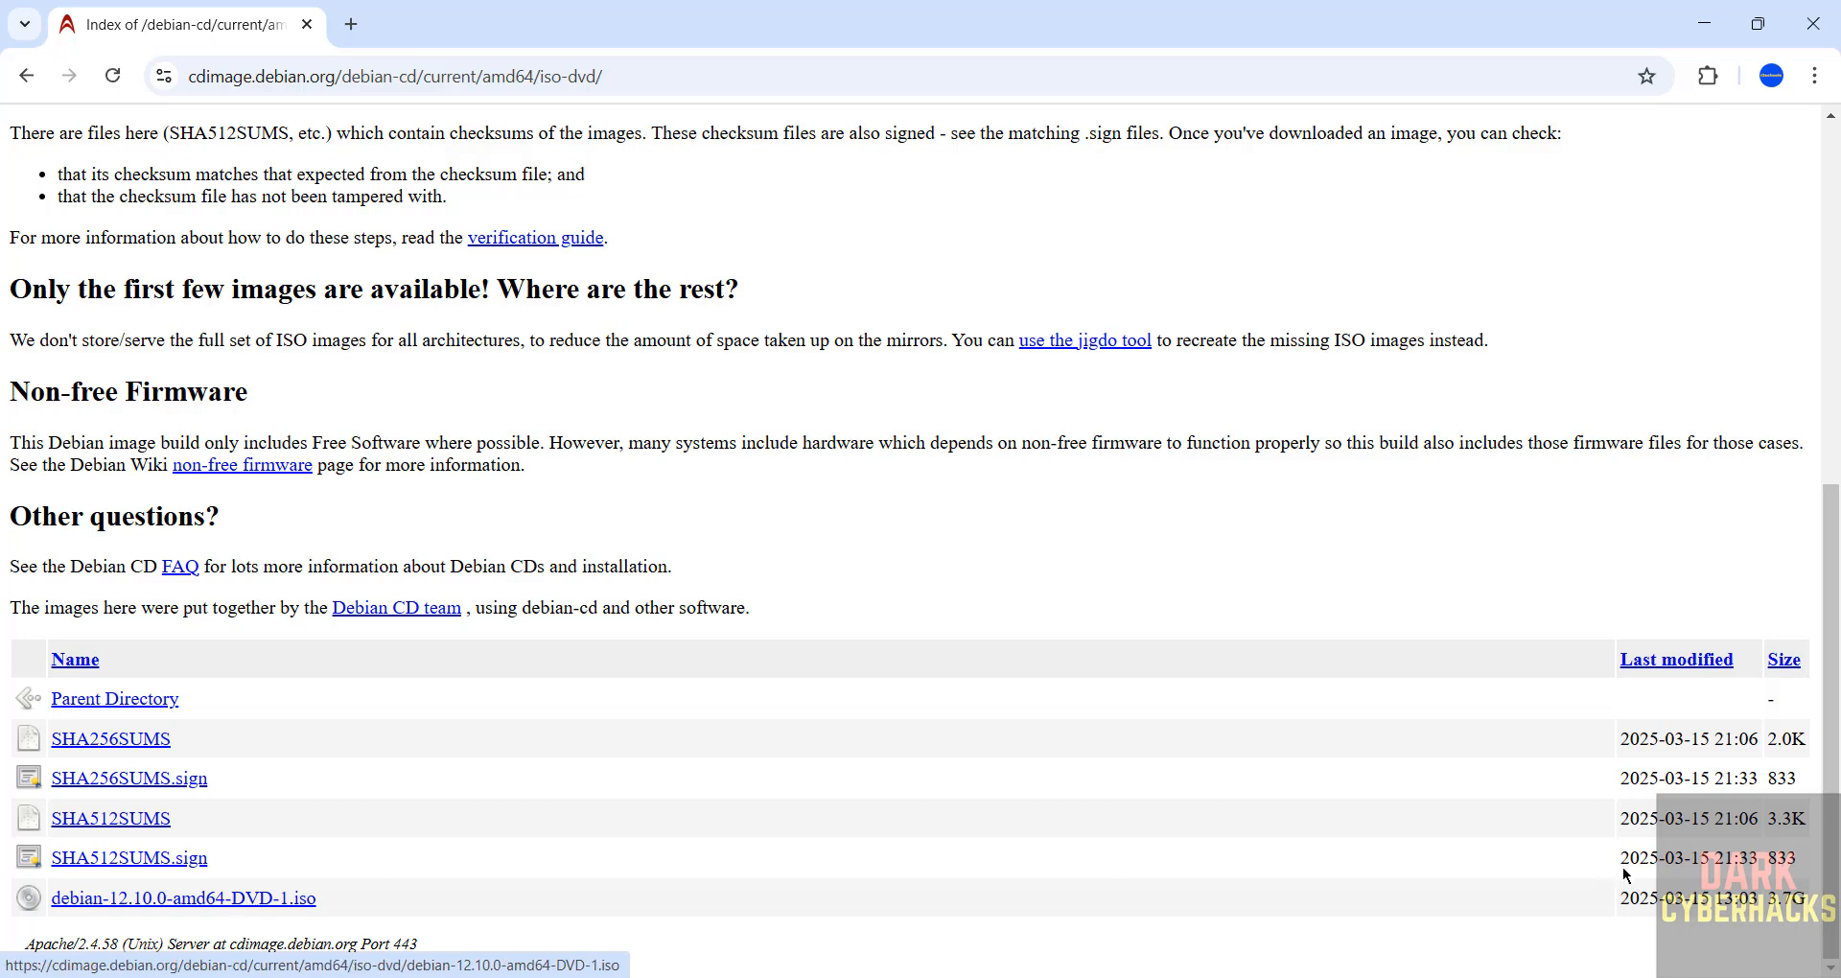
click(265, 905)
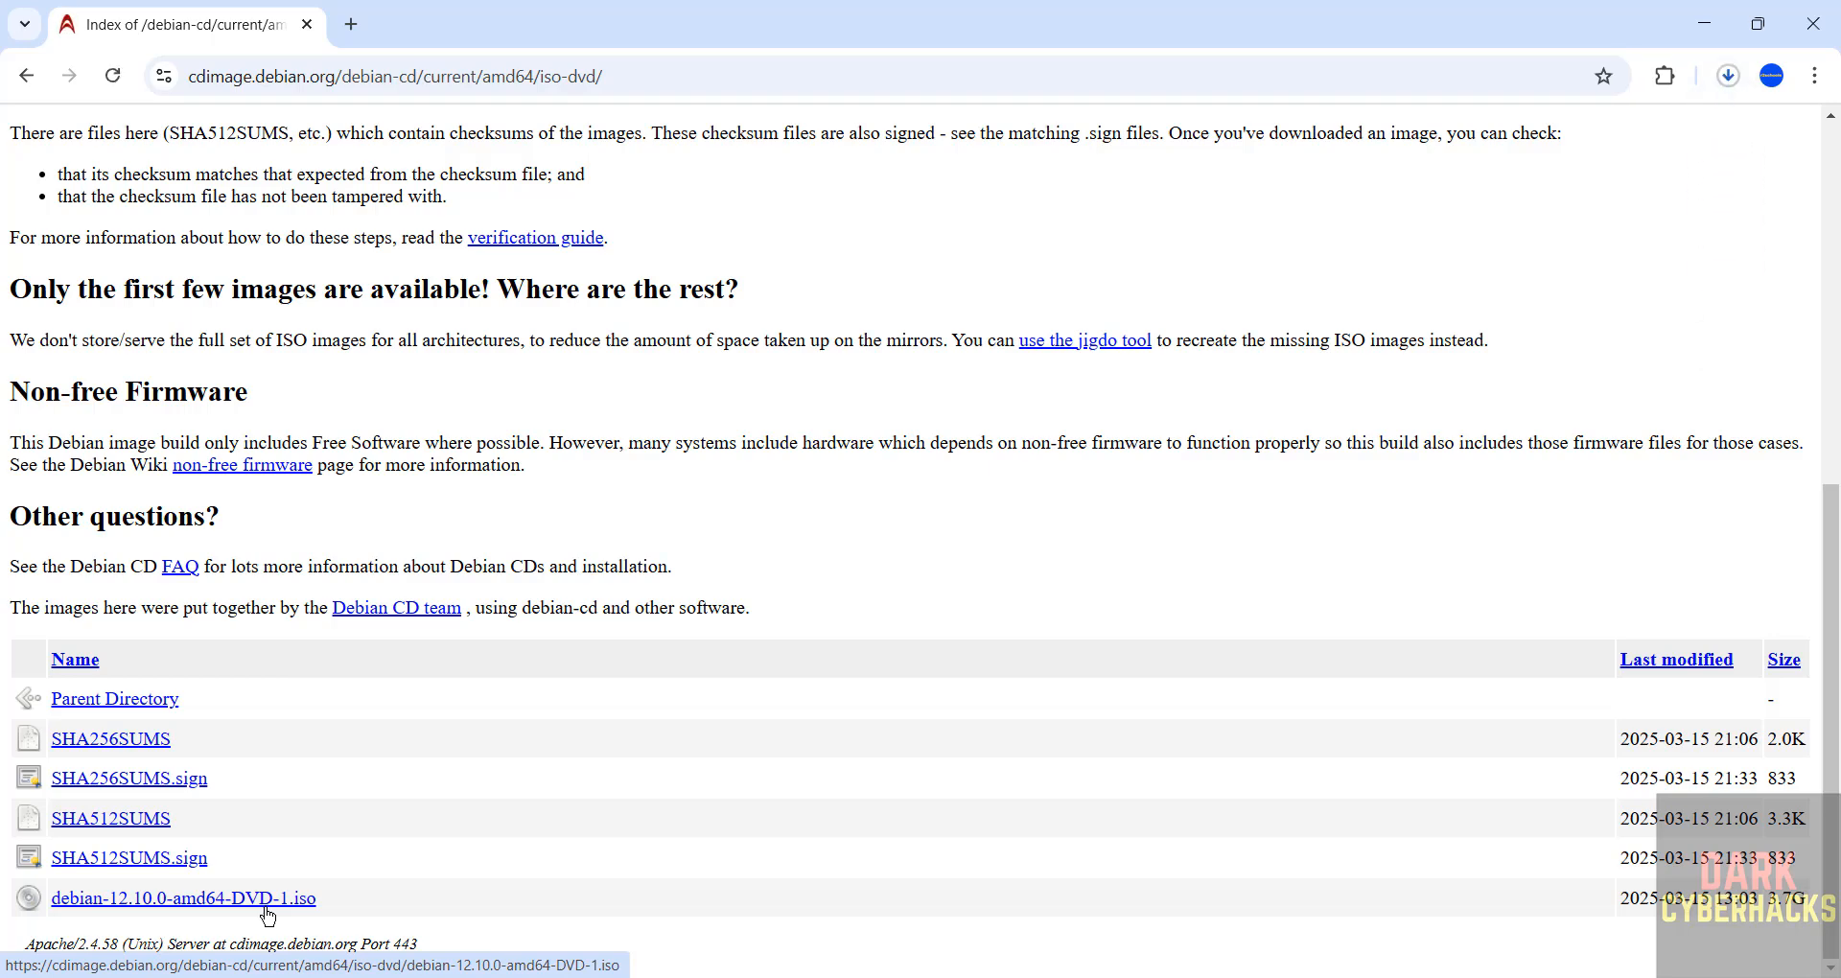
Step: In Chrome's download history, cancel the duplicate Debian ISO download and remove its entry
key(ctrl+j)
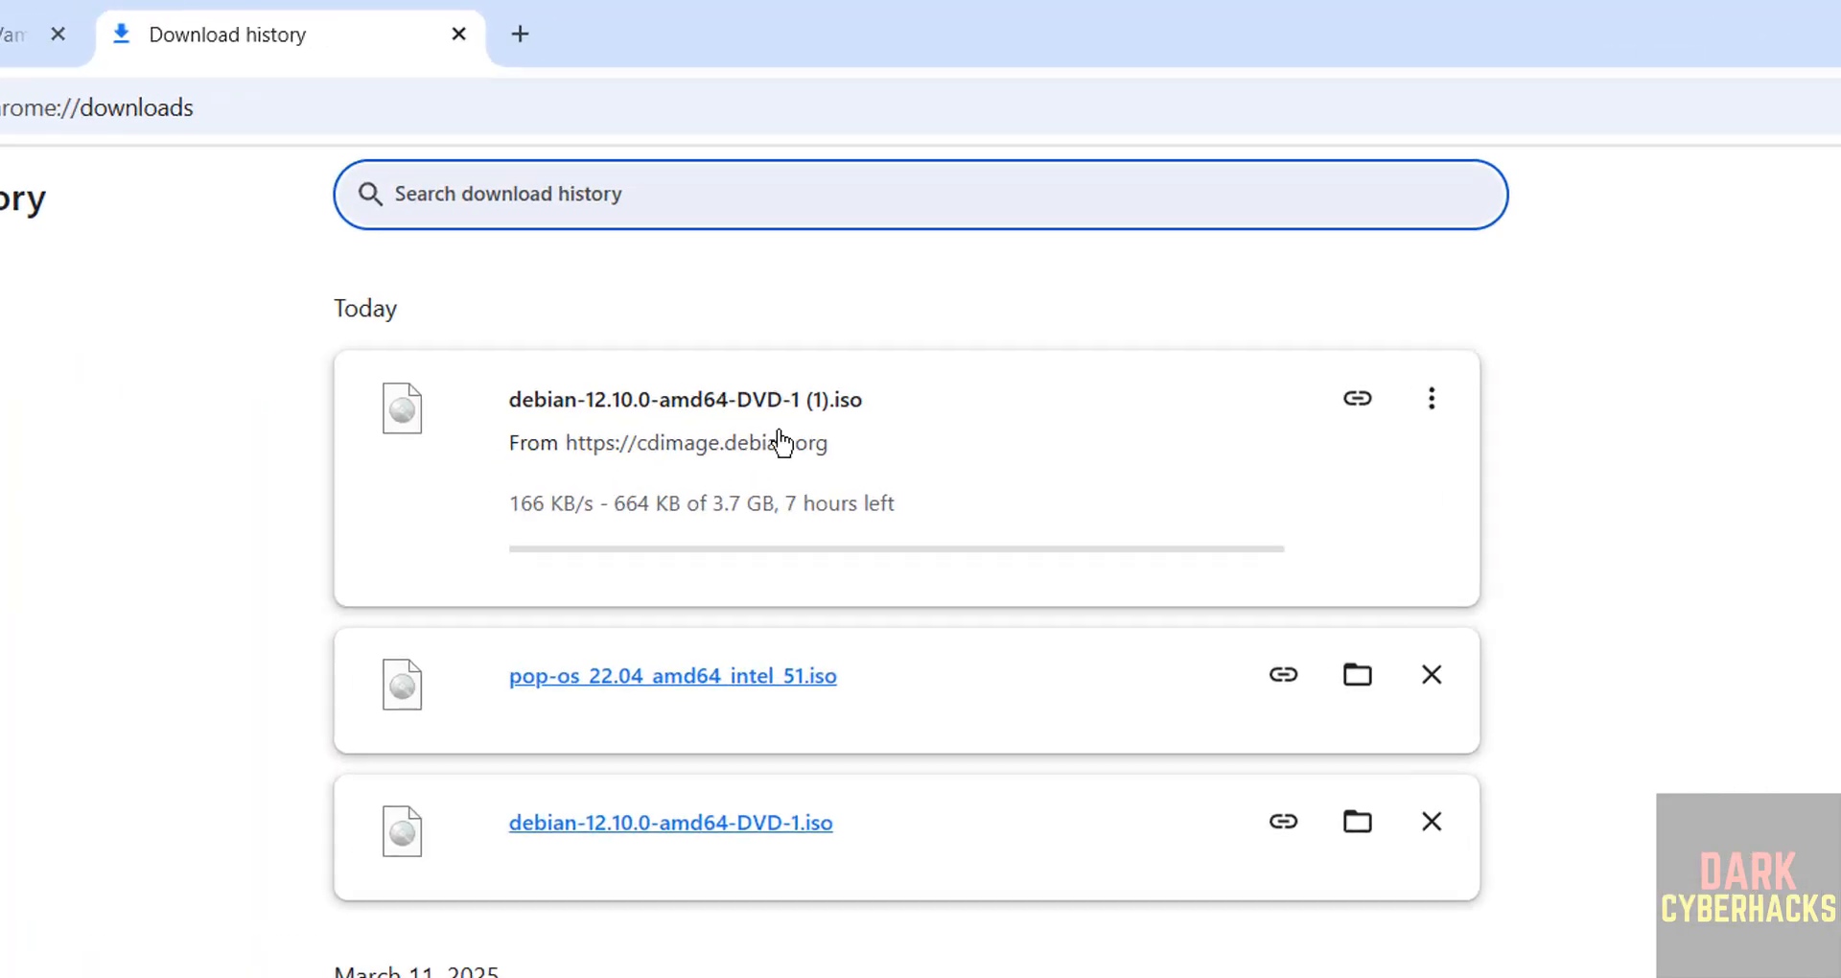
click(1443, 410)
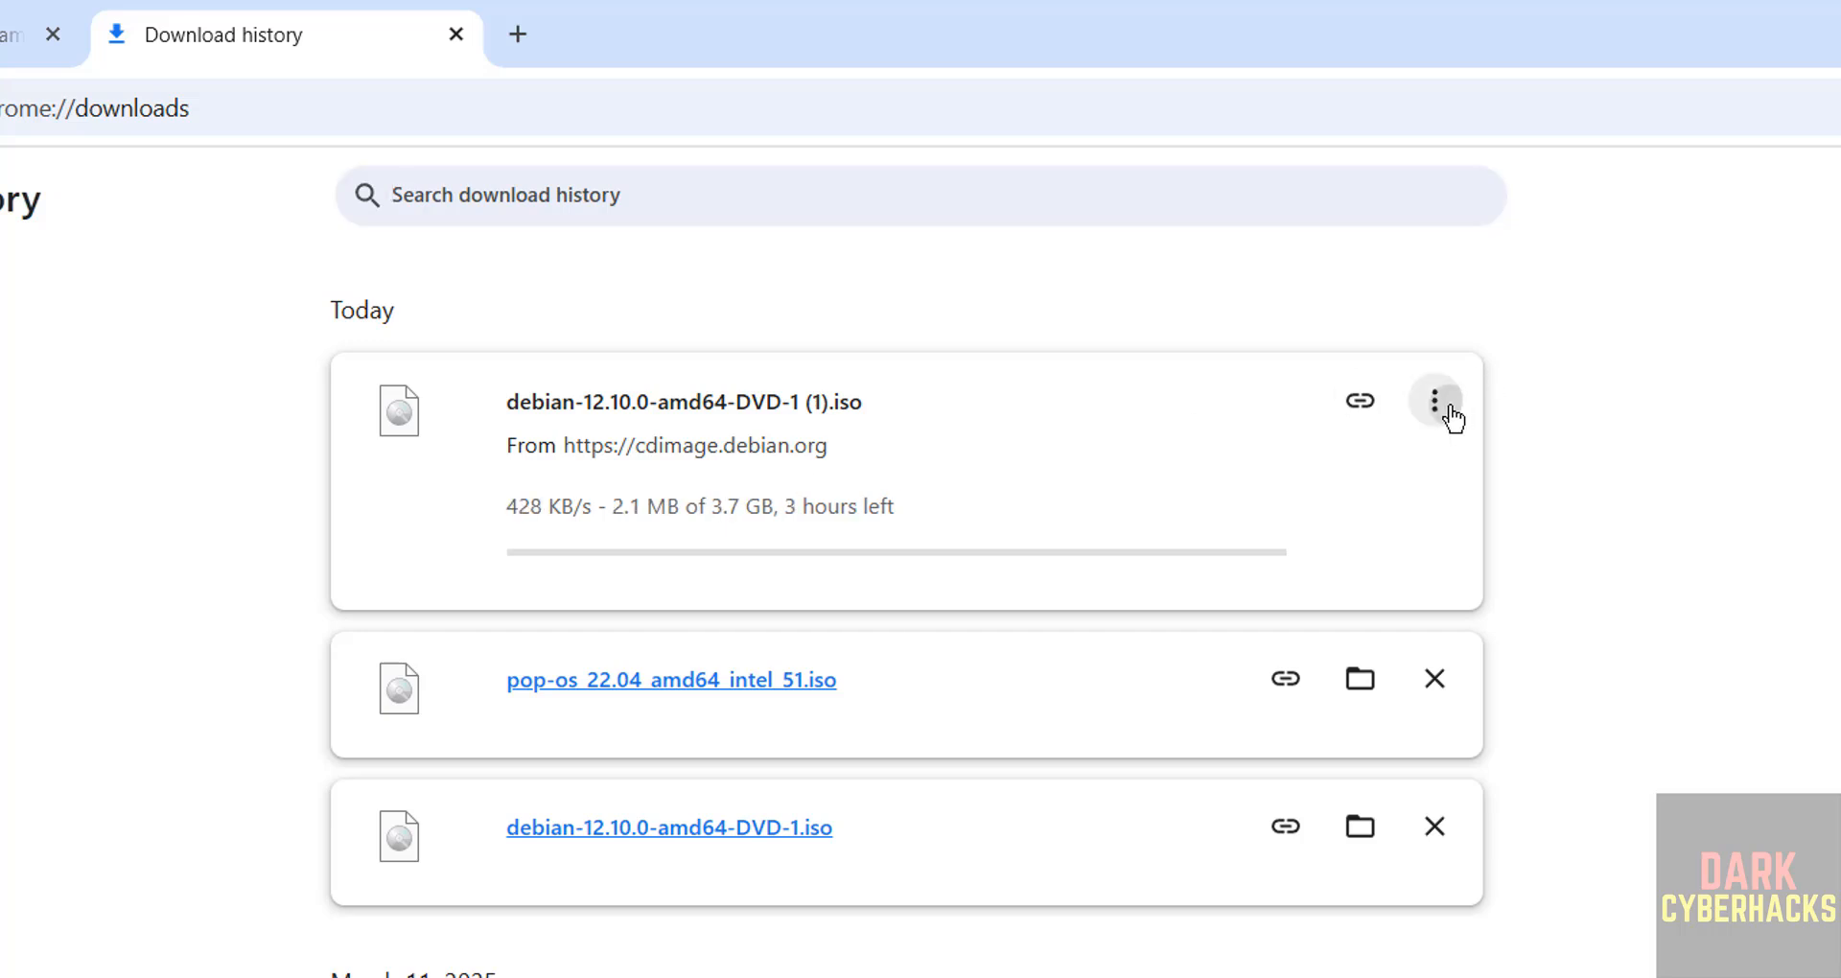
click(1379, 475)
click(1444, 403)
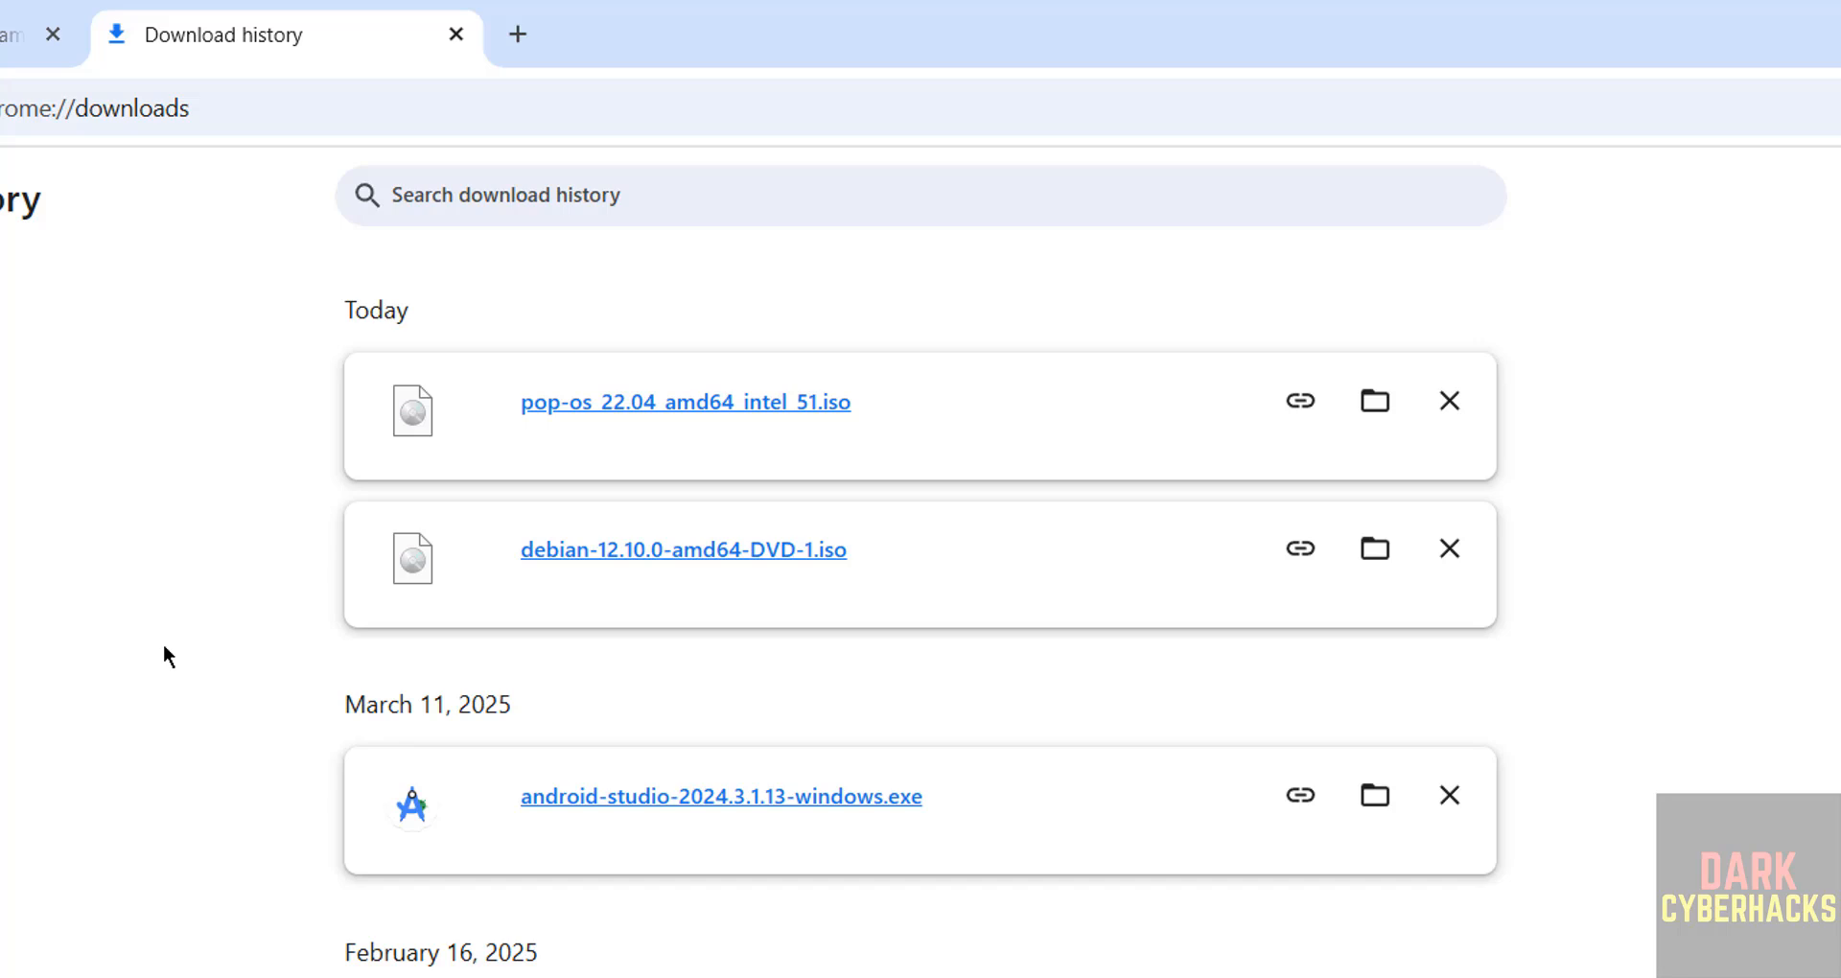
Step: Launch Oracle VirtualBox from the Start search
key(super)
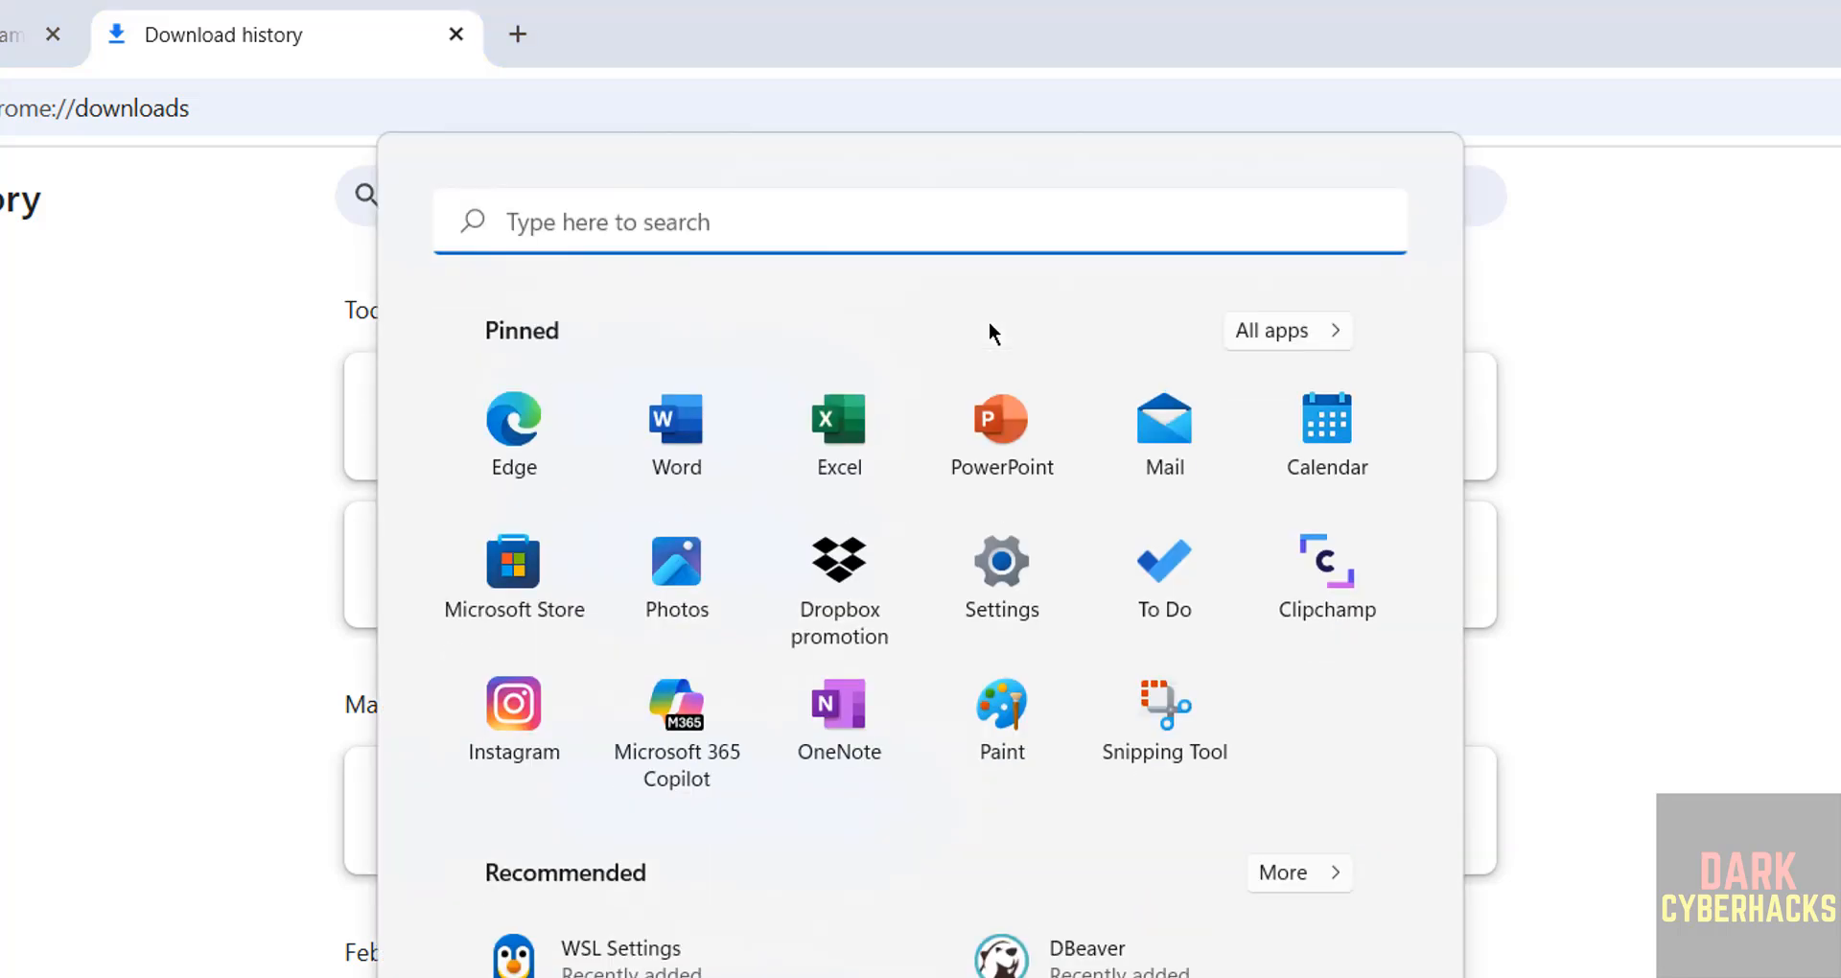
text(i)
key(BackSpace)
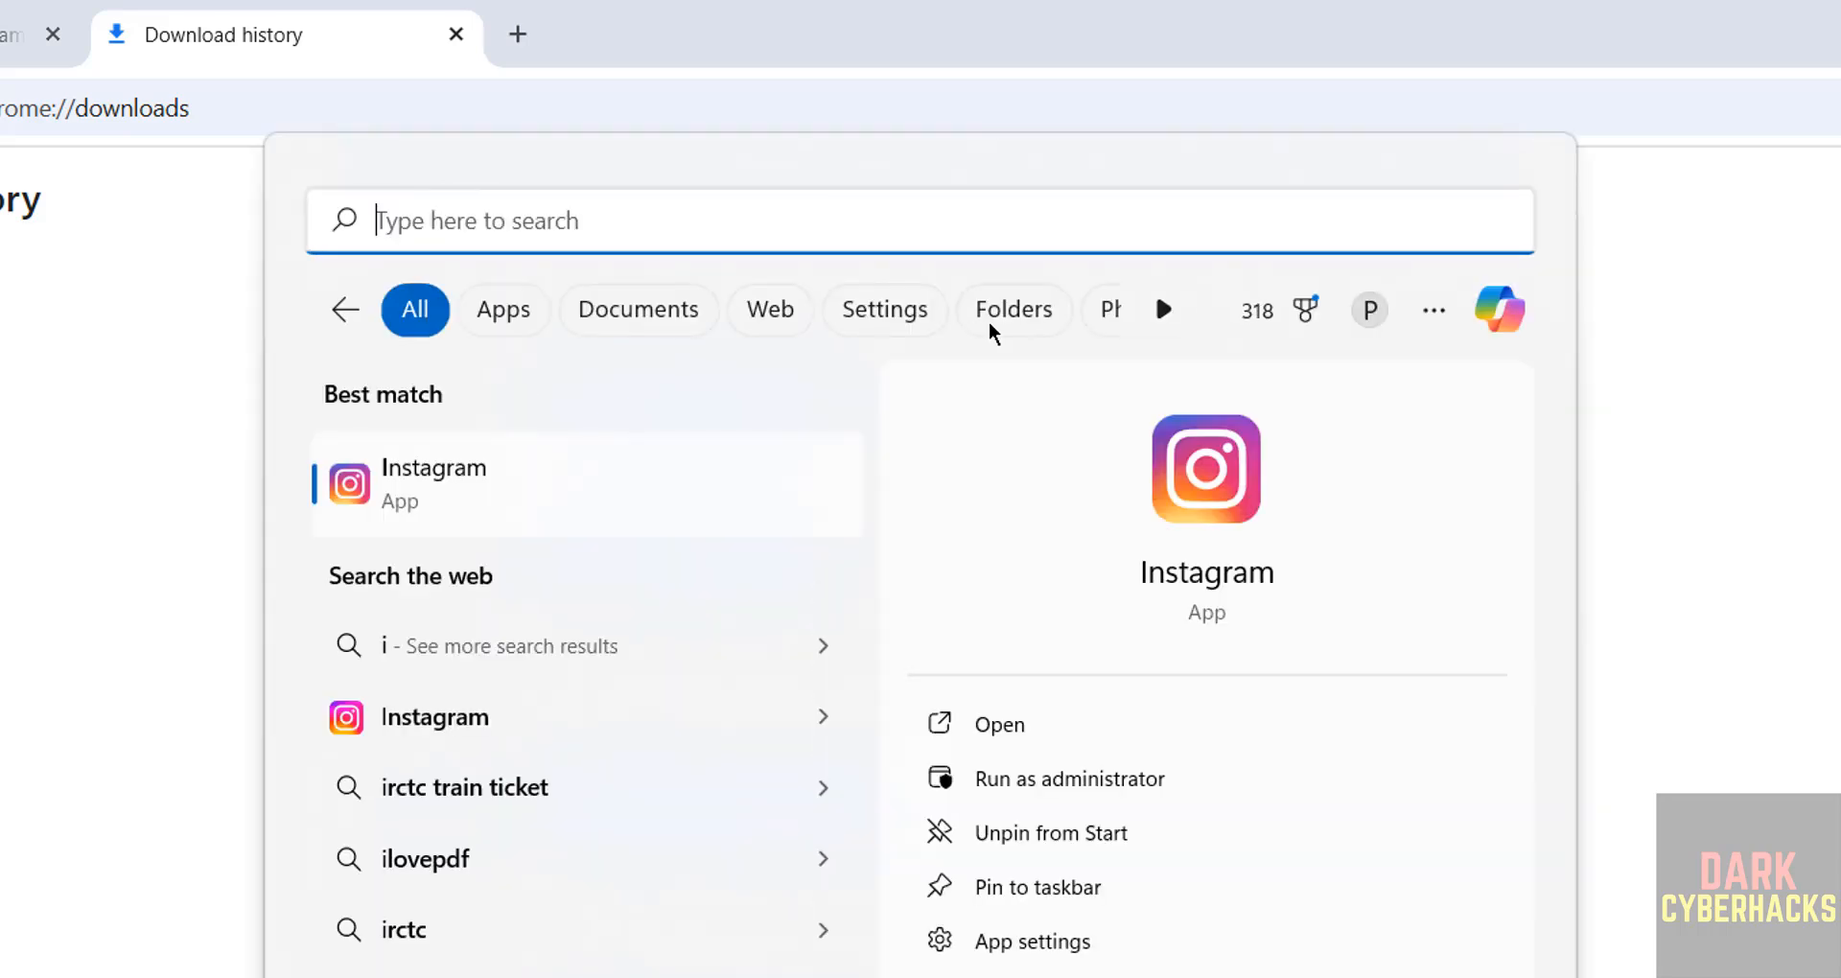
text(virtua)
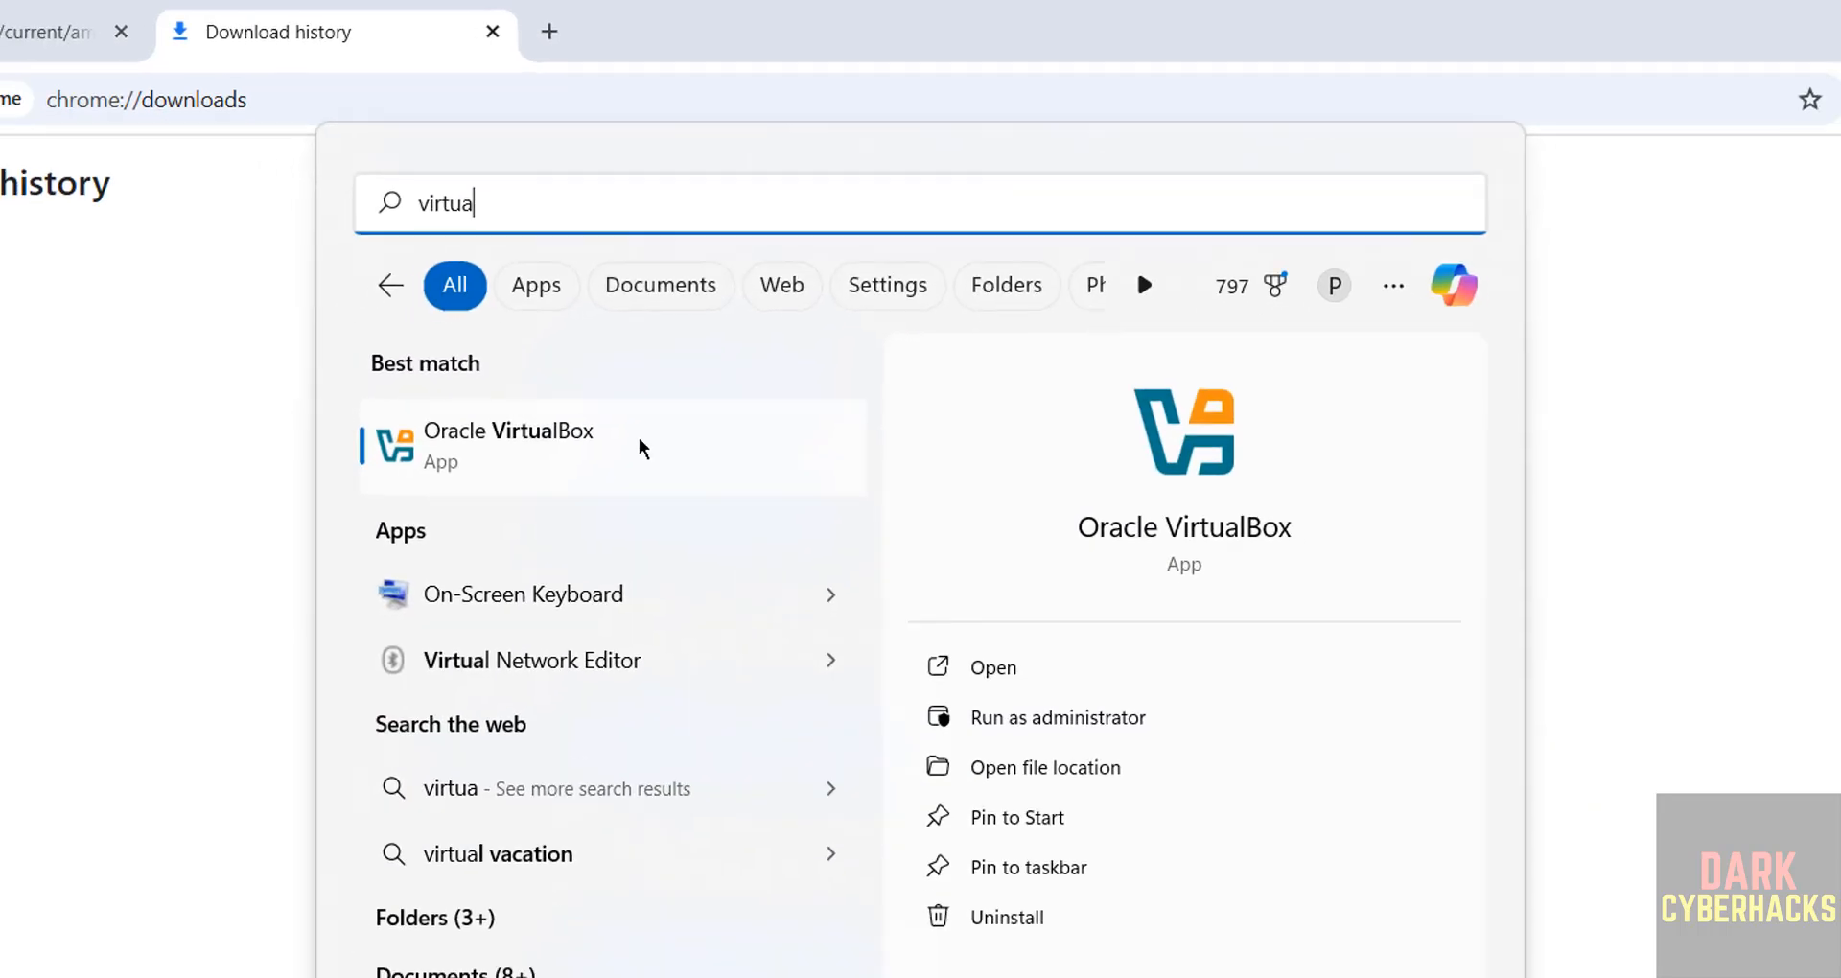
click(640, 447)
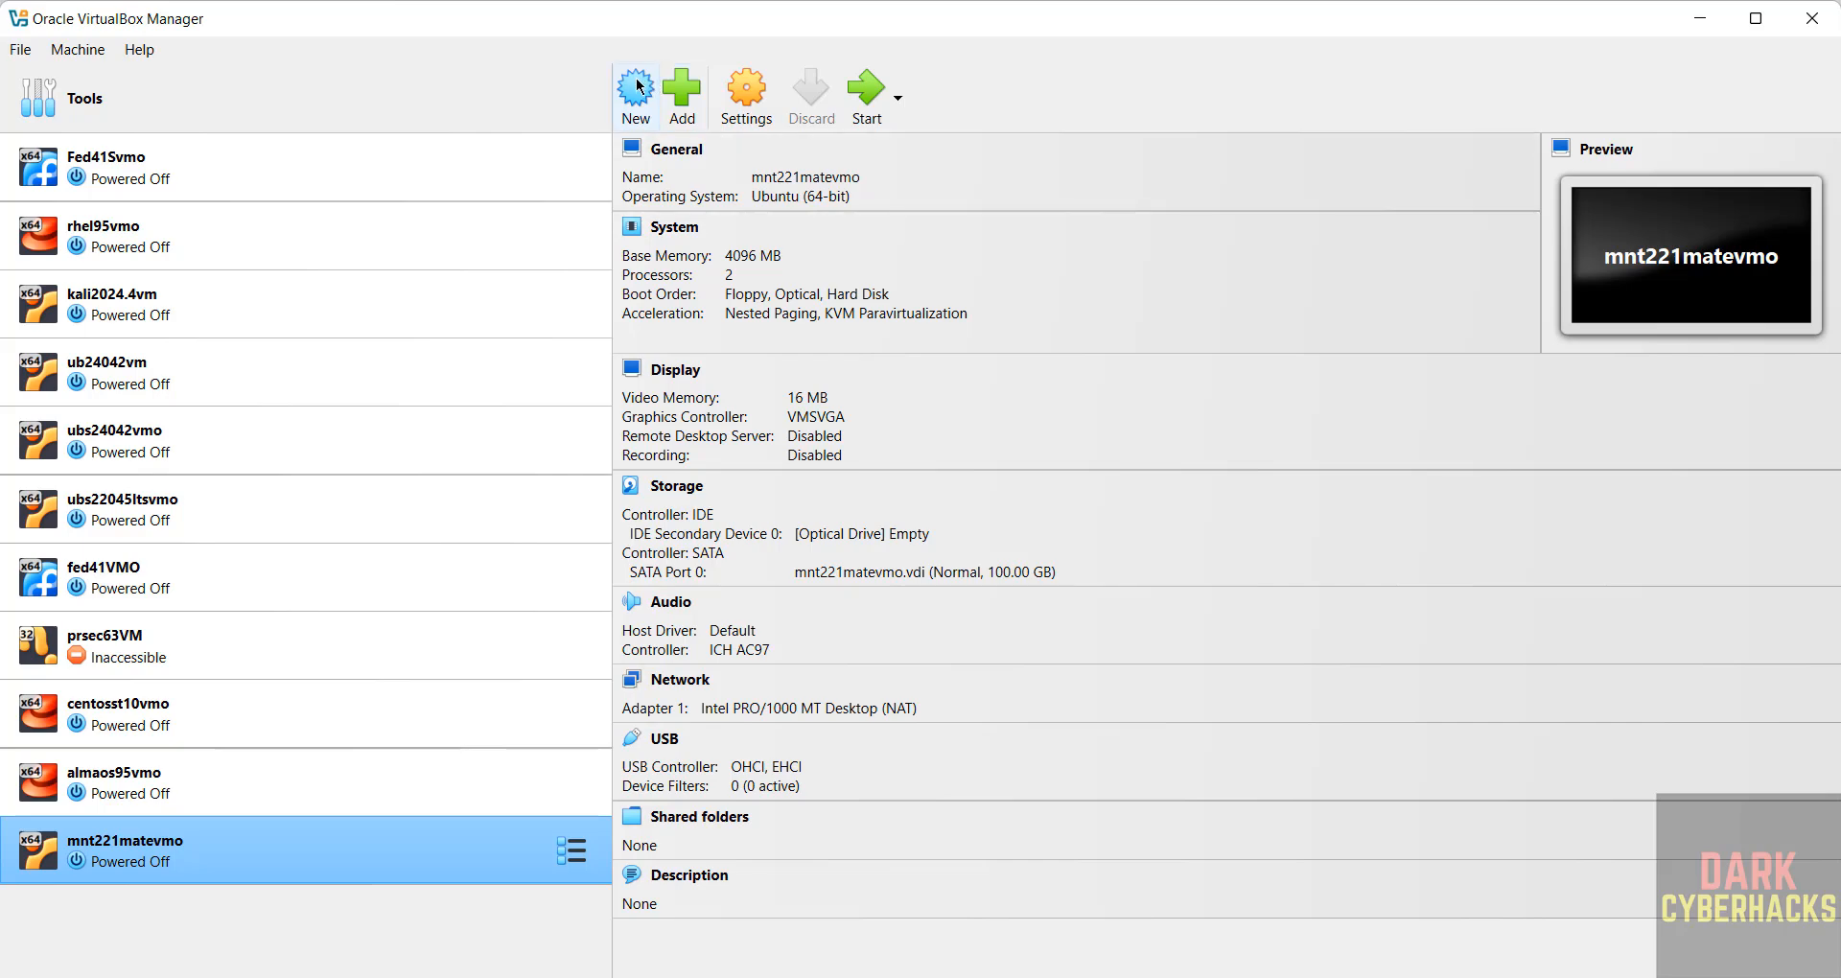
Step: Start a new machine named deb1210vmo and open the Folder dropdown's choices
click(69, 49)
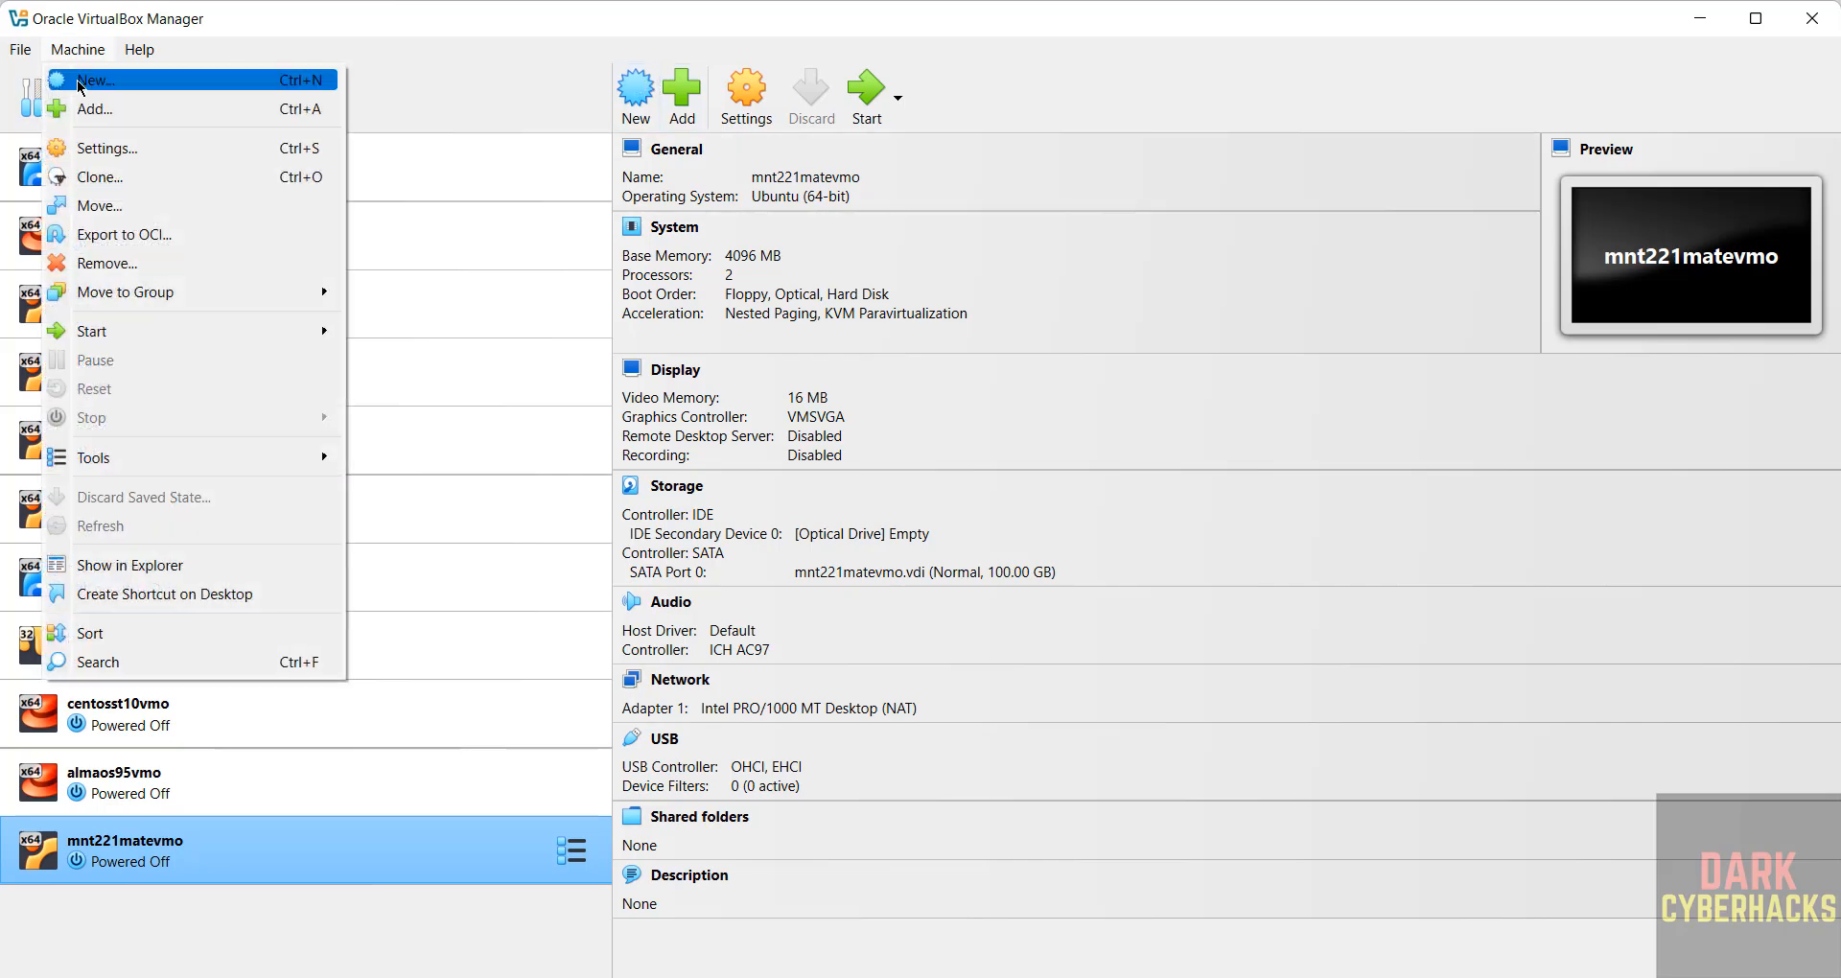
click(80, 80)
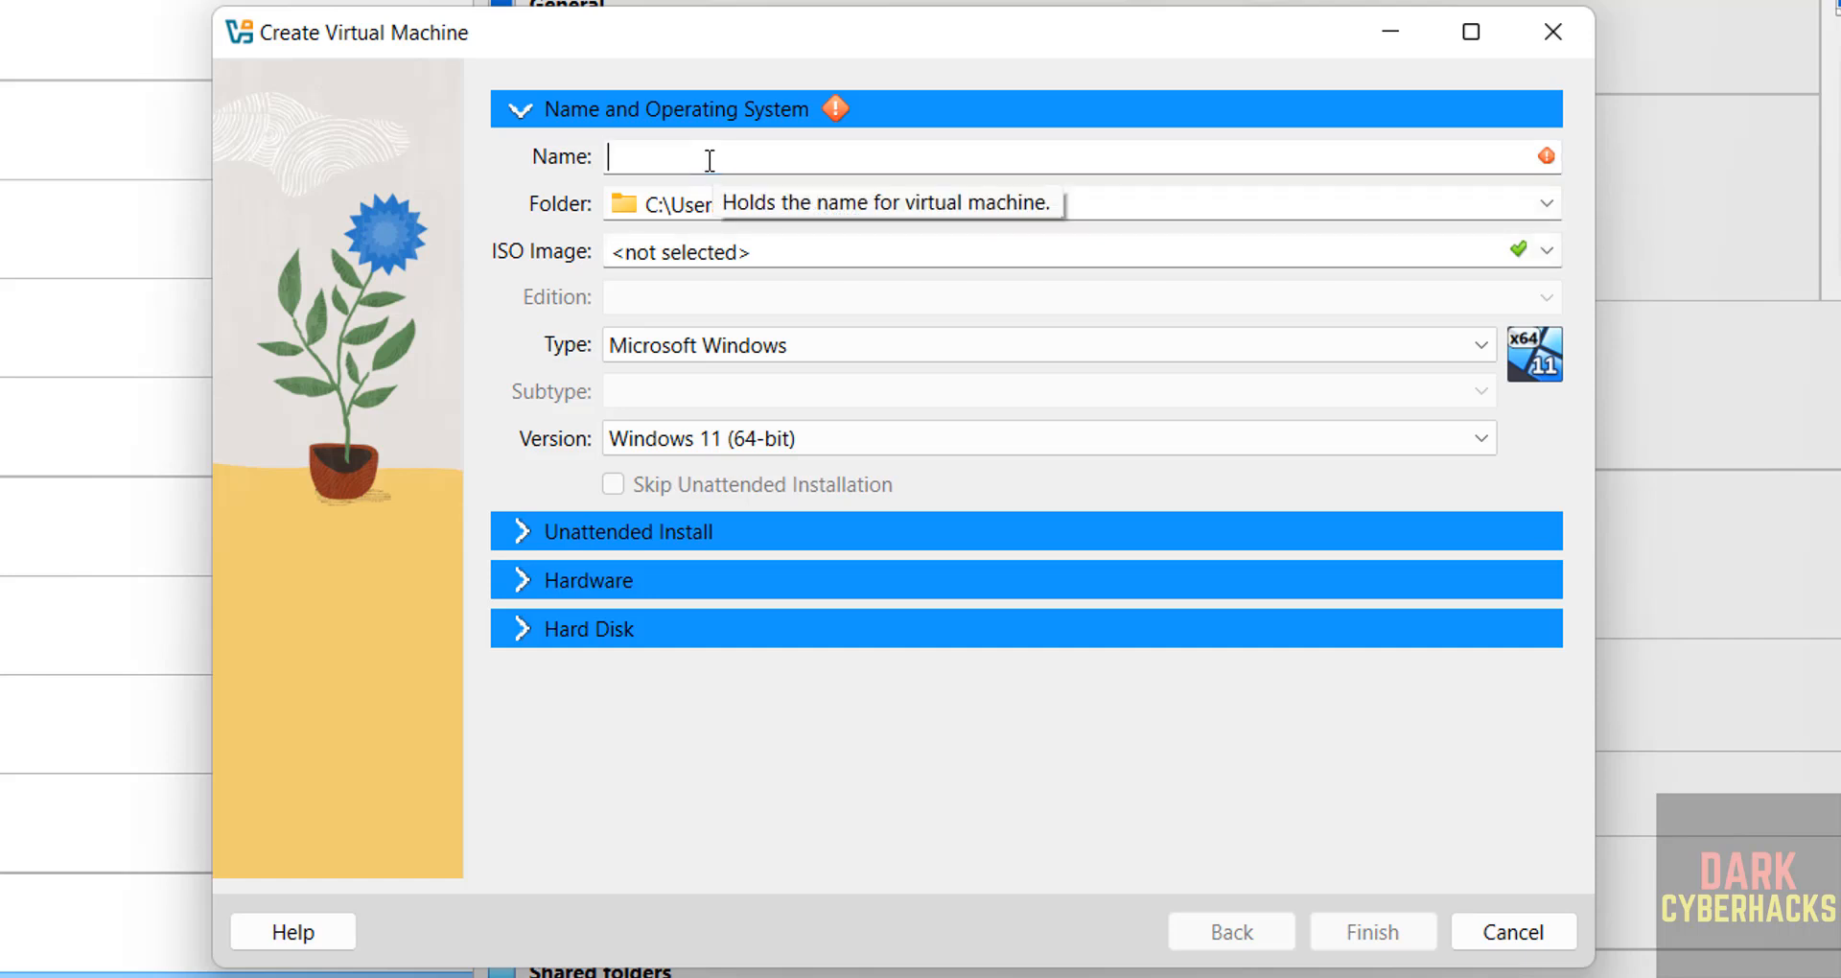
text(deb12)
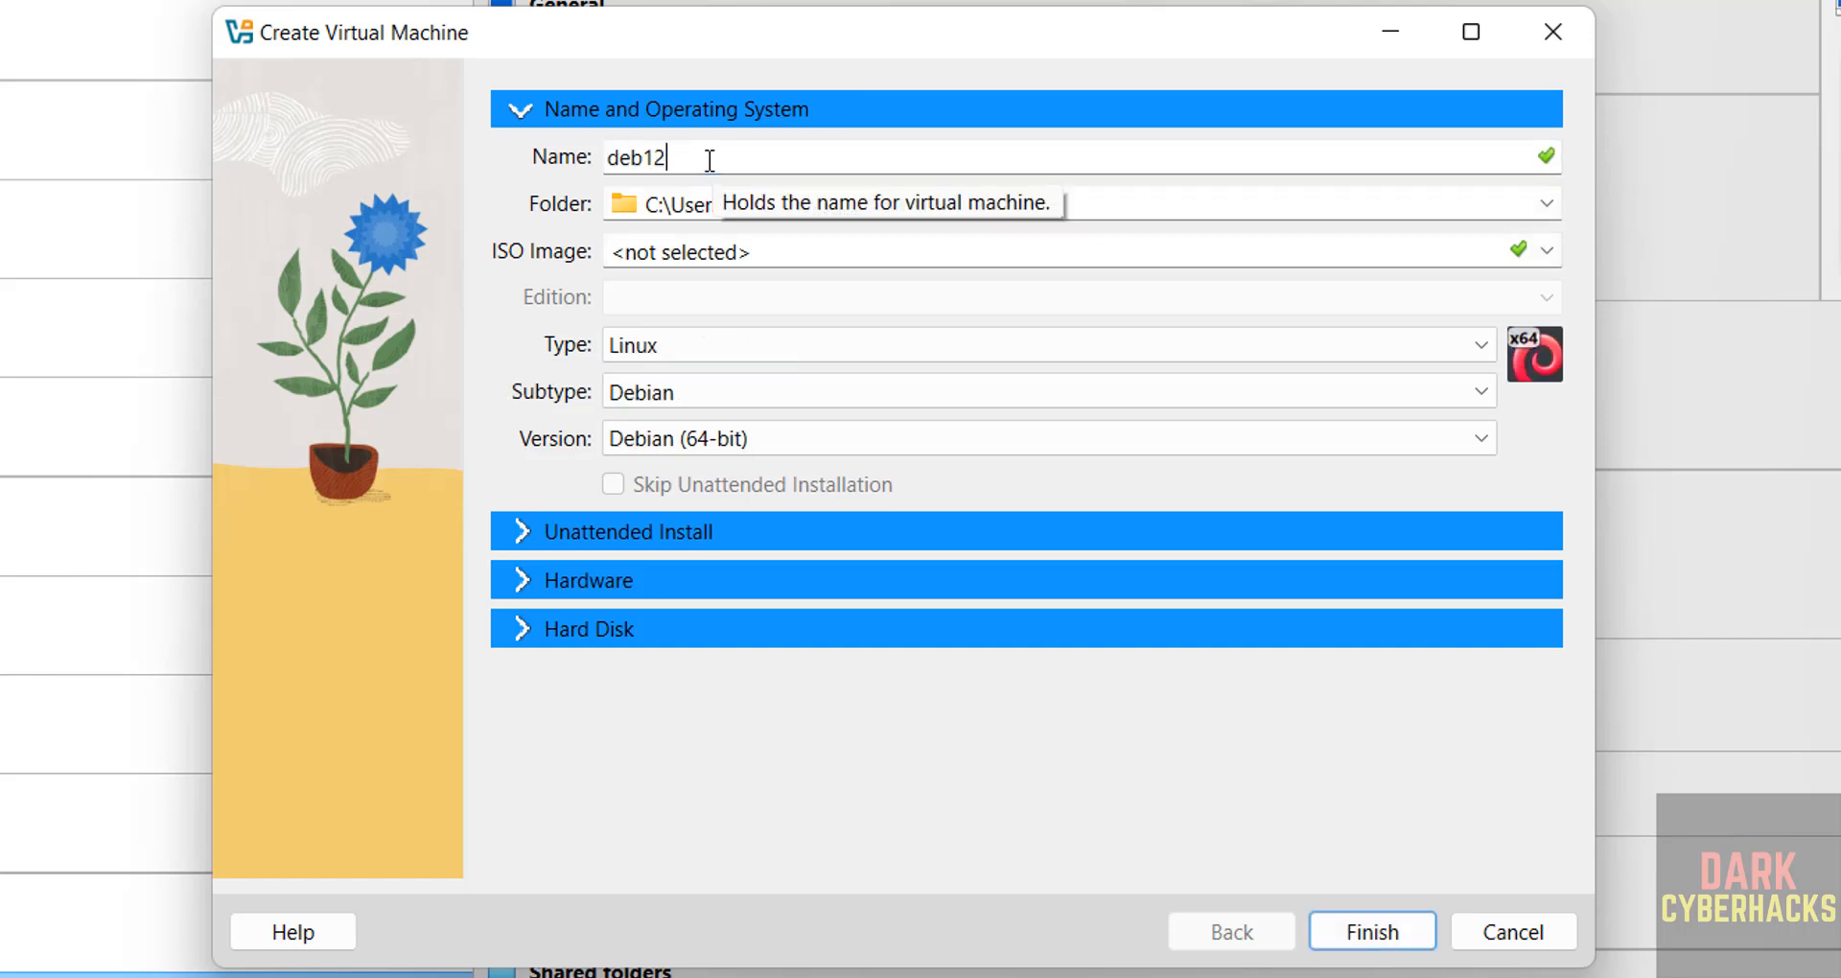
text(10vmo)
key(ctrl+a)
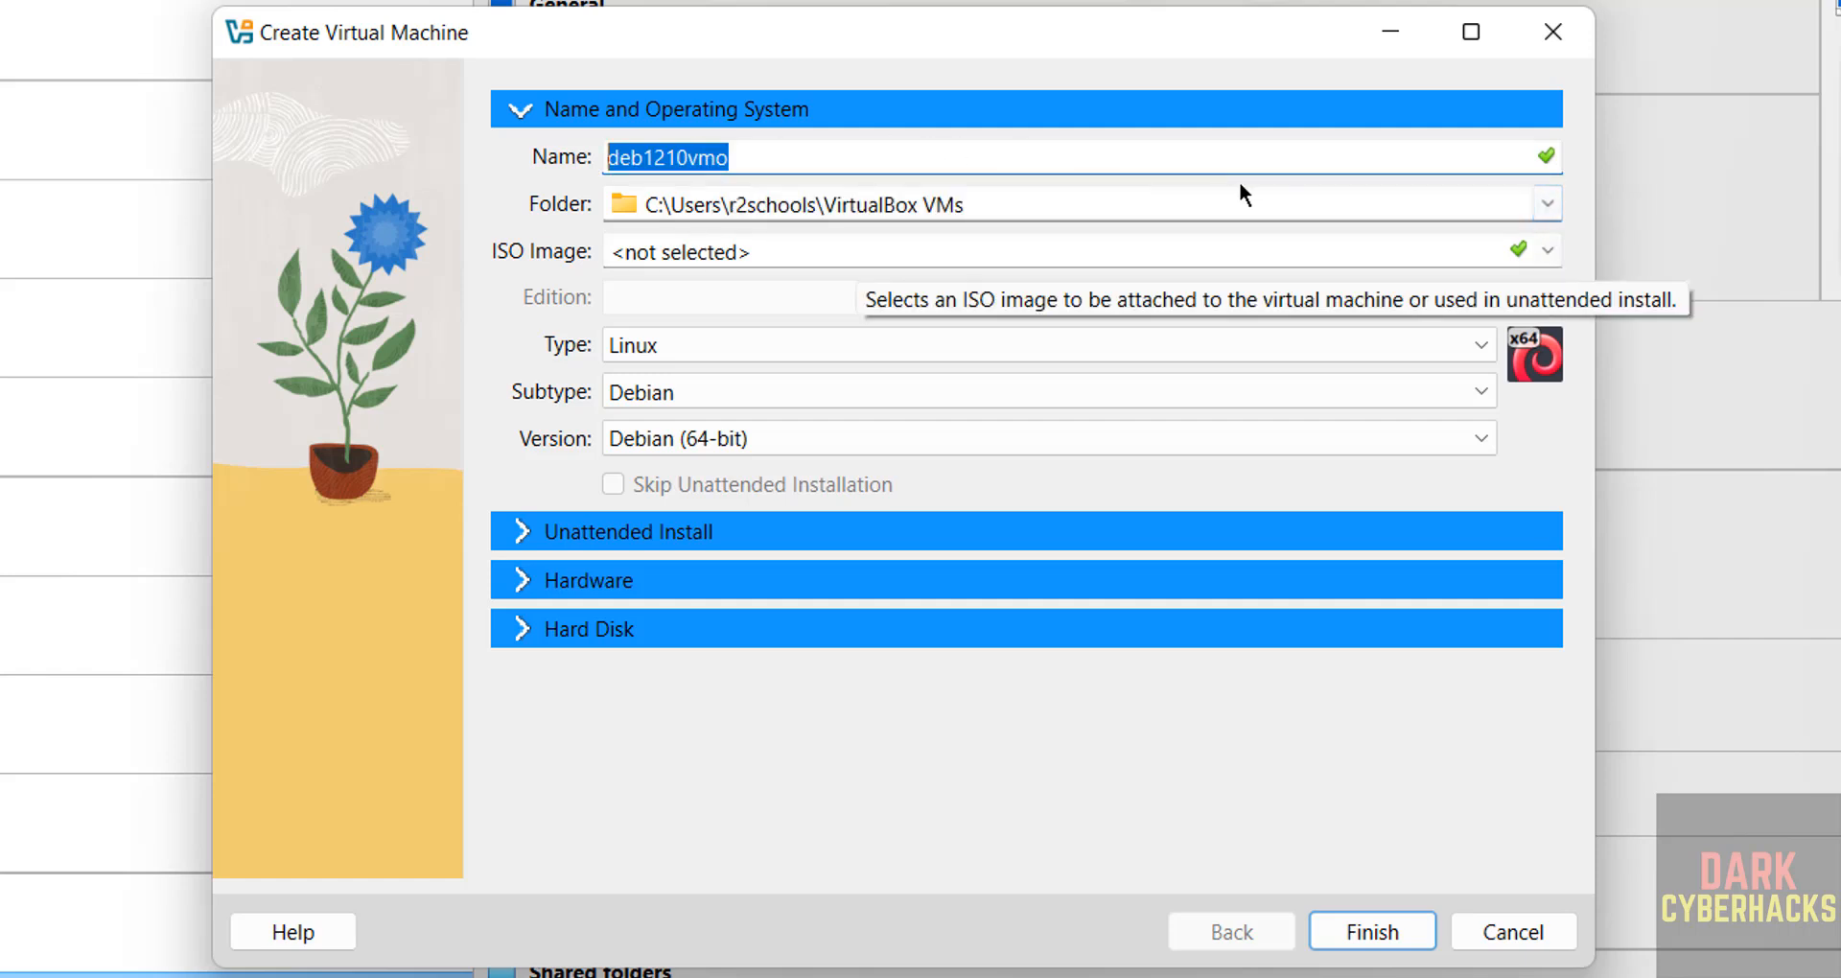
click(1546, 203)
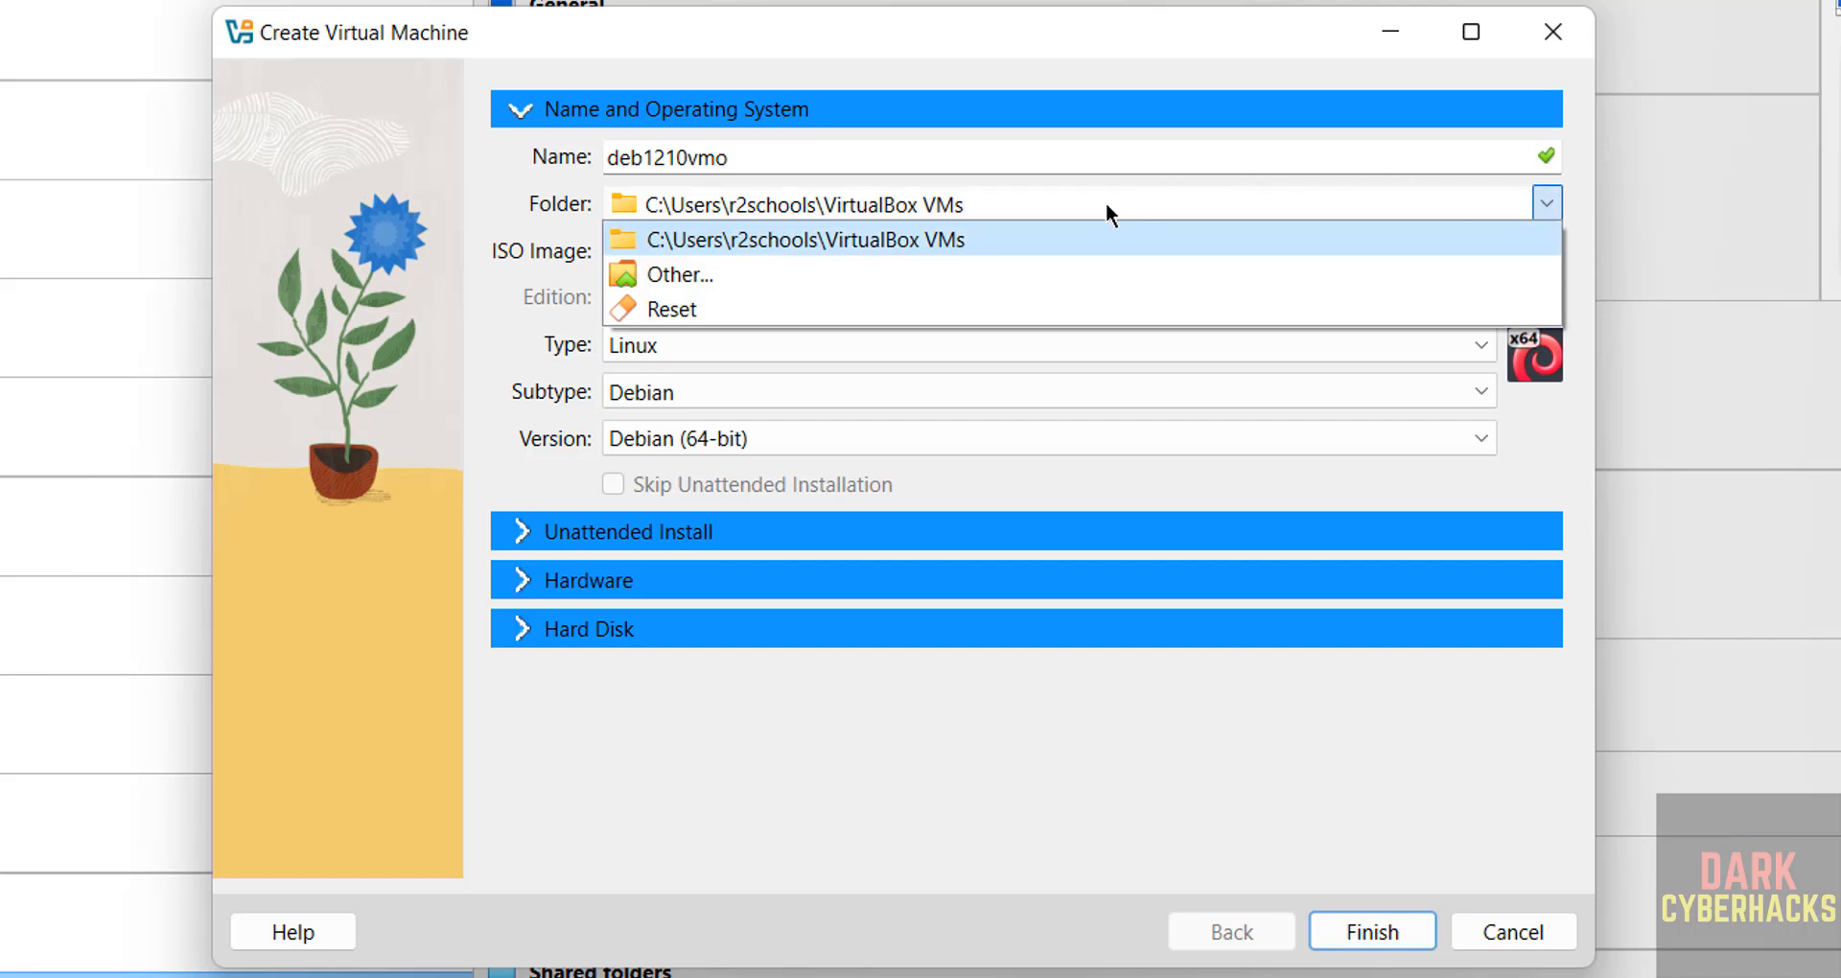
Step: Store the machine in a new folder E:\VMS\deb1210vmo
click(808, 274)
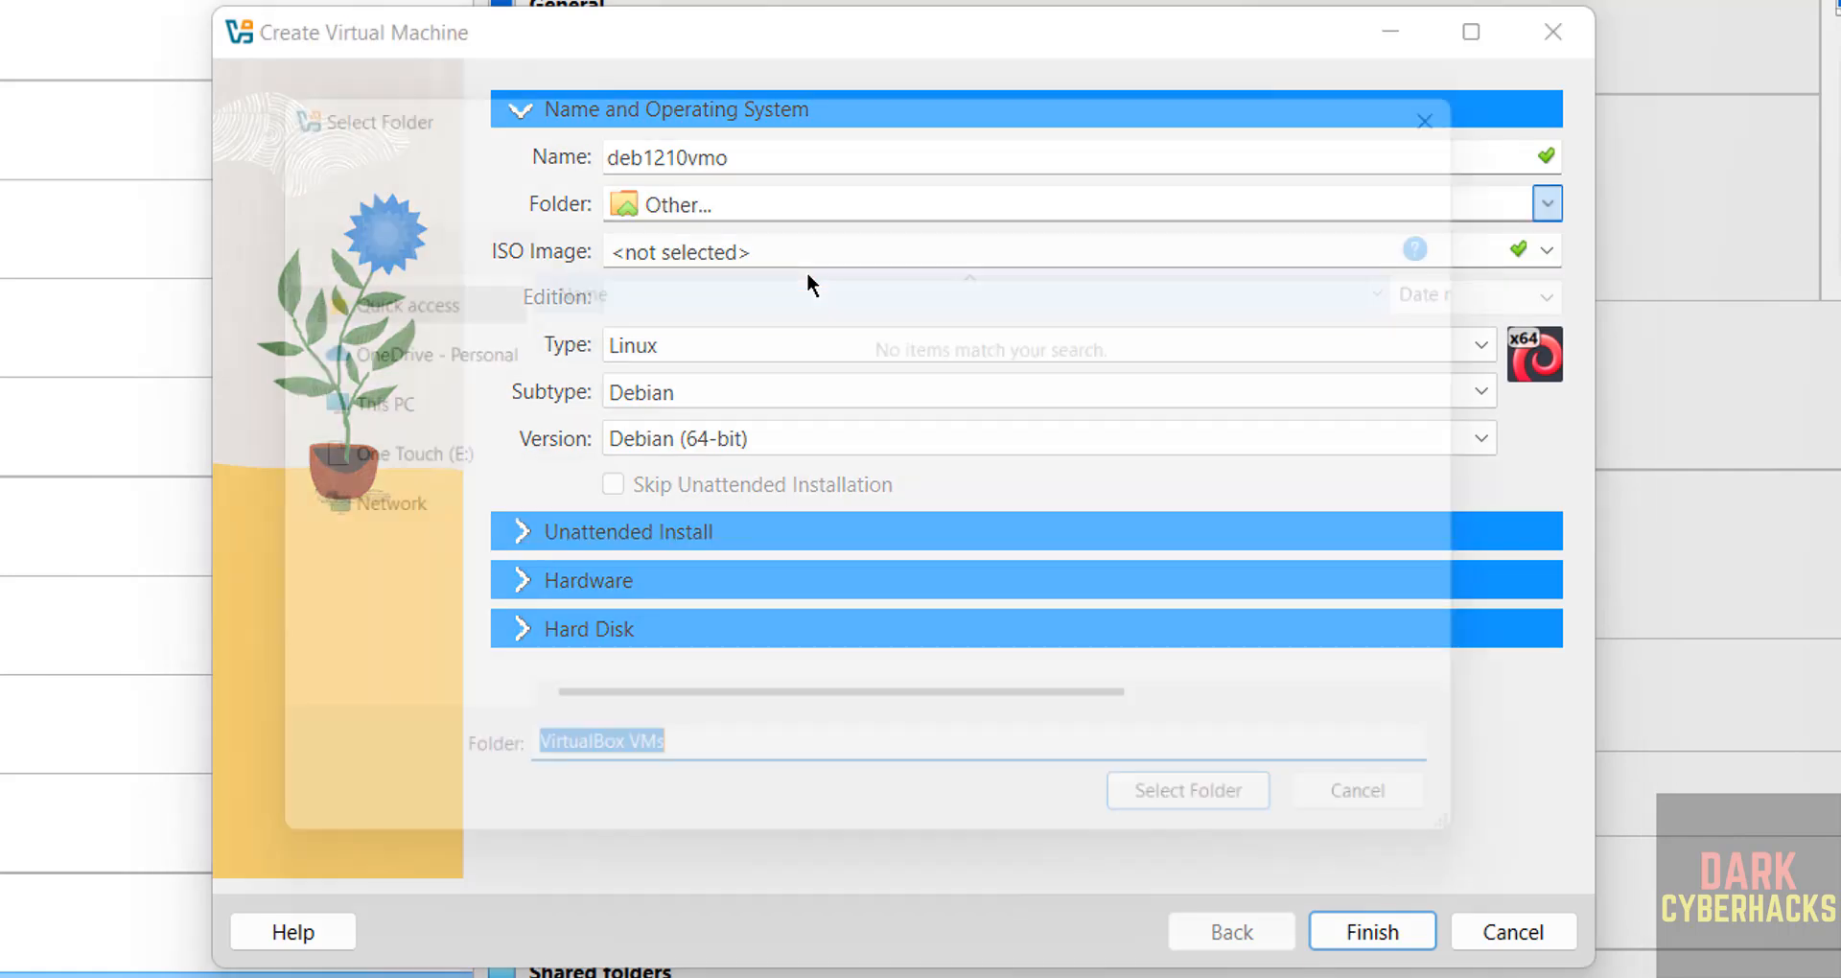
scroll(481, 495, down, 5)
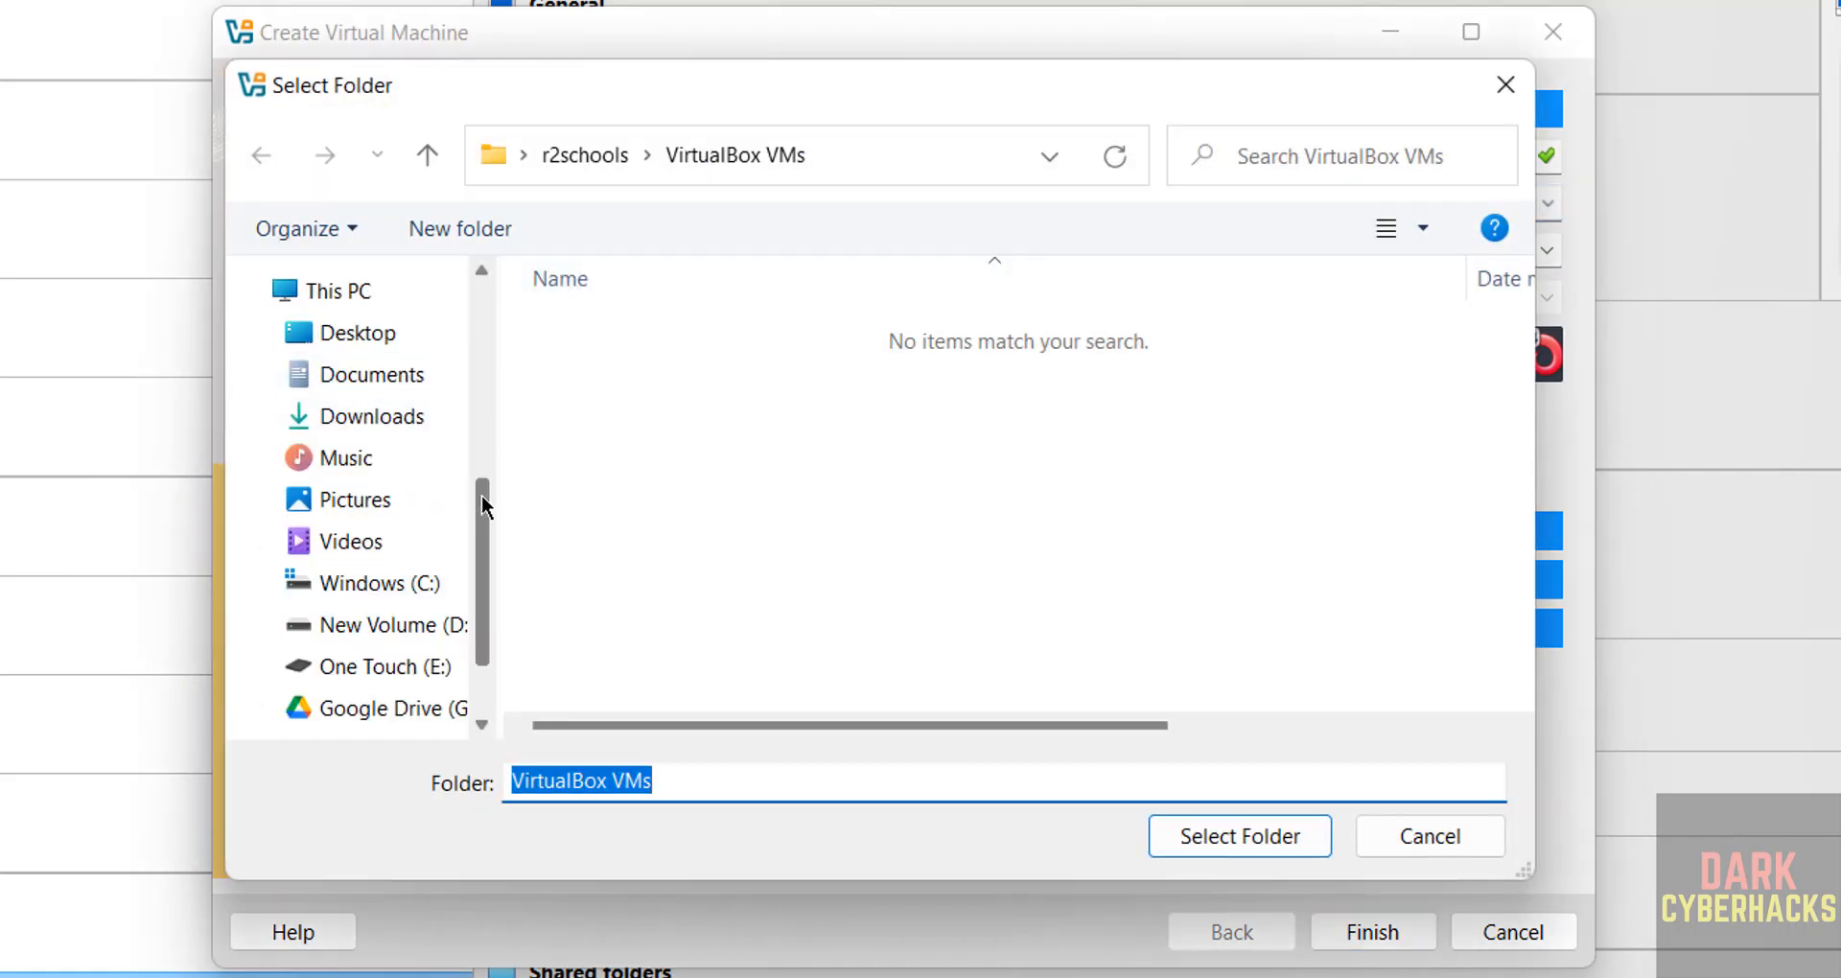
click(407, 527)
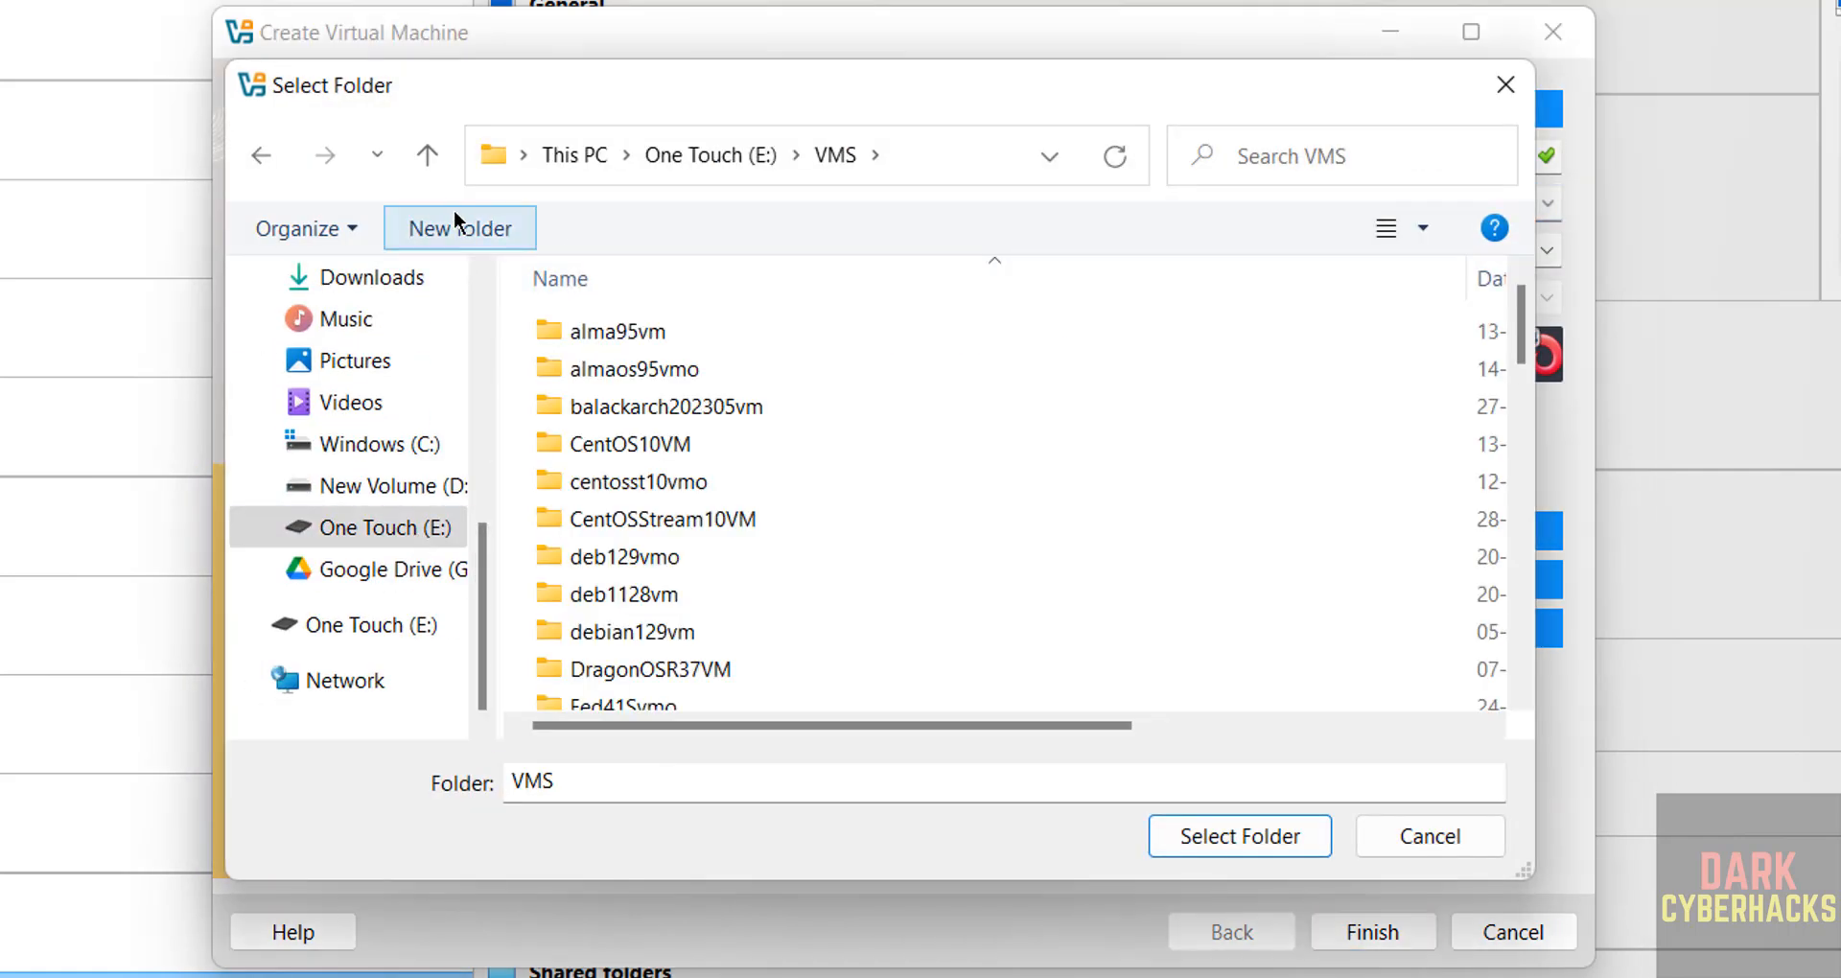
click(454, 220)
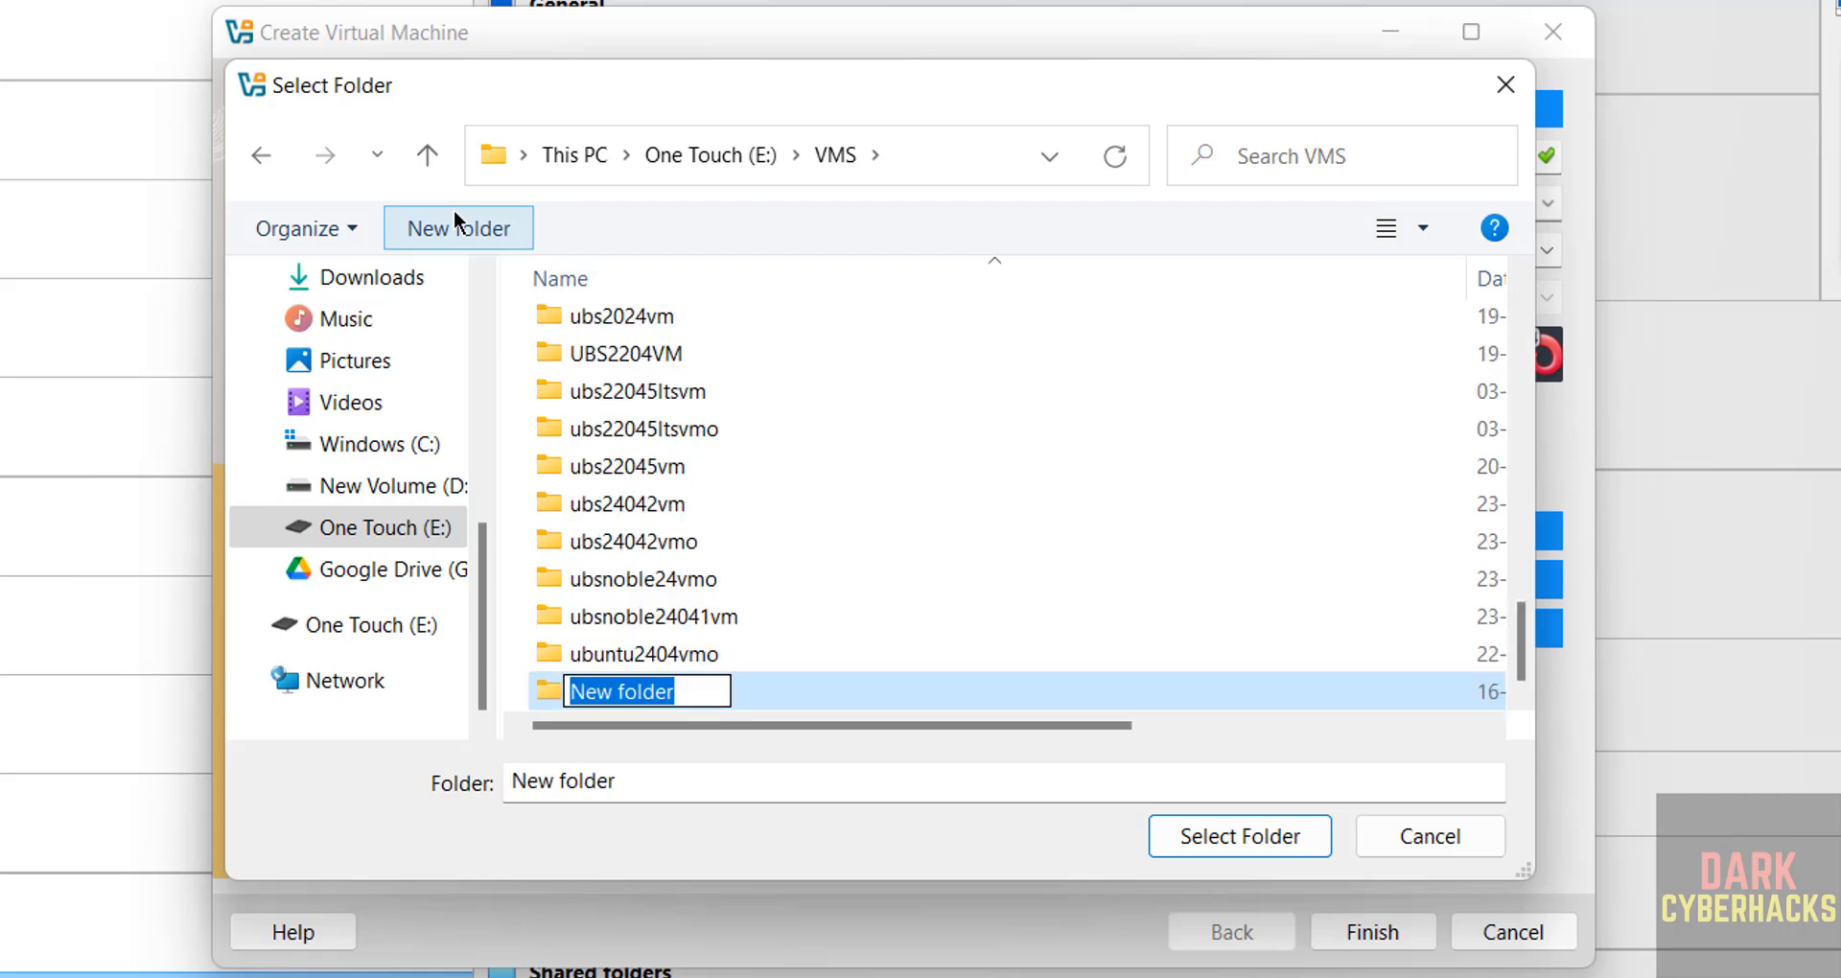
text(deb1210vmo)
key(Return)
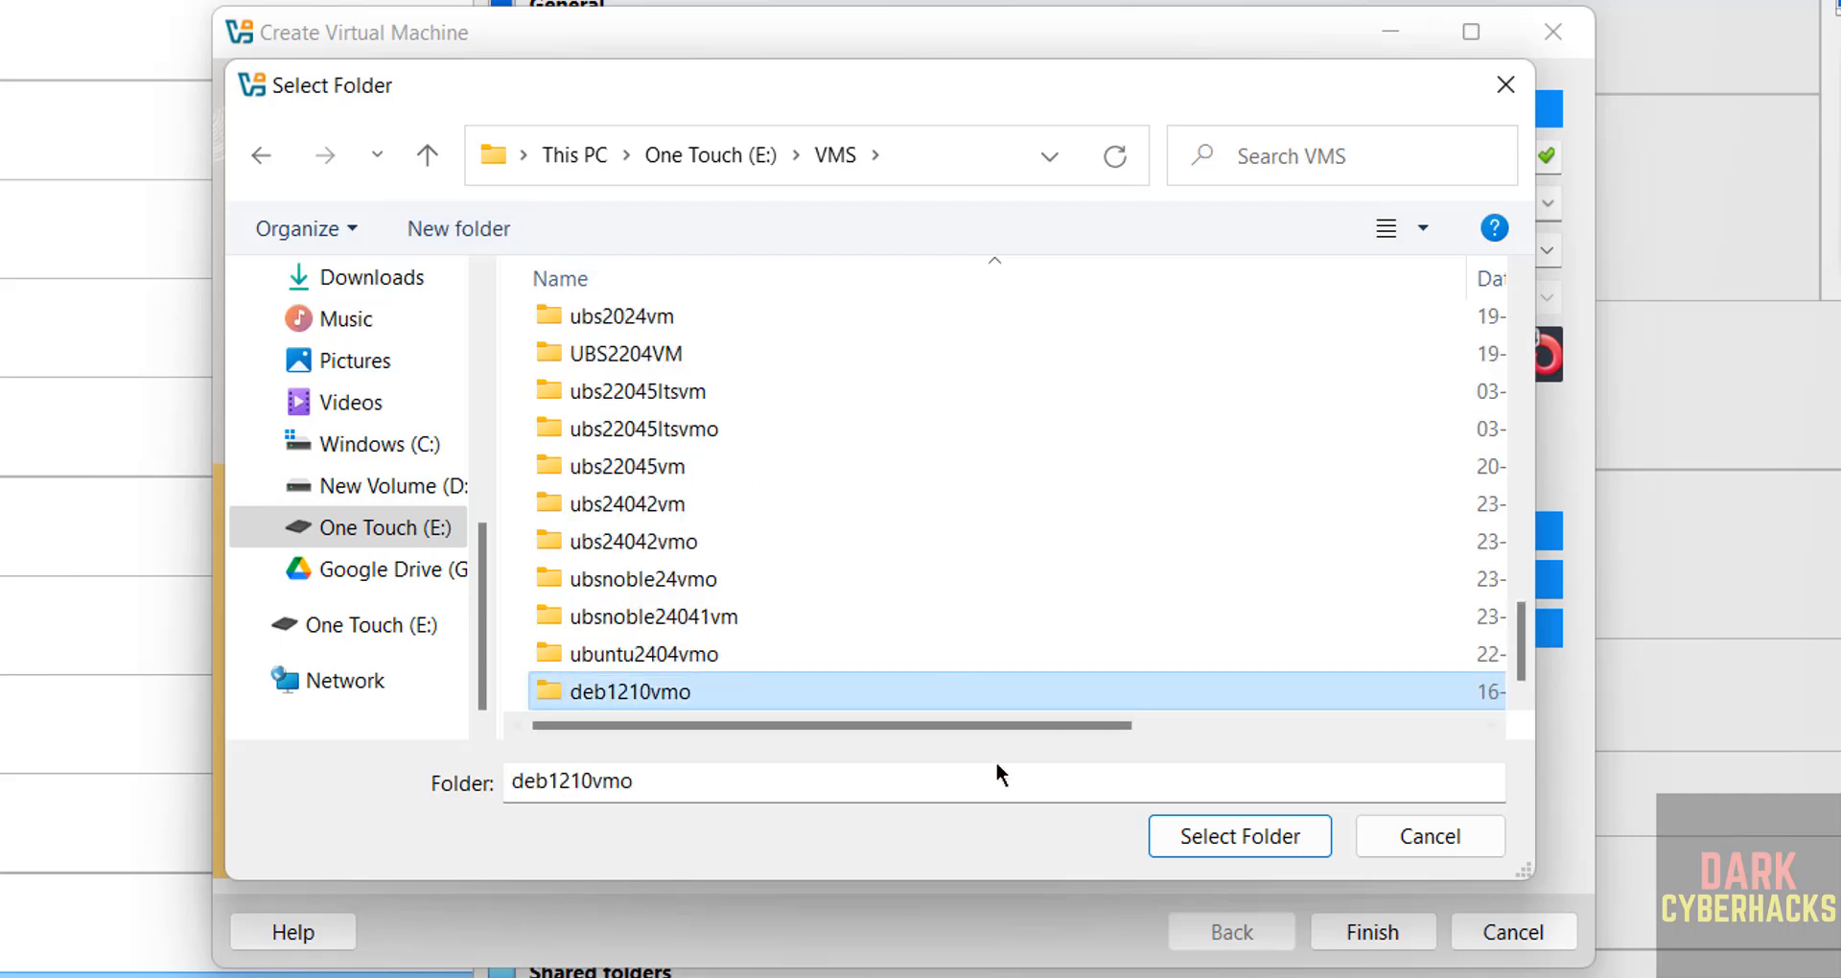
click(1181, 831)
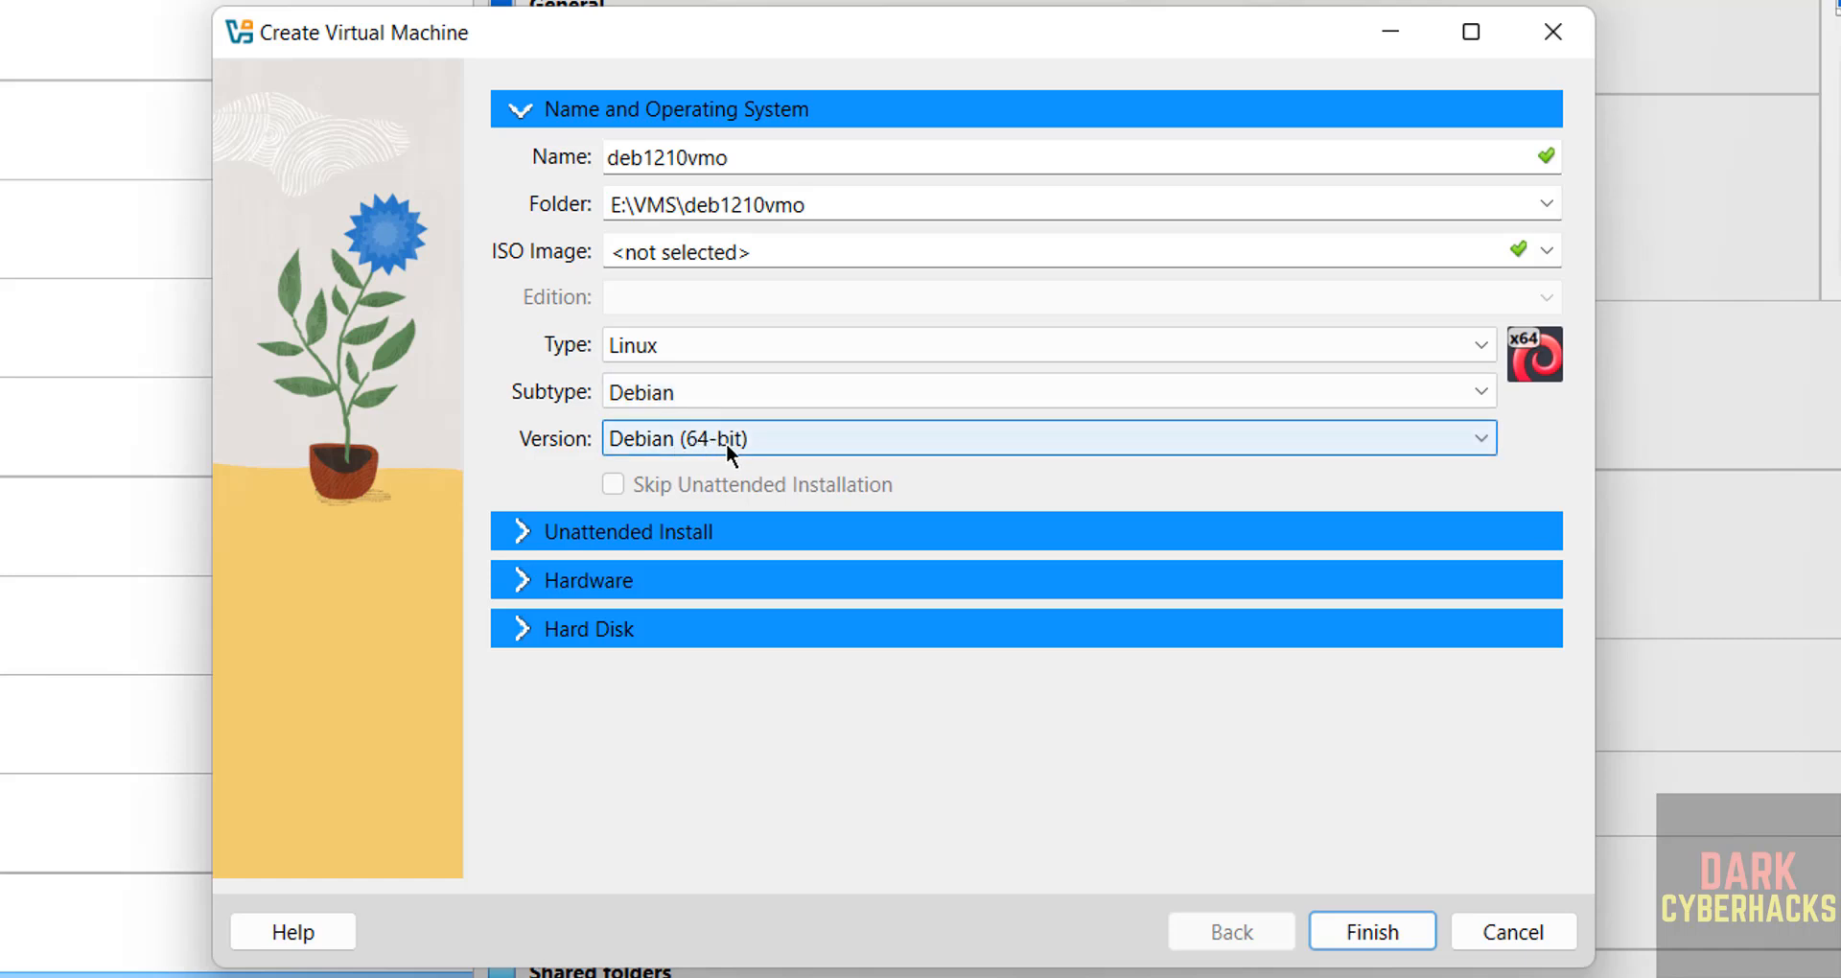
Step: Attach debian-12.10.0-amd64-DVD-1.iso as the ISO image and skip unattended installation
click(1547, 259)
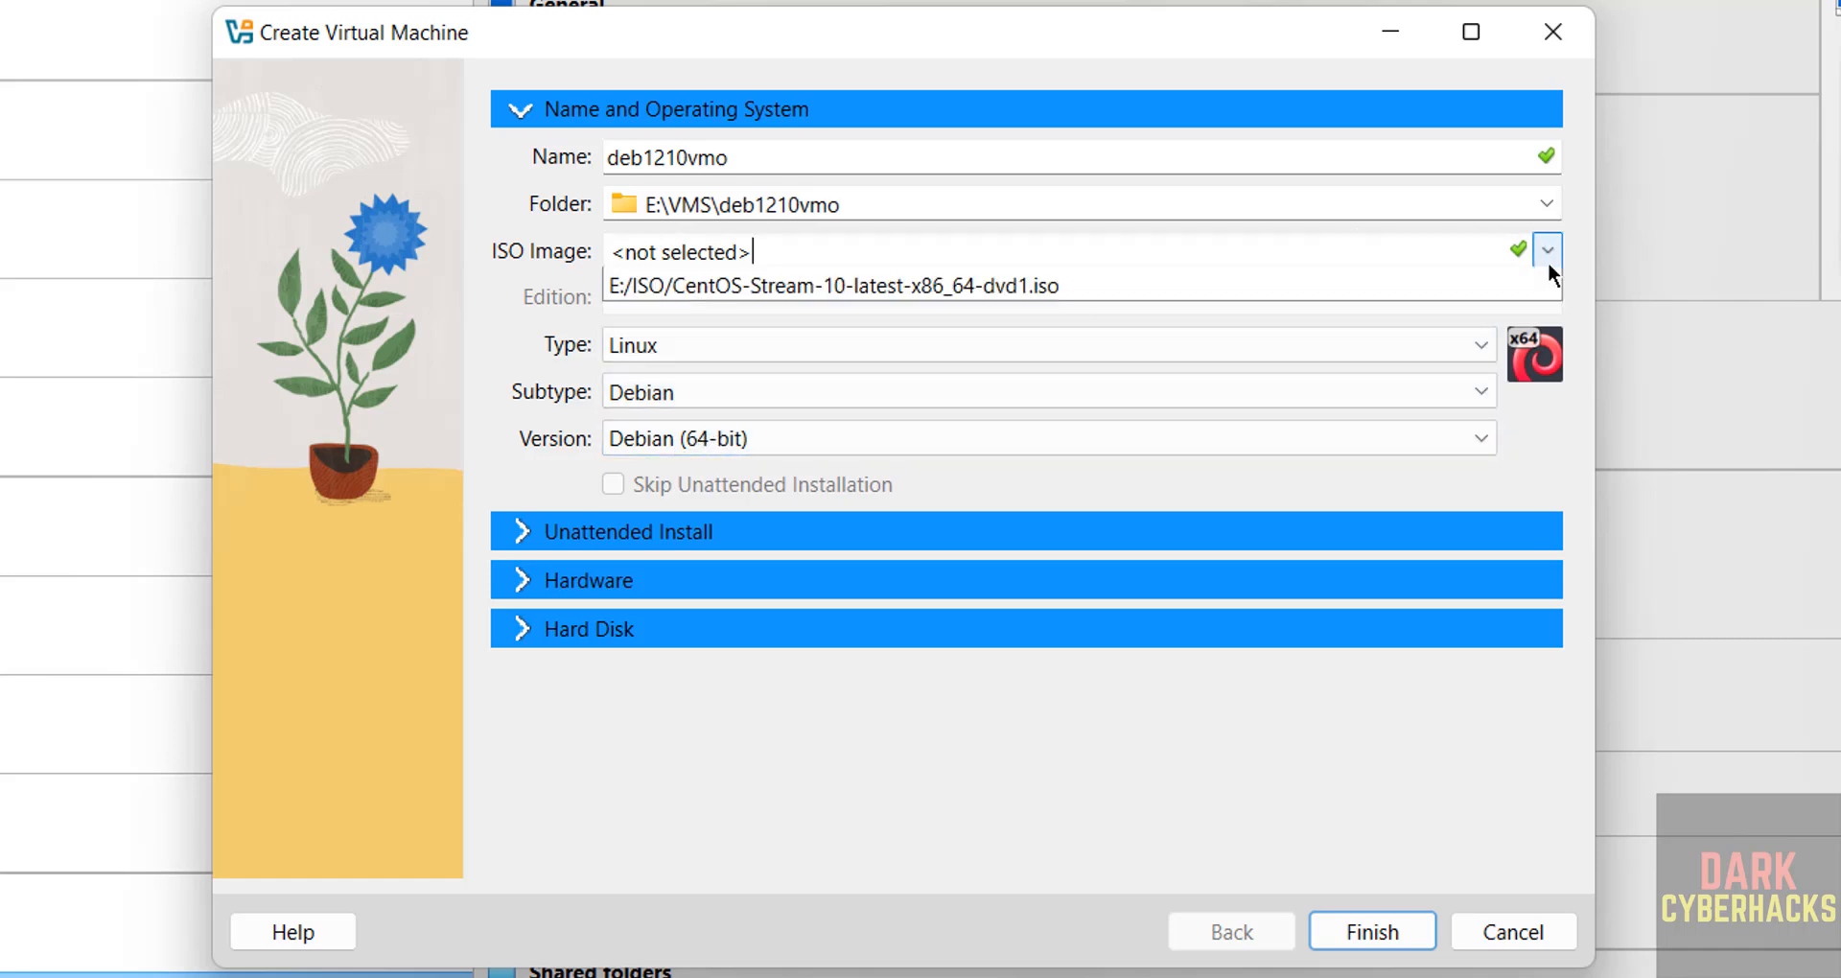
click(972, 312)
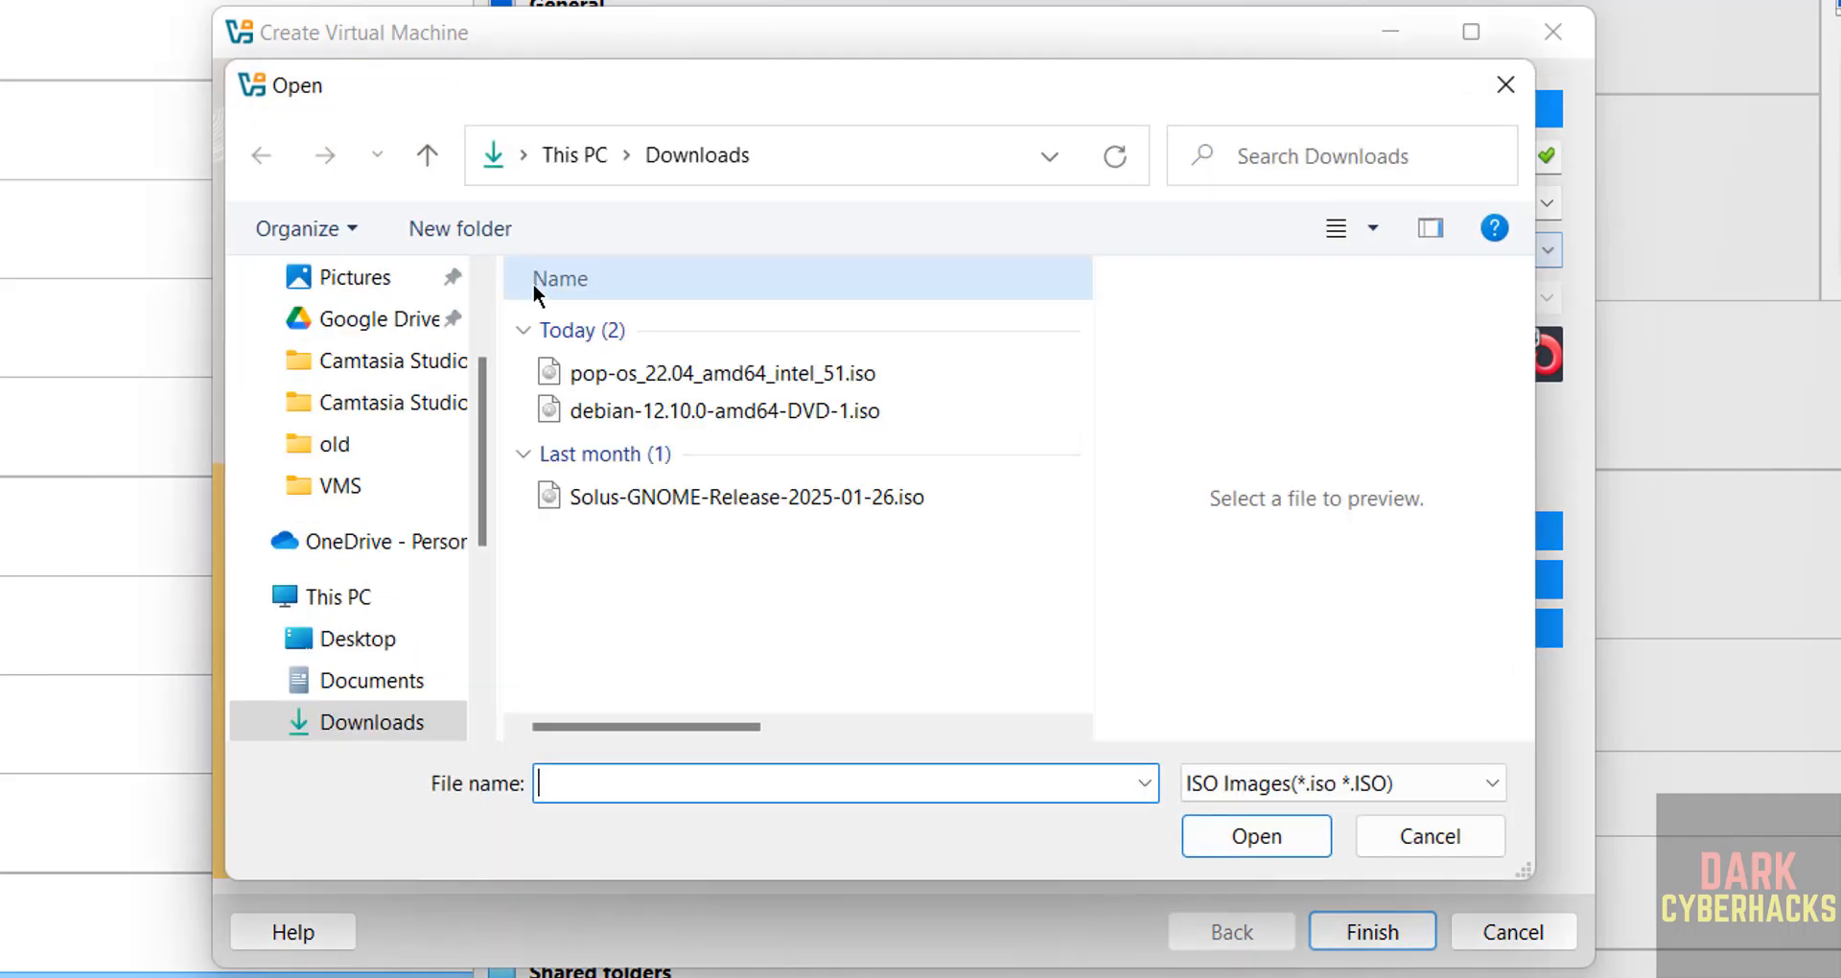
click(631, 412)
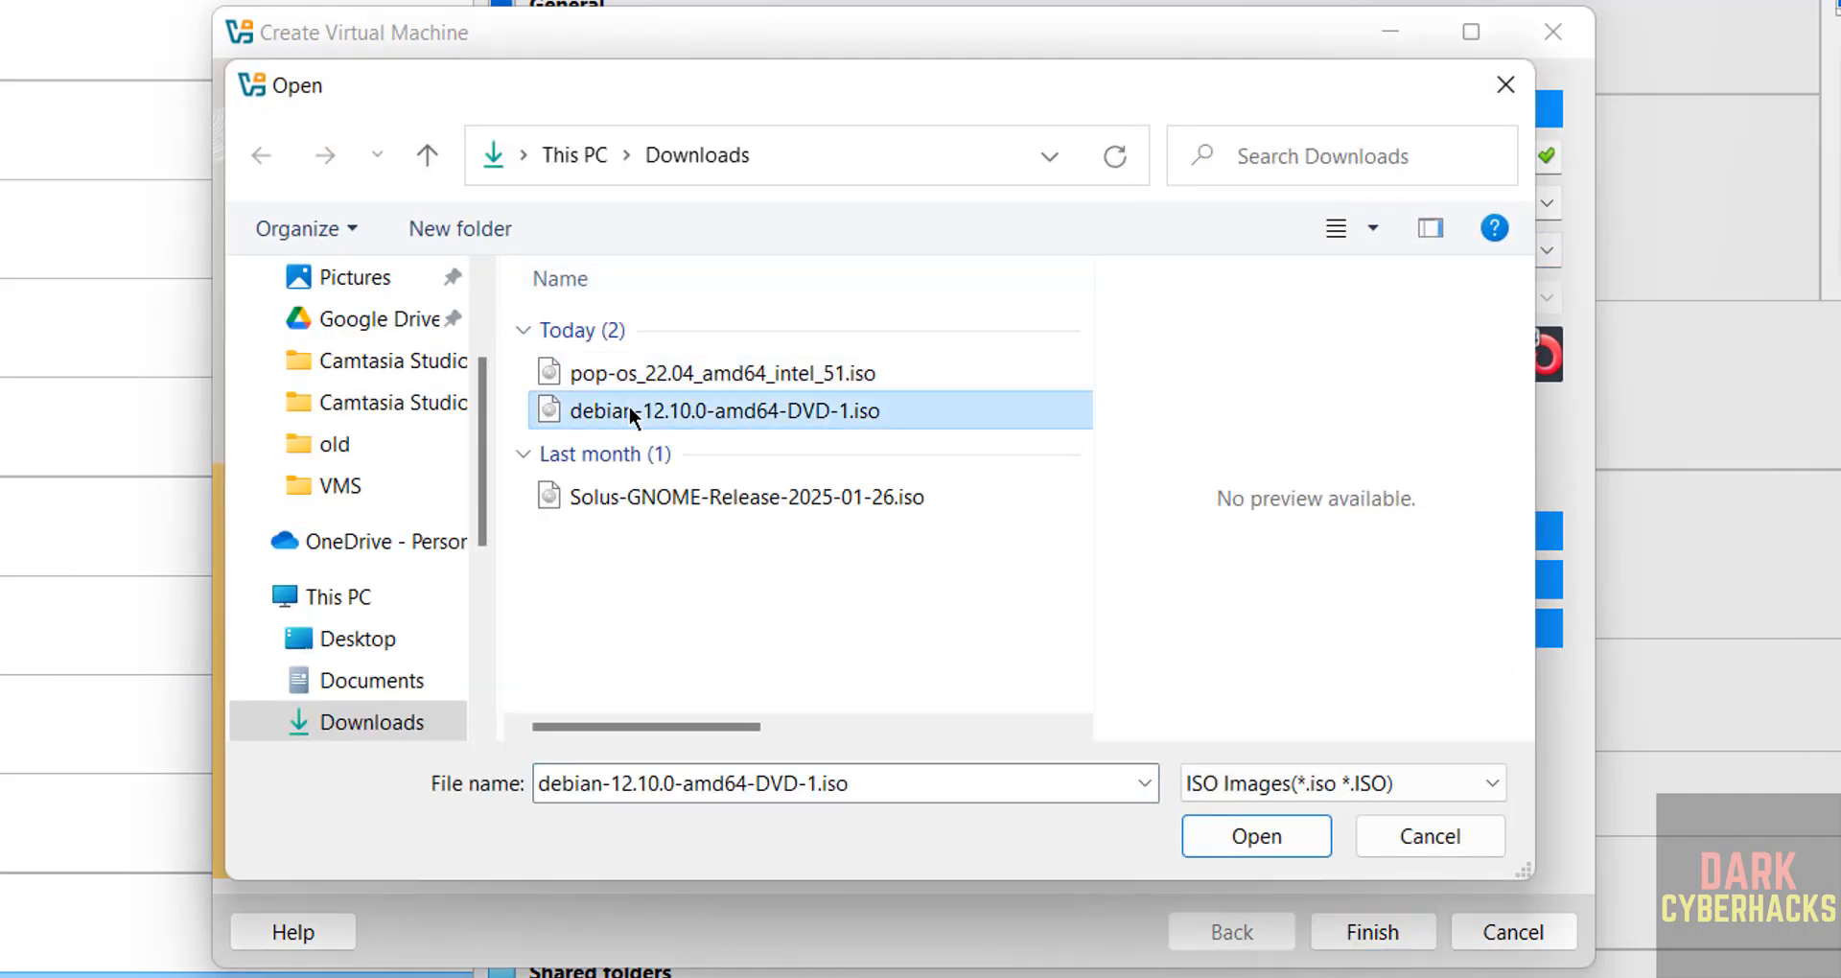
click(1299, 833)
click(613, 484)
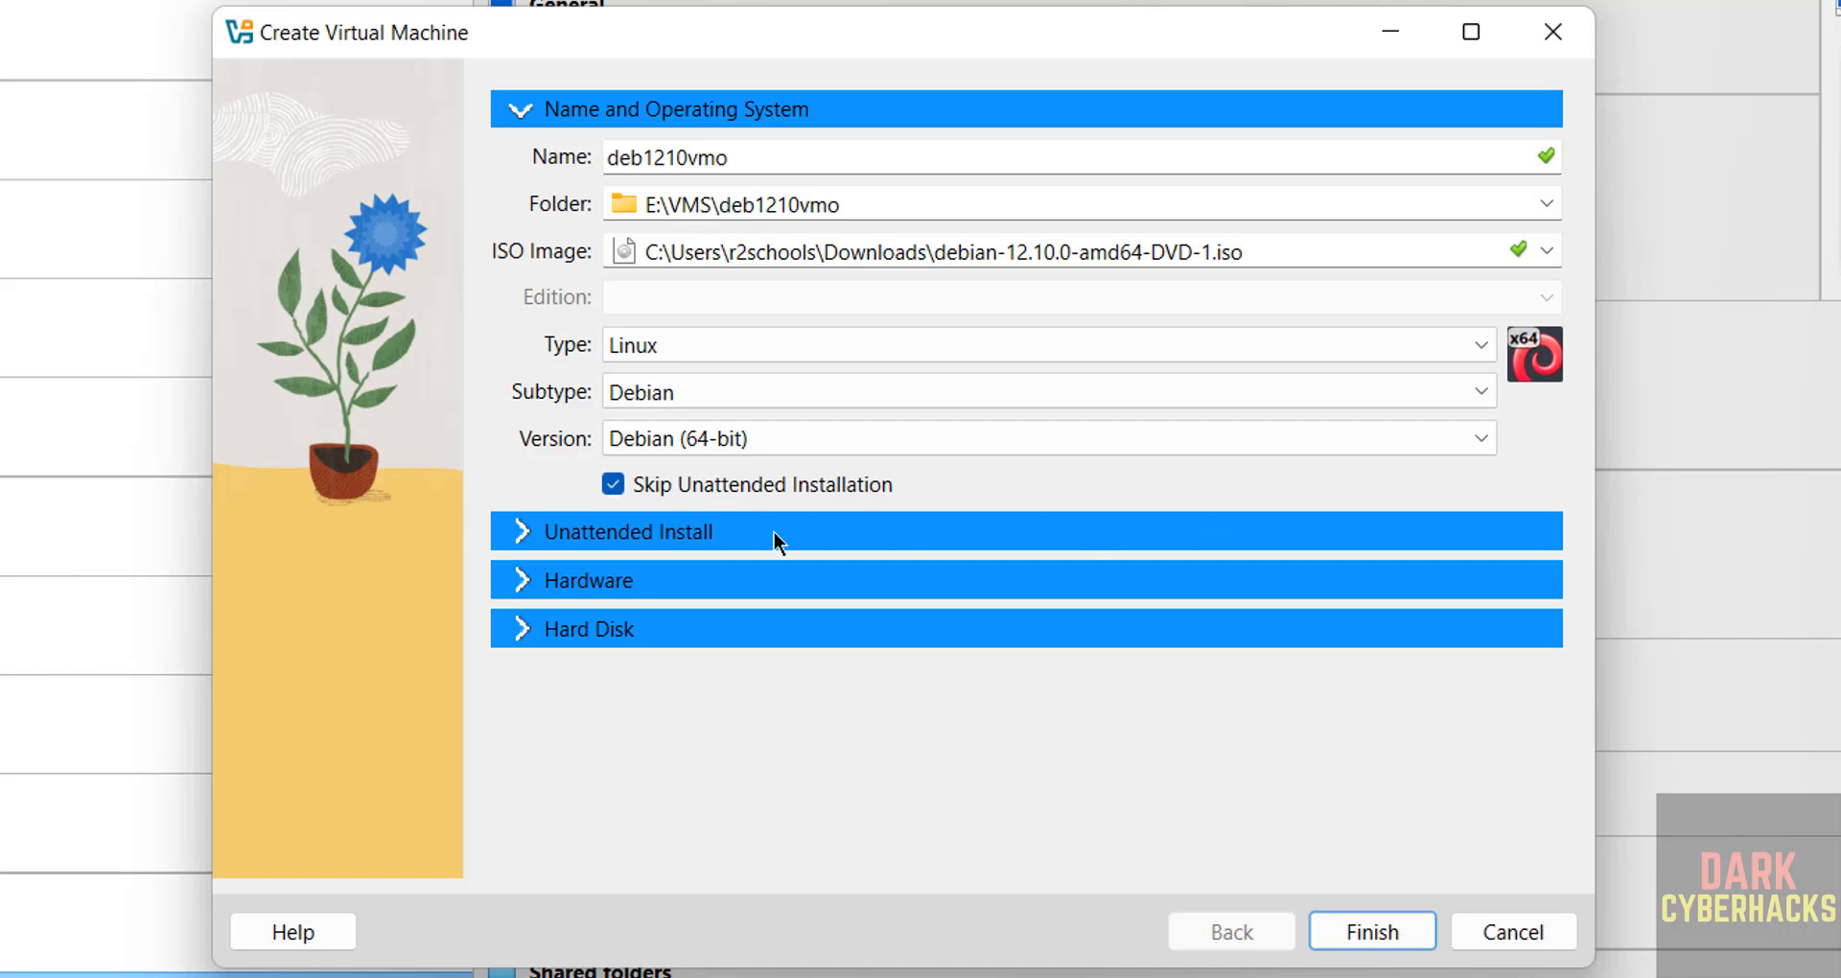
Step: Give the machine 4096 MB base memory and 2 processors
click(604, 582)
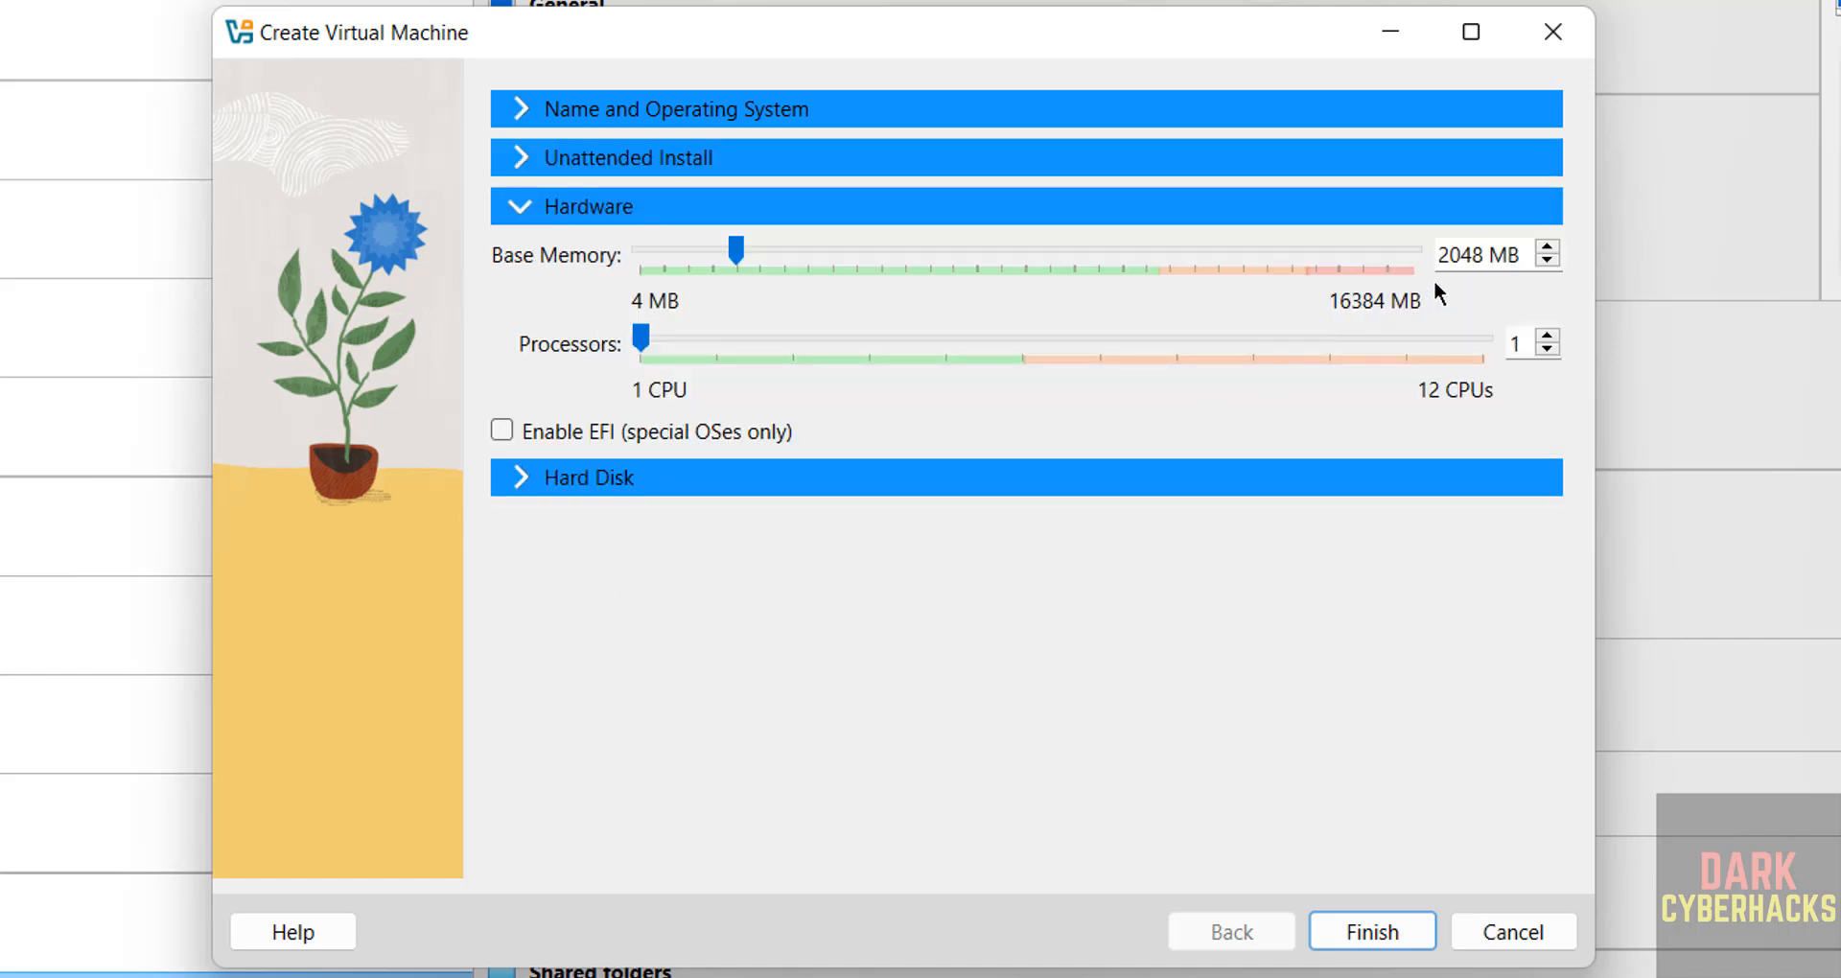
double_click(1464, 257)
text(4096)
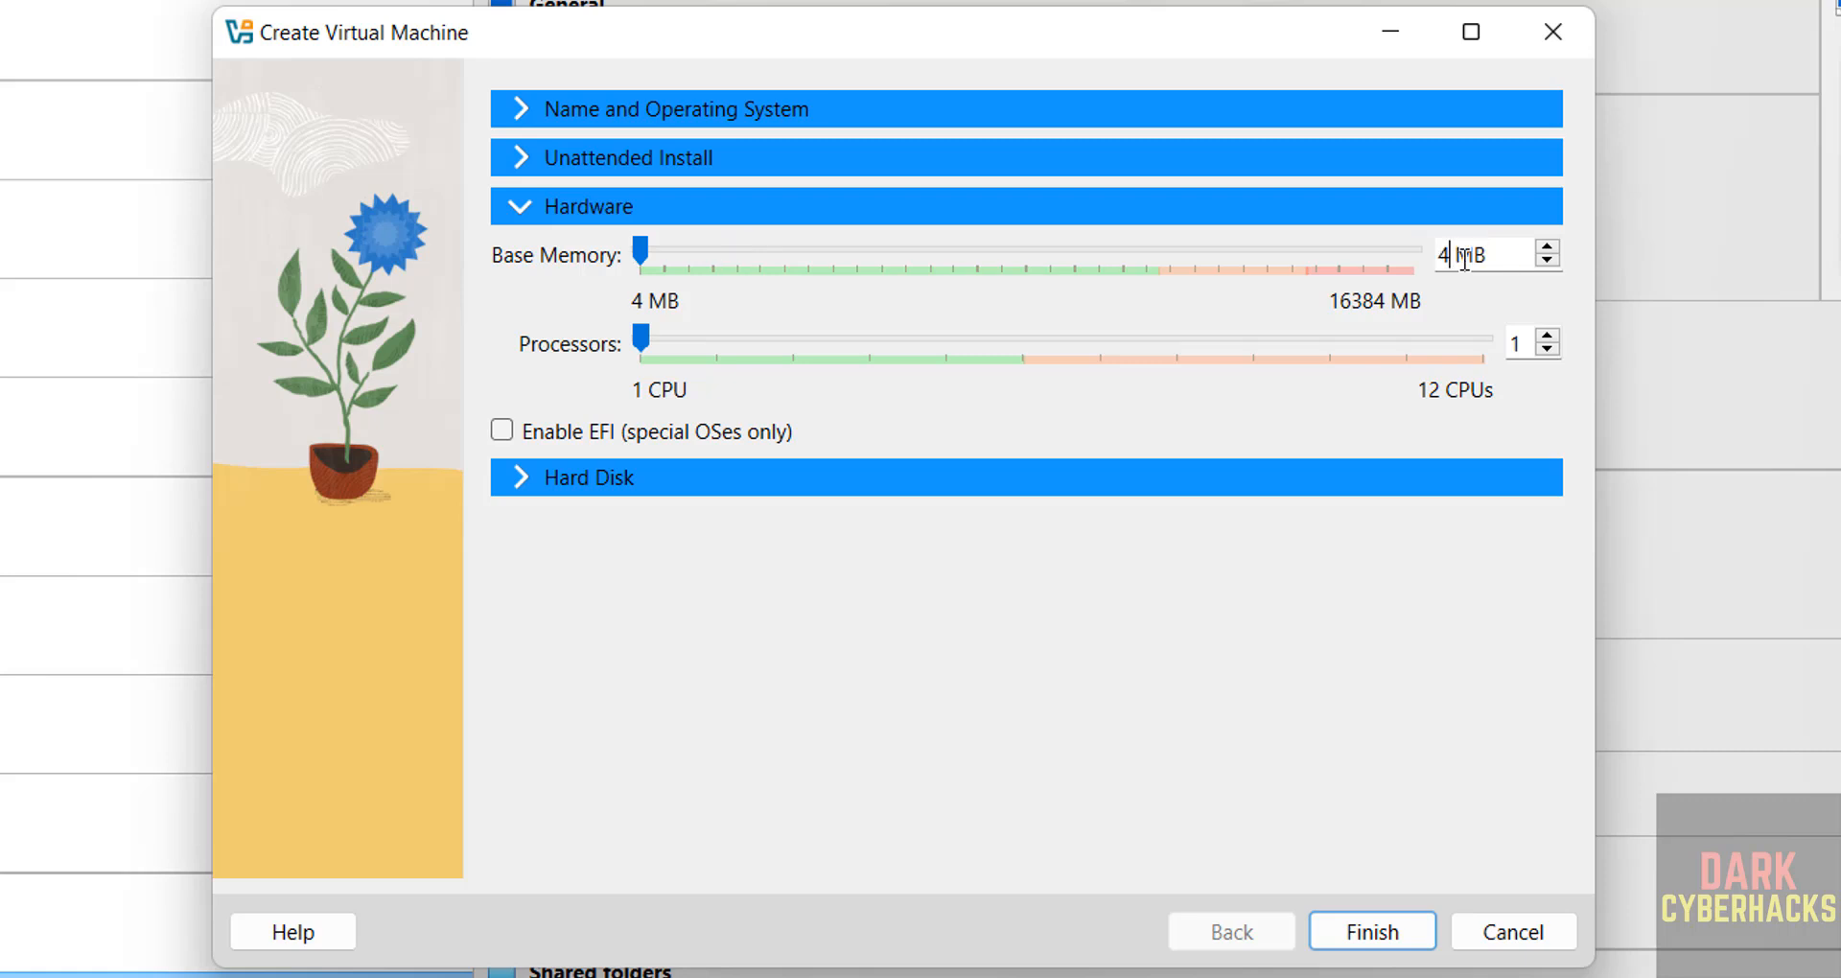
key(Tab)
text(2)
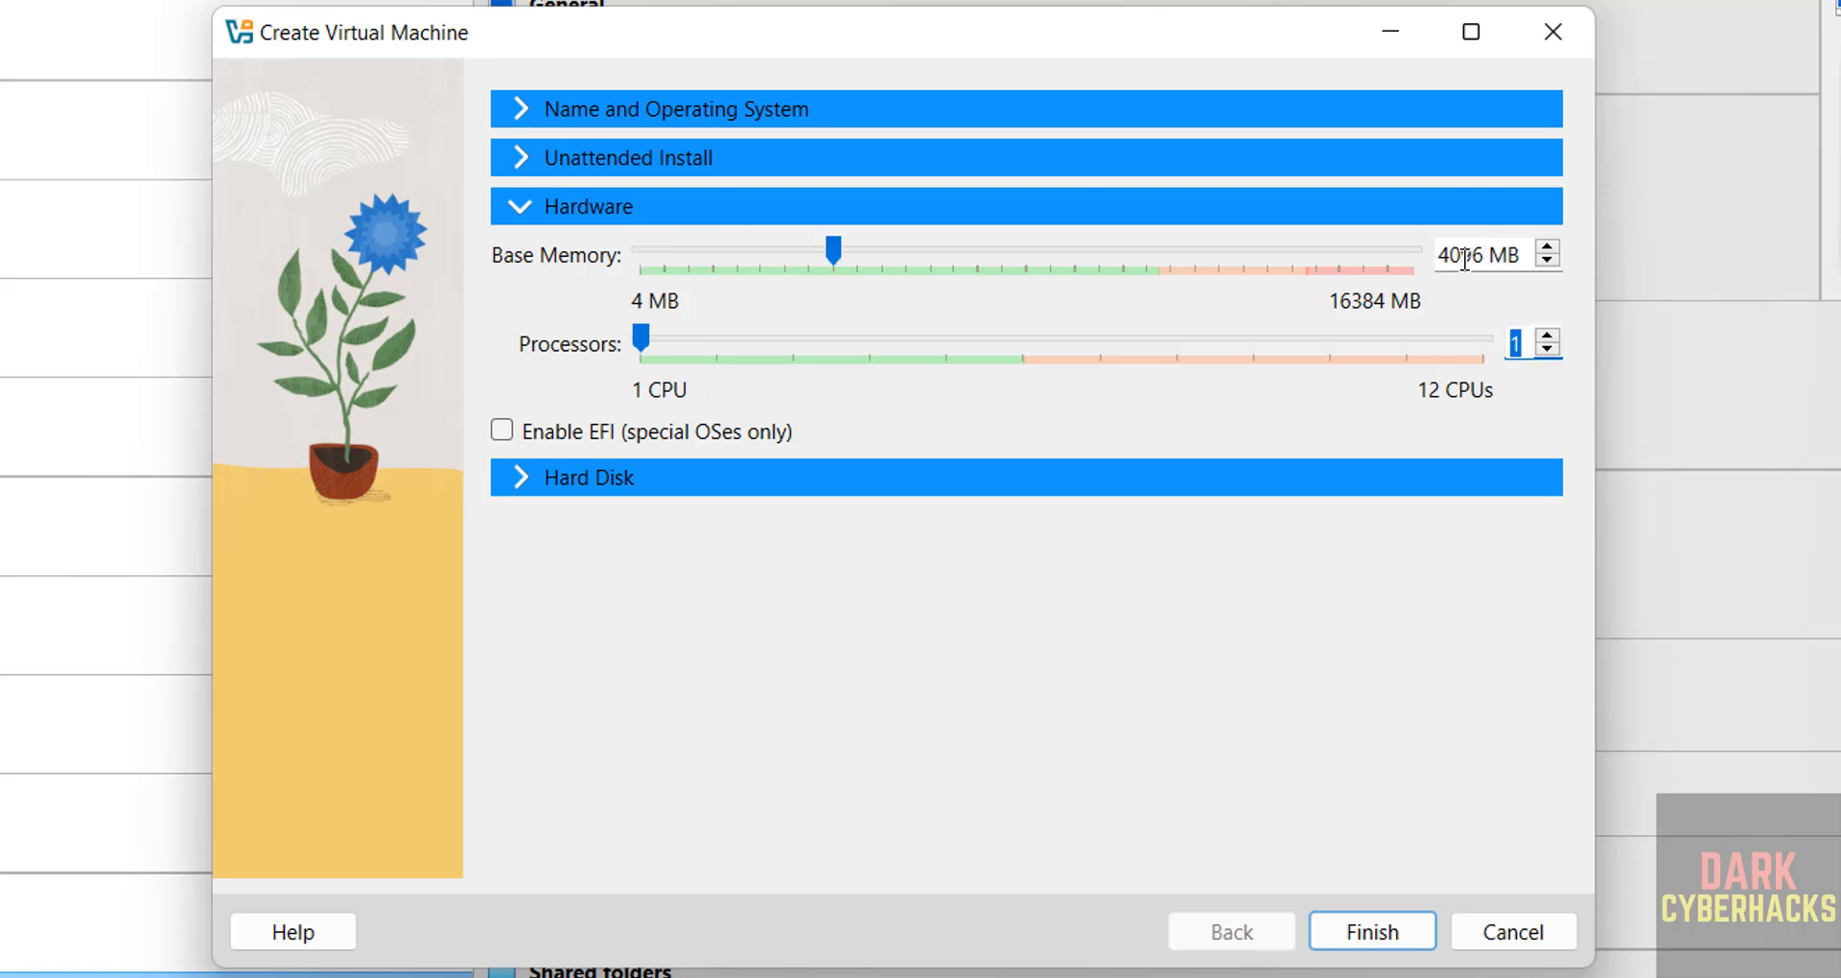
Step: Set the virtual hard disk to 100 GB and finish creating the machine
click(970, 474)
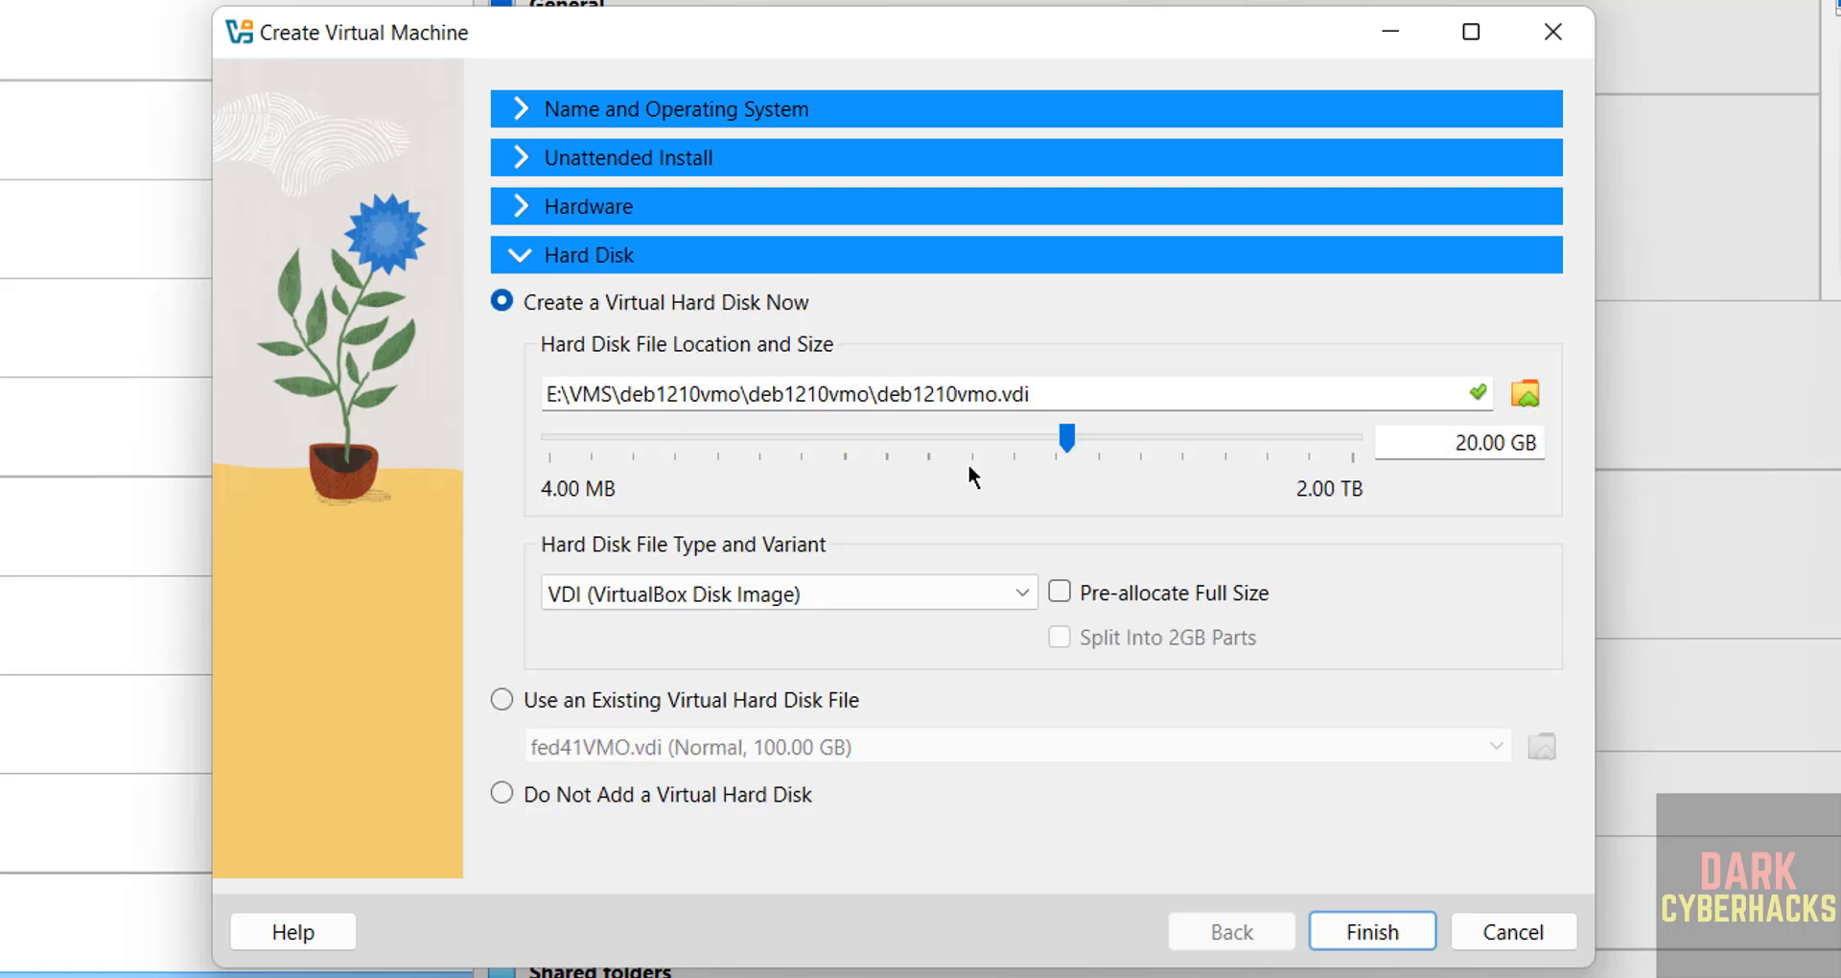
drag(1458, 442, 1472, 443)
text(10)
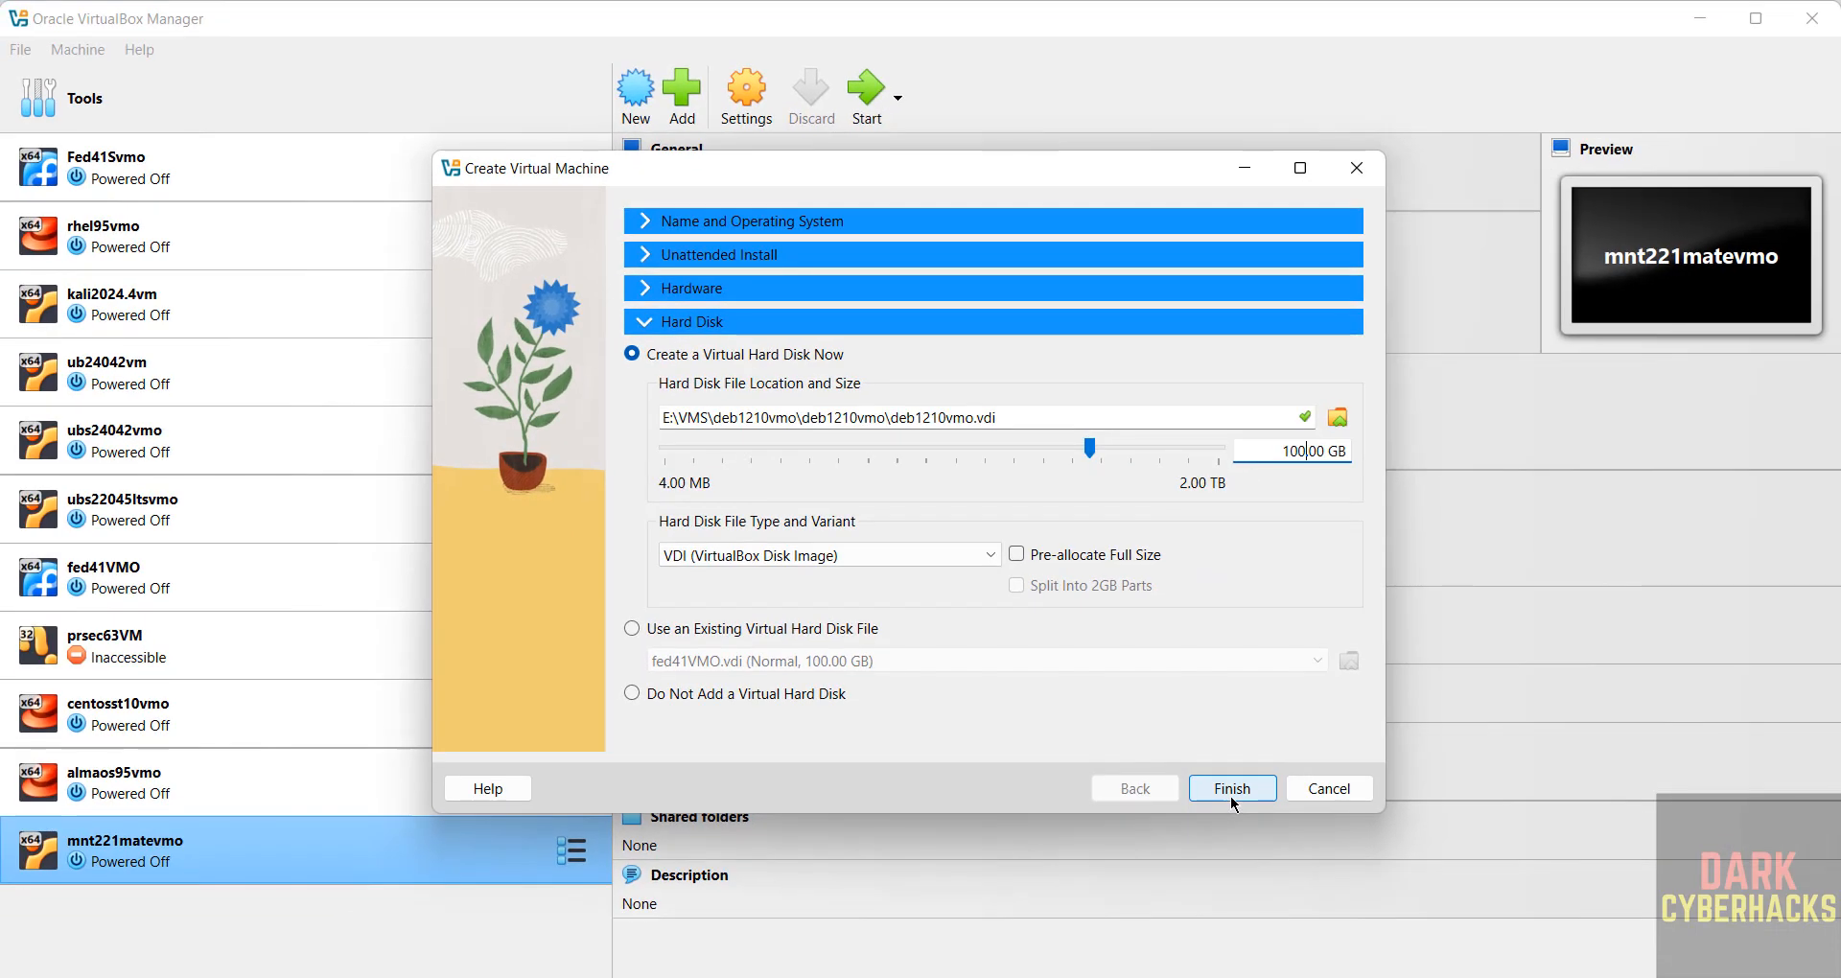
click(1361, 935)
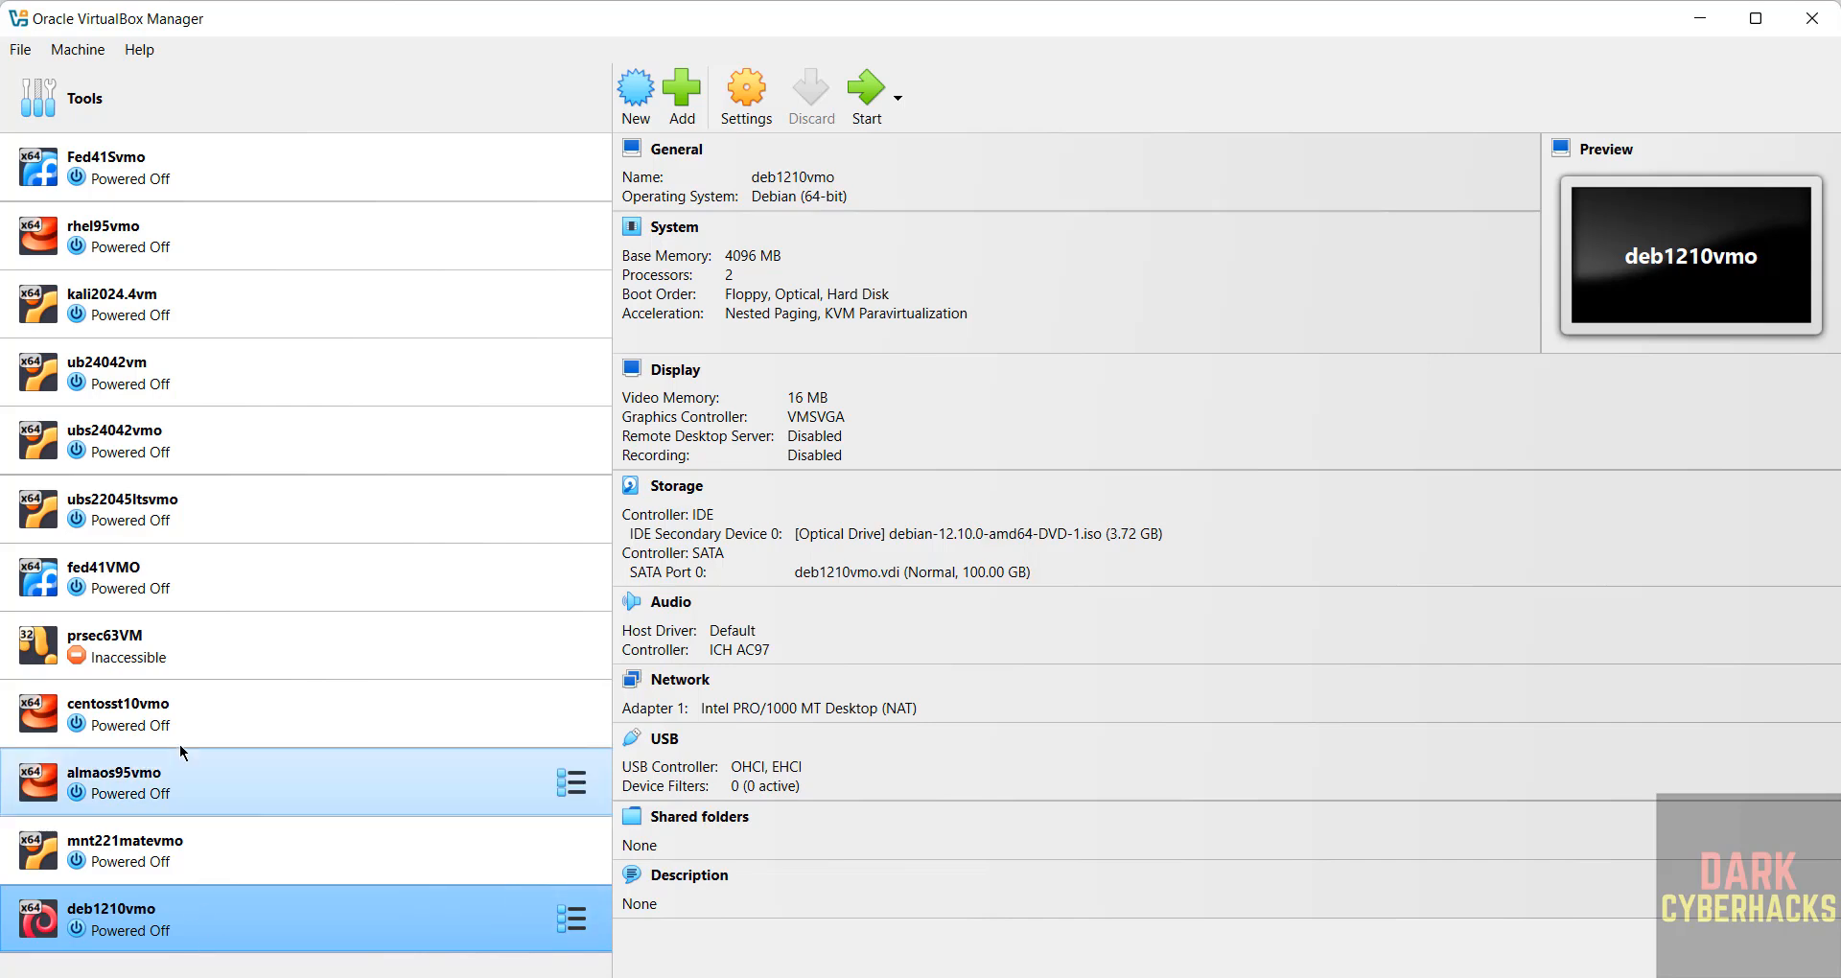
Step: Select deb1210vmo and look through its context menu and Machine menu
click(118, 860)
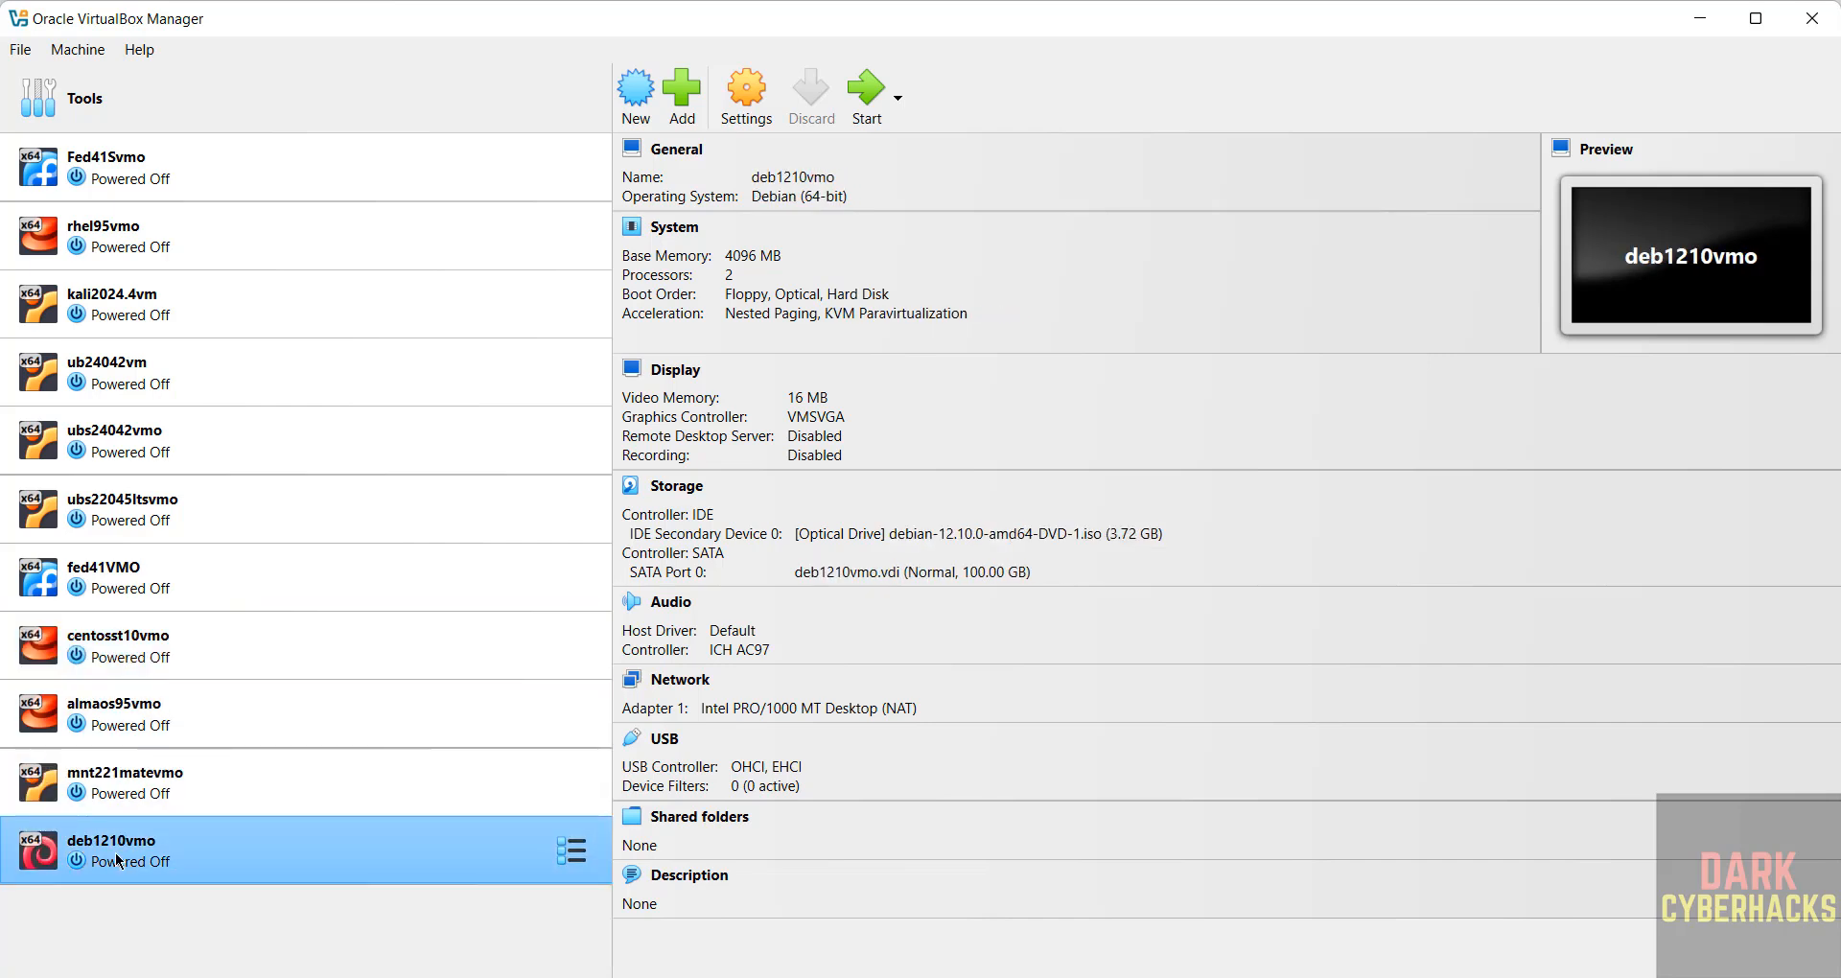
right_click(118, 860)
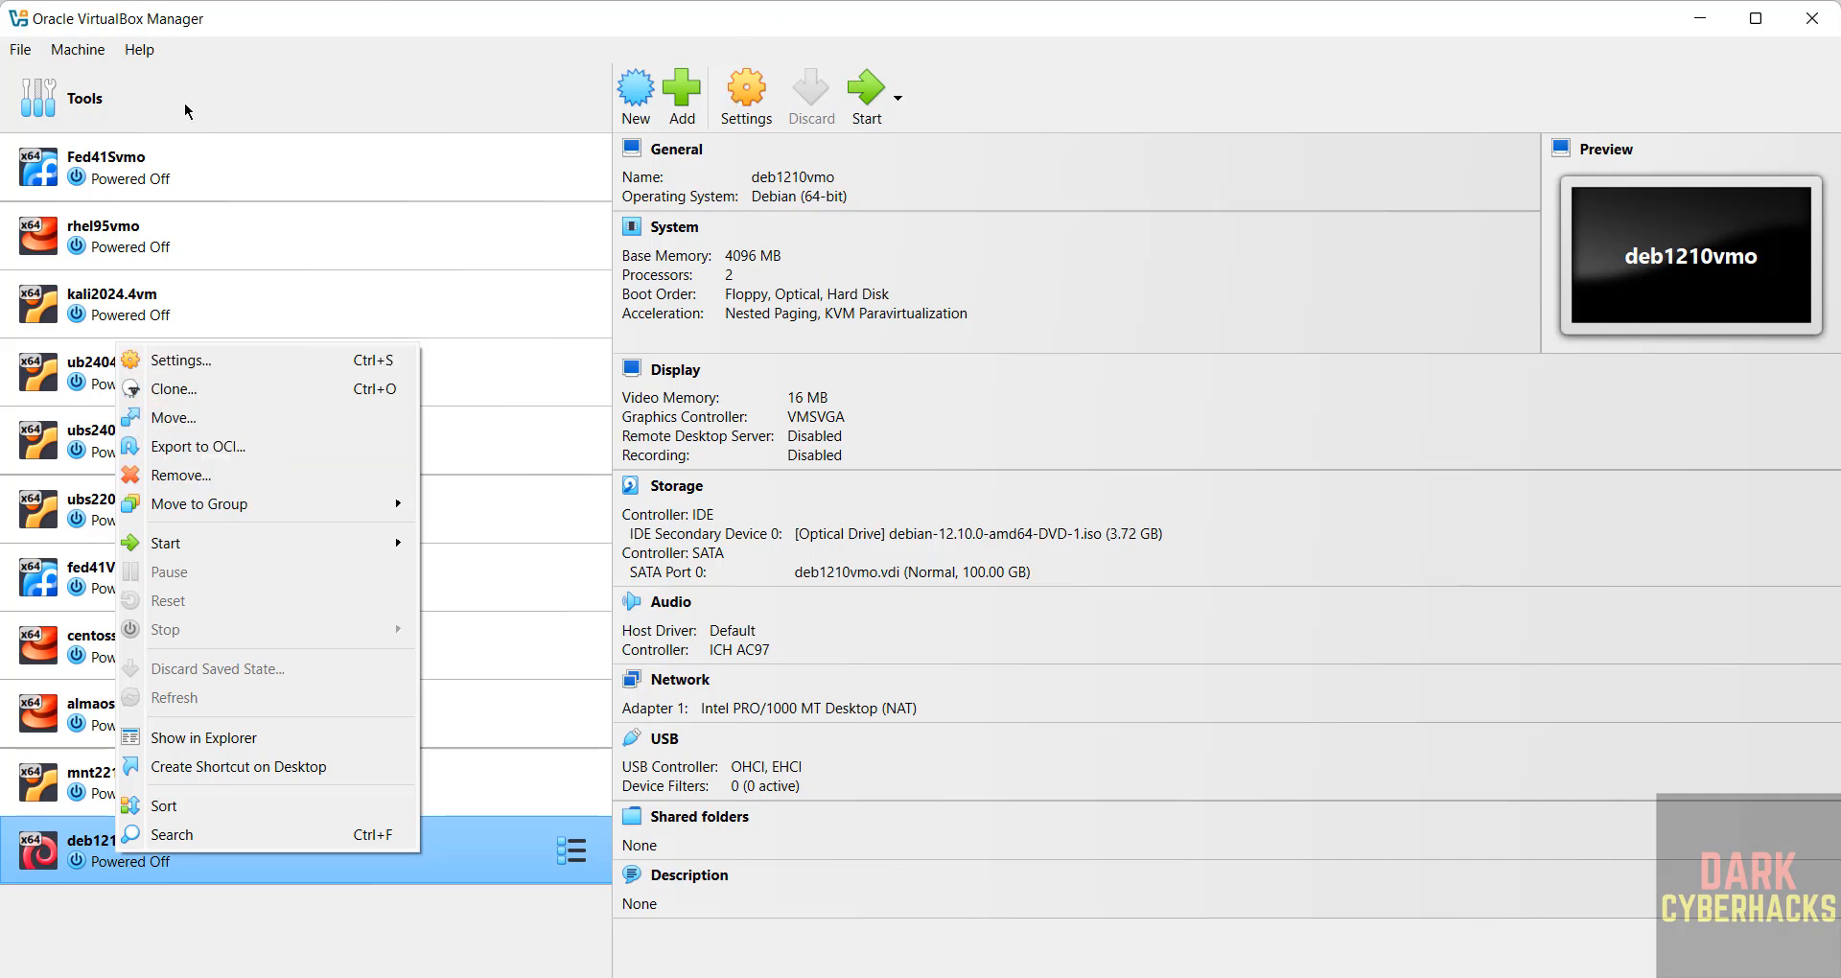
click(81, 51)
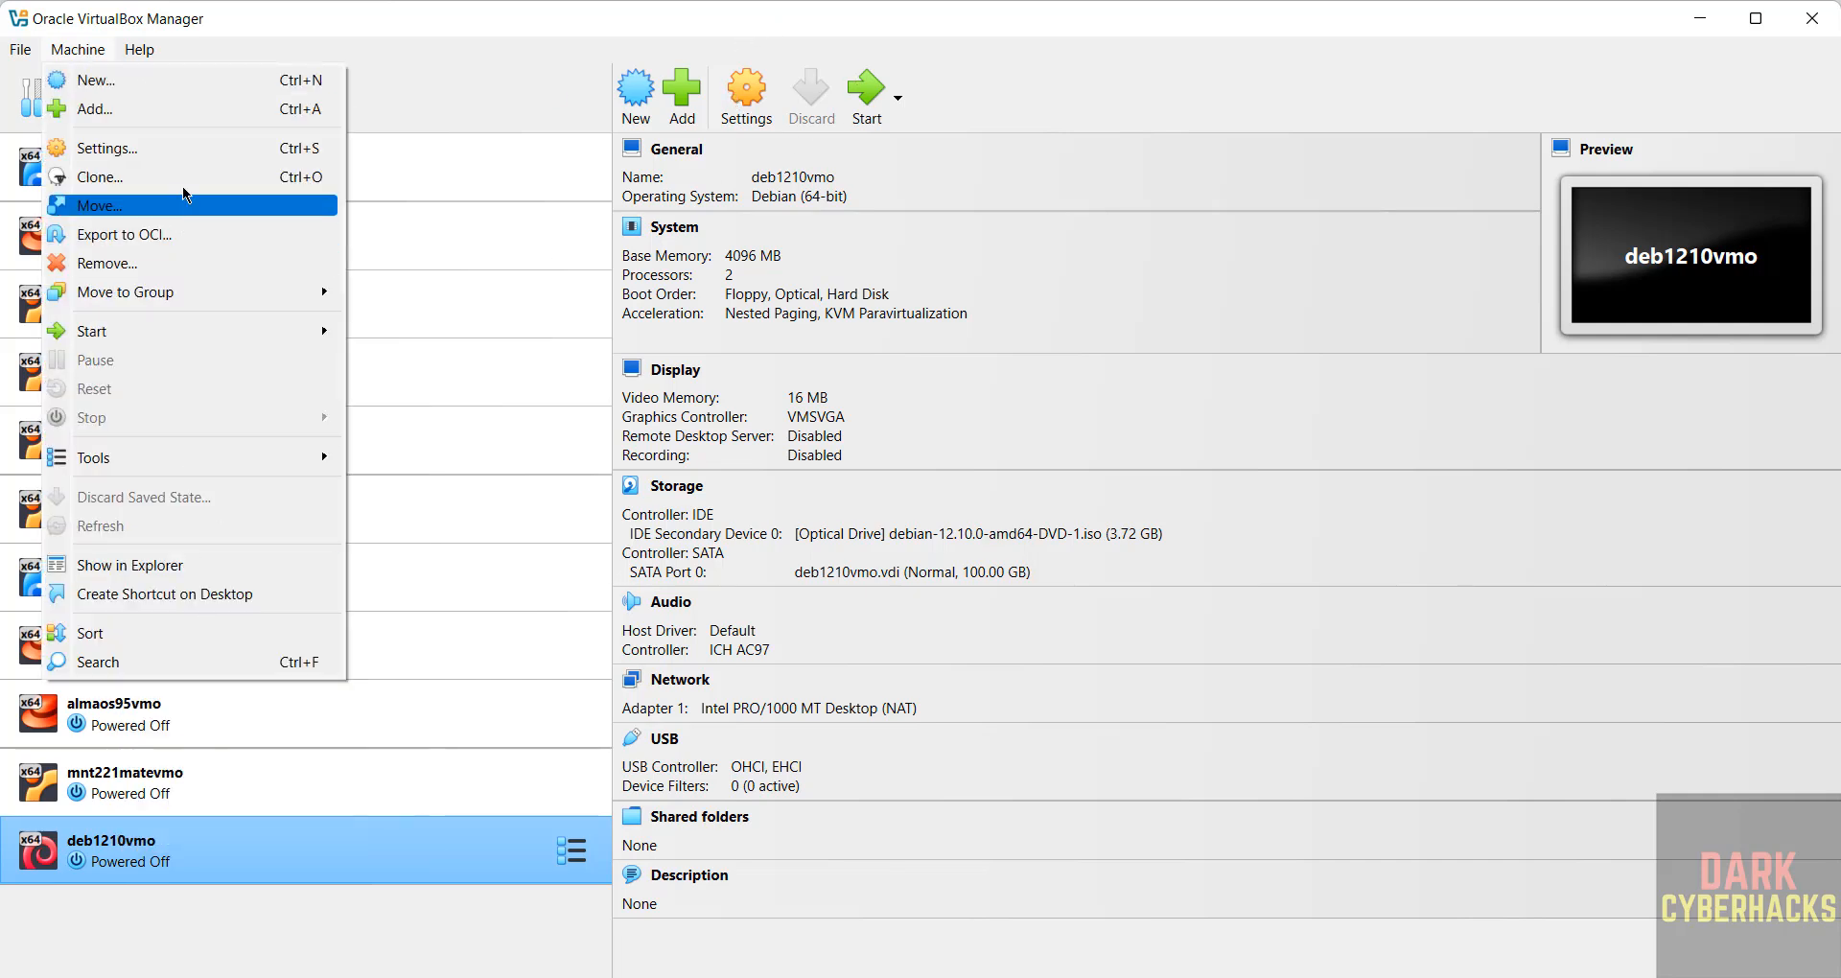
click(1125, 30)
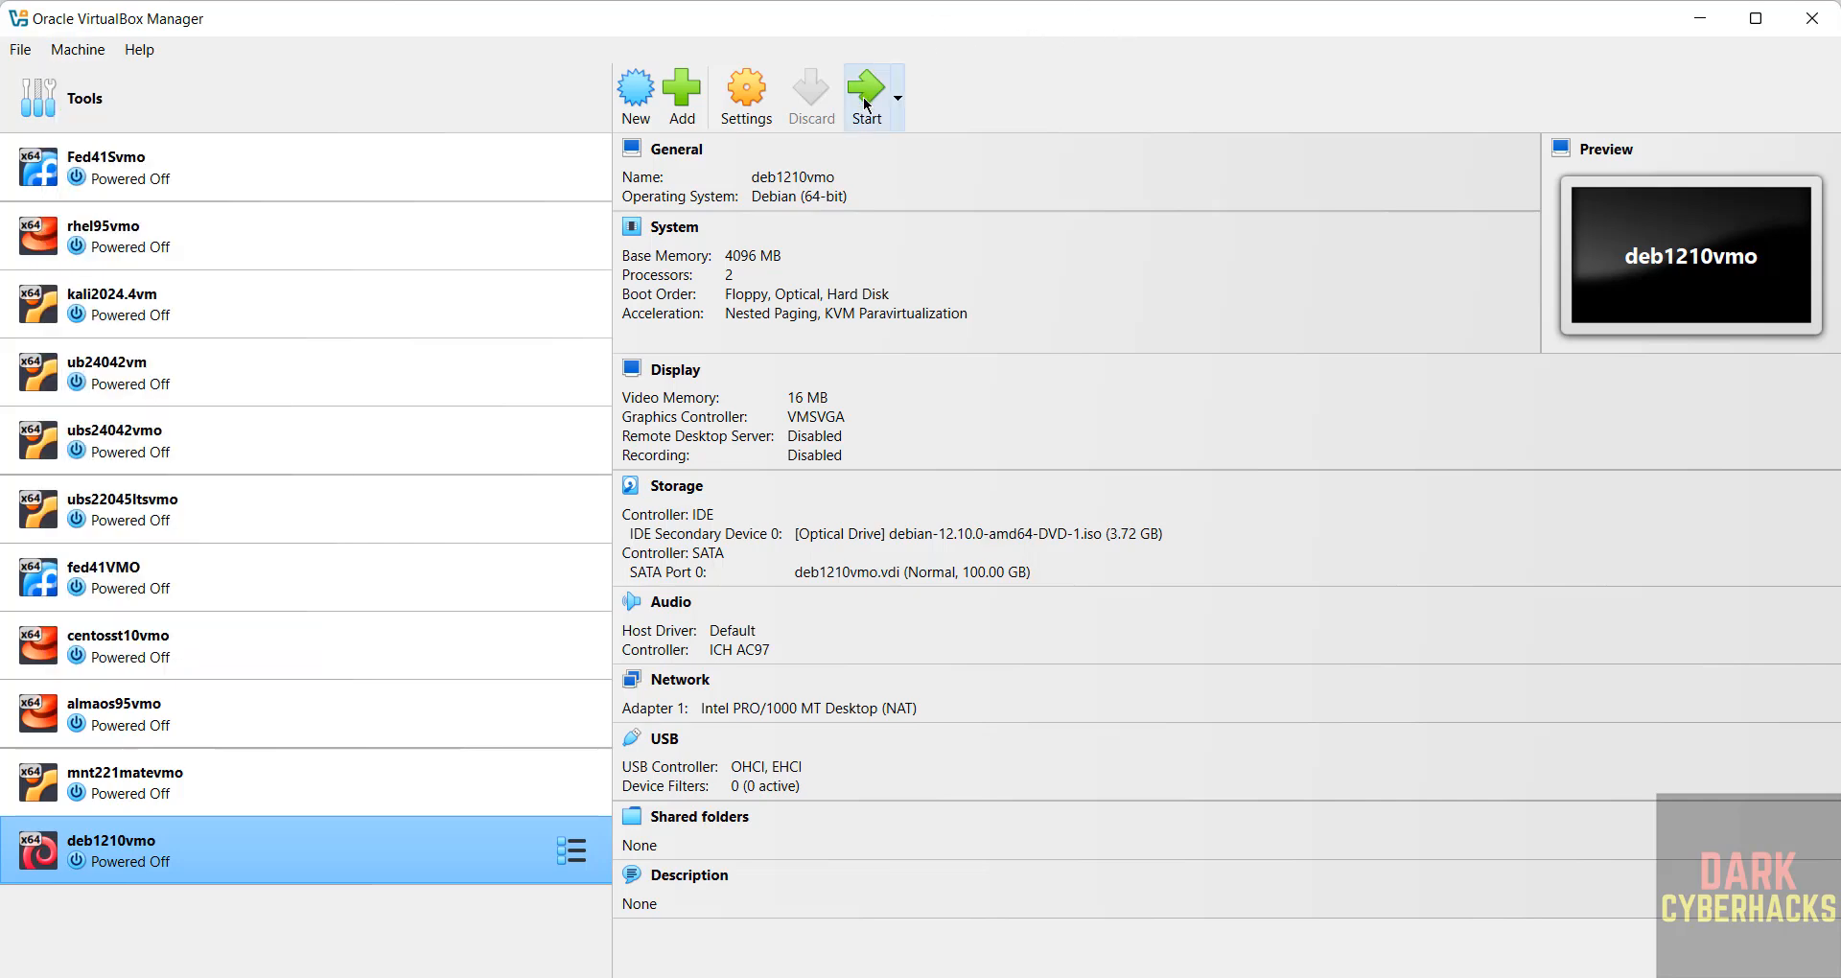
Step: Start the deb1210vmo machine with a normal start
right_click(246, 854)
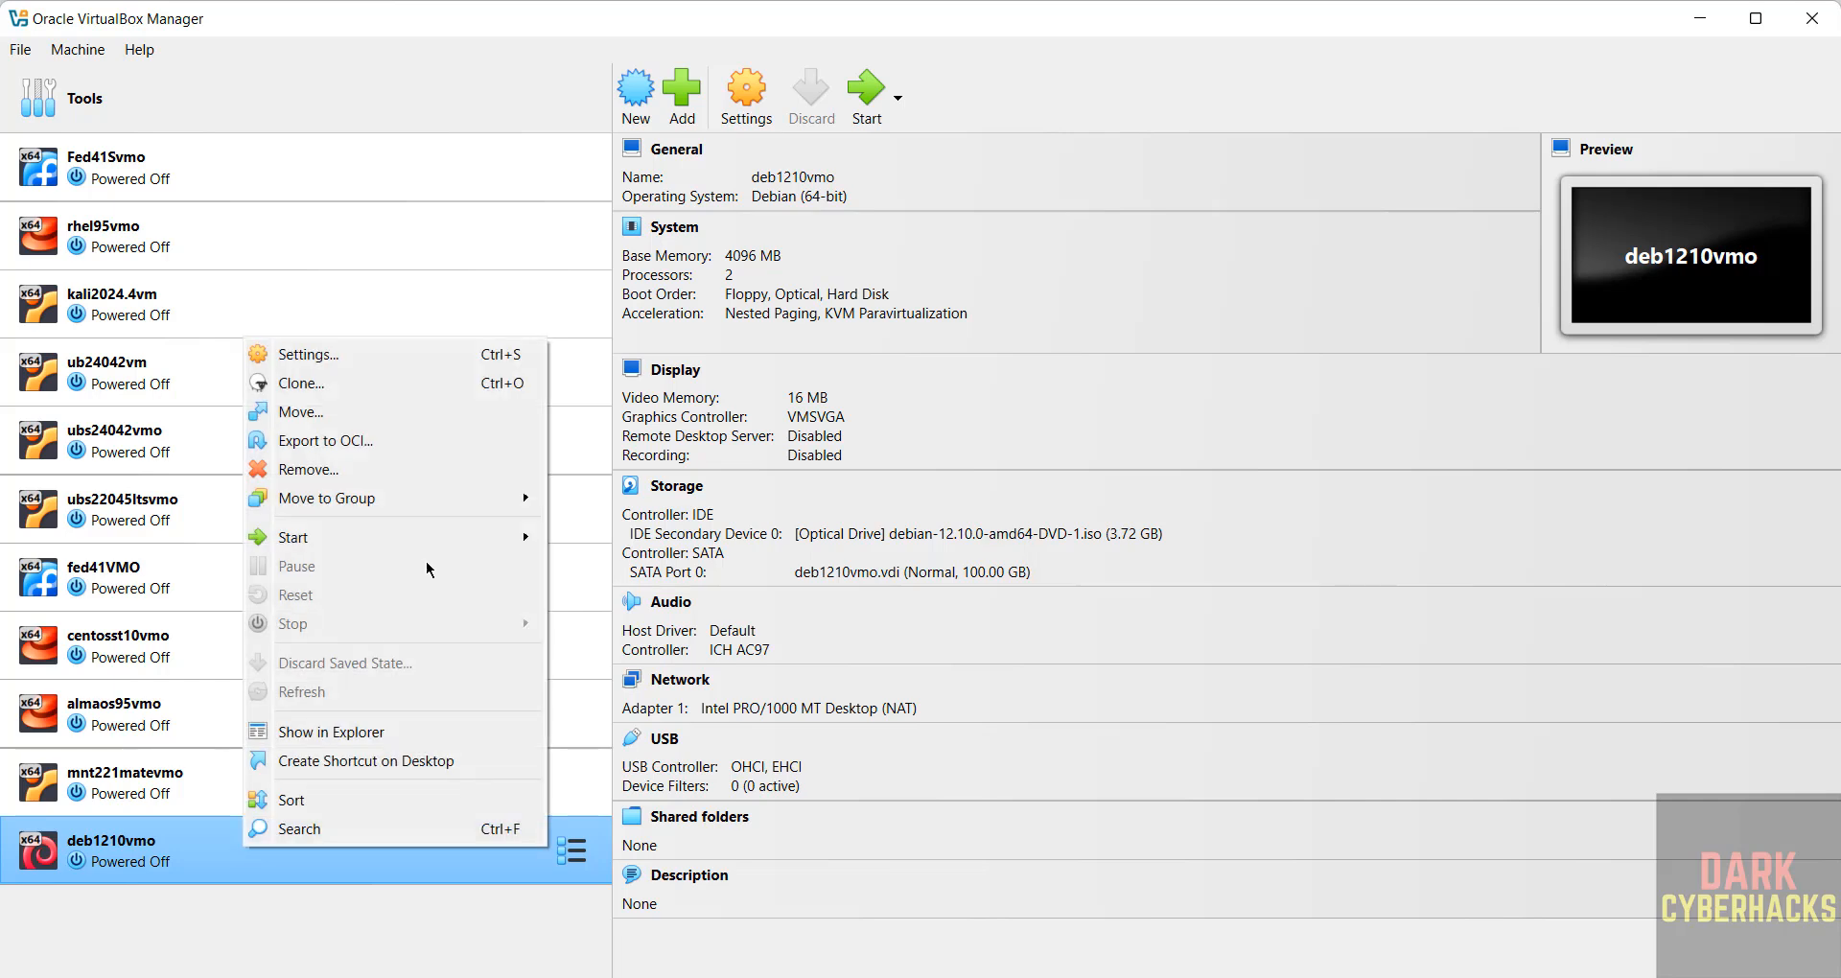
mouse_move(443, 531)
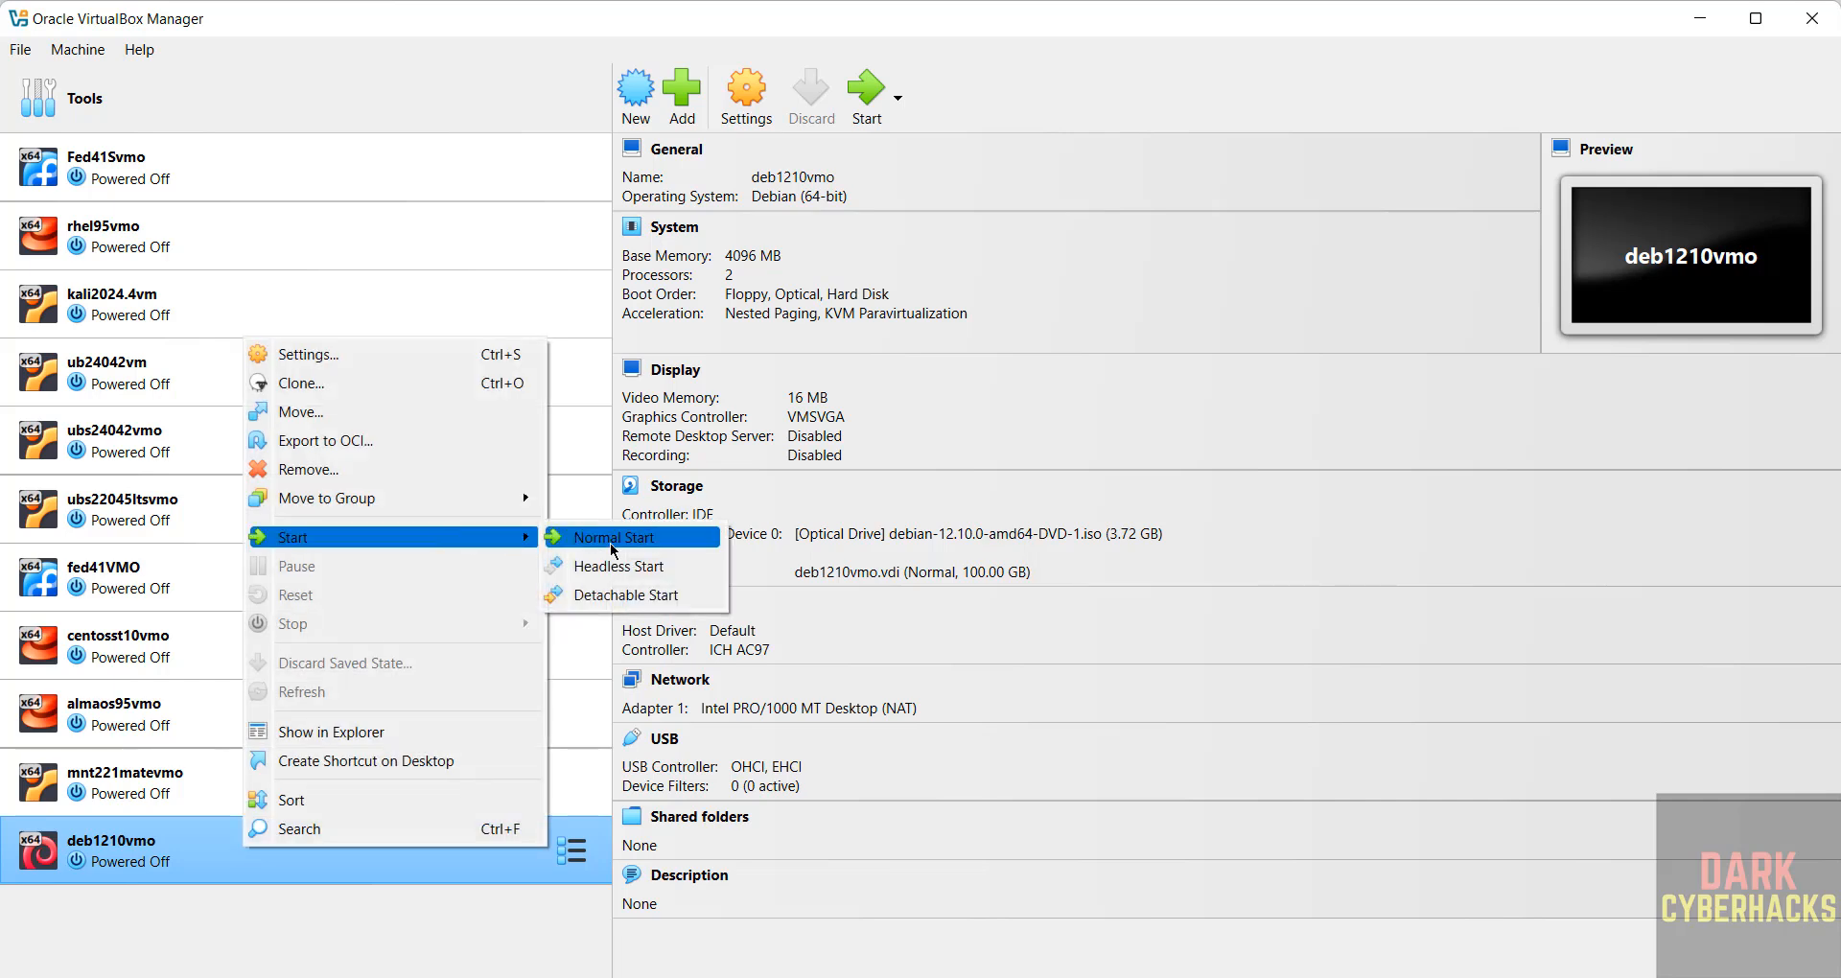
click(1049, 95)
click(868, 88)
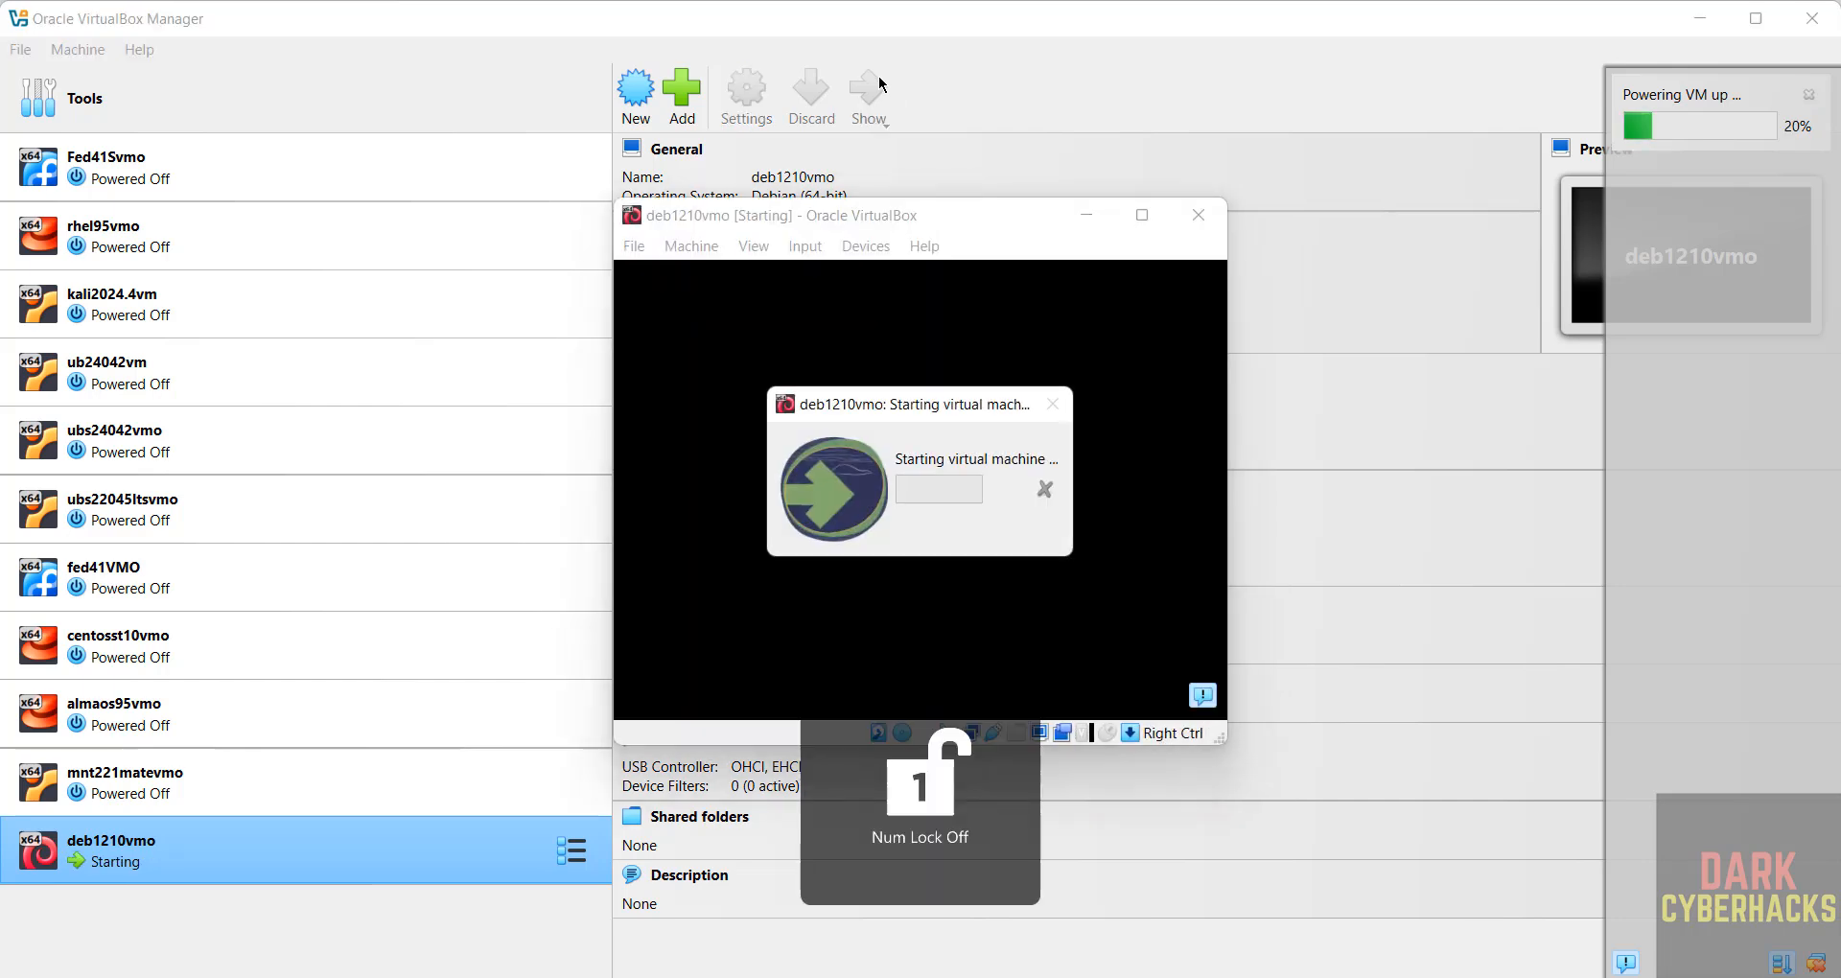
Step: Maximize the VM window and launch Graphical install from the Debian boot menu
click(1142, 215)
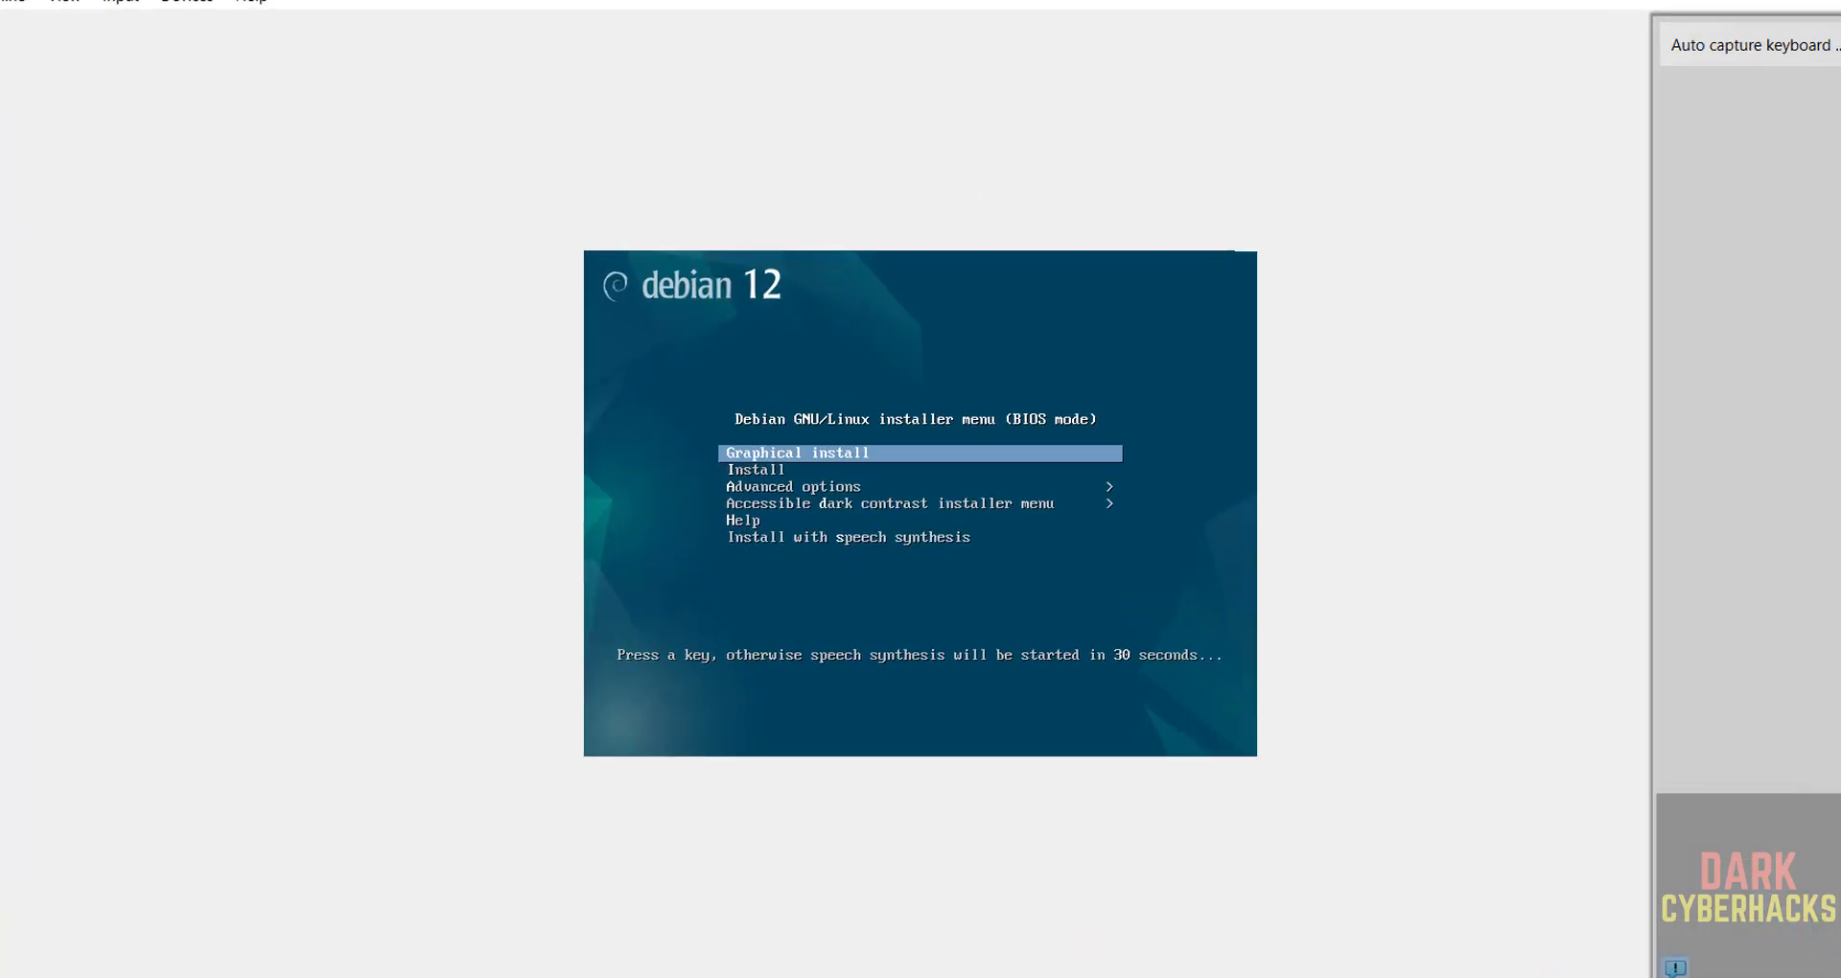
key(Down)
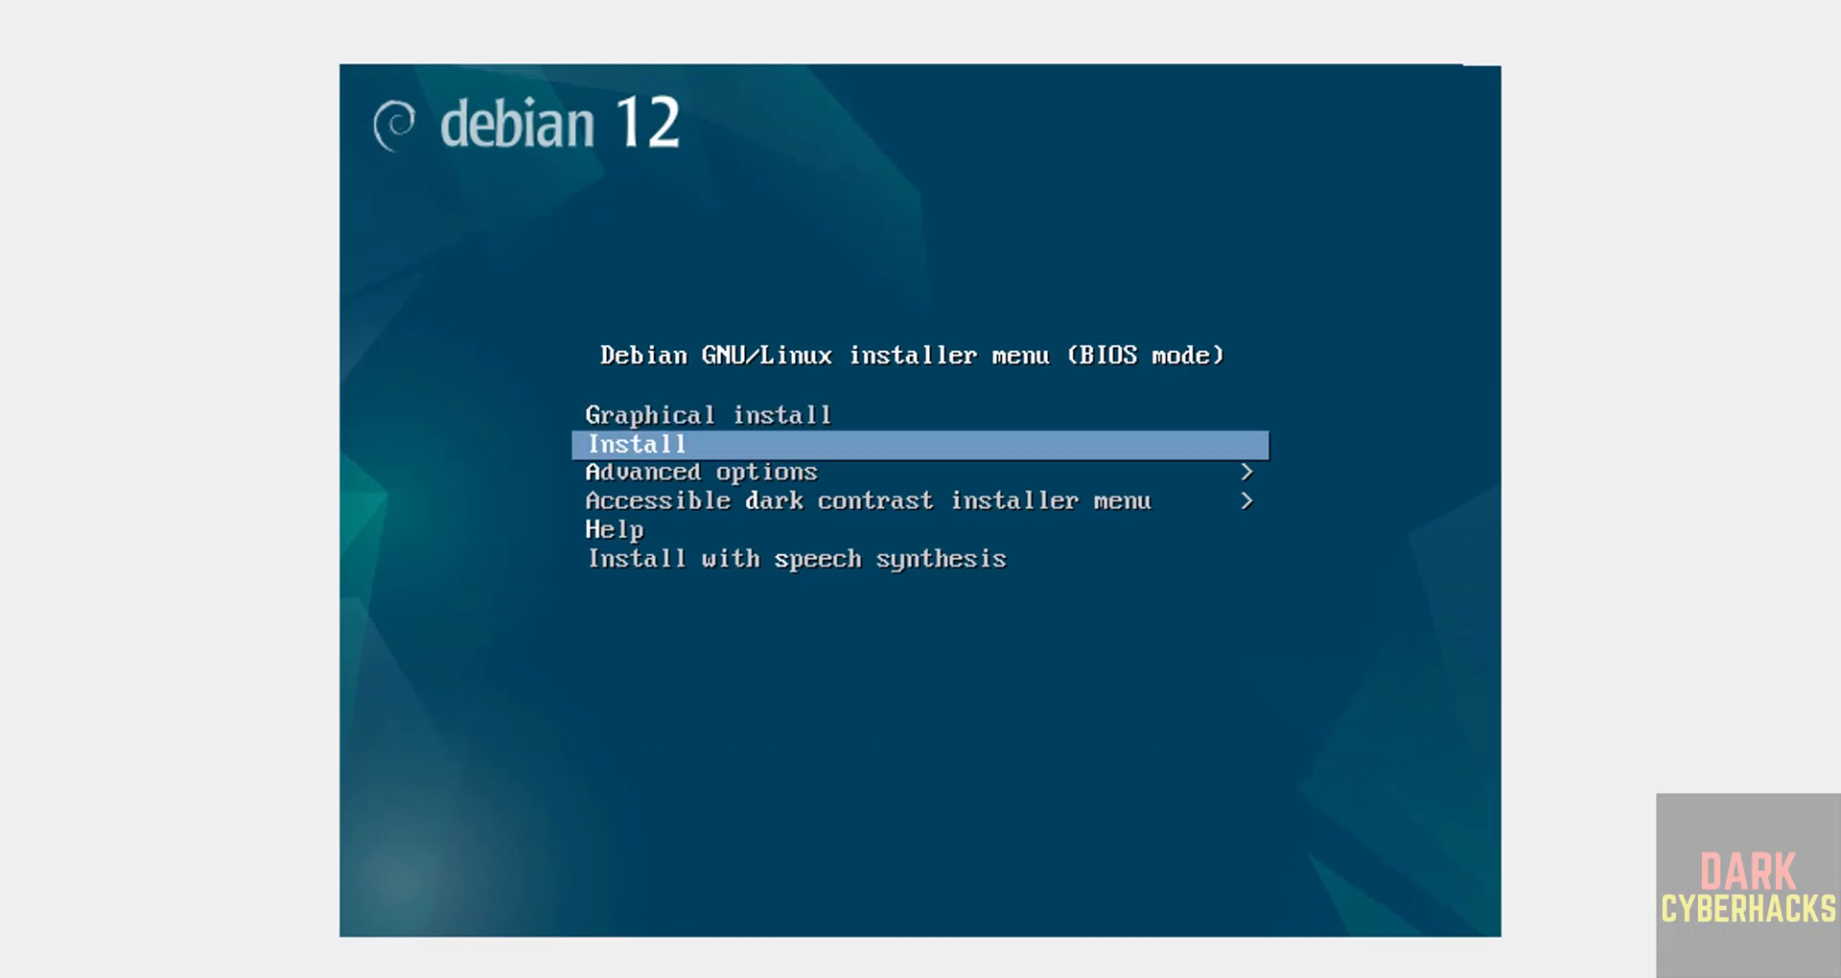
key(Up)
key(Down)
key(Down)
key(Up)
key(Up)
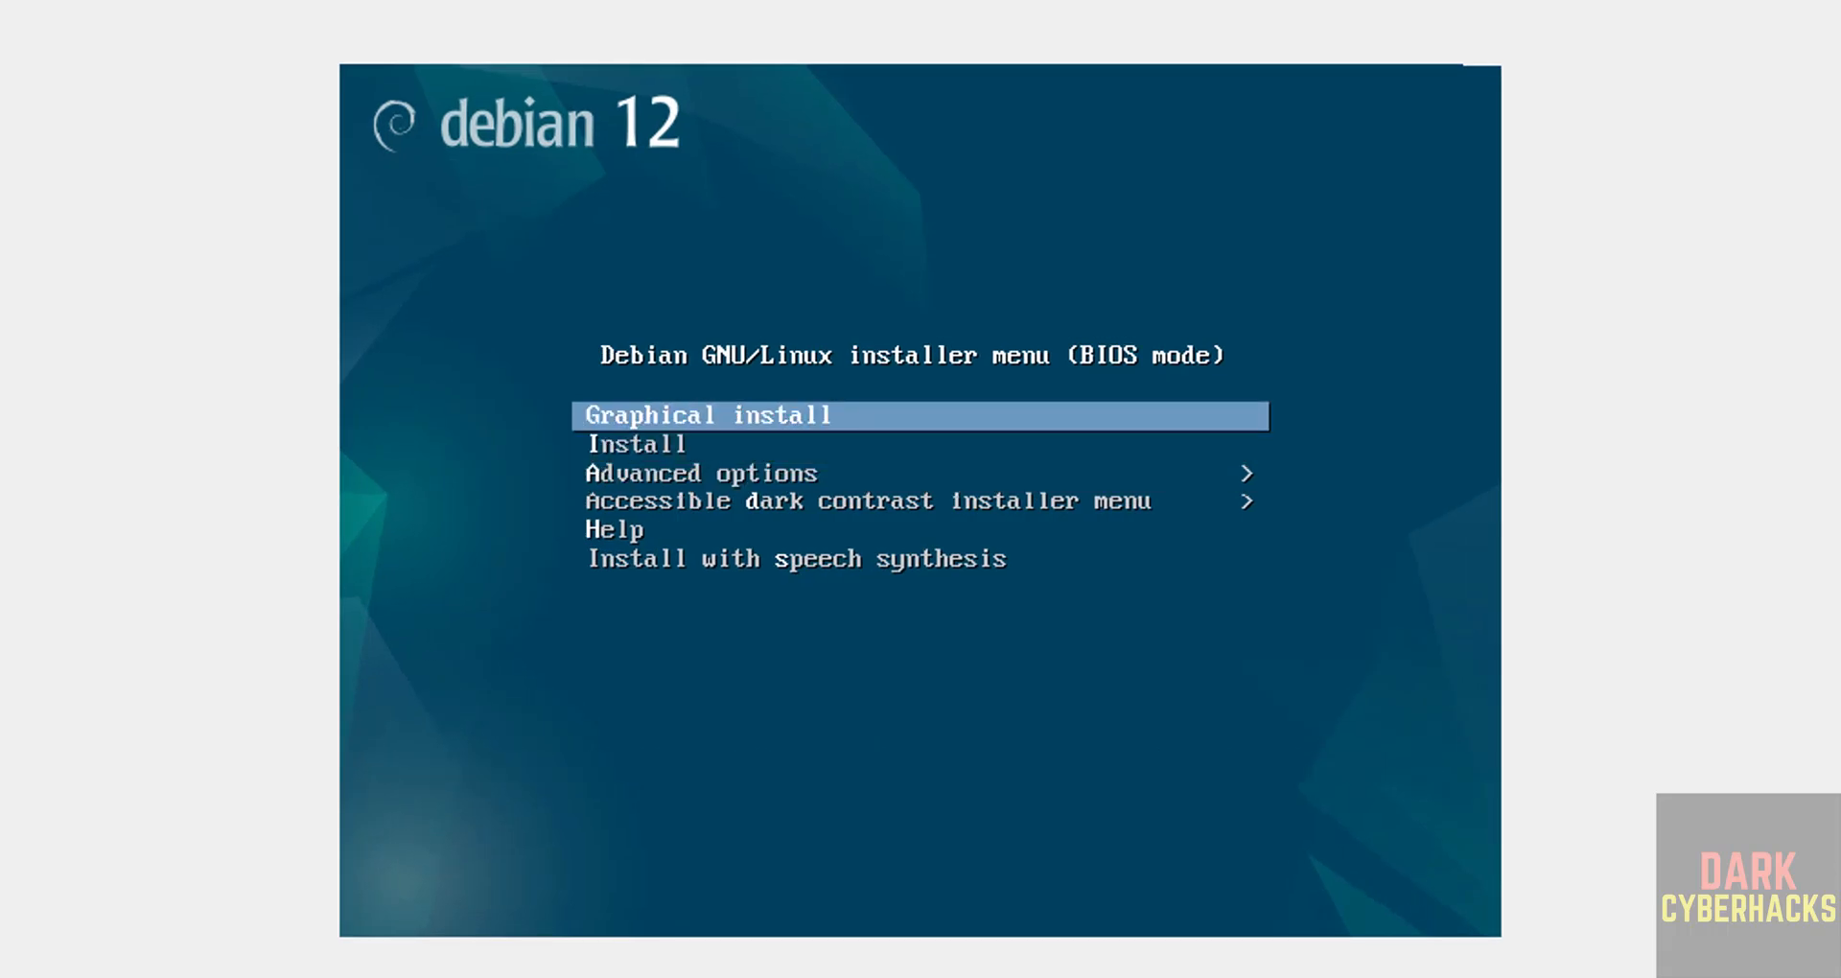
key(Return)
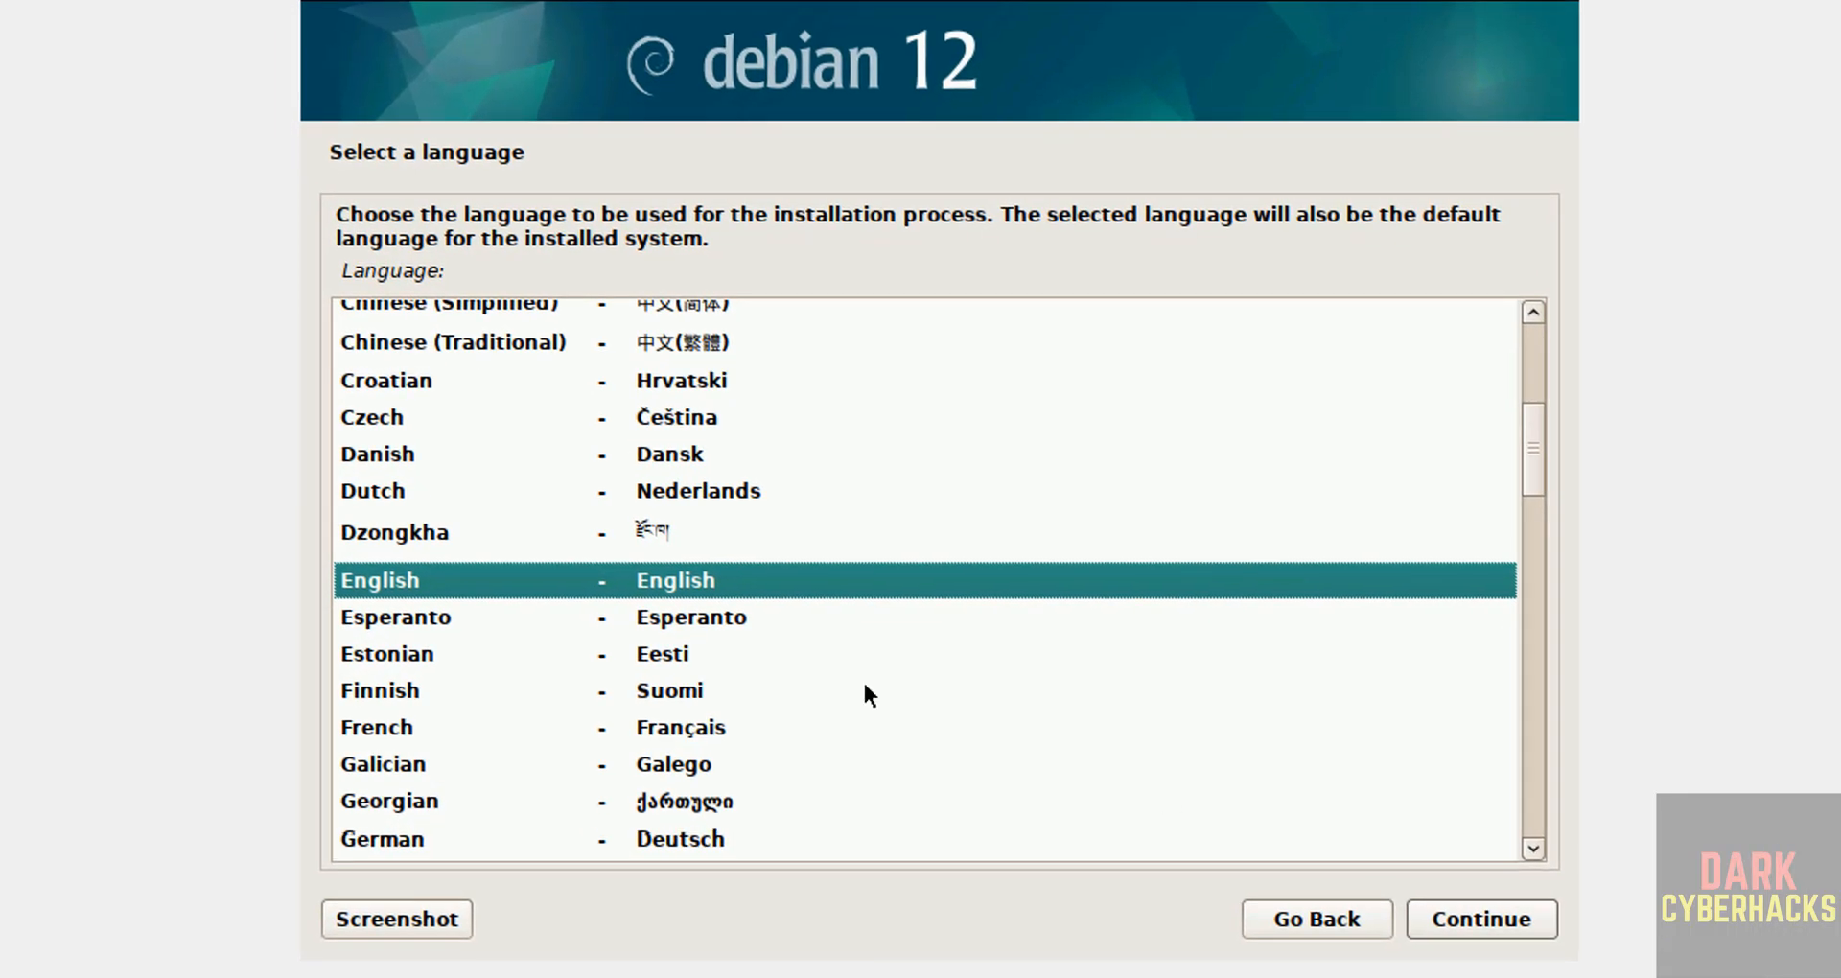
Step: Accept English language, United States location and American English keymap
click(1443, 920)
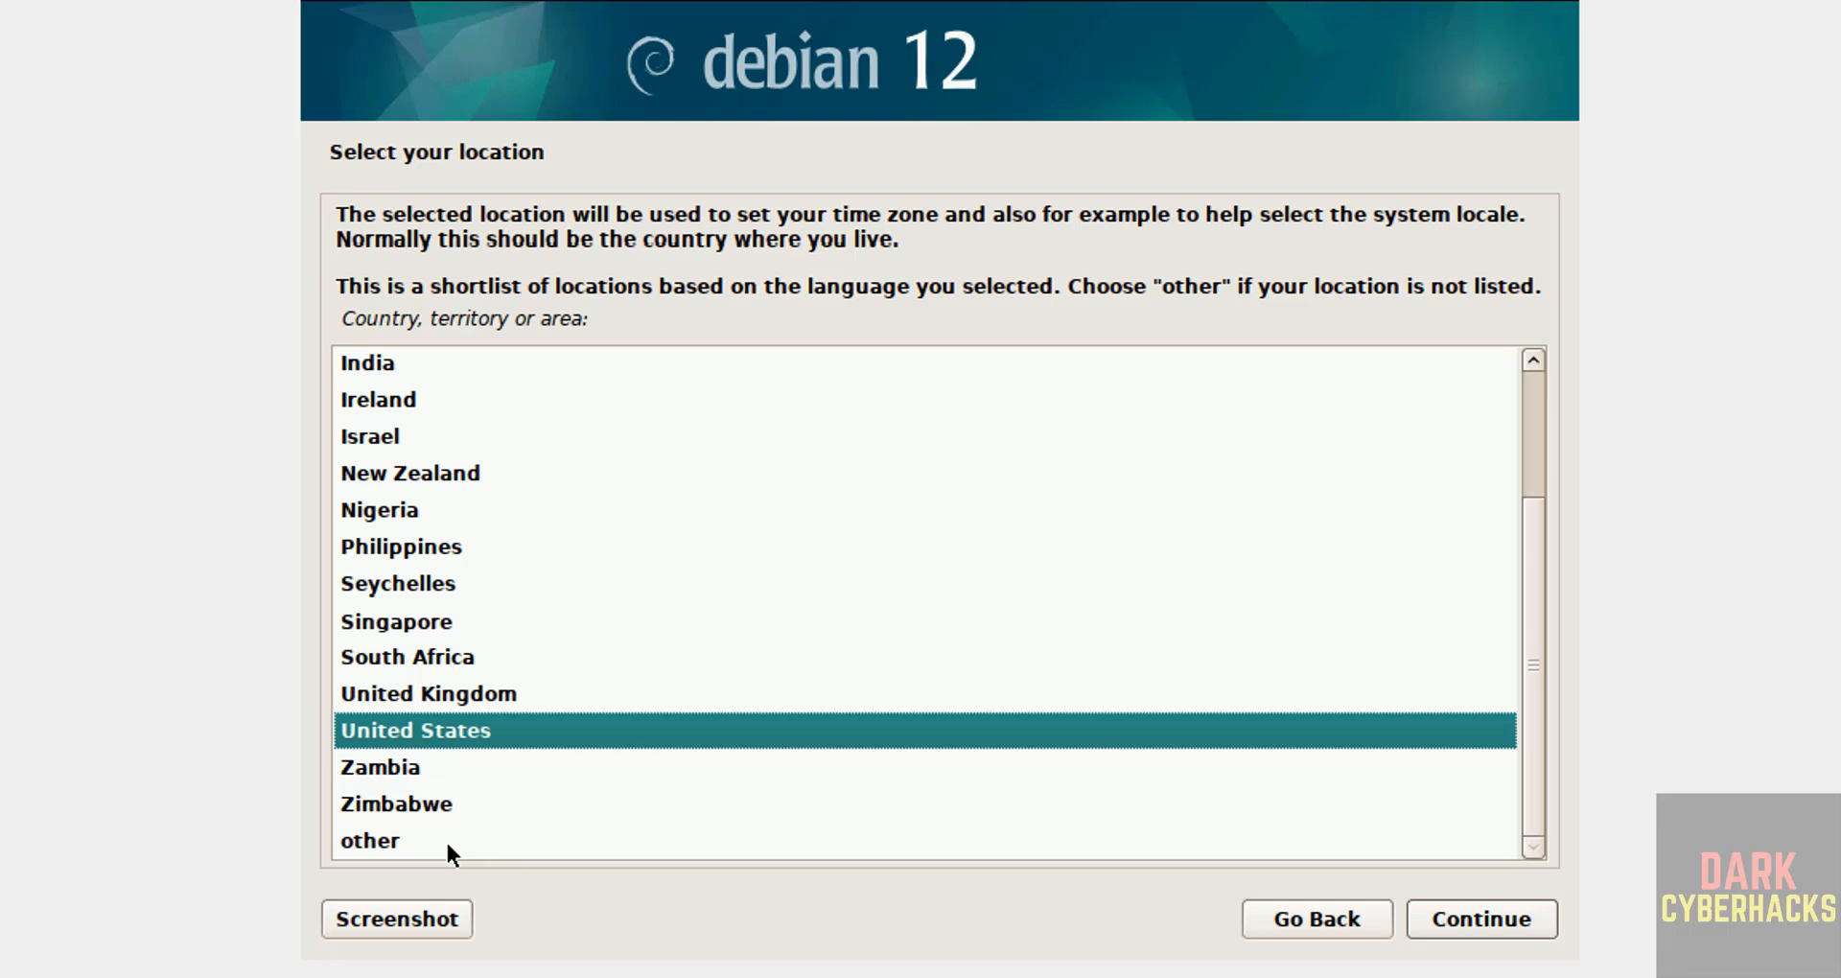
click(1525, 911)
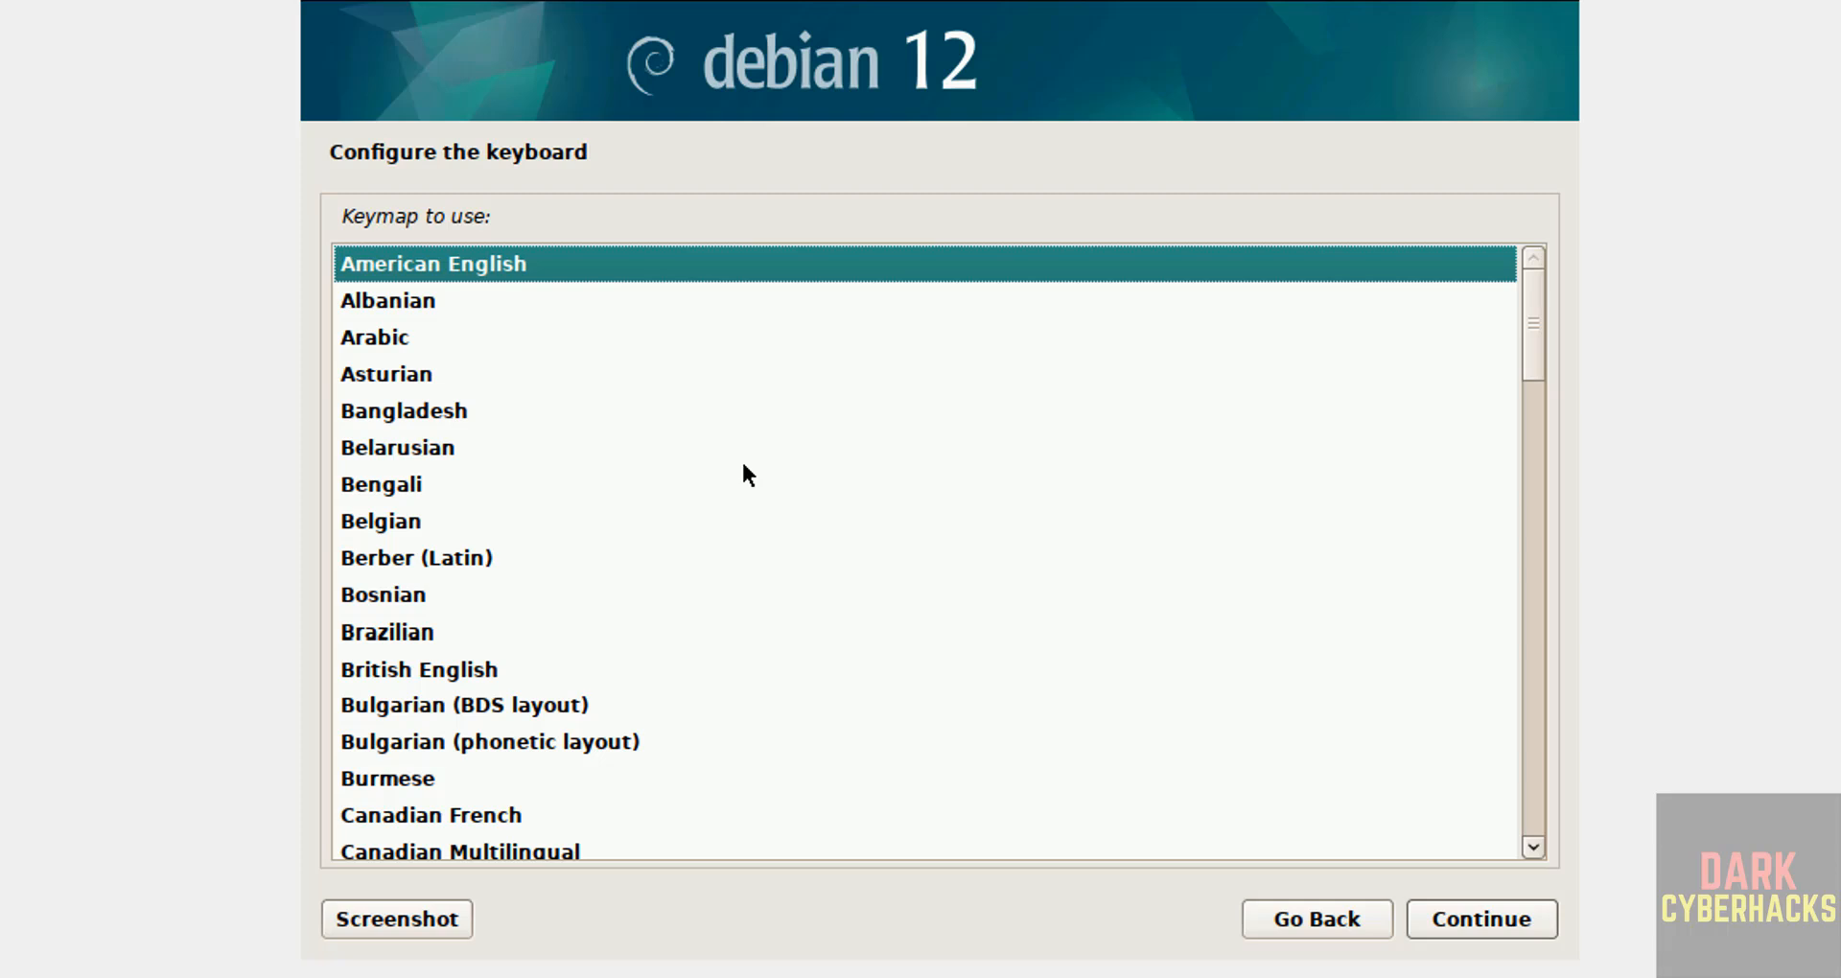
click(1463, 918)
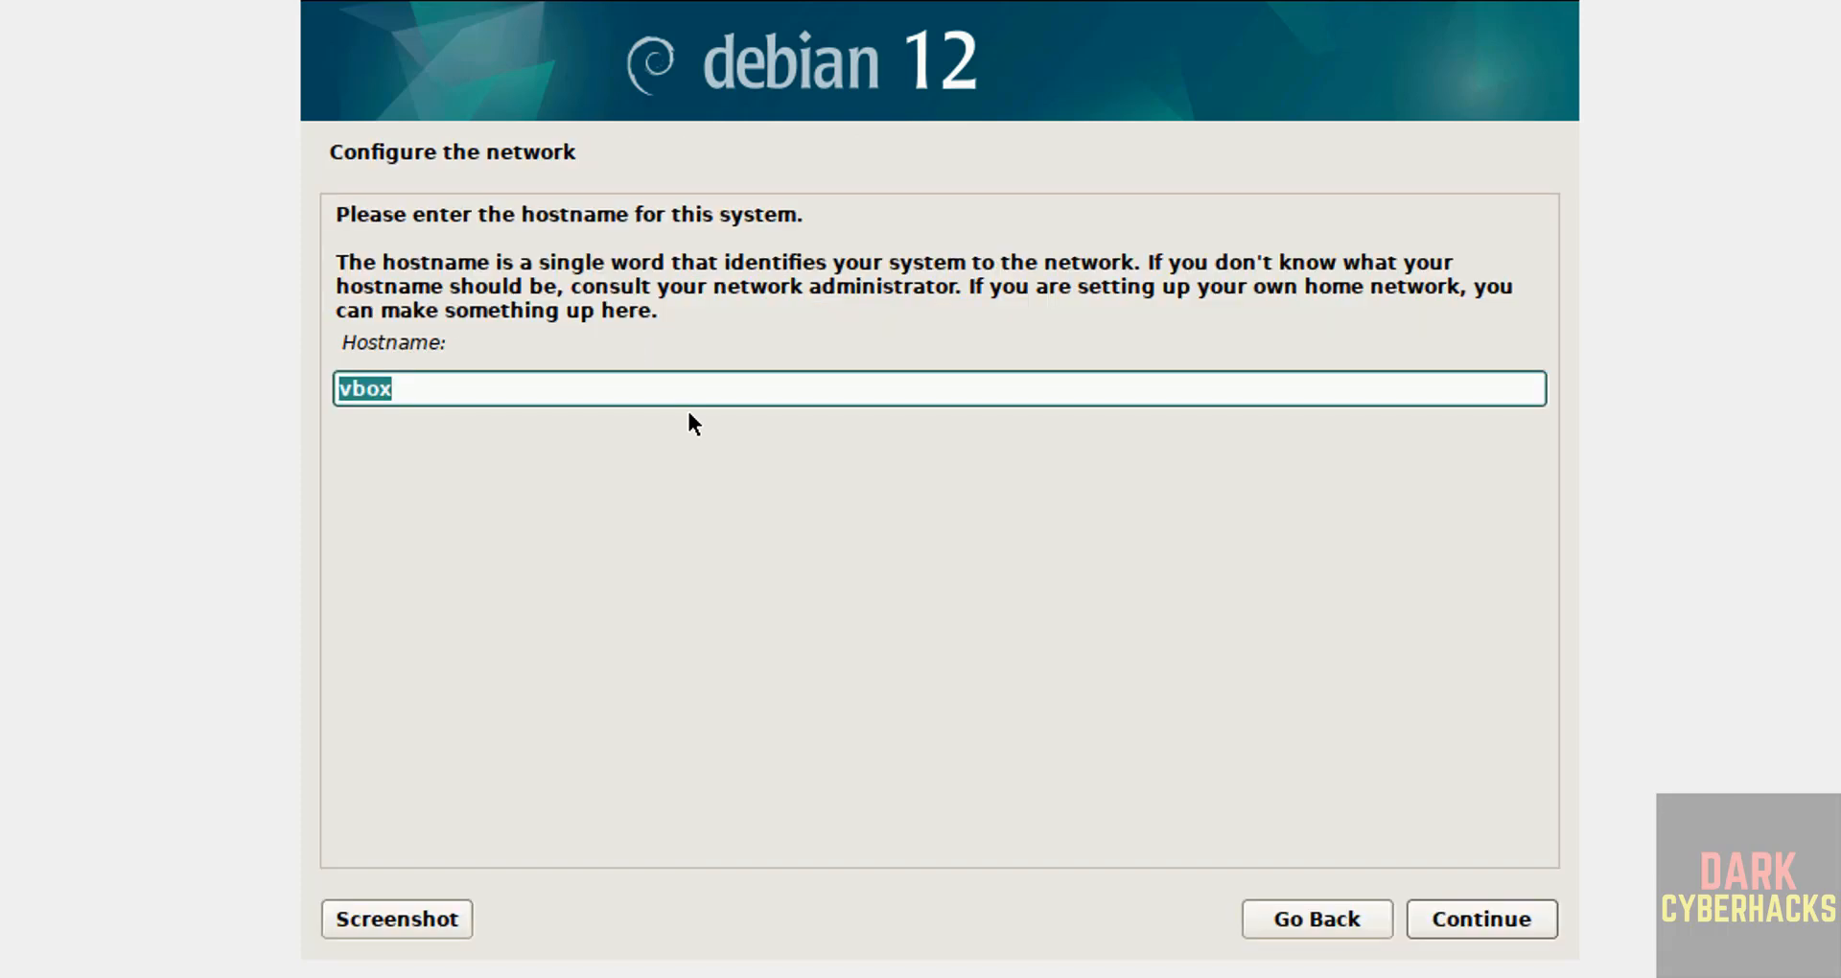
Step: Replace the hostname vbox with db1210vm and leave the domain name blank
click(425, 400)
key(BackSpace)
key(BackSpace)
key(BackSpace)
key(BackSpace)
text(db1210vm)
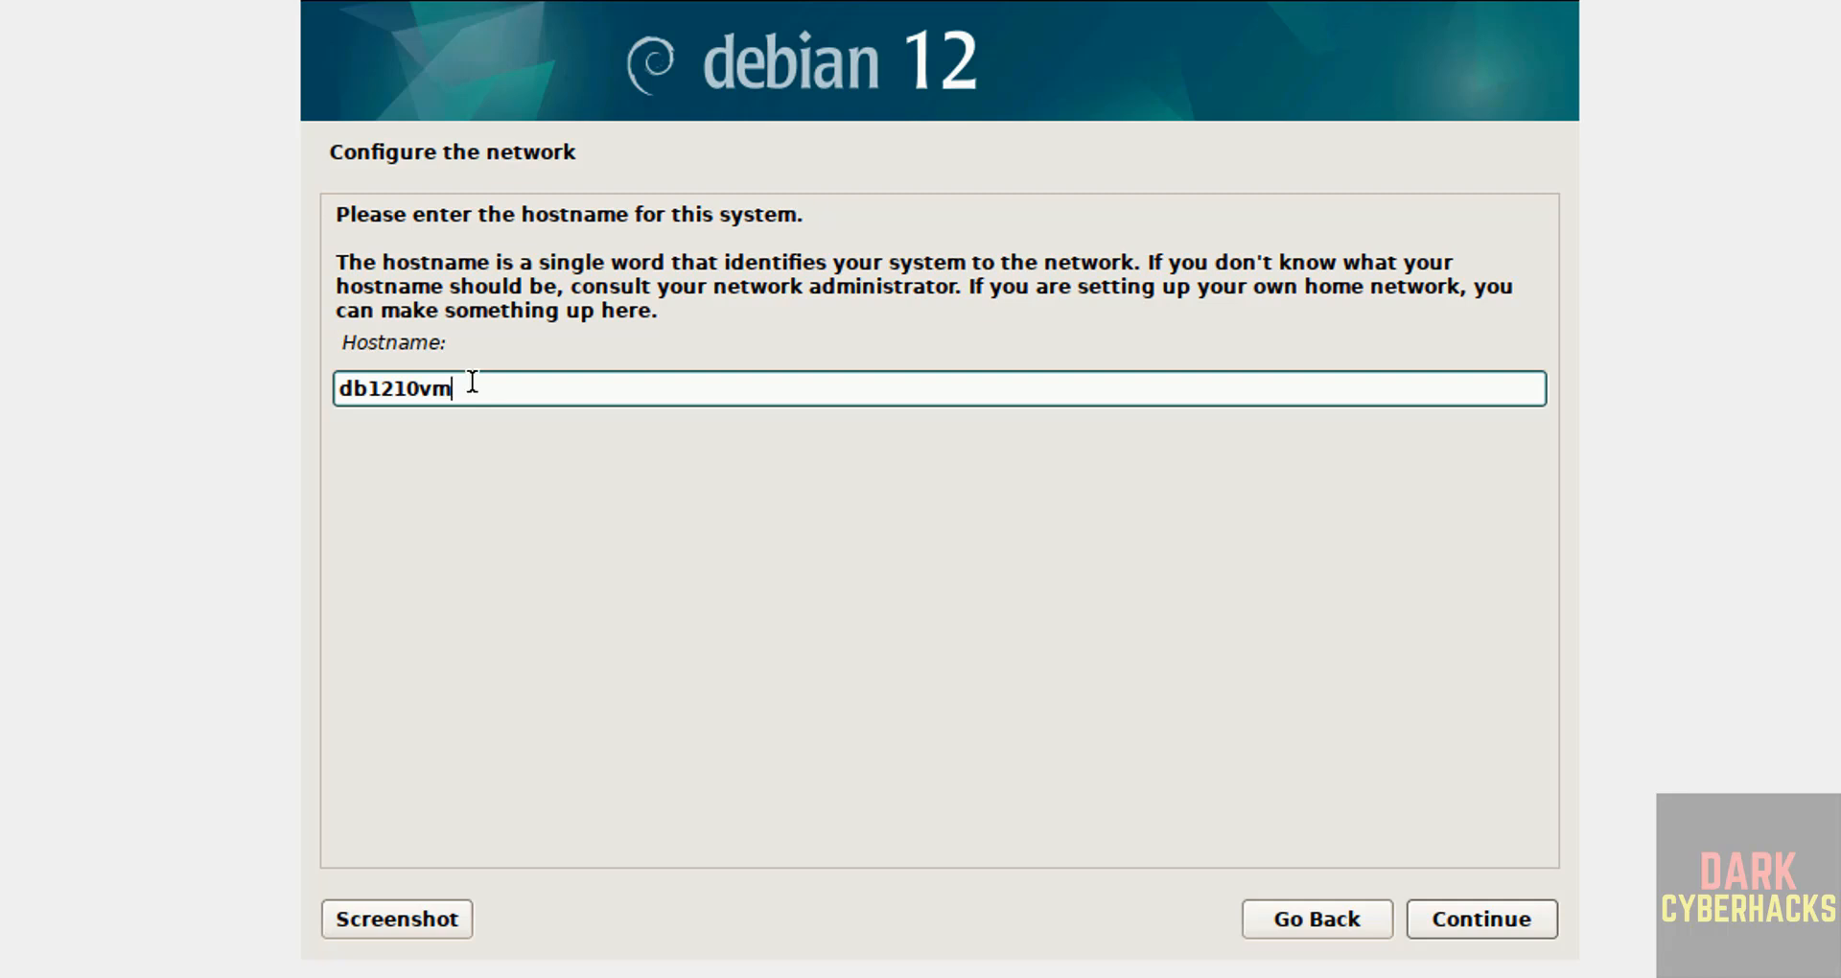
click(1445, 918)
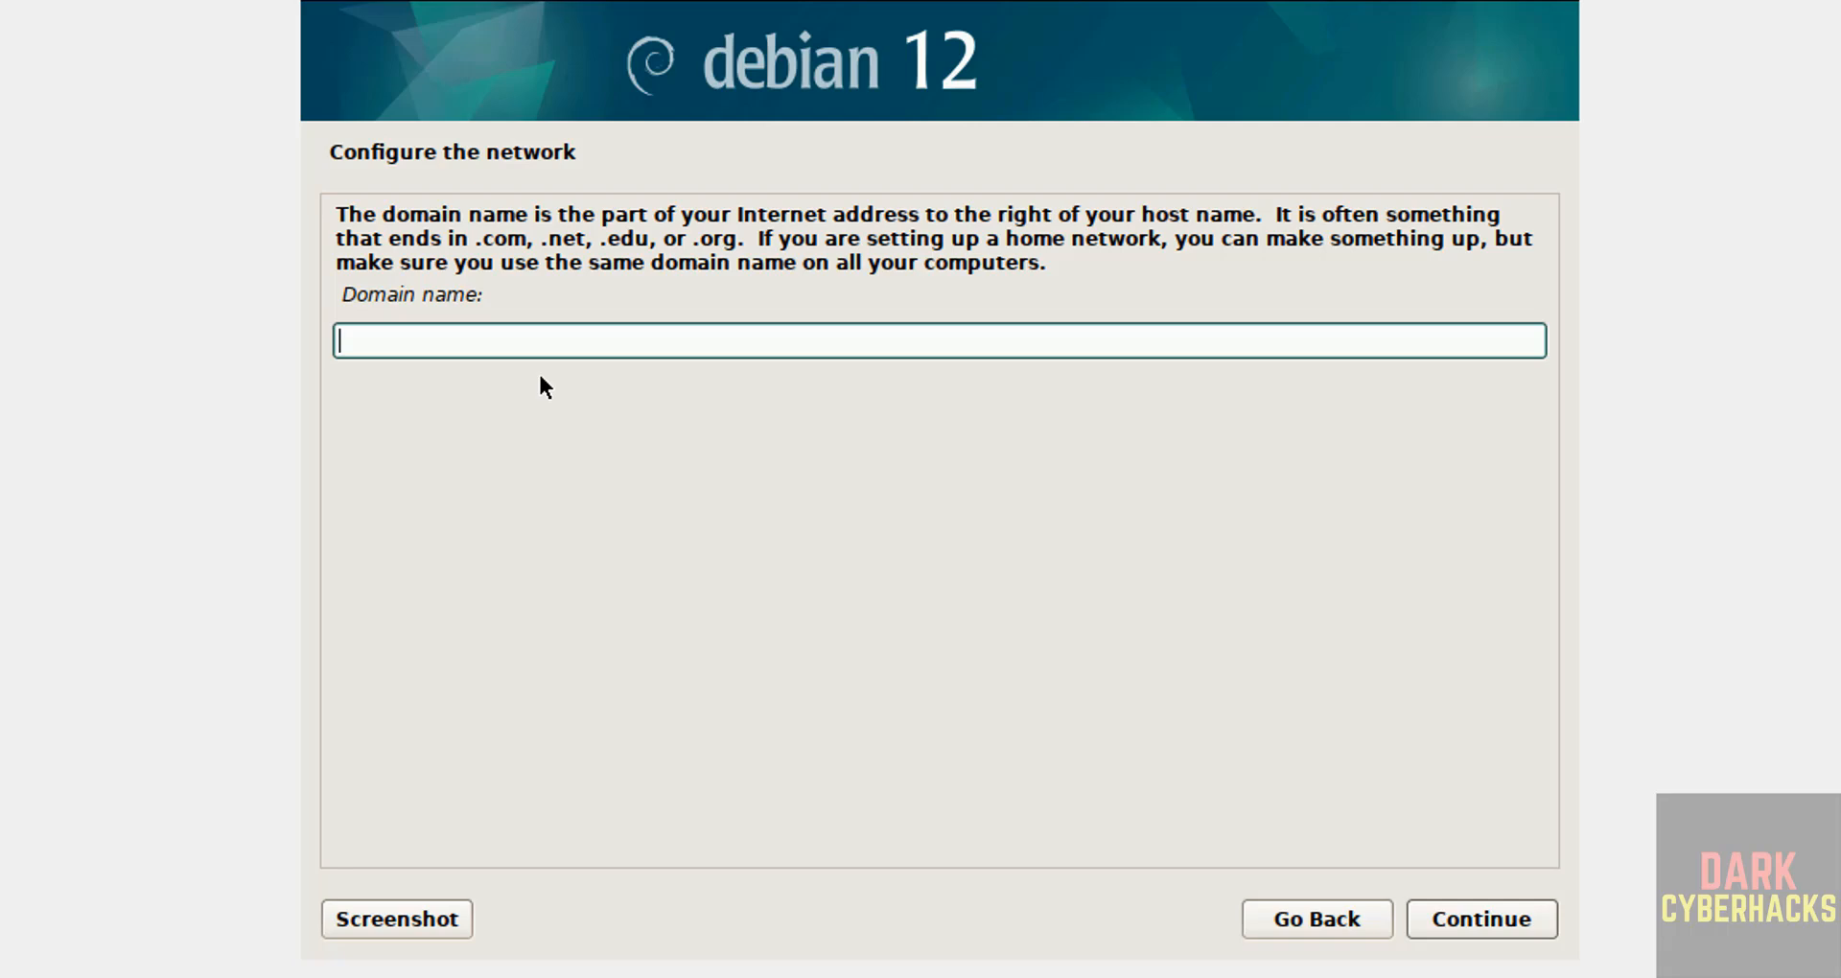
click(1490, 916)
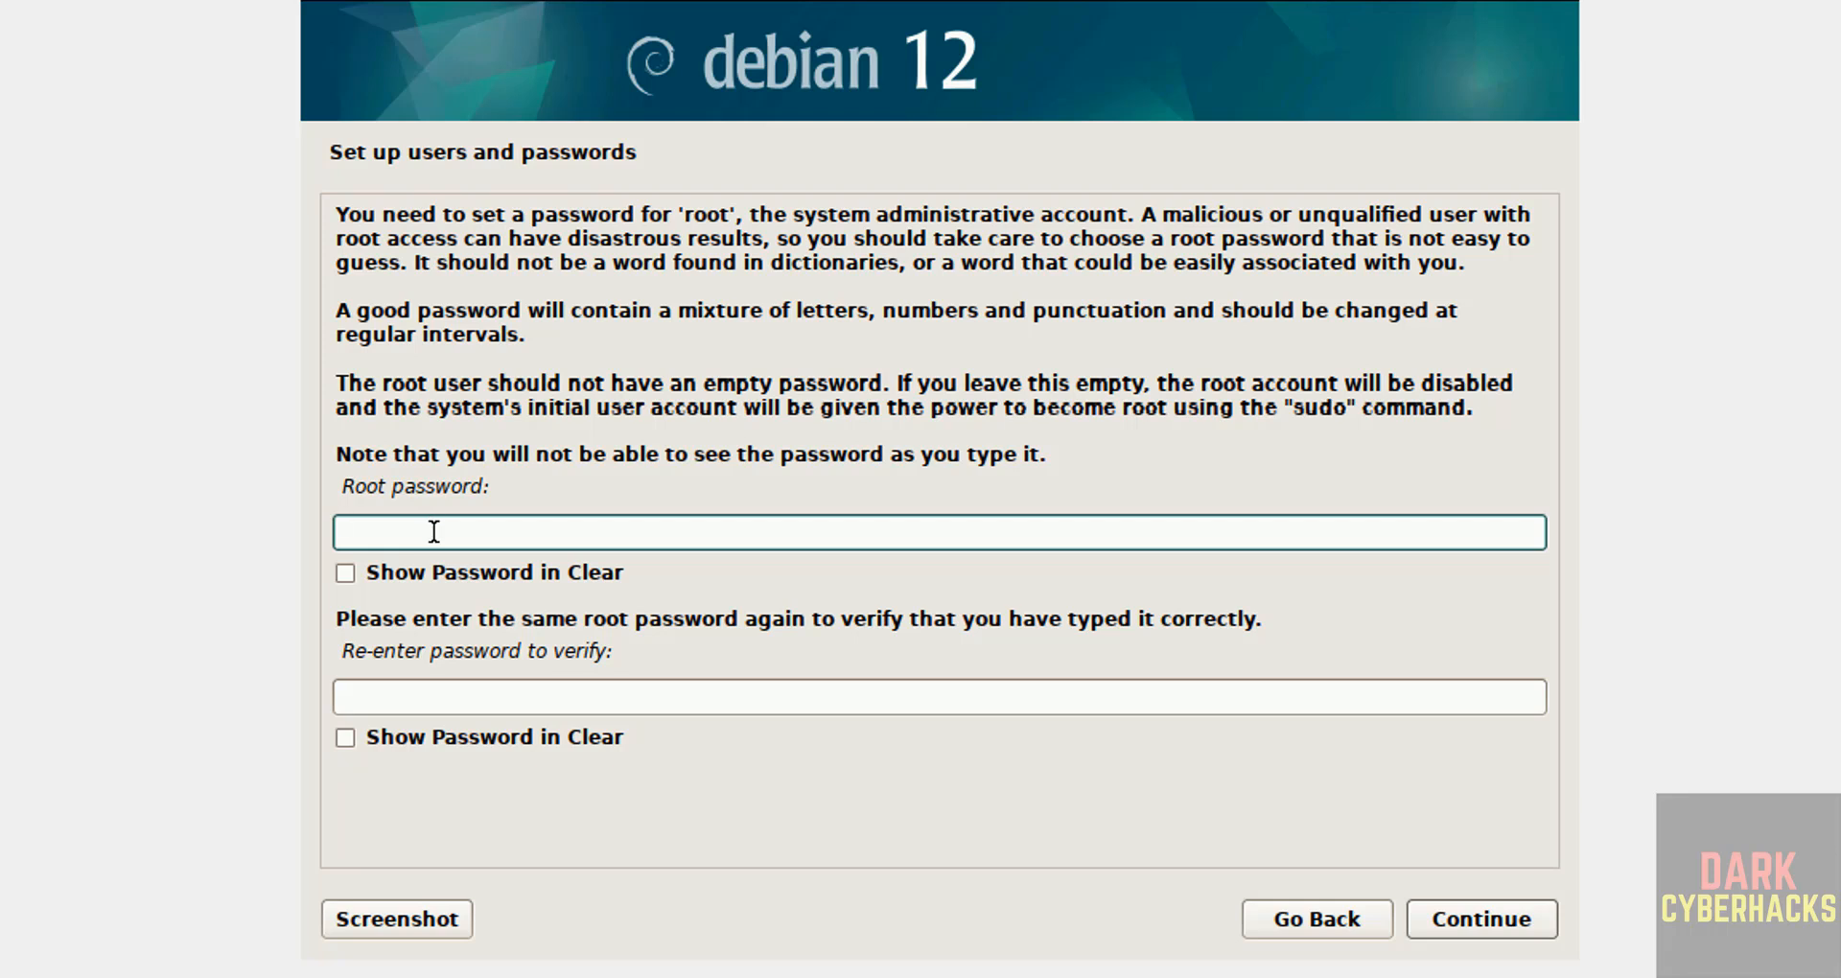
Step: Enter and confirm the root password
text(•••••••••)
key(Tab)
key(Tab)
text(•••••••••)
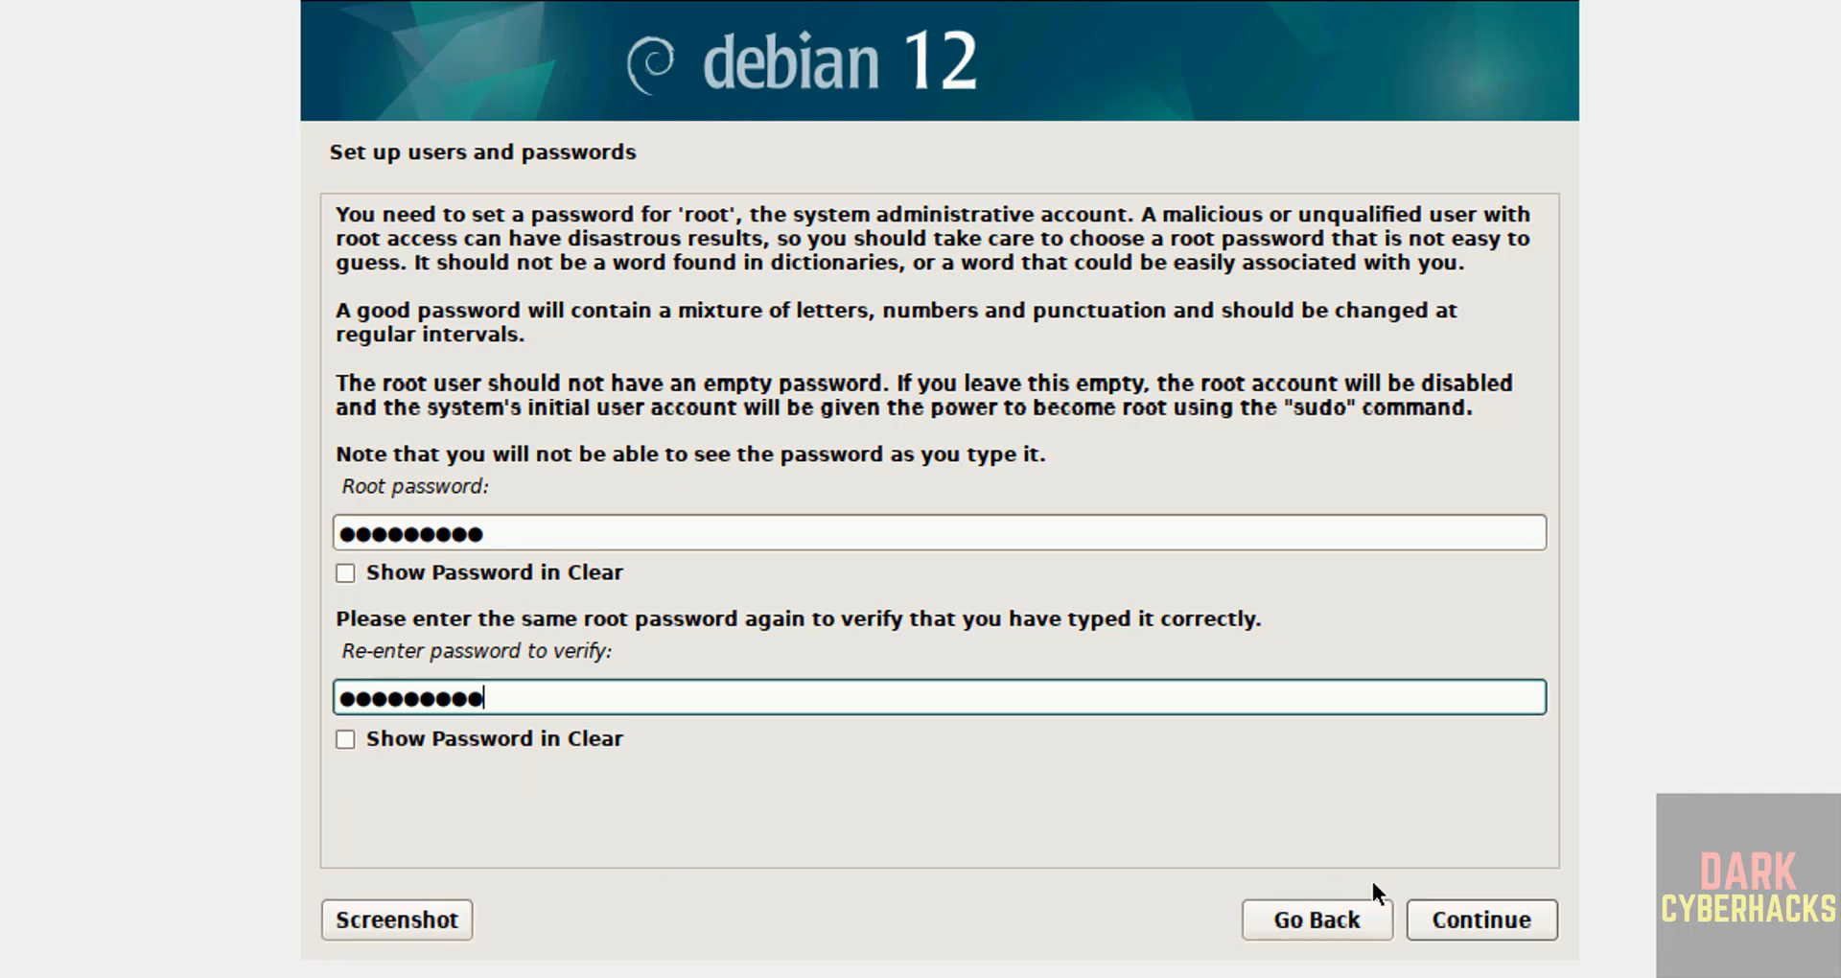
click(1451, 909)
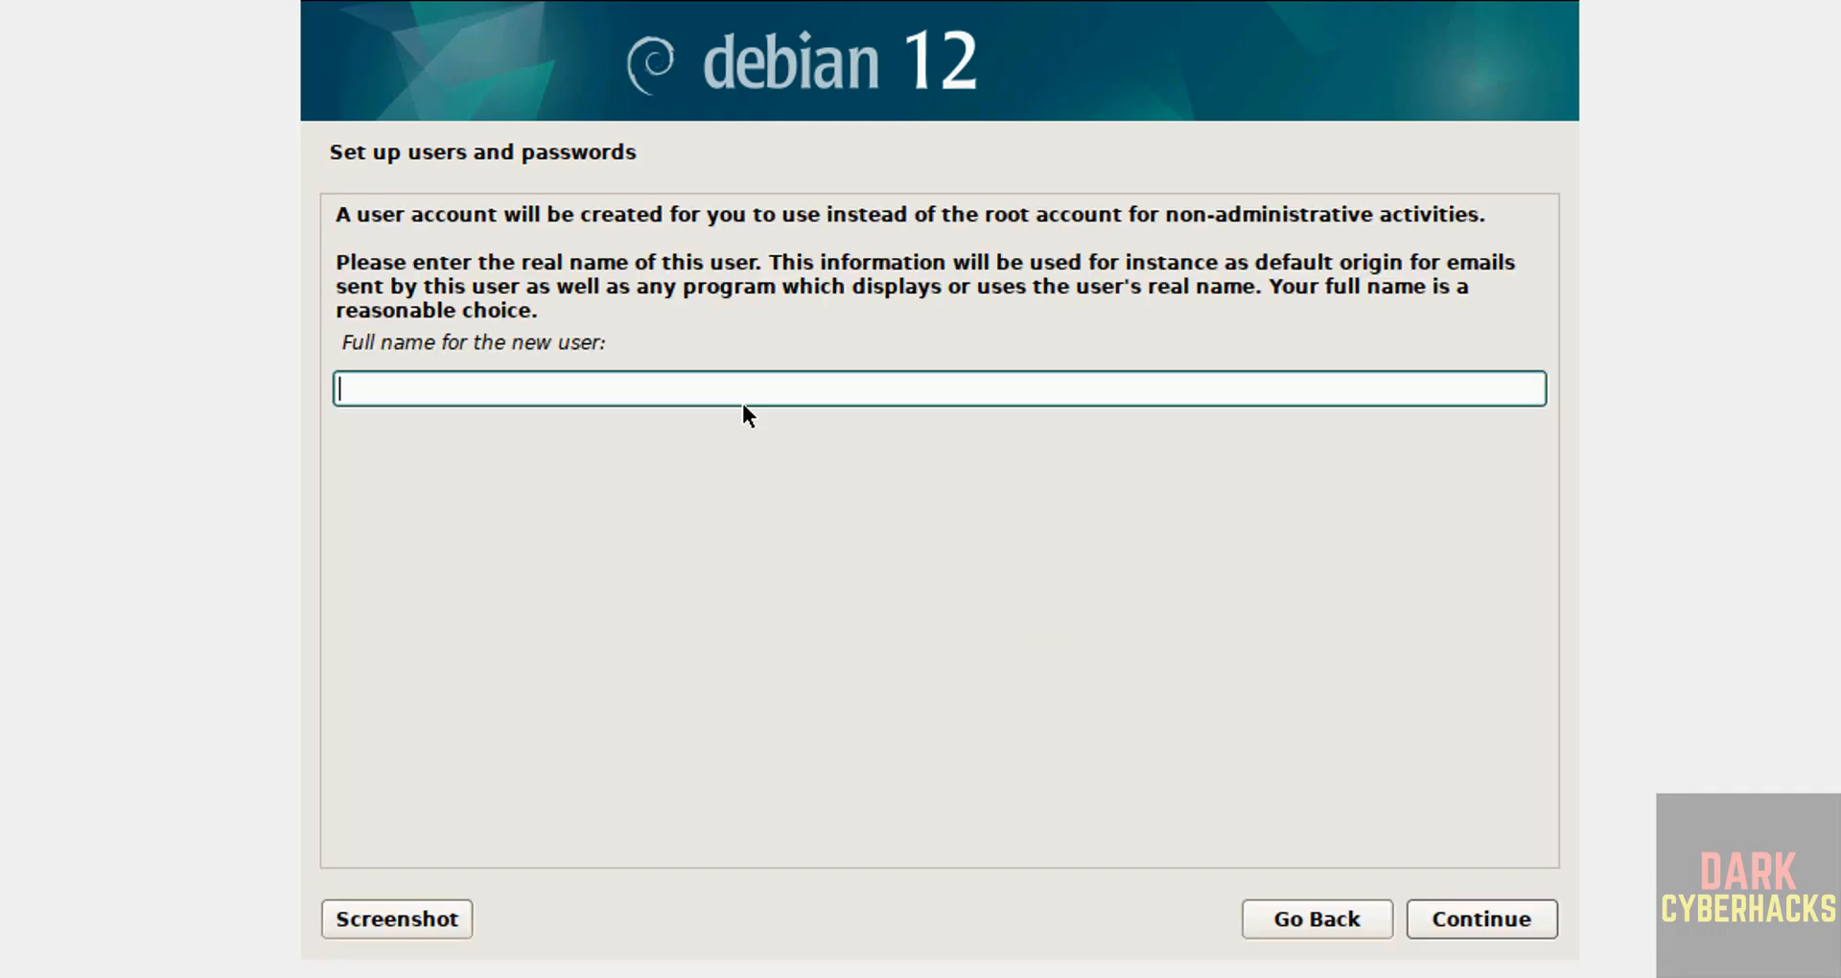
Step: Enter the new user's full name, keep the suggested username, and set and confirm their password
text(r2schools)
click(1482, 916)
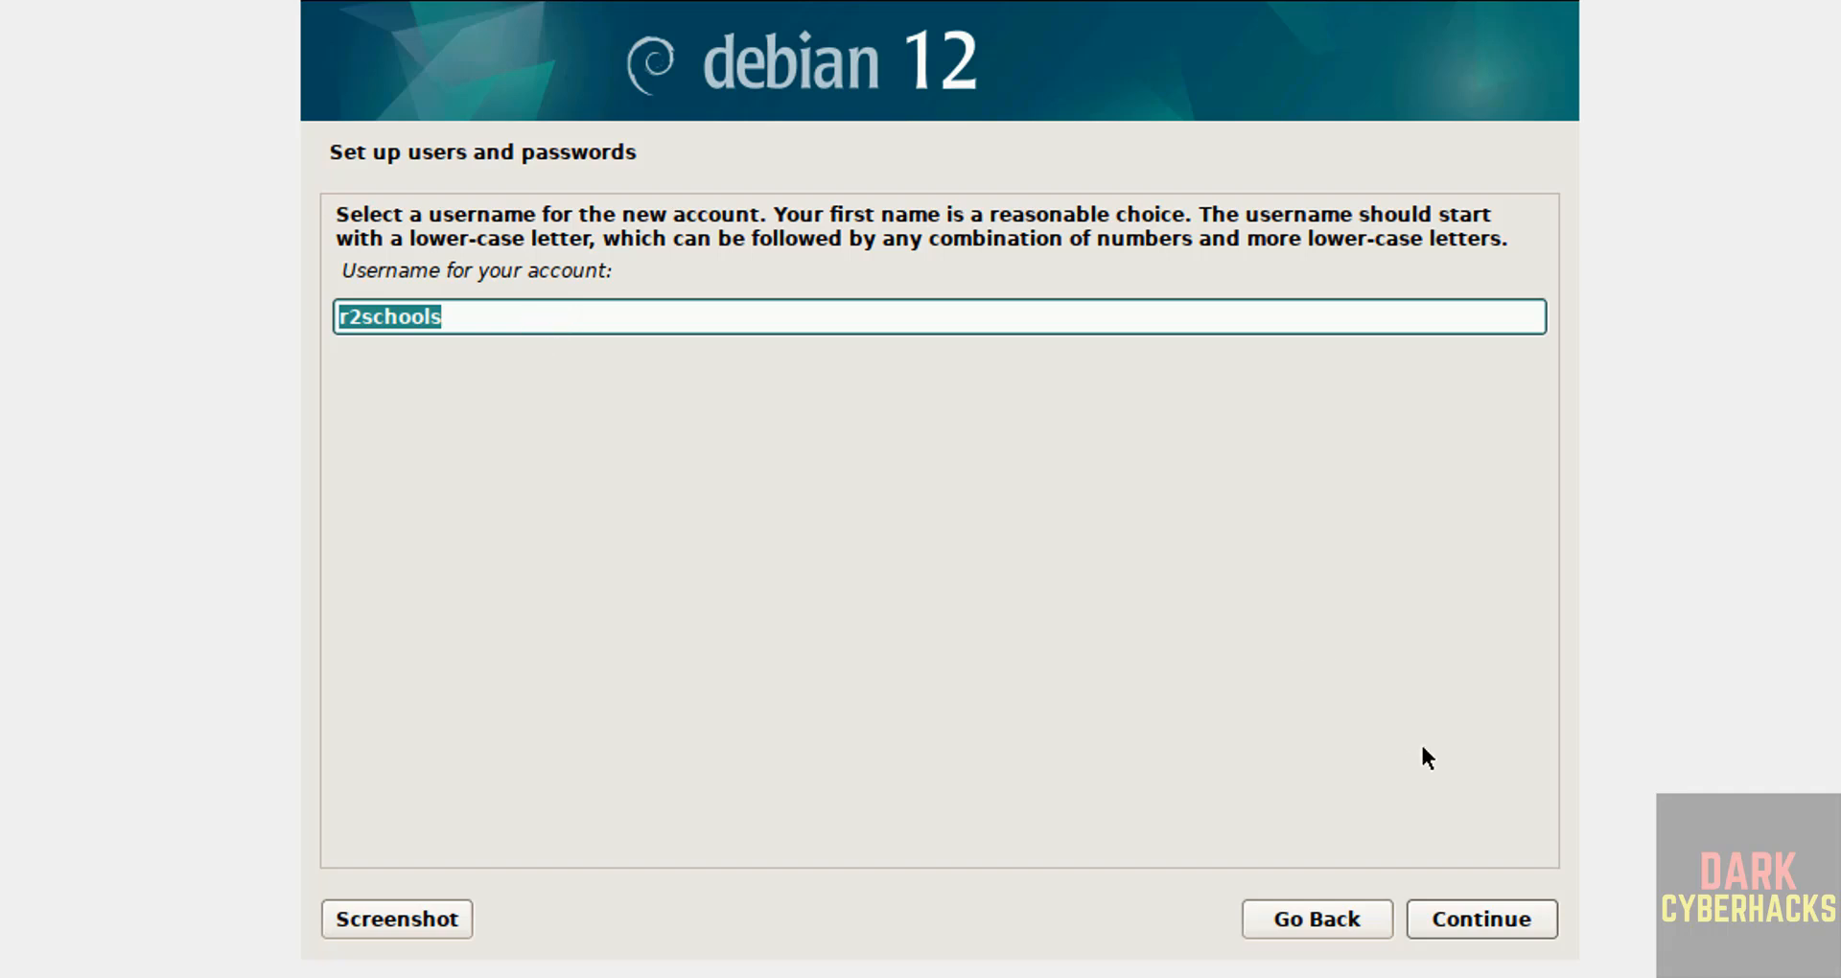
click(1509, 926)
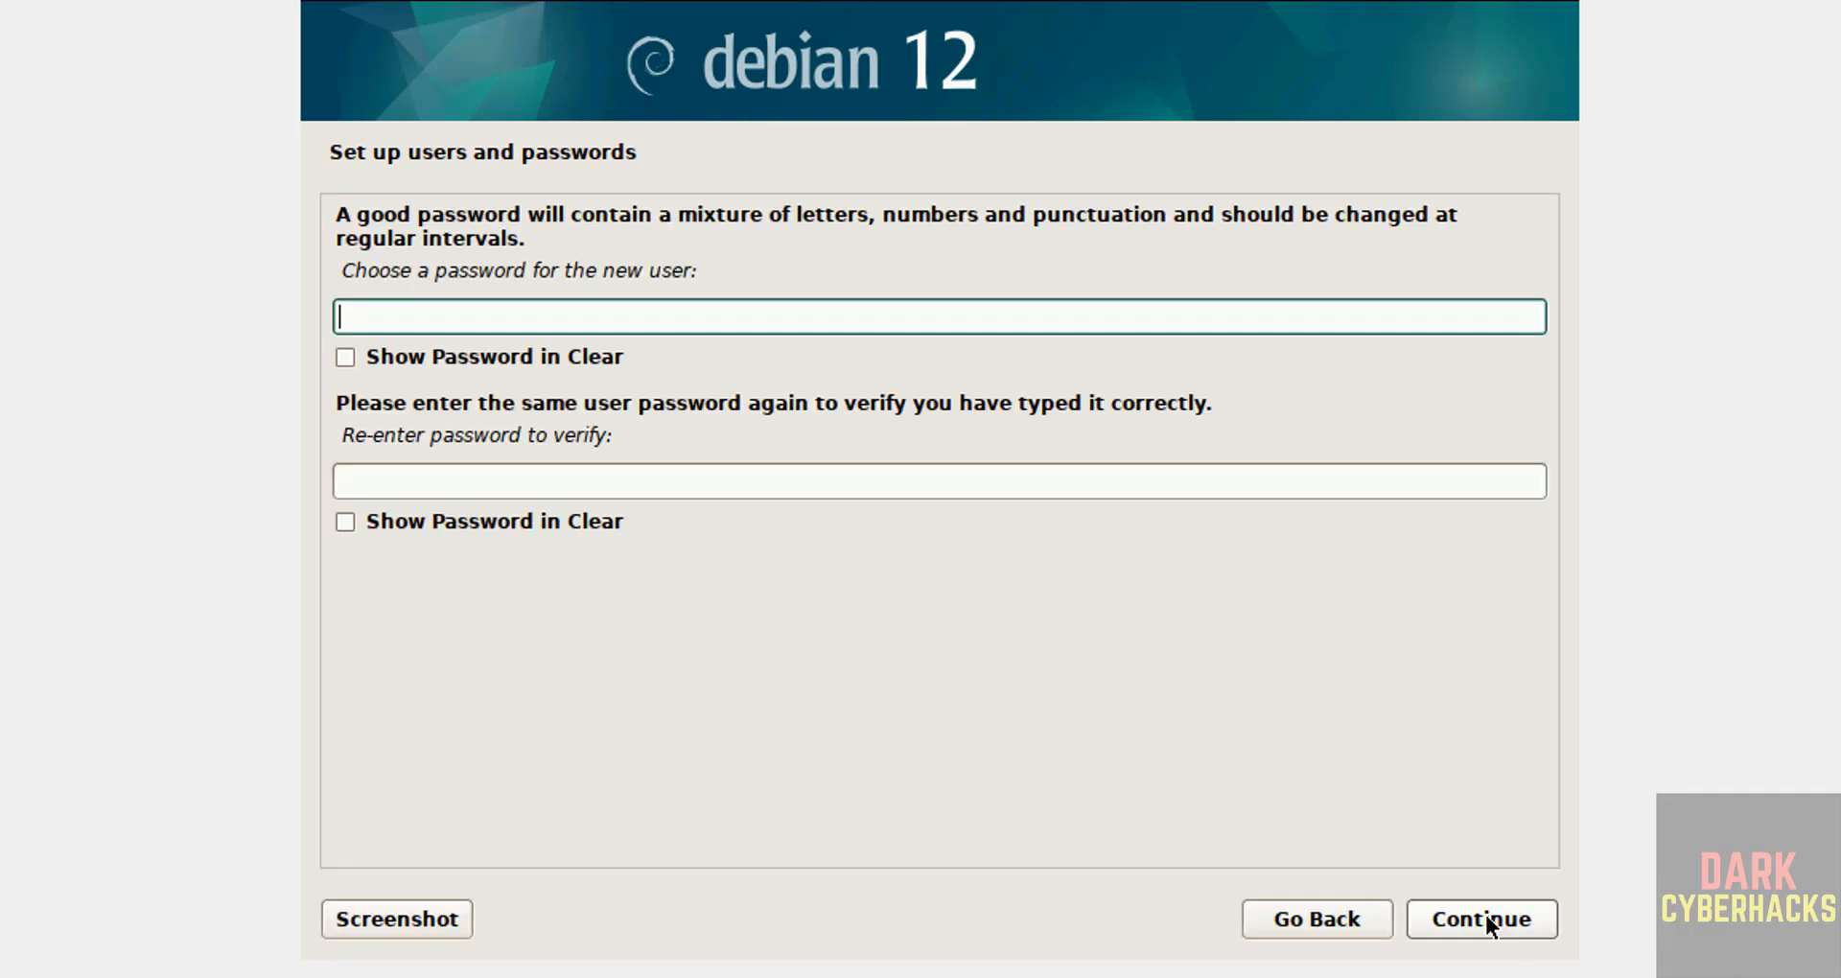
text(******)
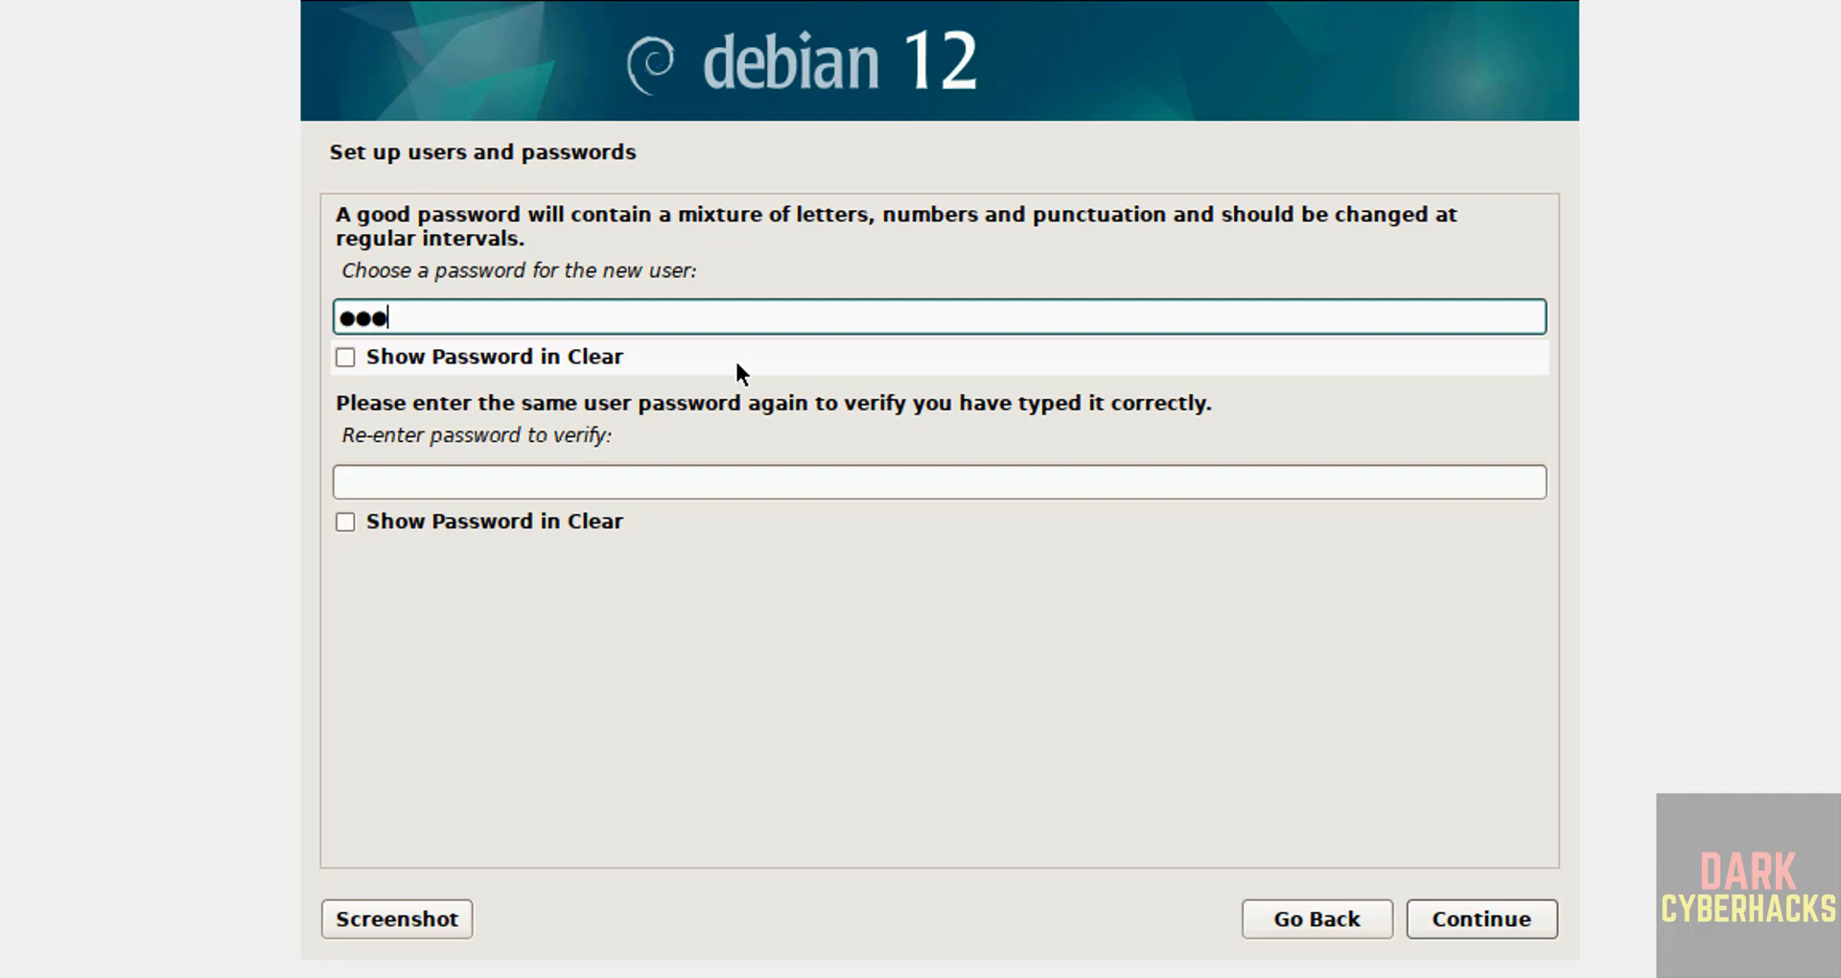
text(***)
key(Tab)
key(Tab)
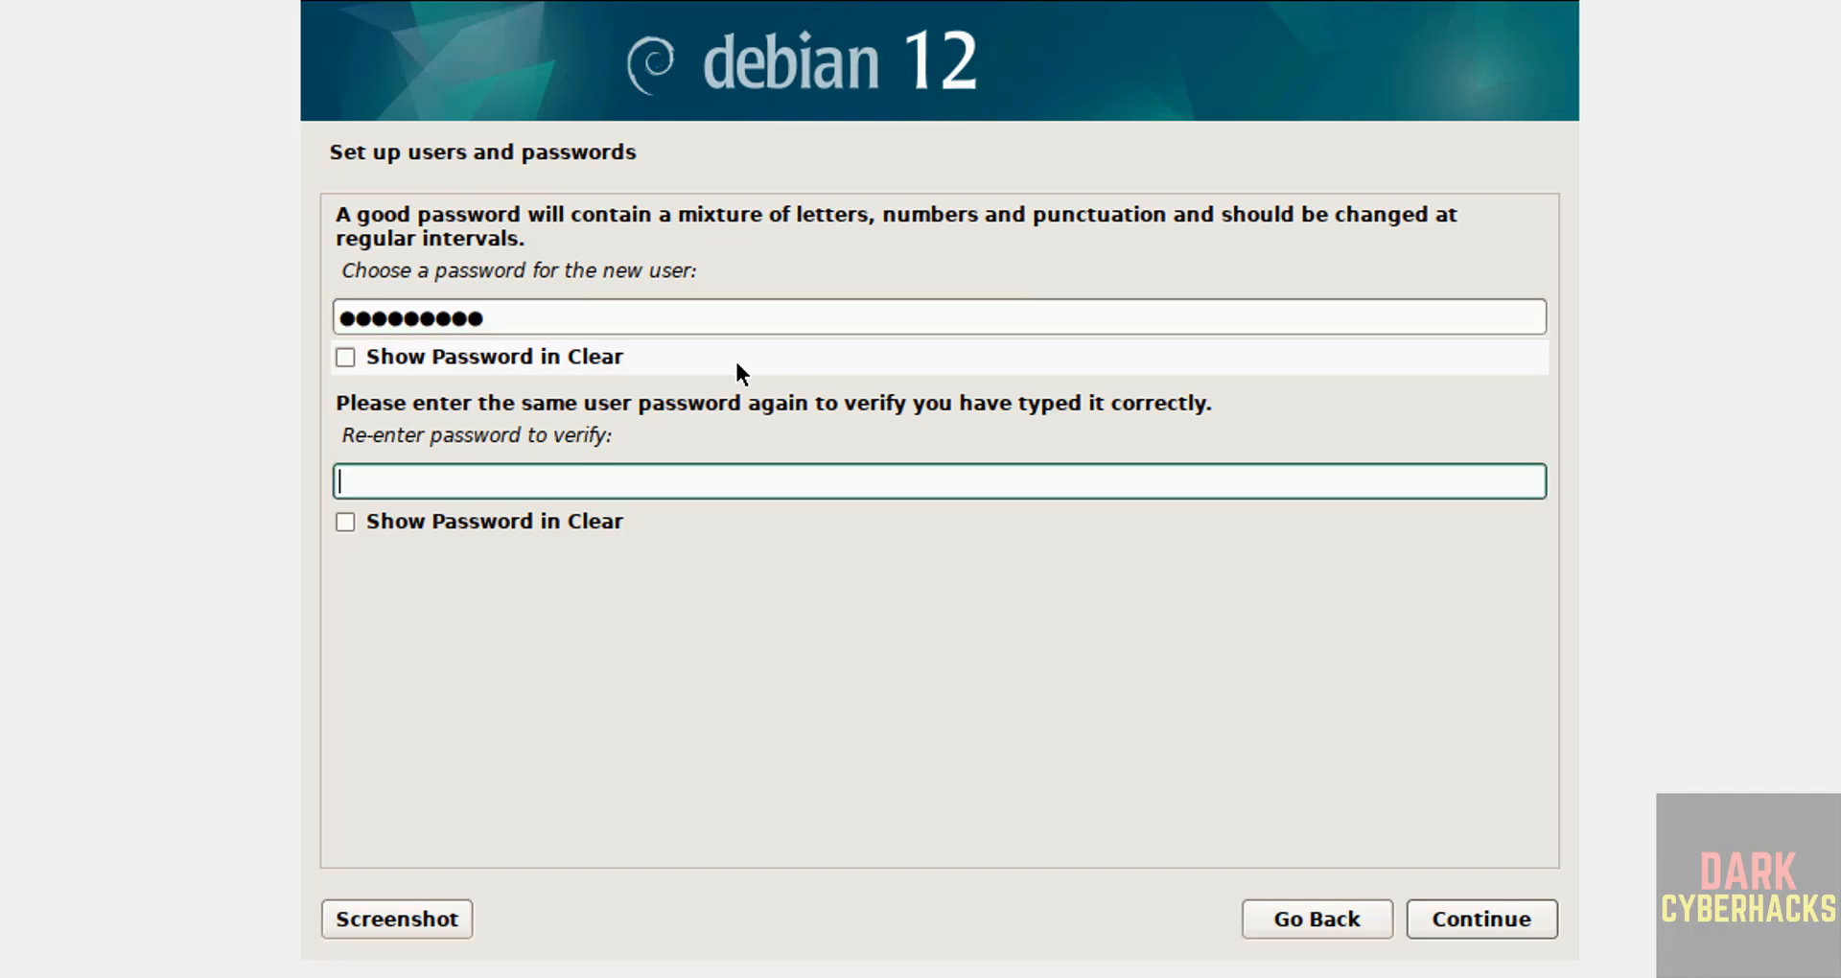
text(*********)
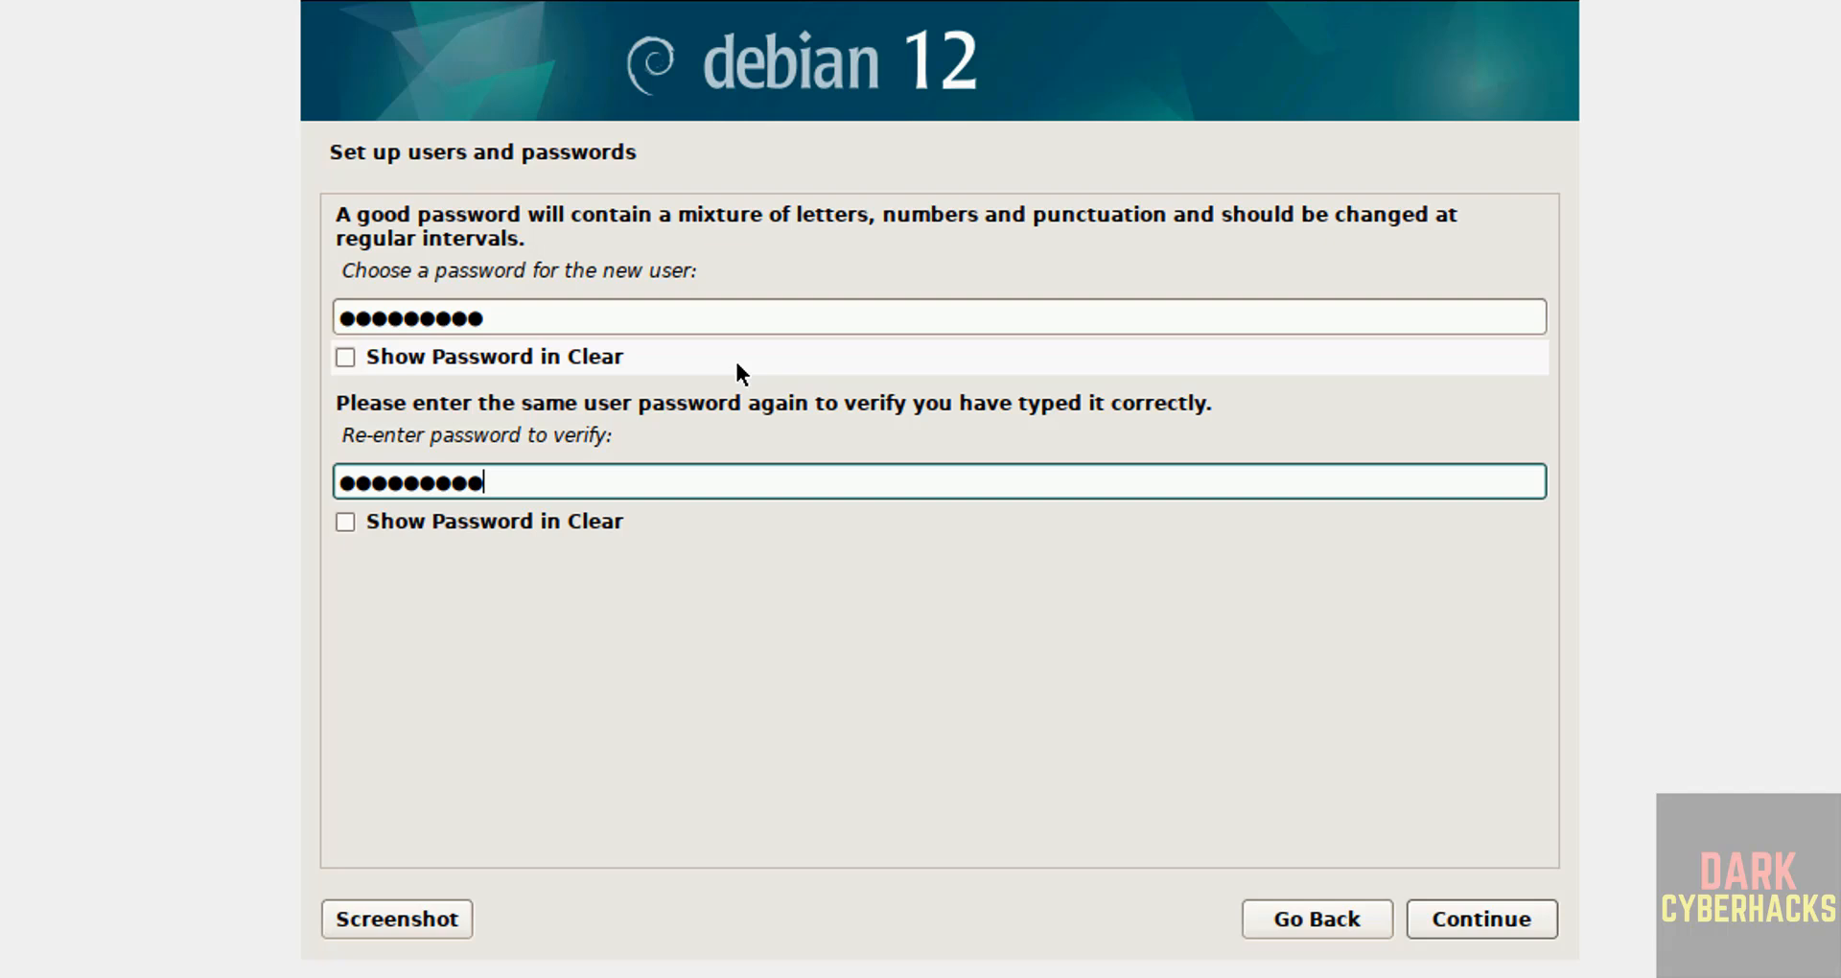
click(1512, 930)
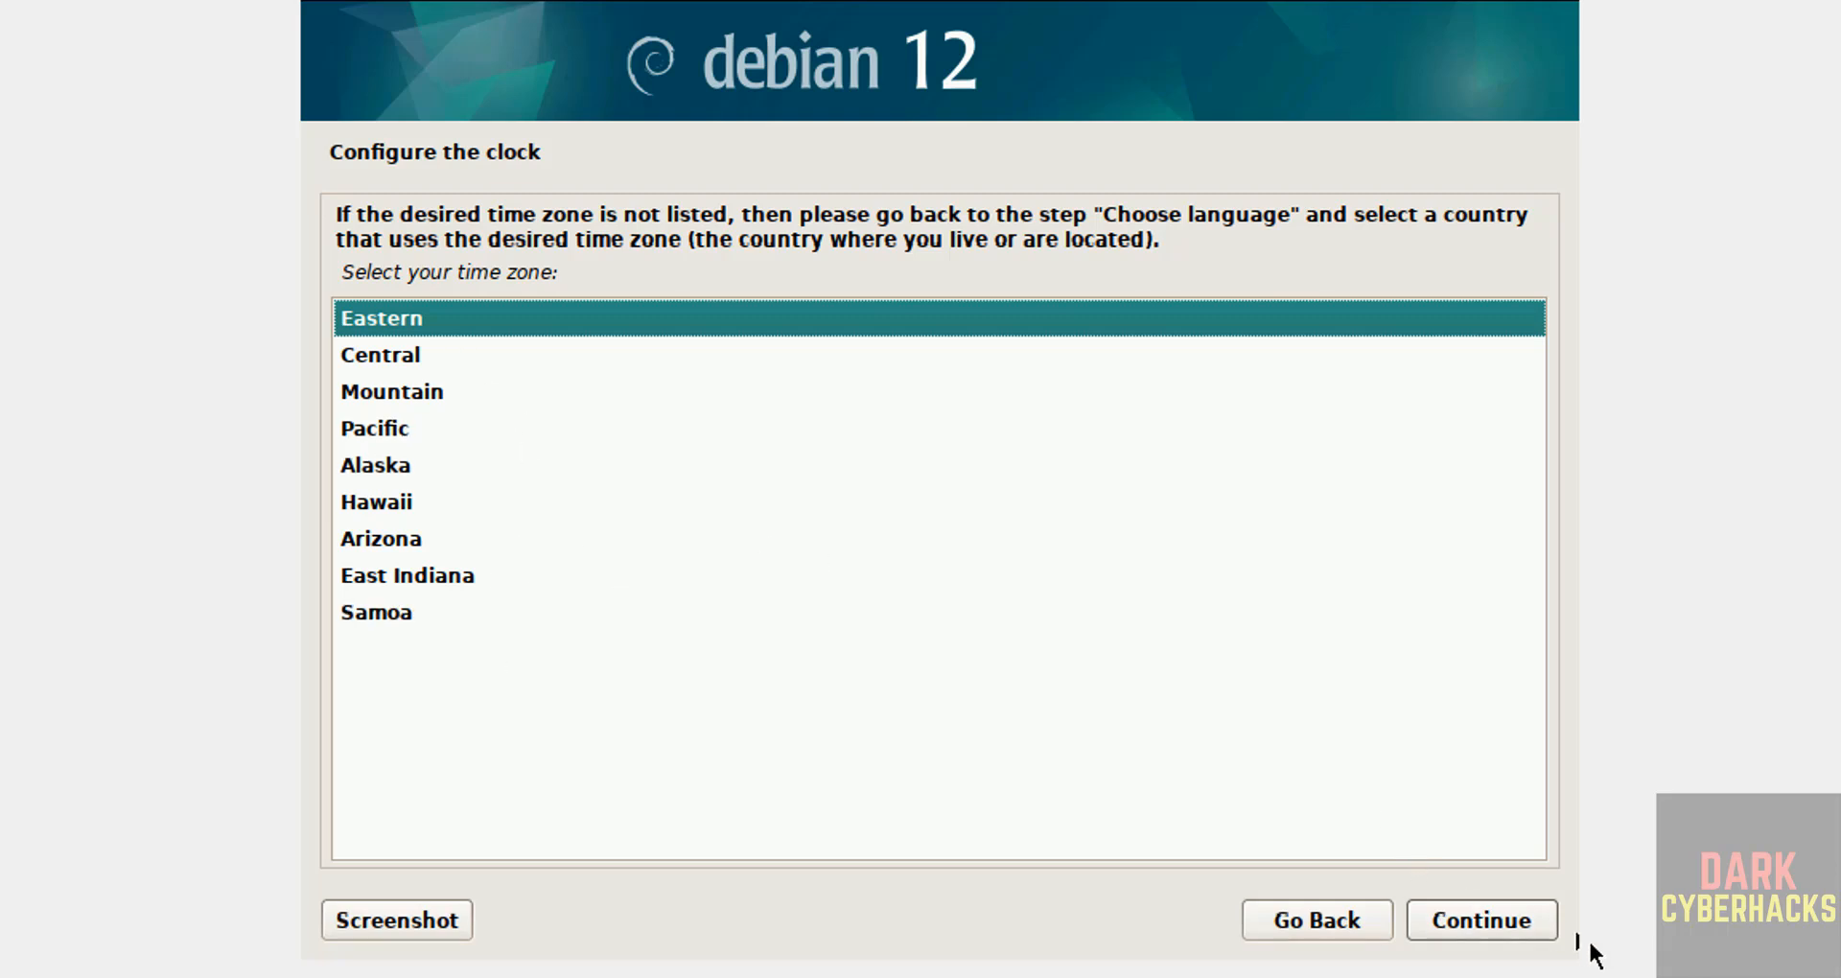
Step: Keep Eastern time, guided-partition the 107.4 GB disk as one partition, and write the changes
click(1532, 922)
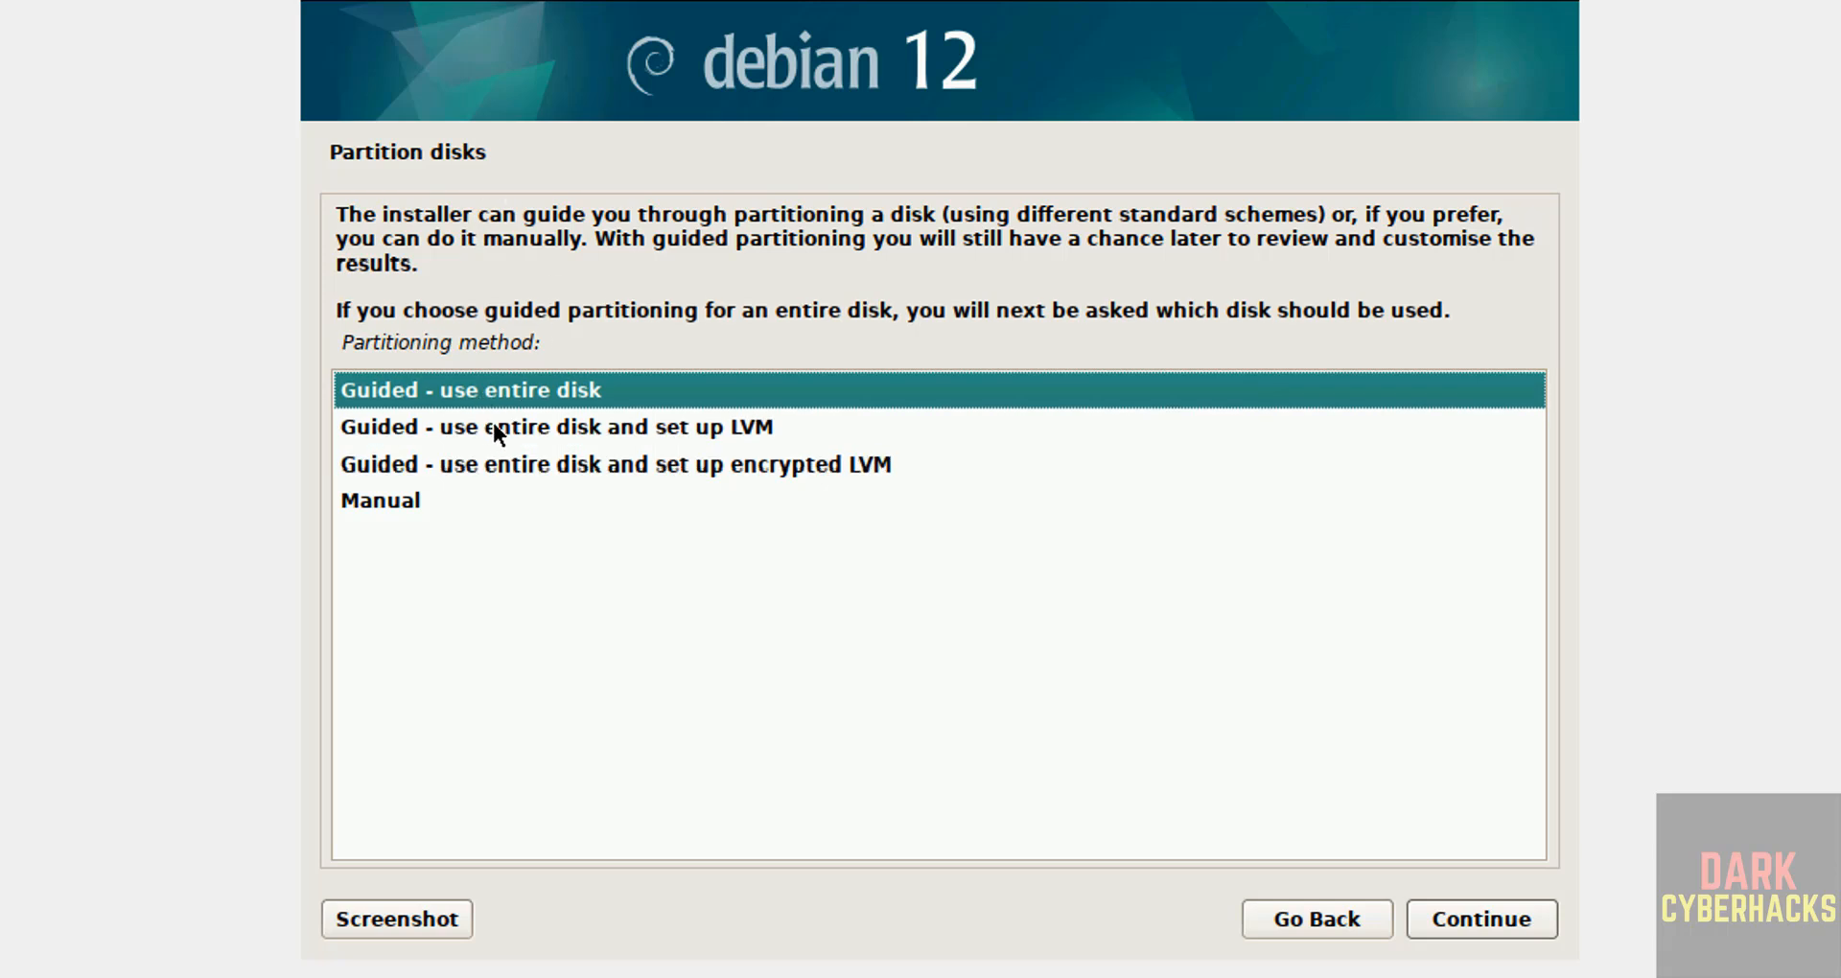
click(1475, 926)
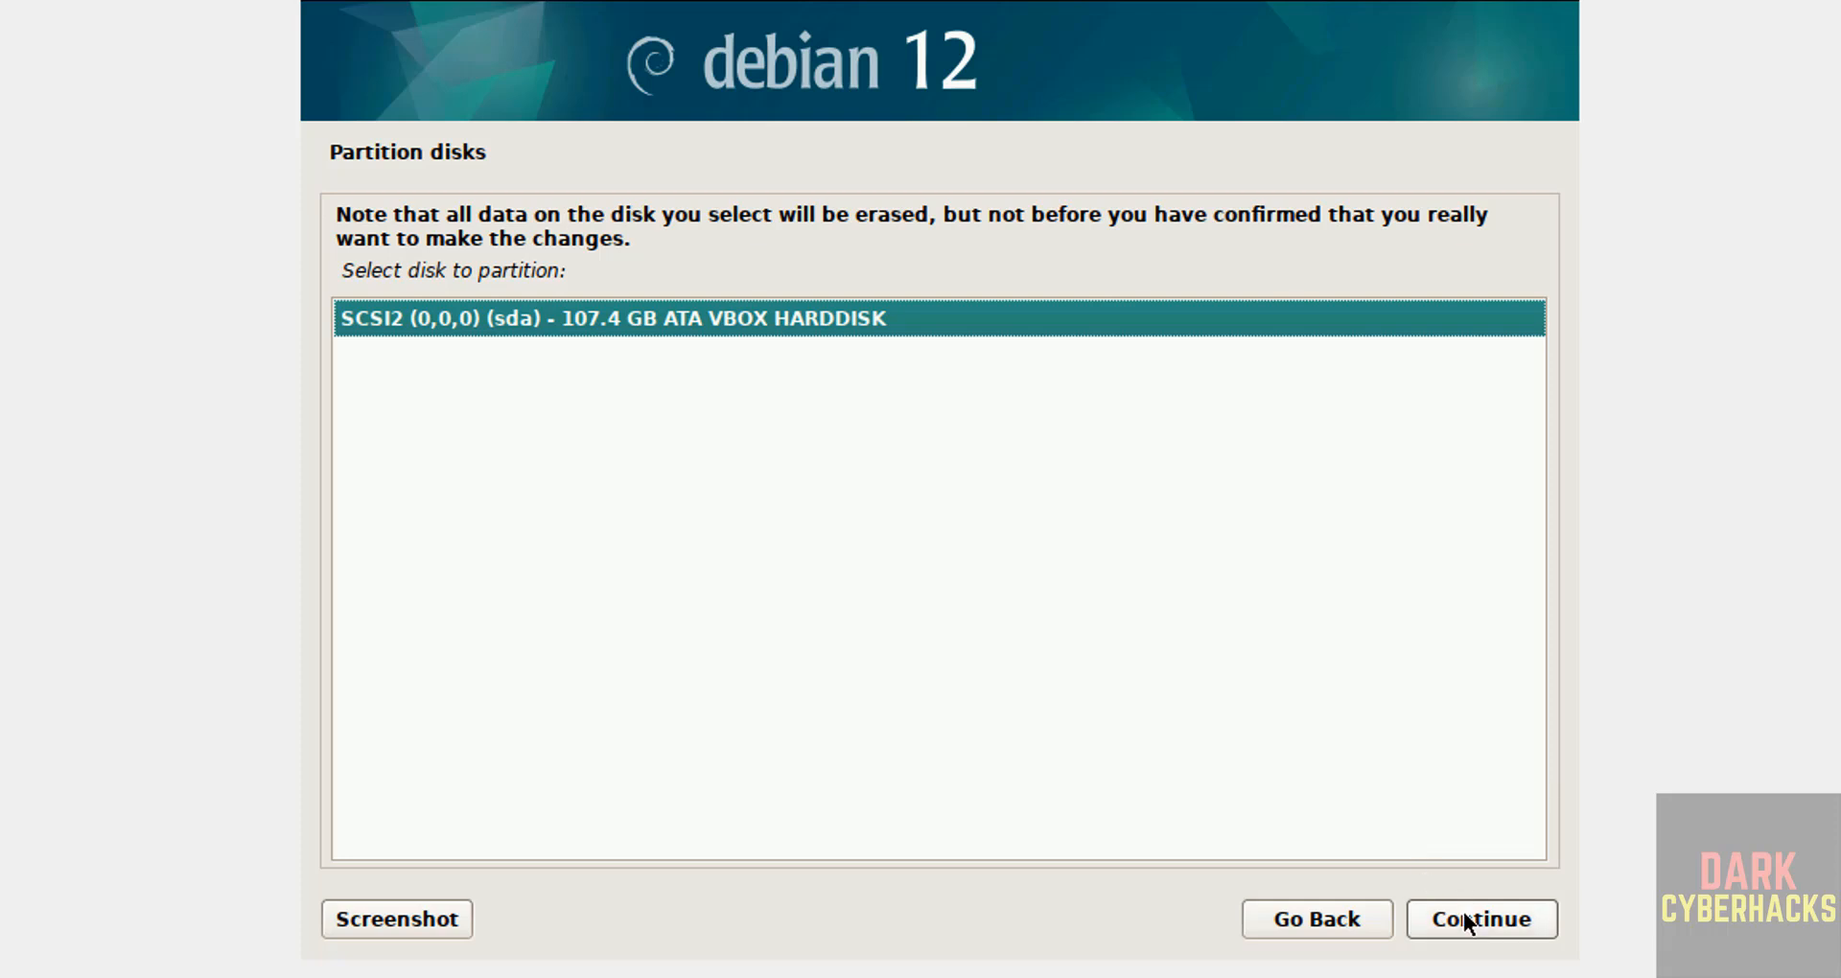
click(1463, 918)
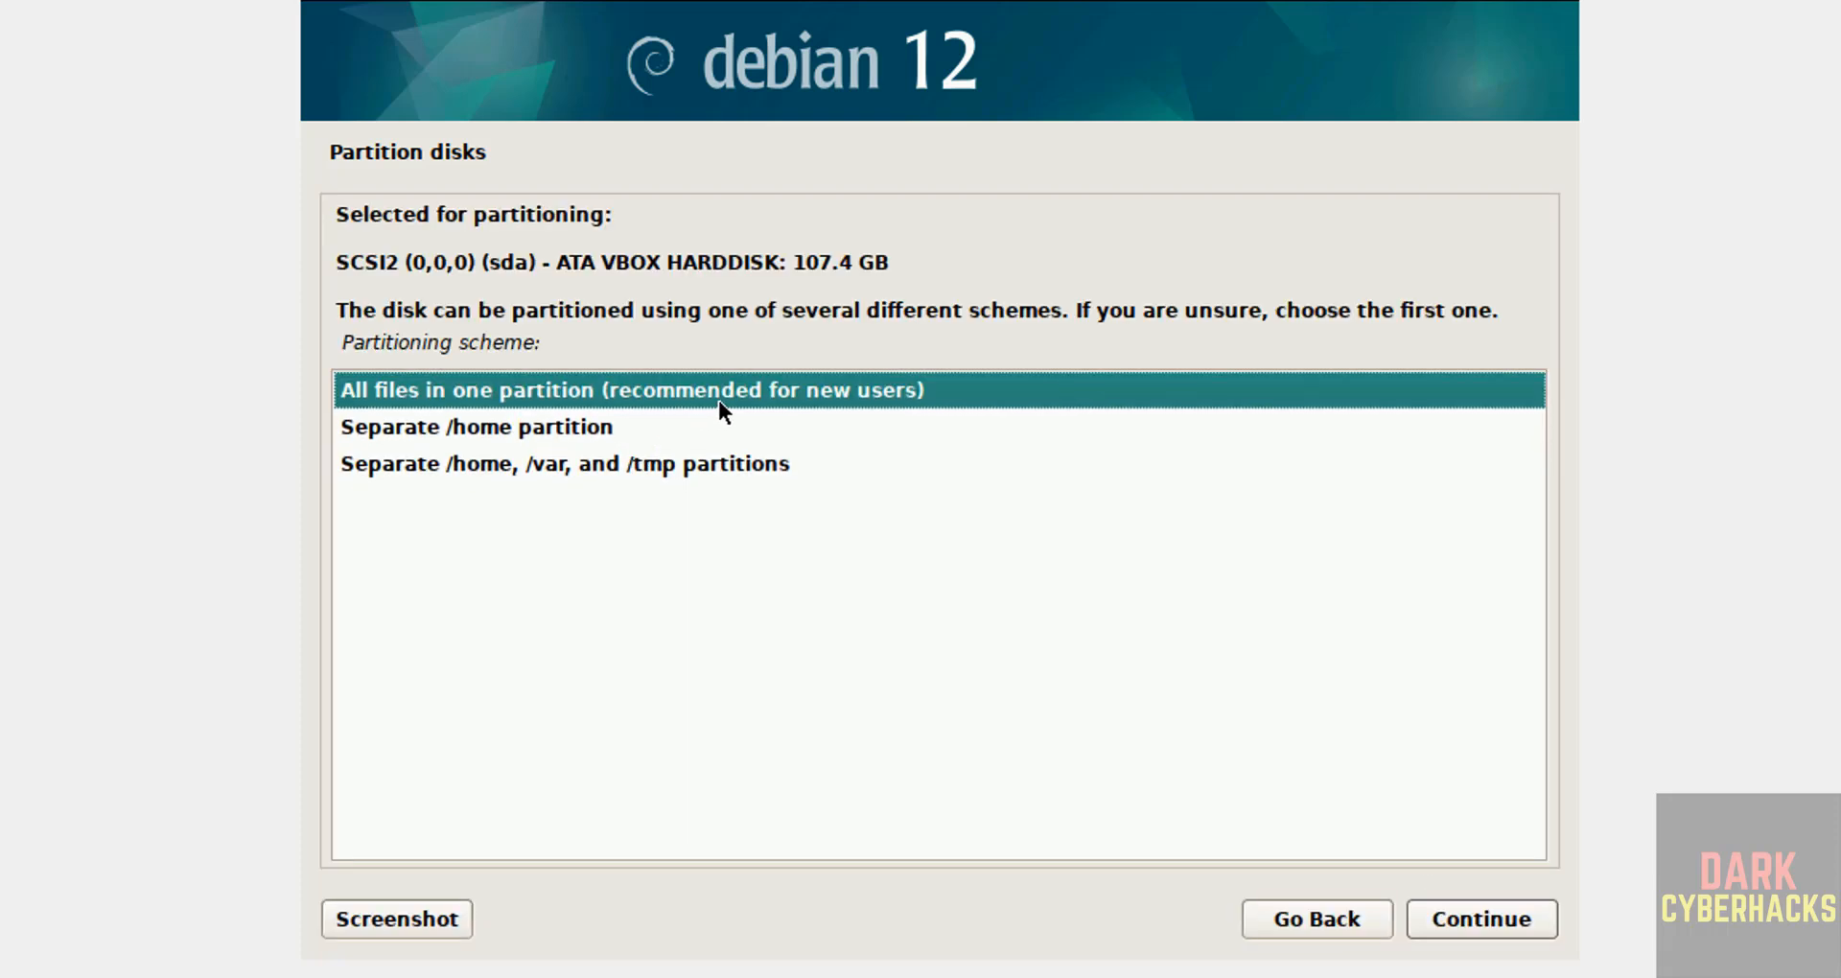
click(1521, 932)
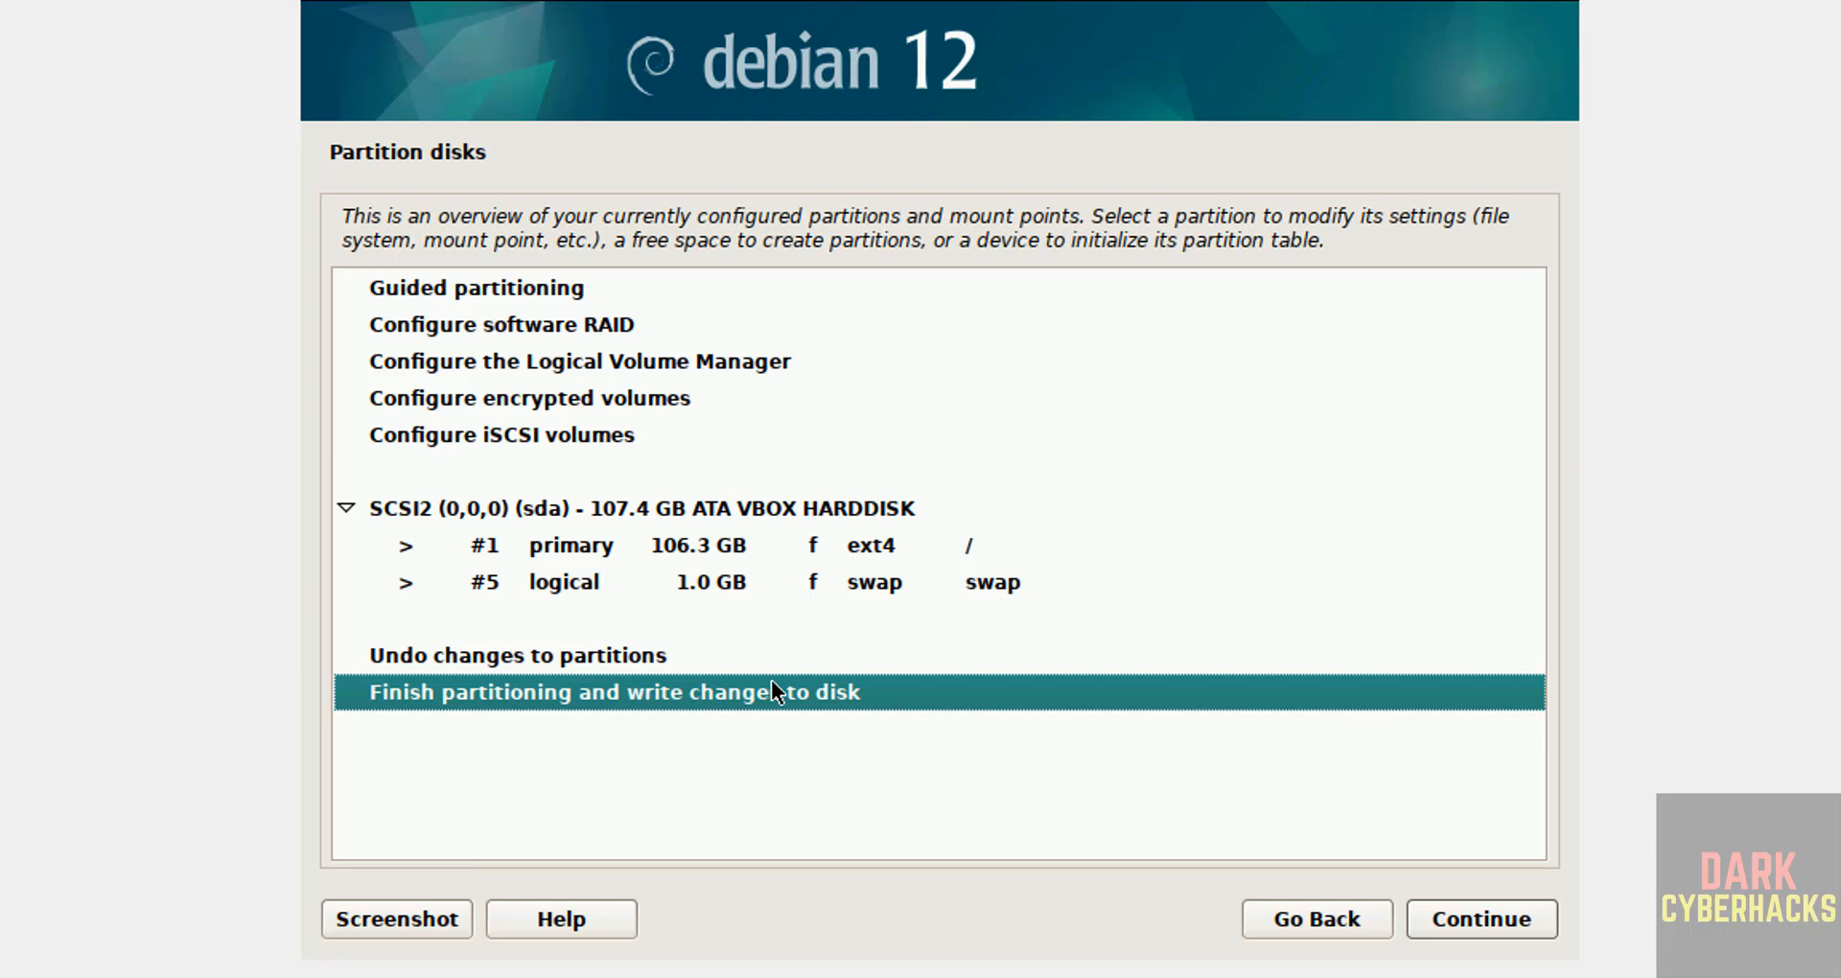
click(1476, 928)
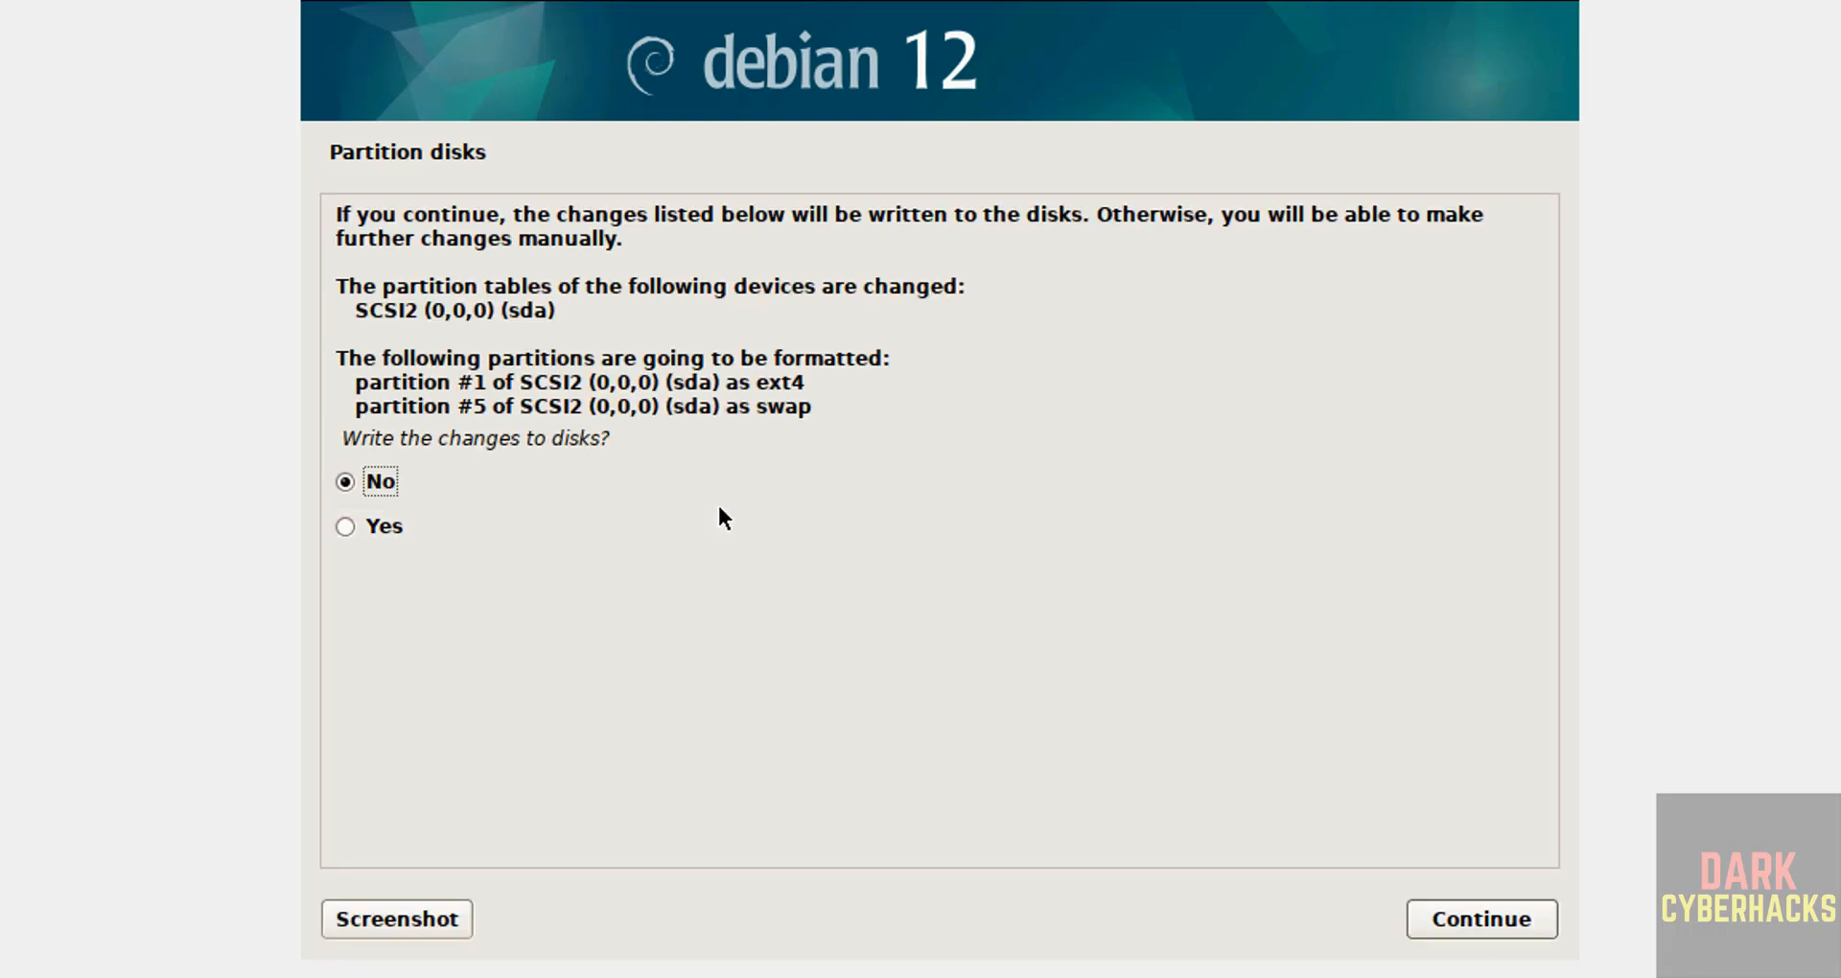
click(379, 526)
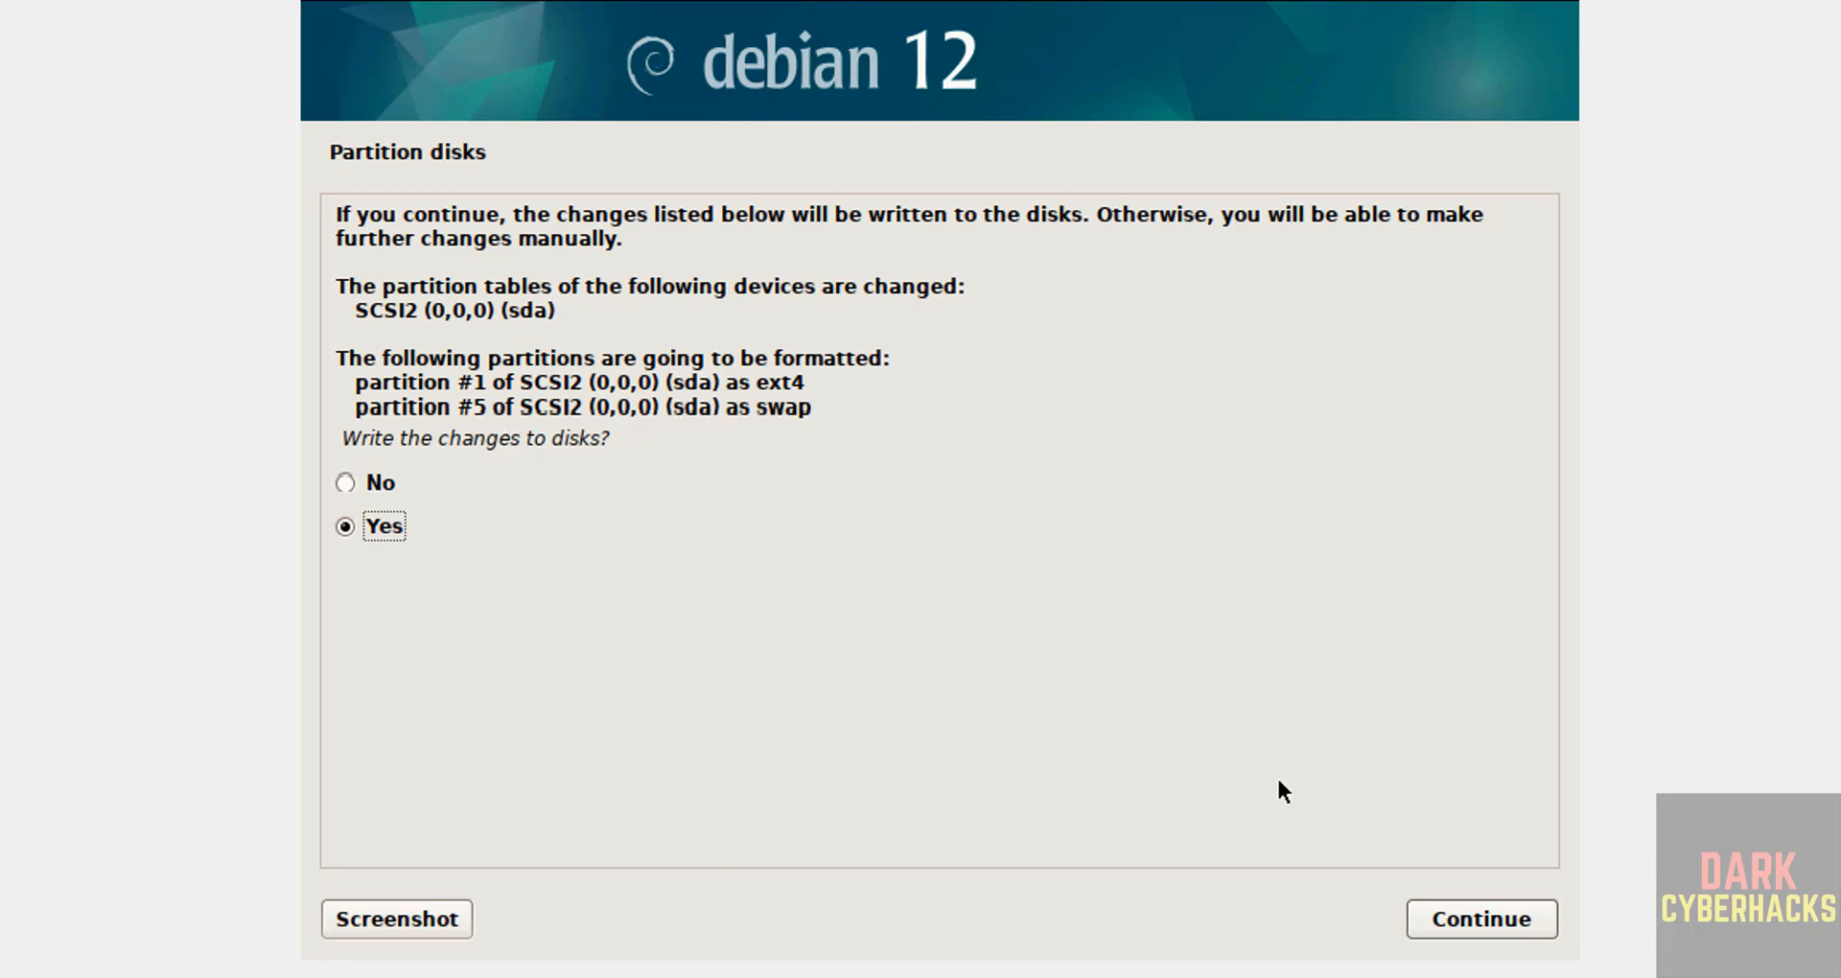
click(1480, 922)
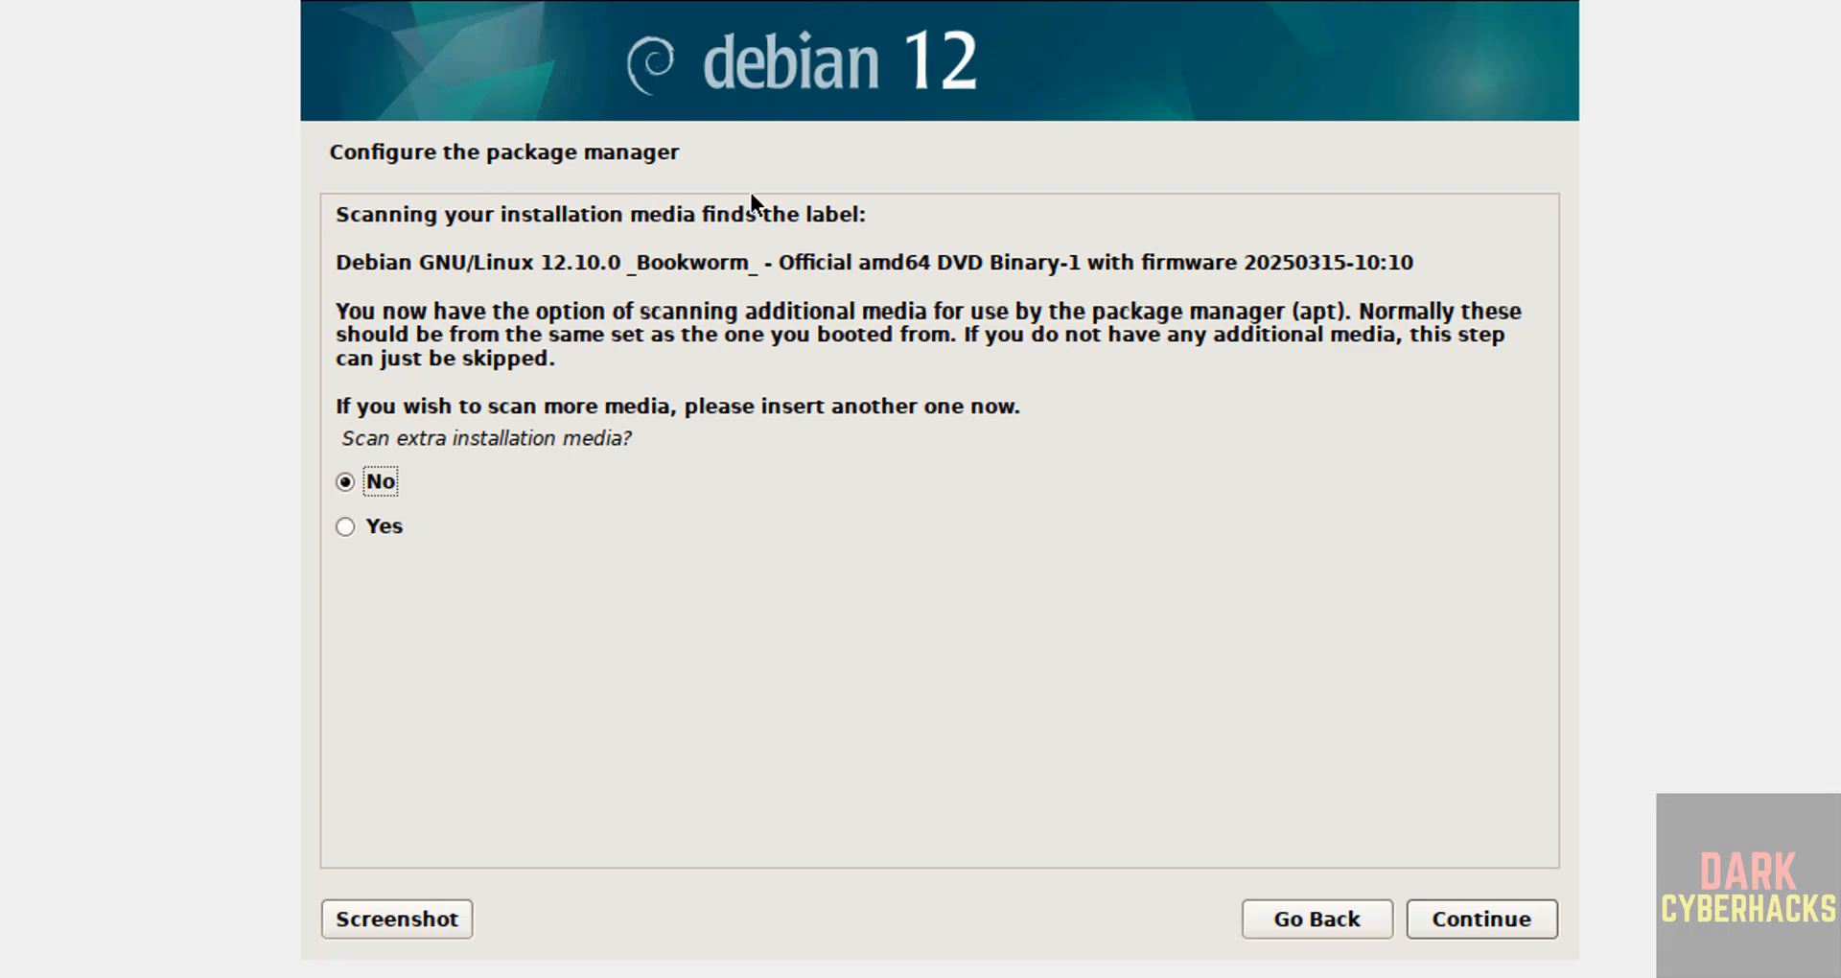
Step: Scan the installation media once, then decline further media, a network mirror and the popularity-contest survey
click(520, 525)
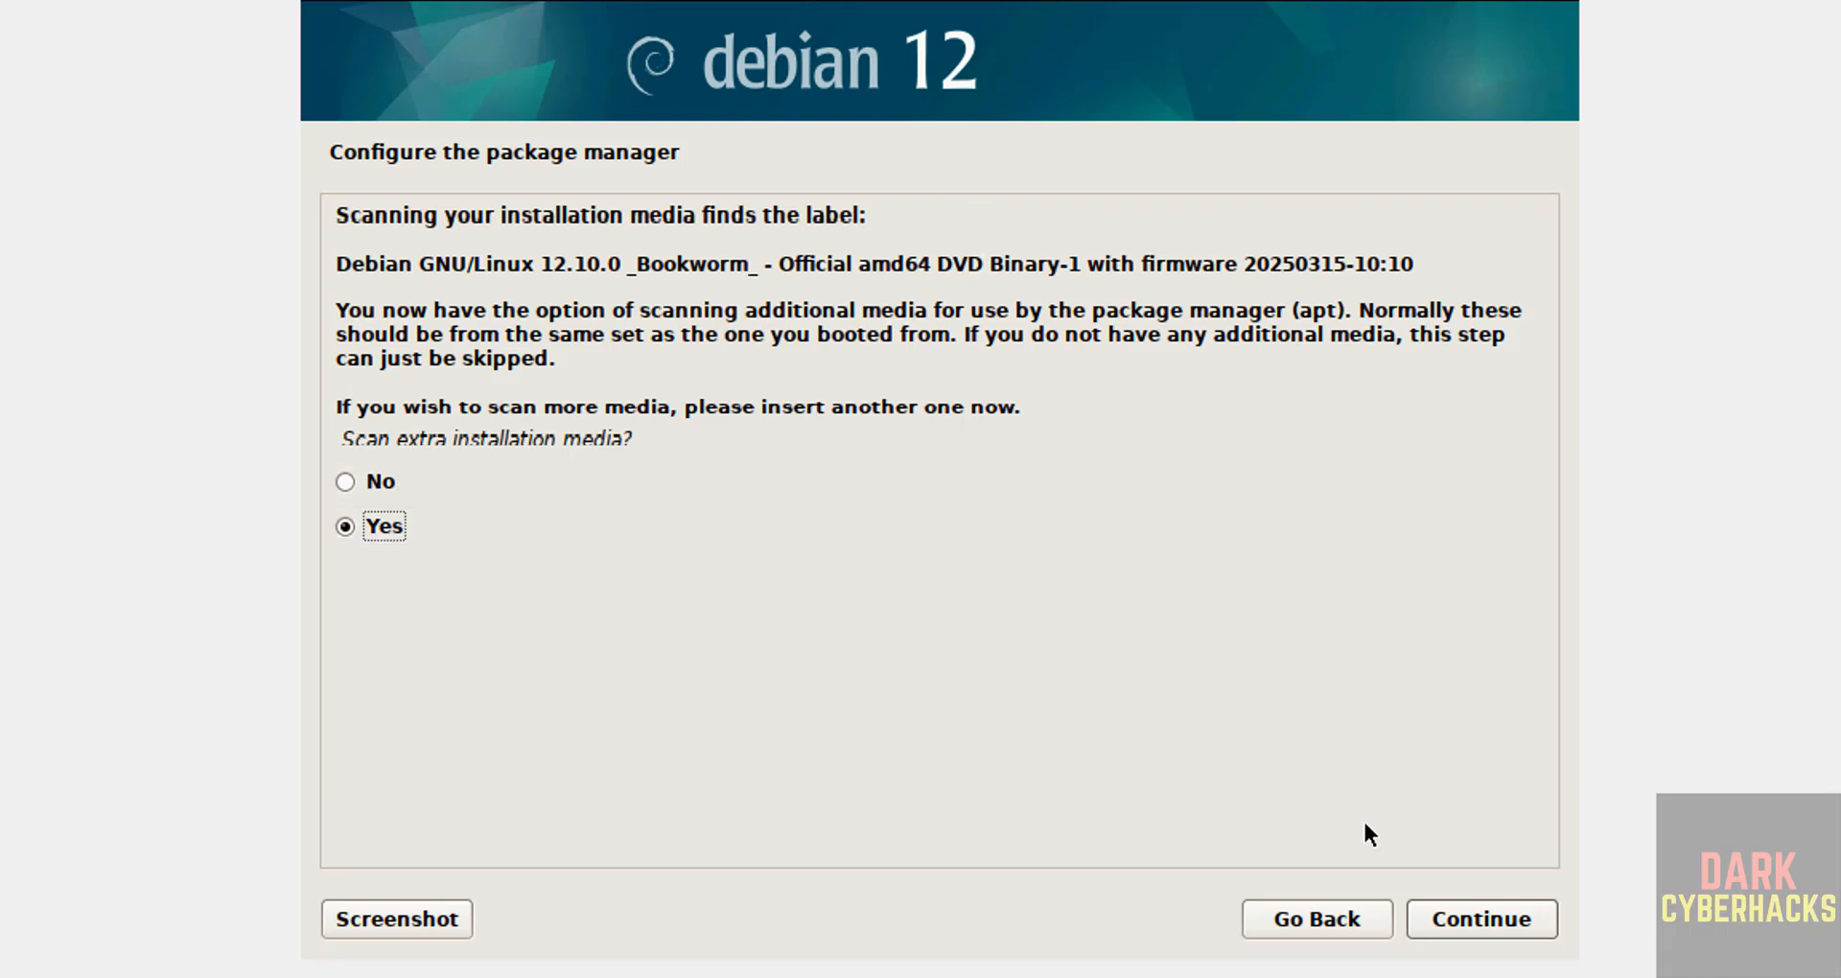
click(1481, 918)
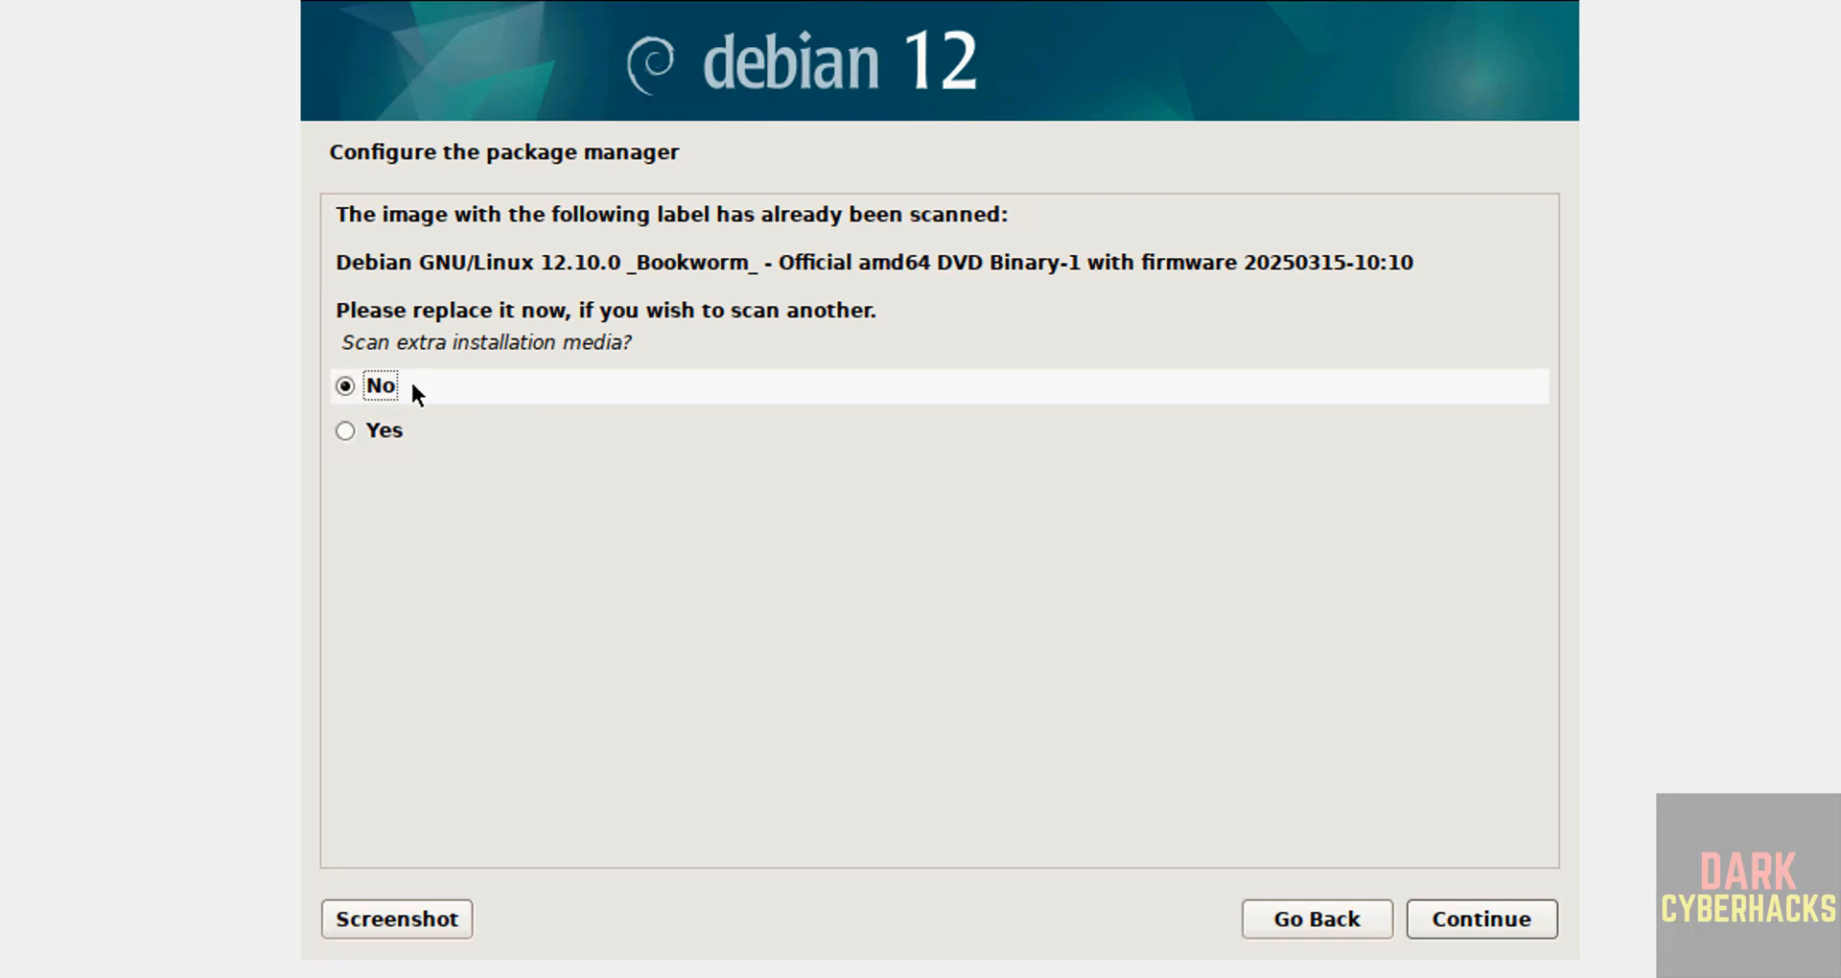
click(1484, 931)
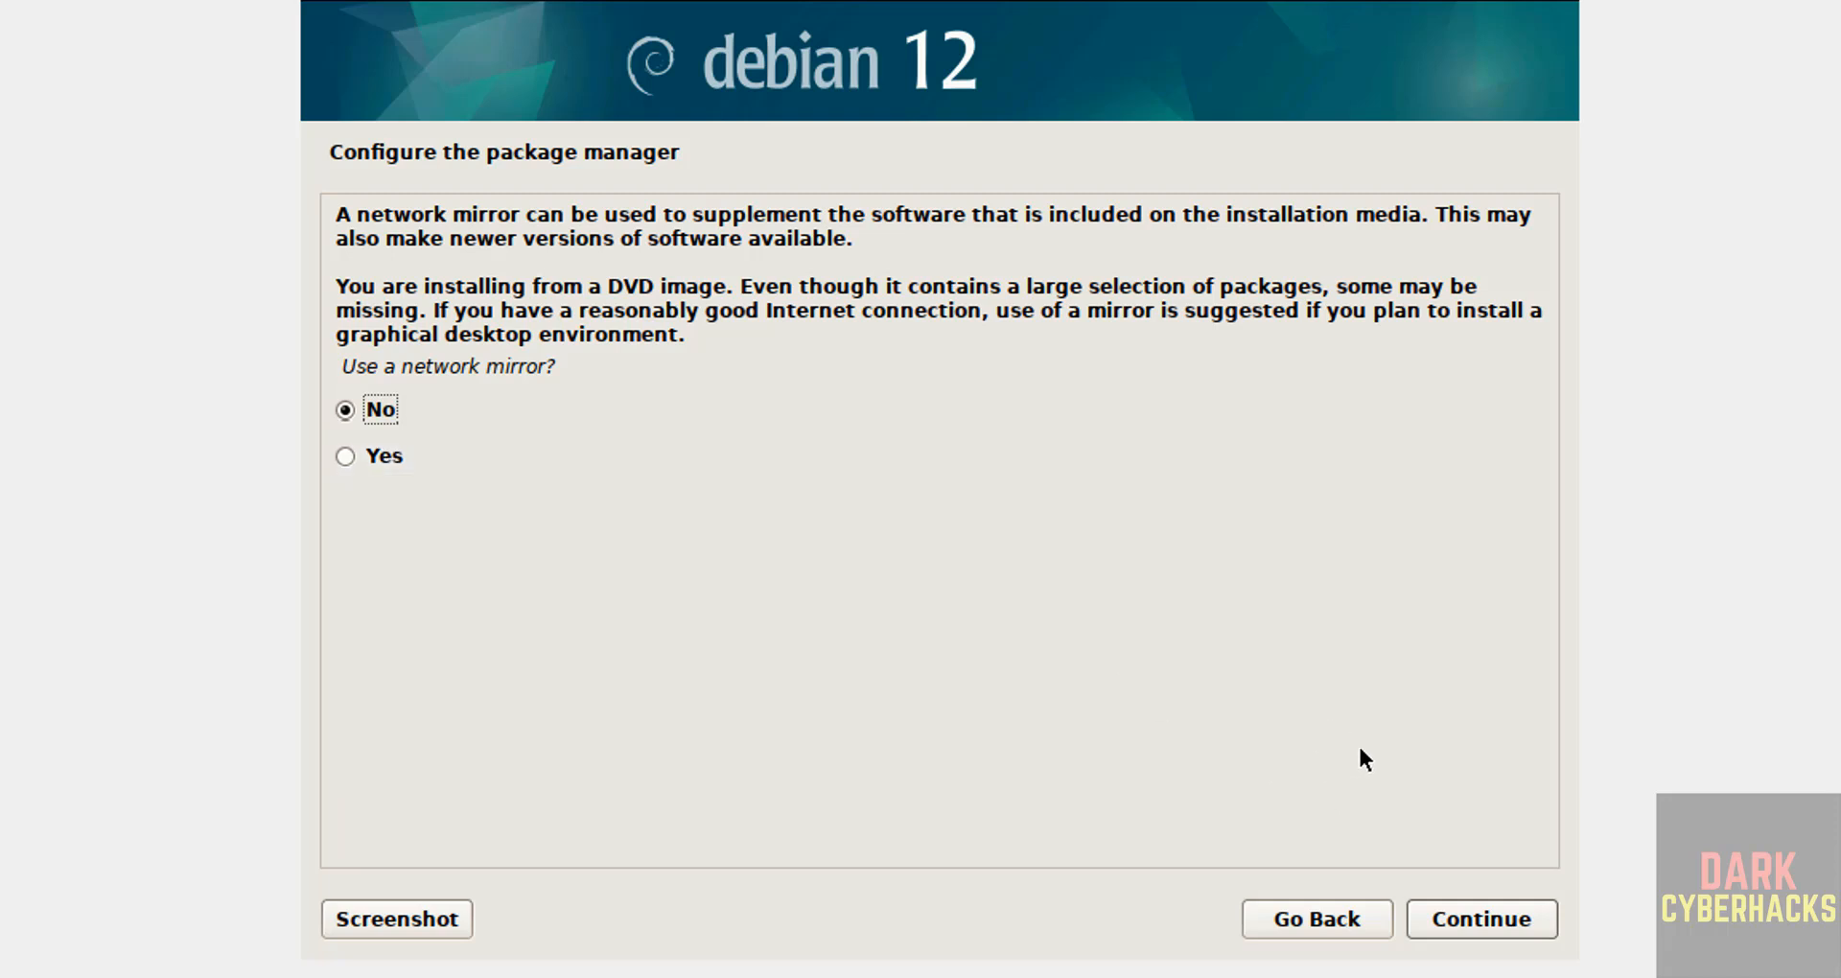
click(1453, 916)
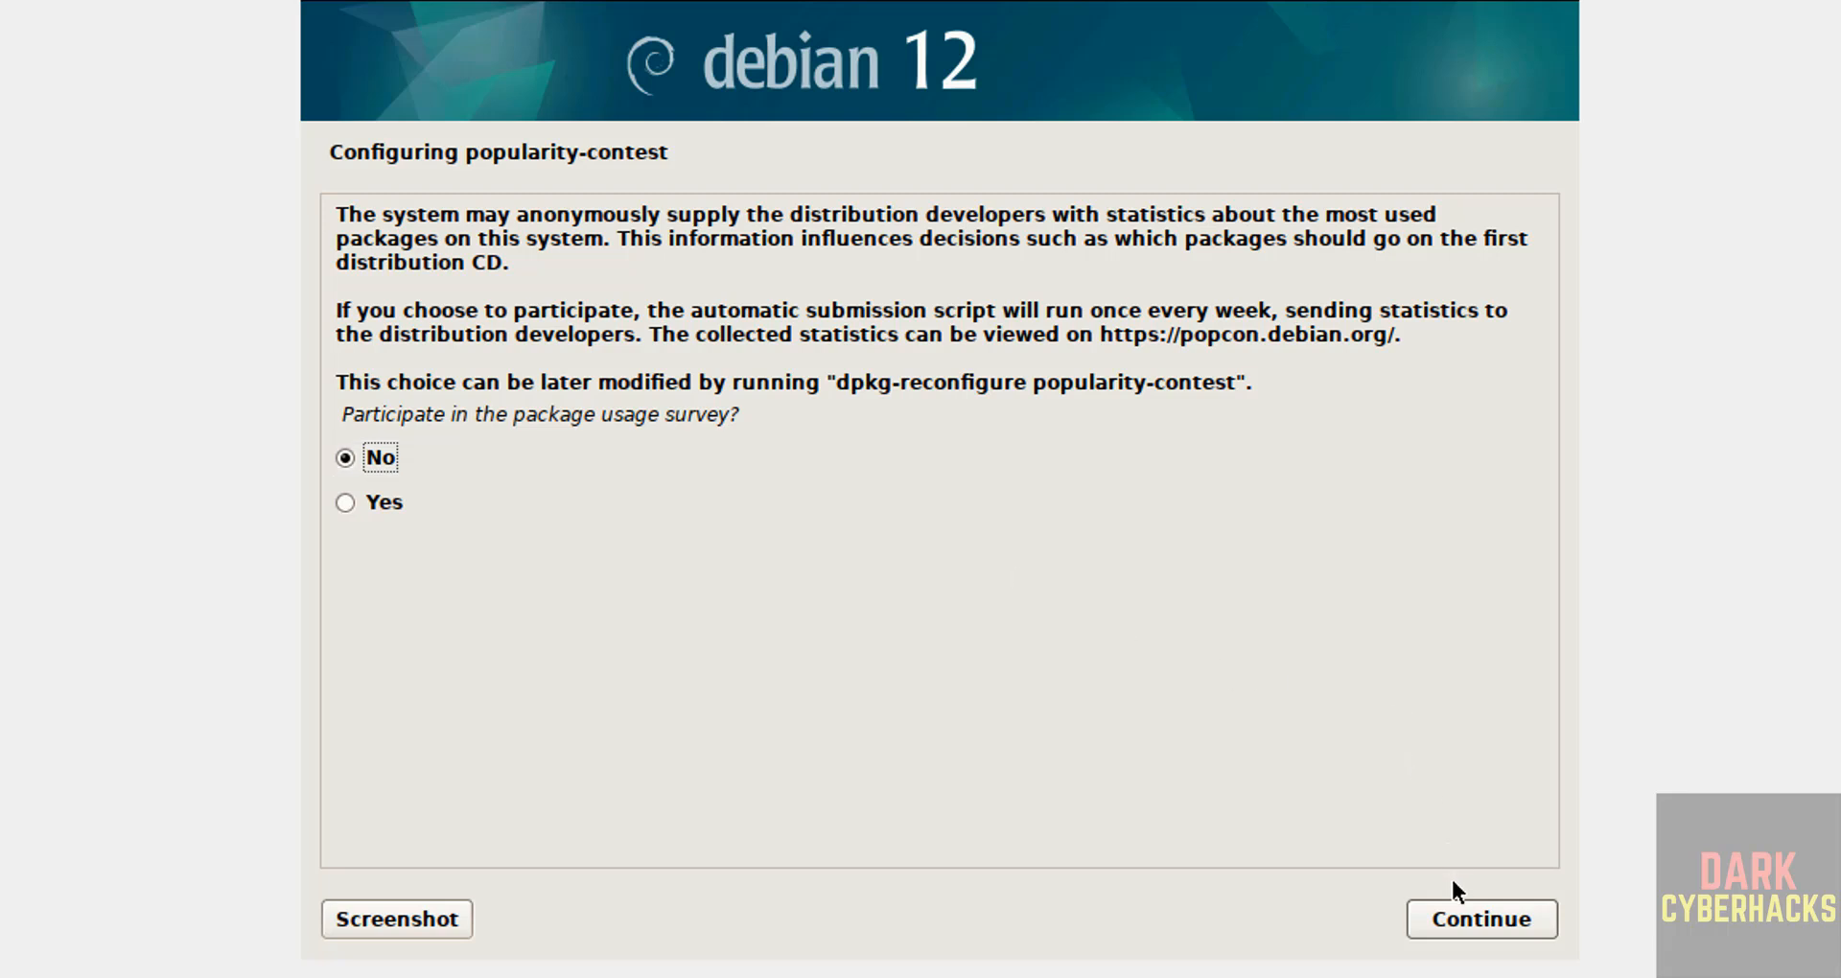
click(1454, 929)
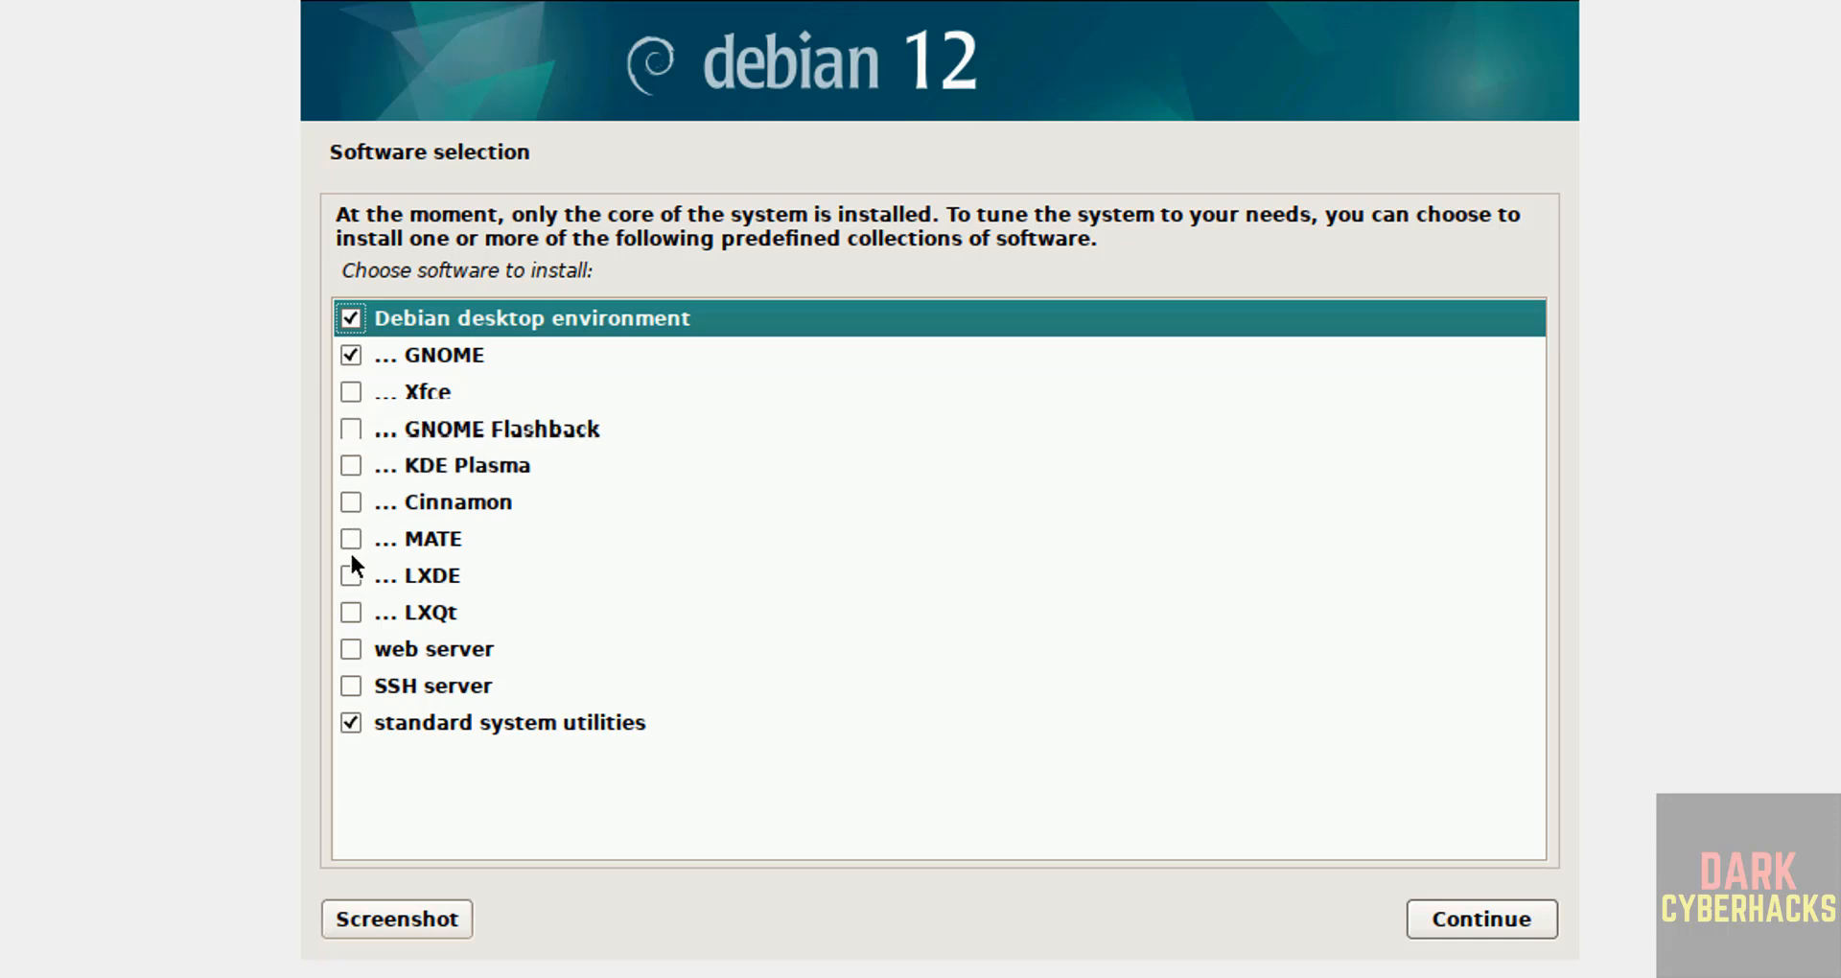
Step: Add SSH server and web server to the GNOME selection and start installing the software
click(351, 684)
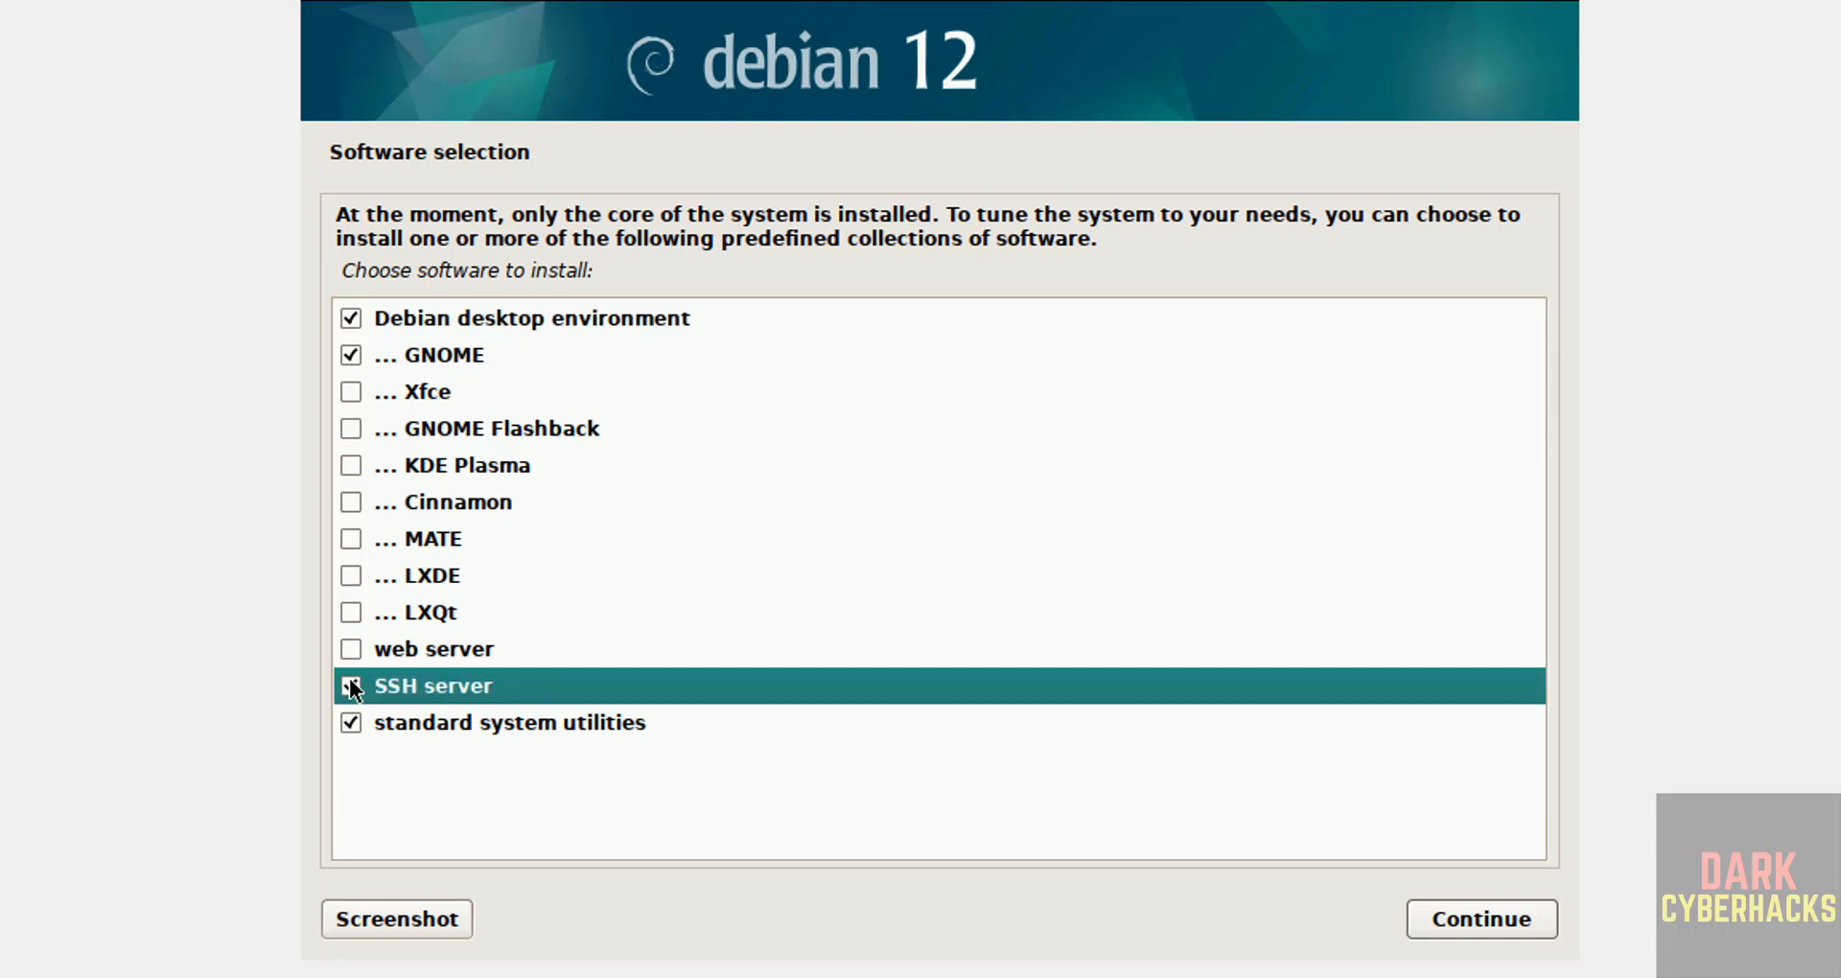
click(352, 649)
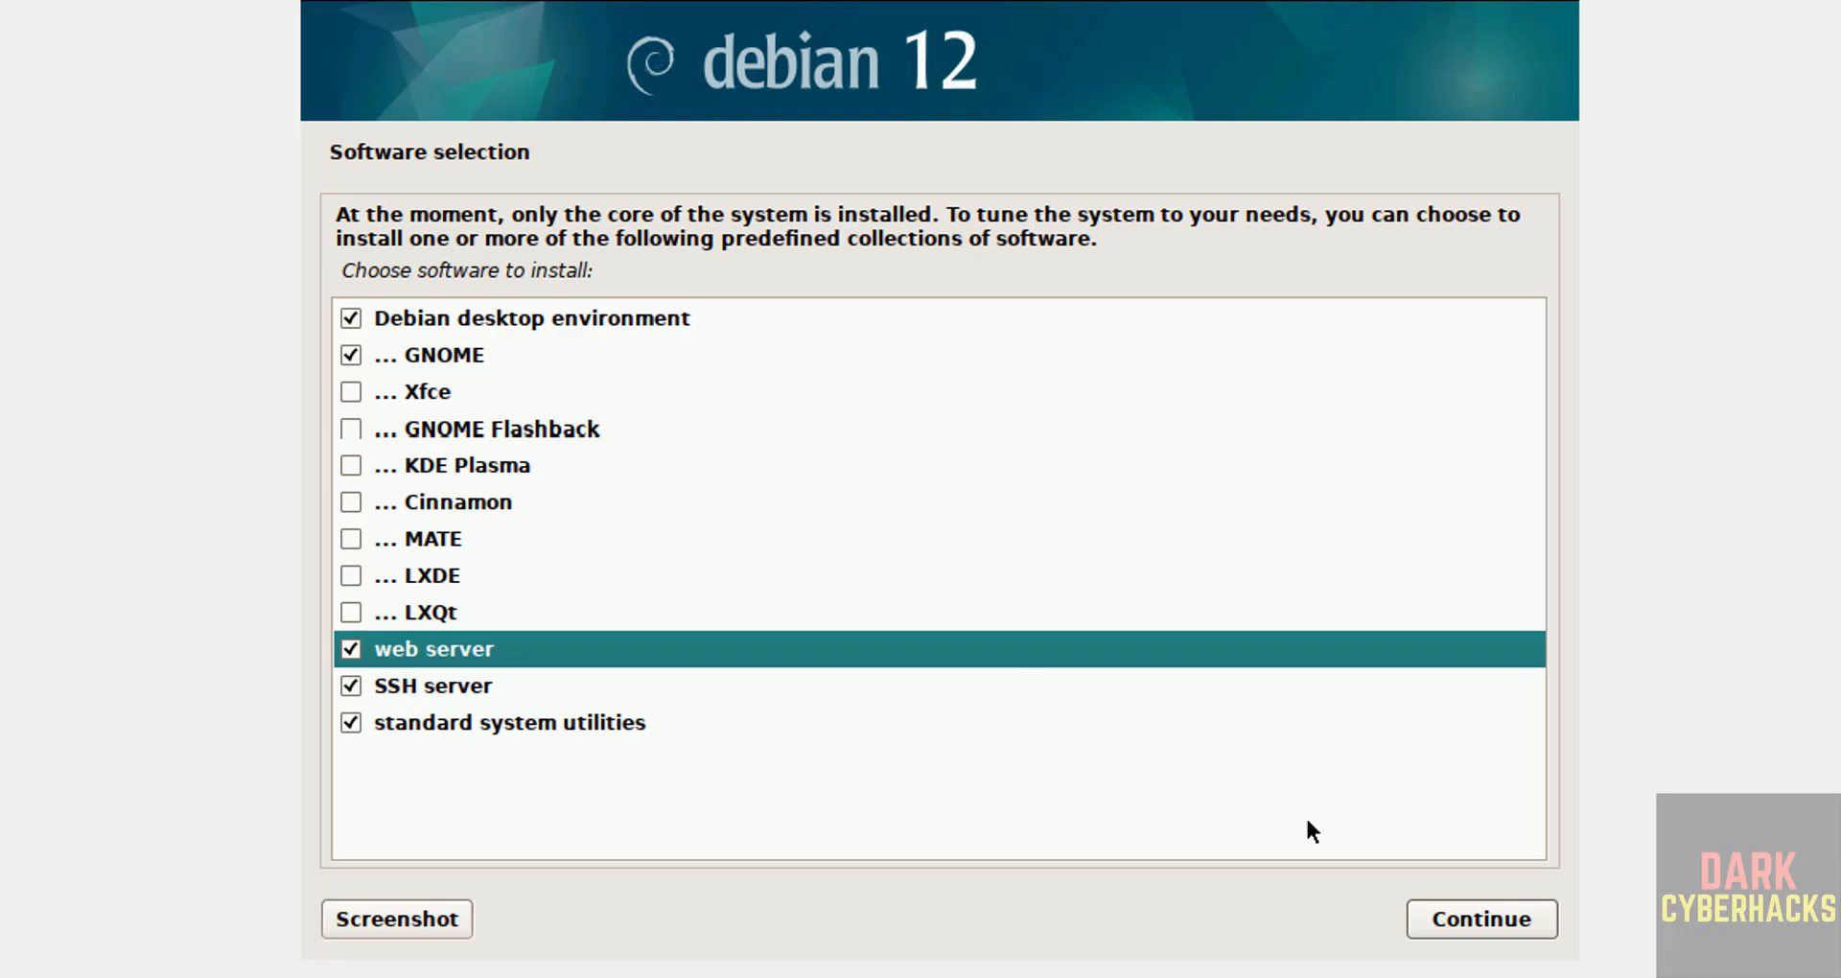
click(1455, 920)
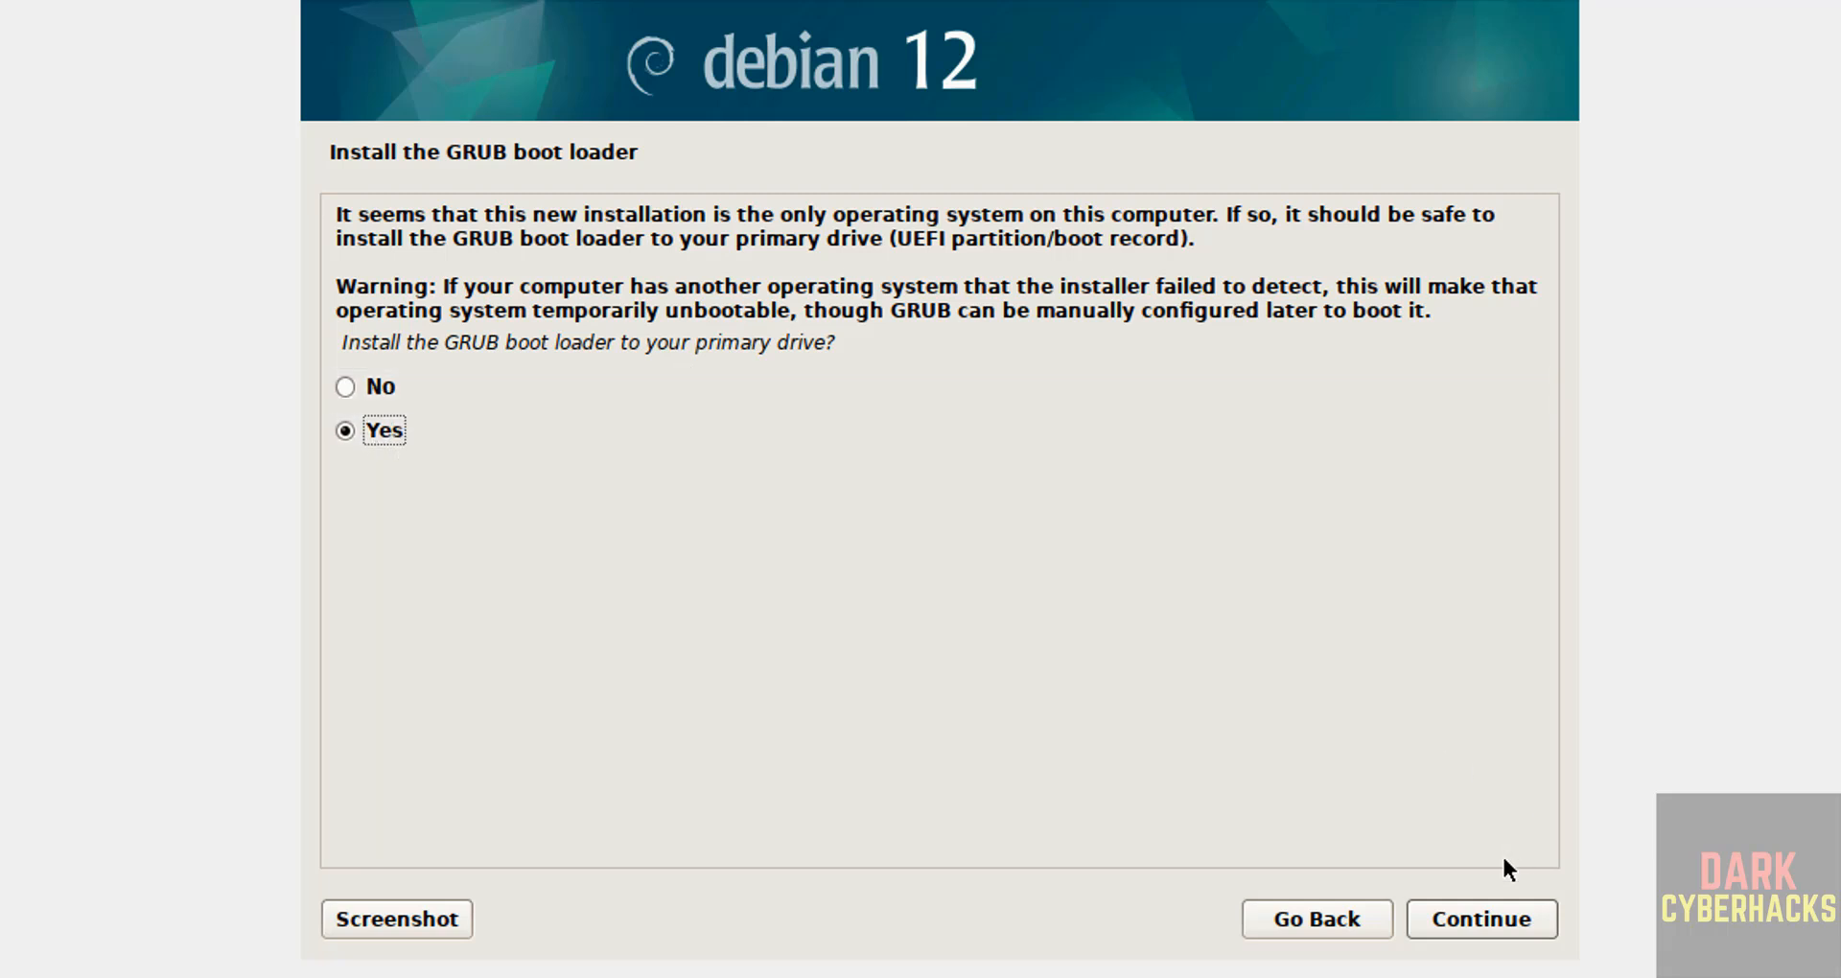
Step: Install the GRUB boot loader onto /dev/sda
click(1492, 929)
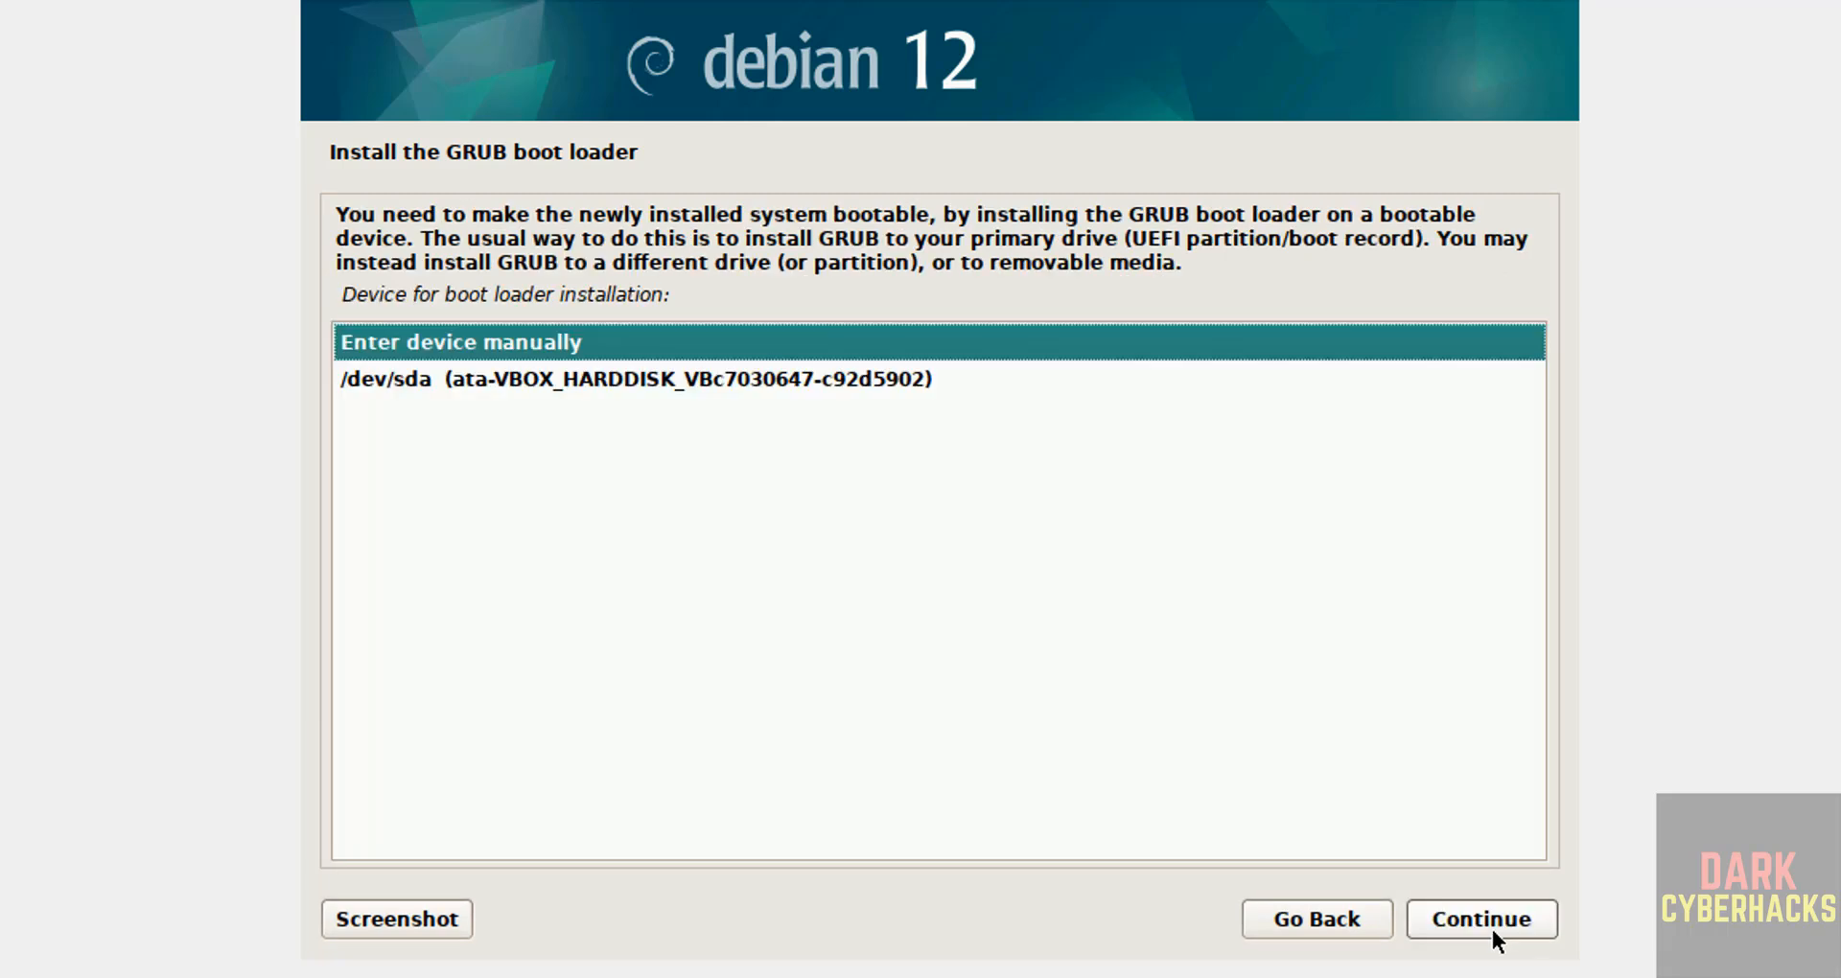
click(744, 386)
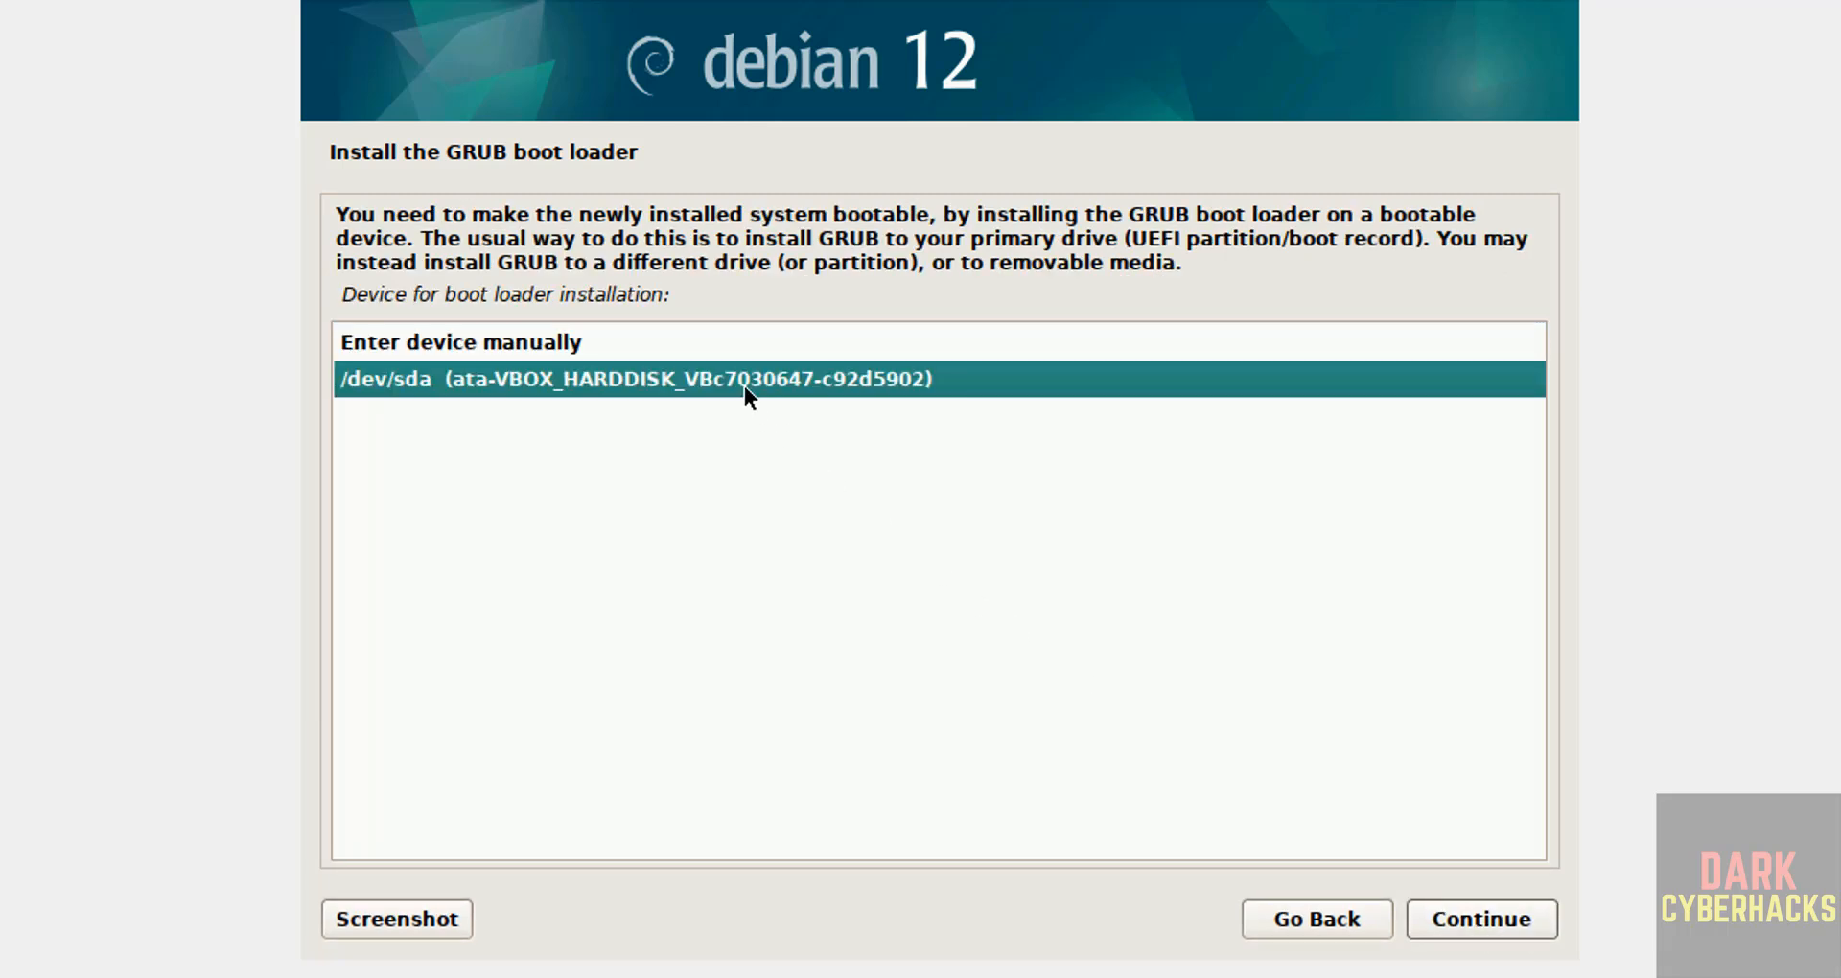
click(1483, 927)
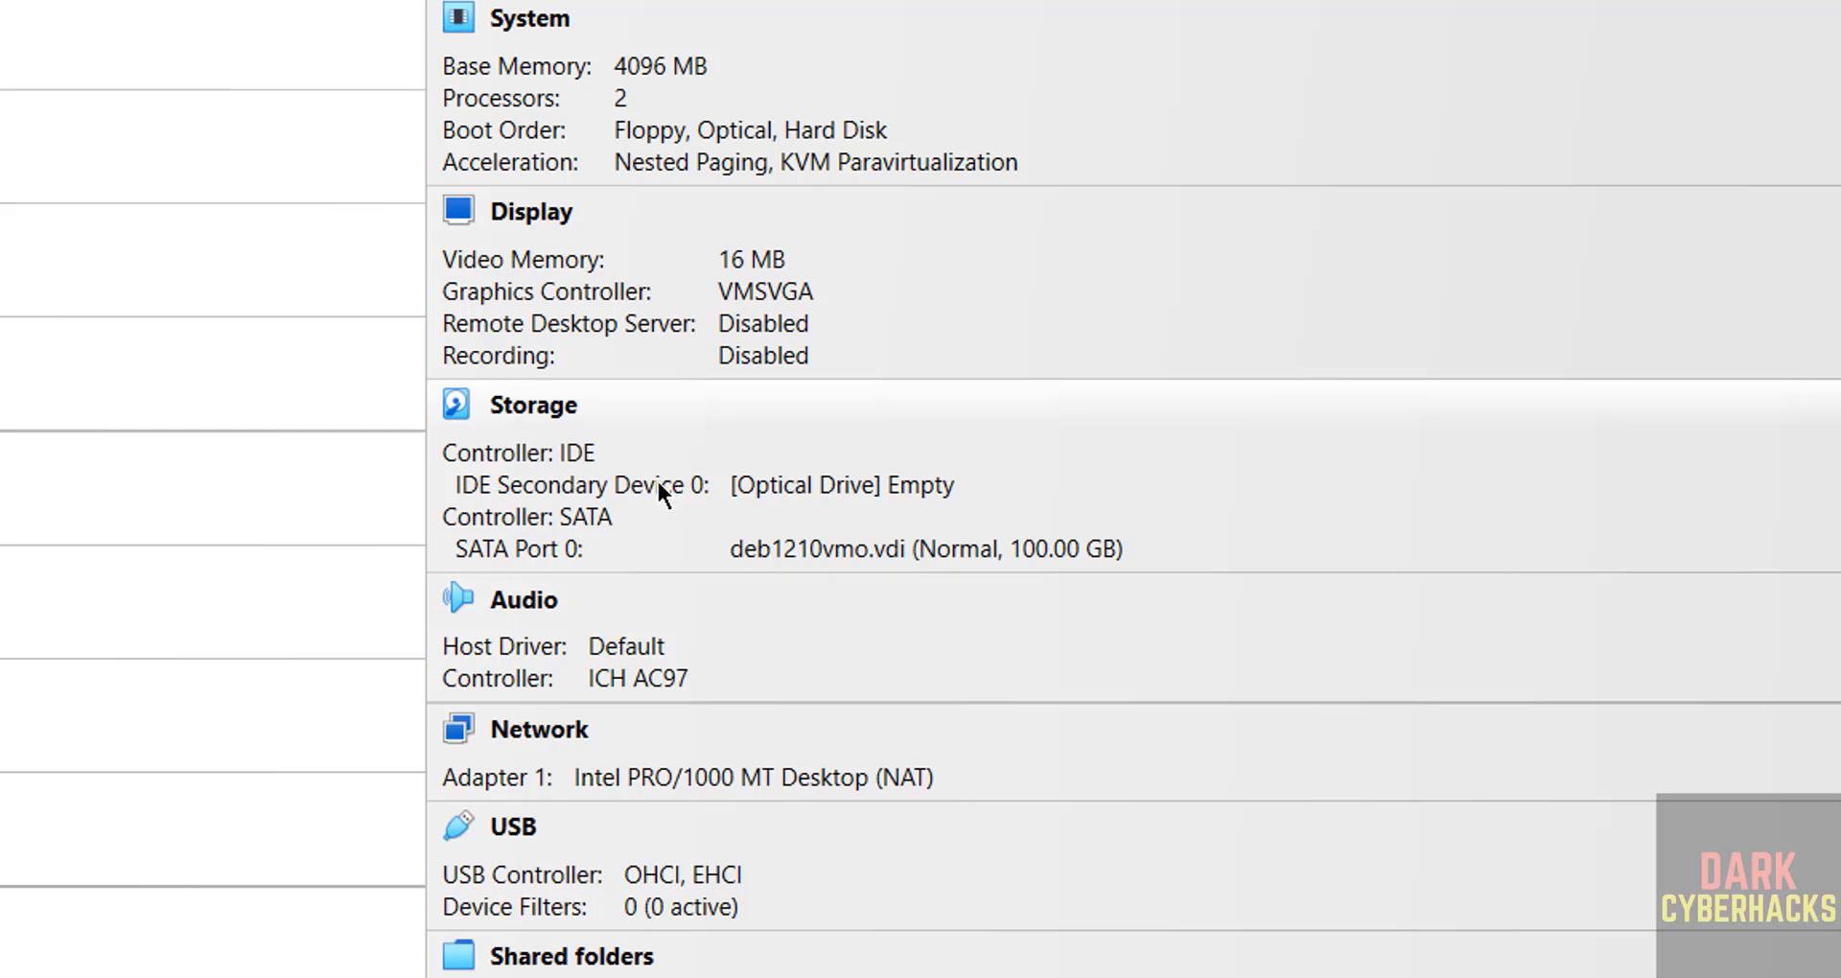
Step: Leave the VM's optical drive unchanged and continue from Installation complete to reboot
click(905, 491)
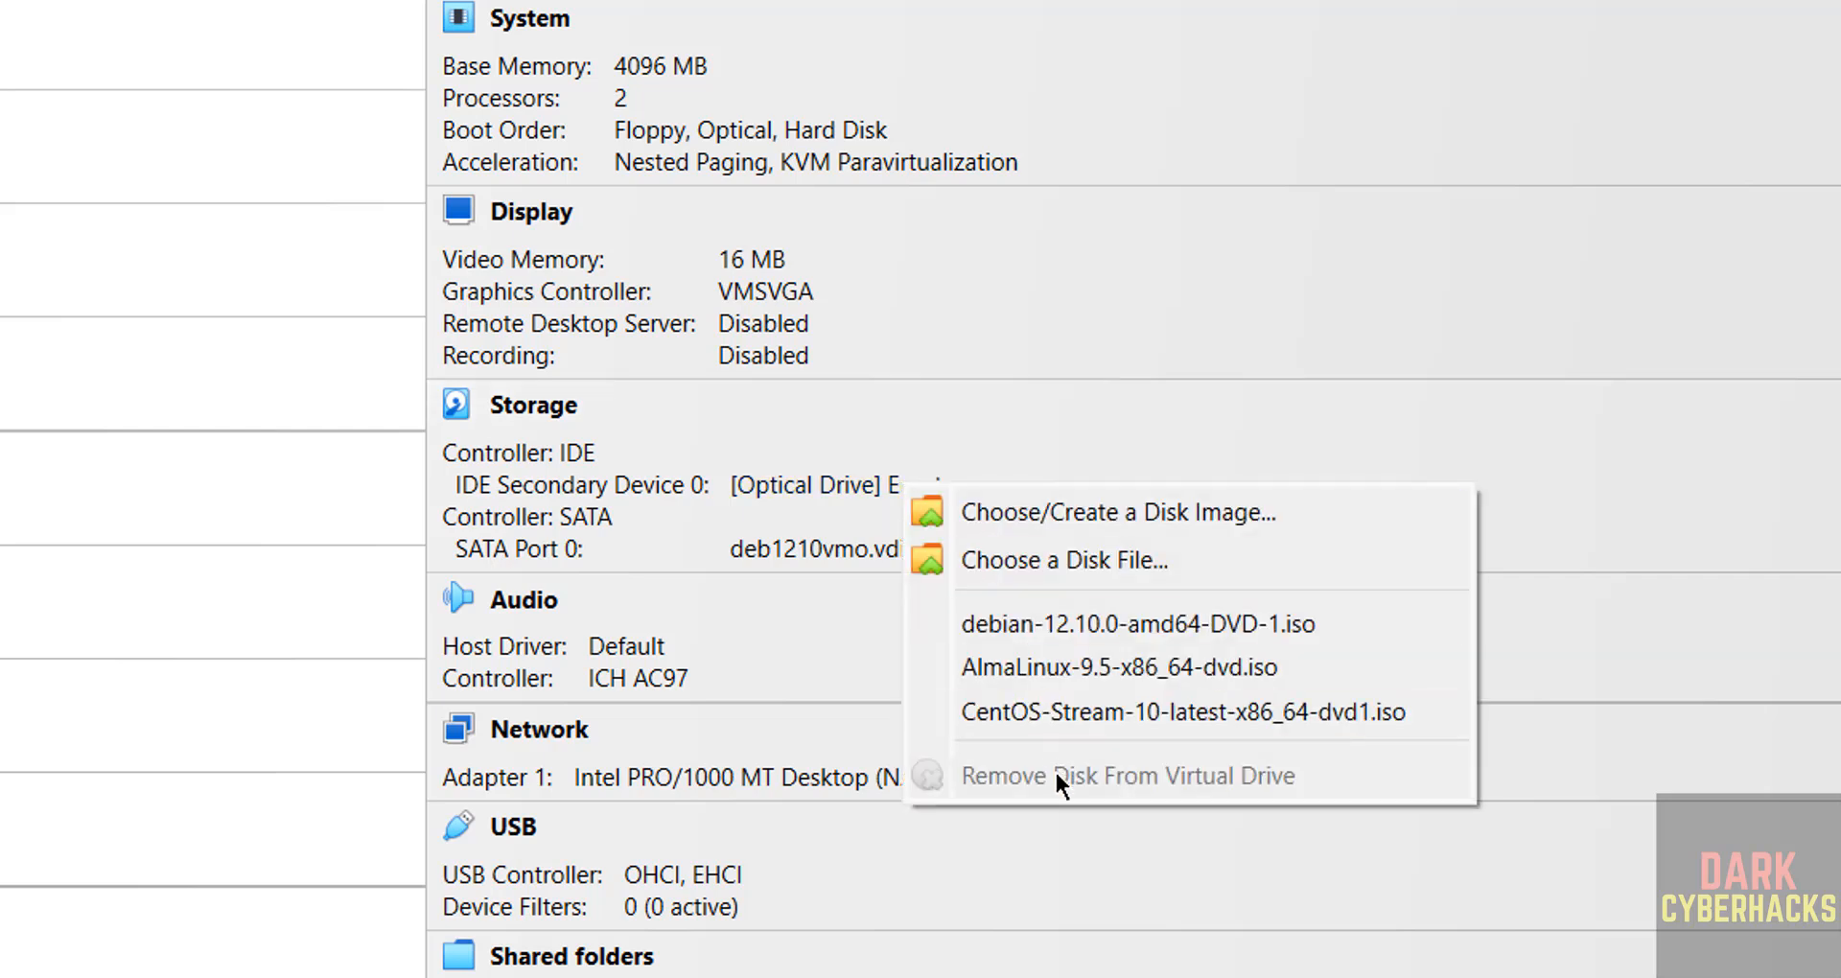
key(Escape)
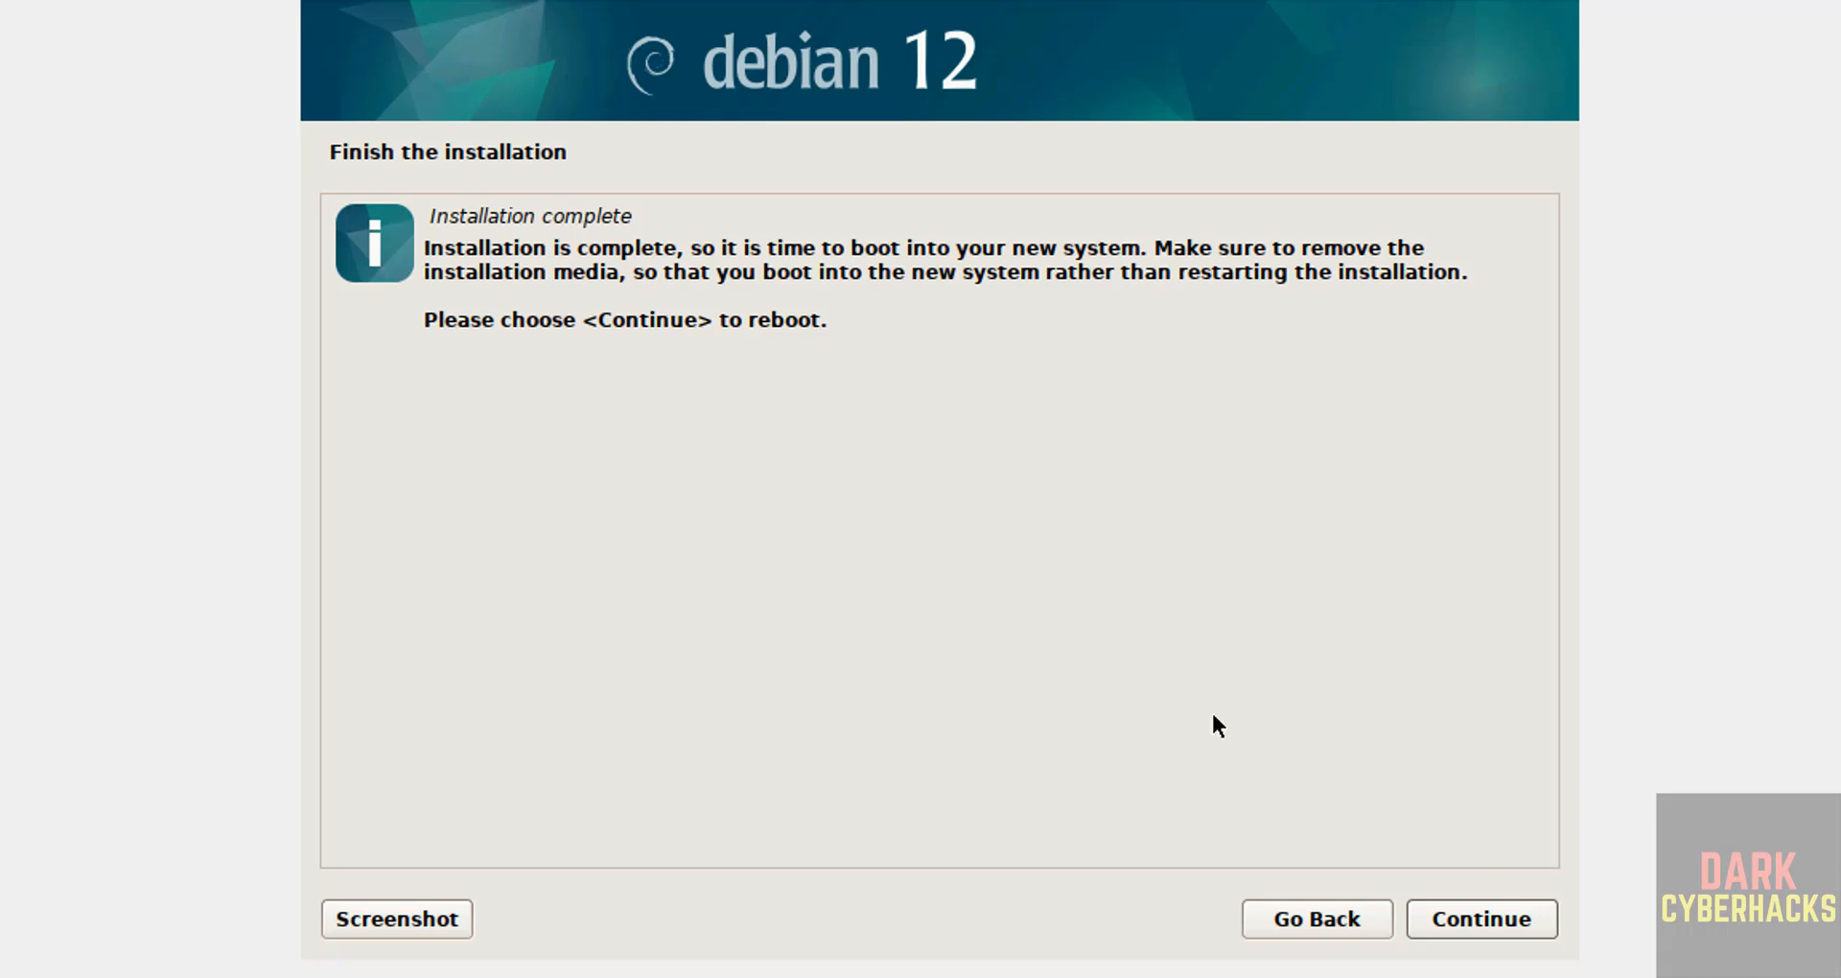
click(1463, 922)
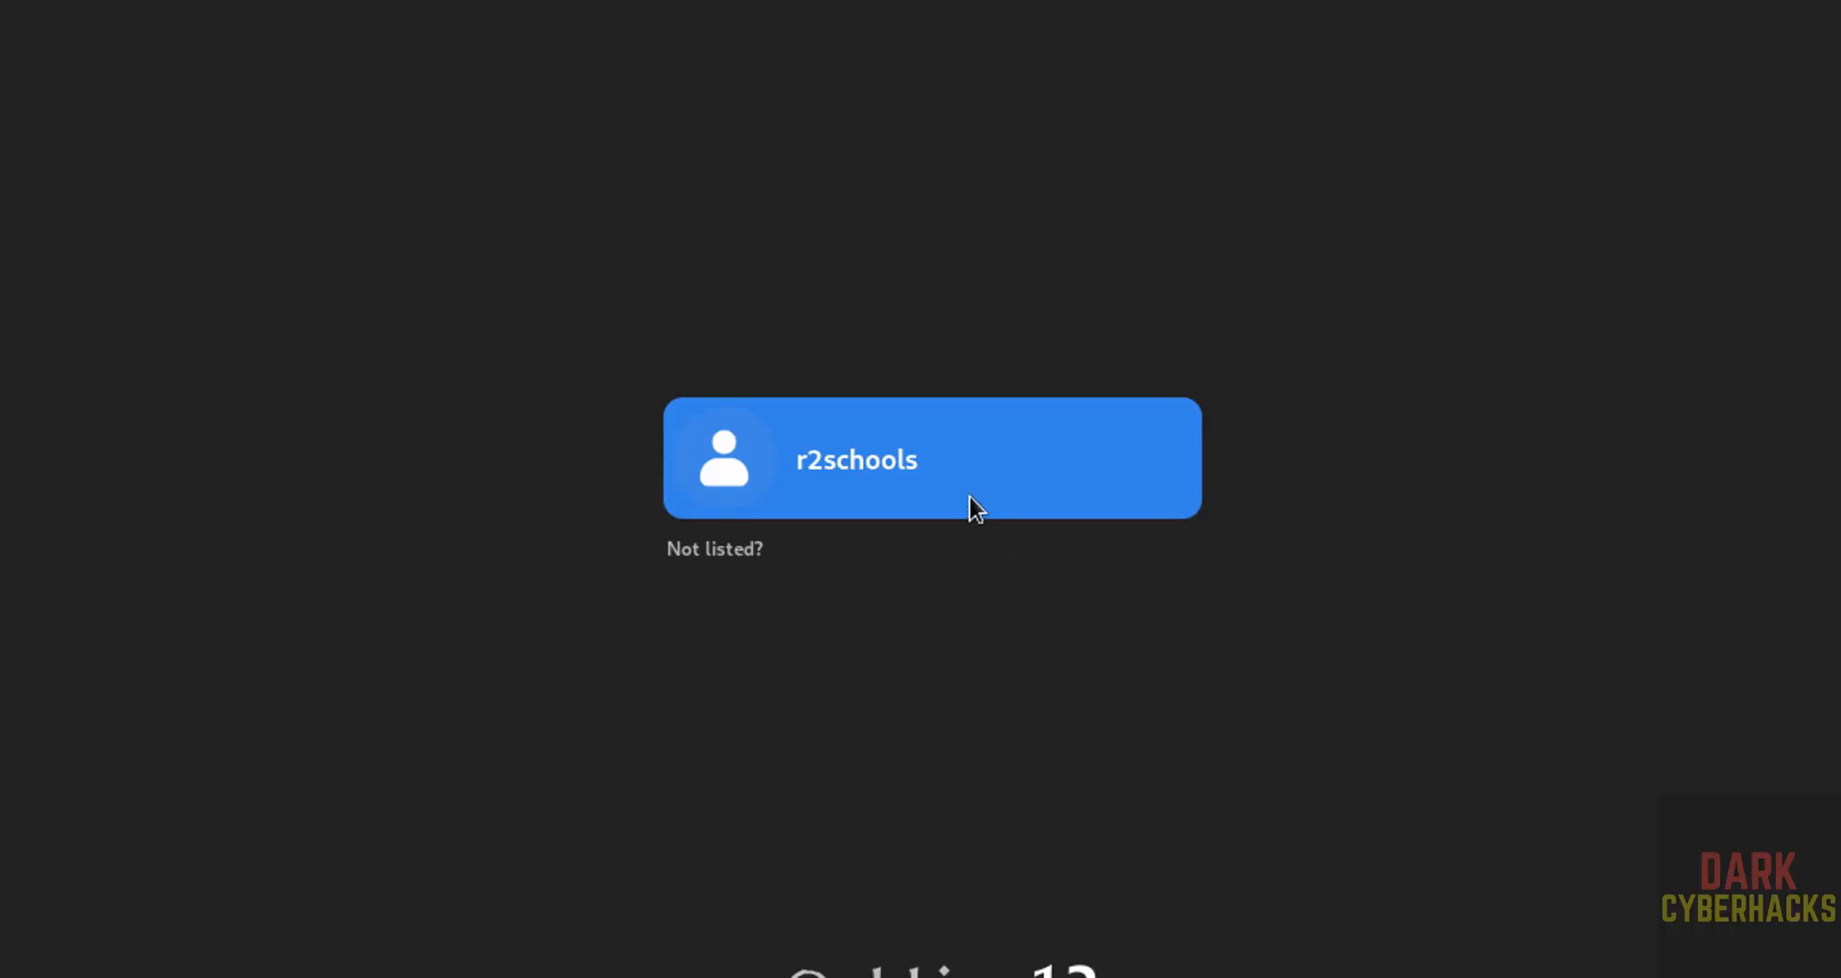
Step: Log in as the new user with the account password and show the applications grid
click(970, 496)
text(•••••)
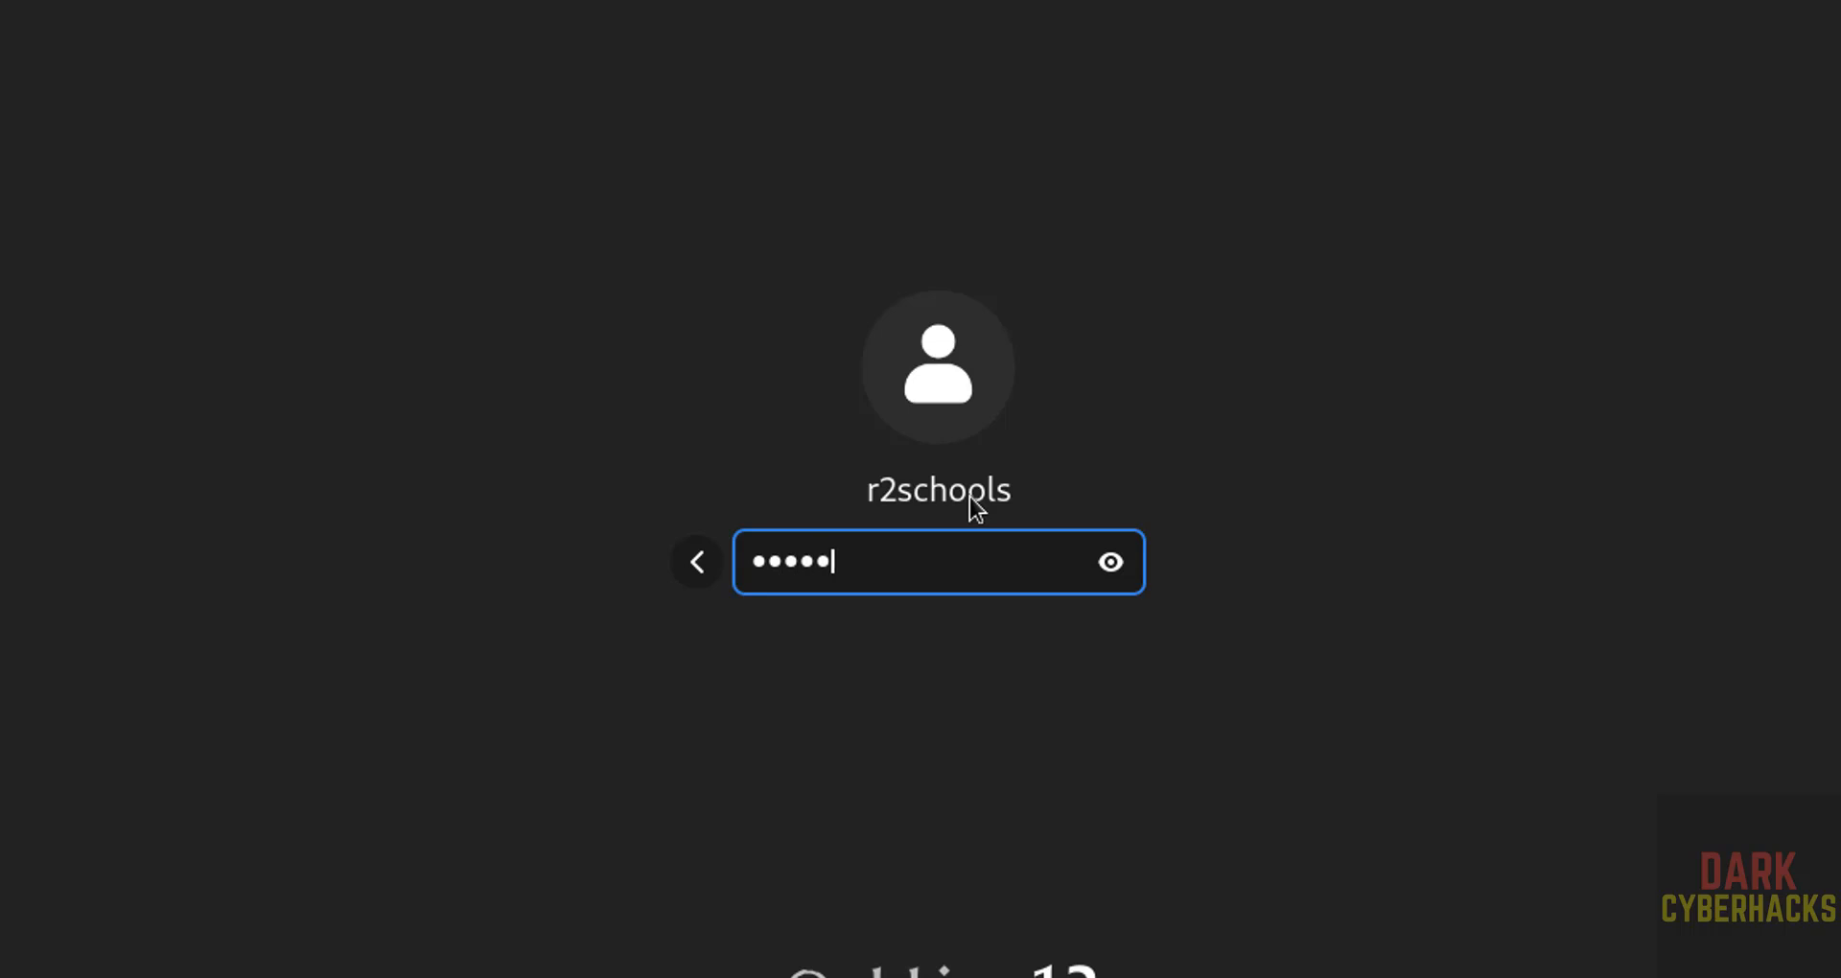
text(•••••)
key(Return)
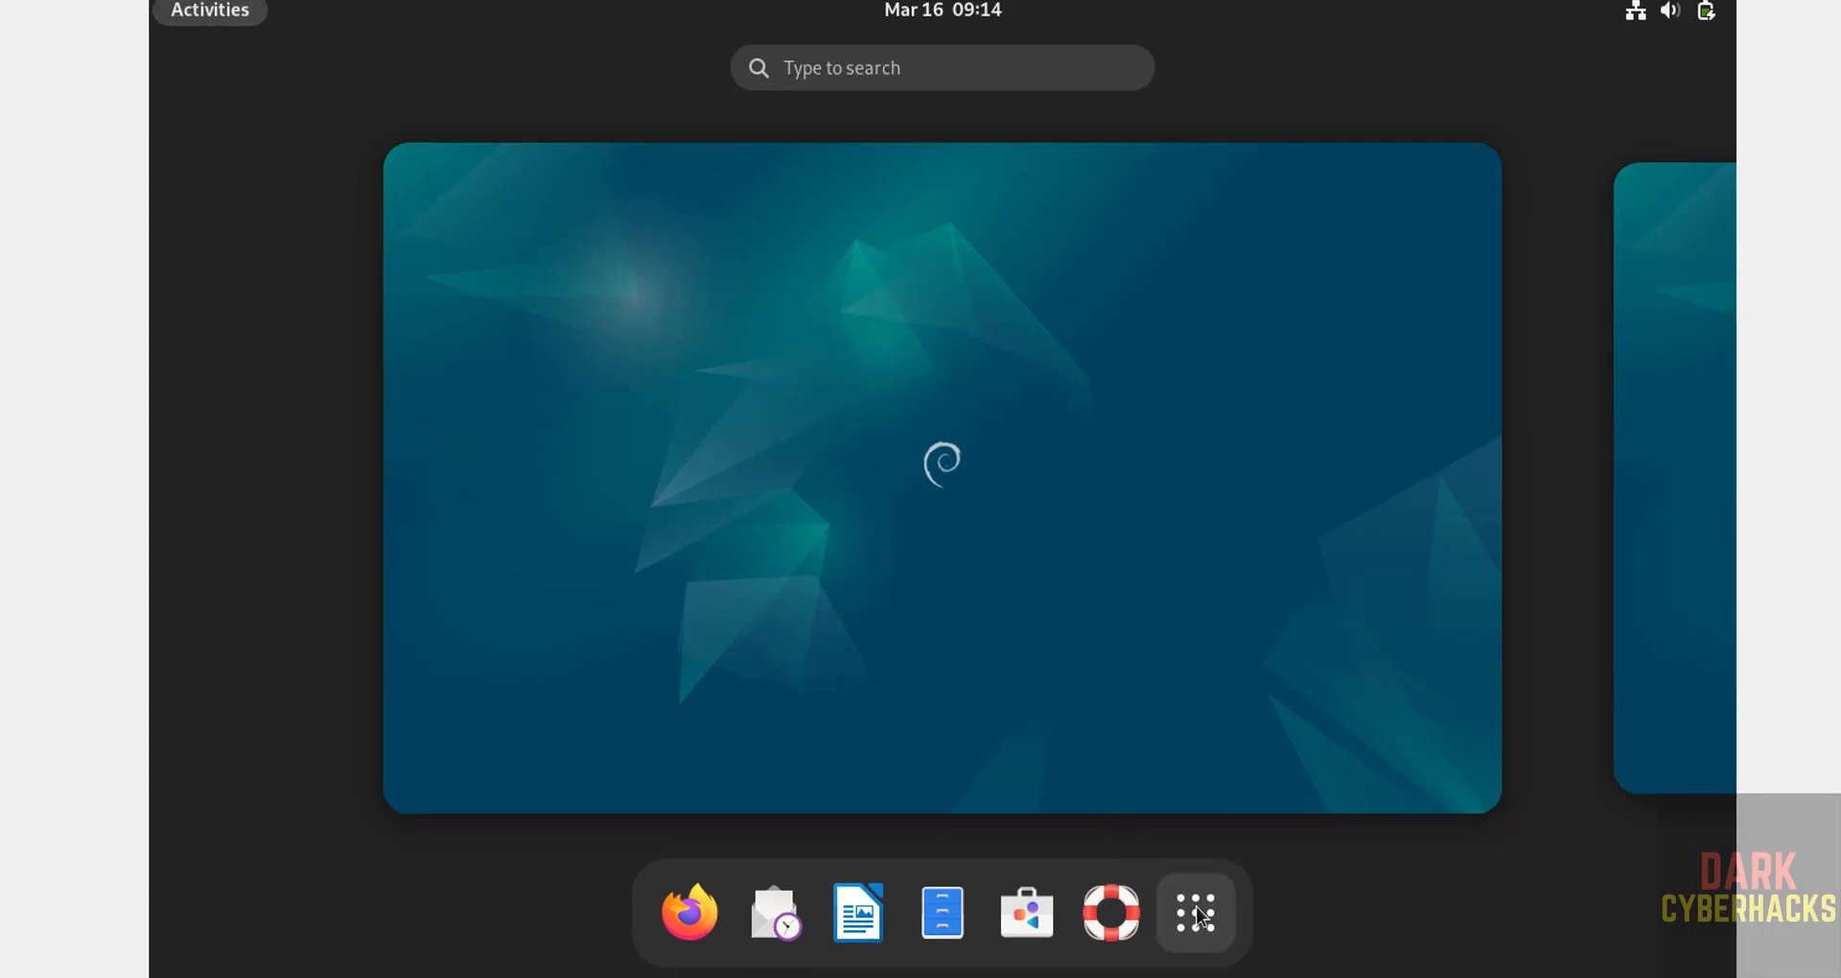
click(1197, 914)
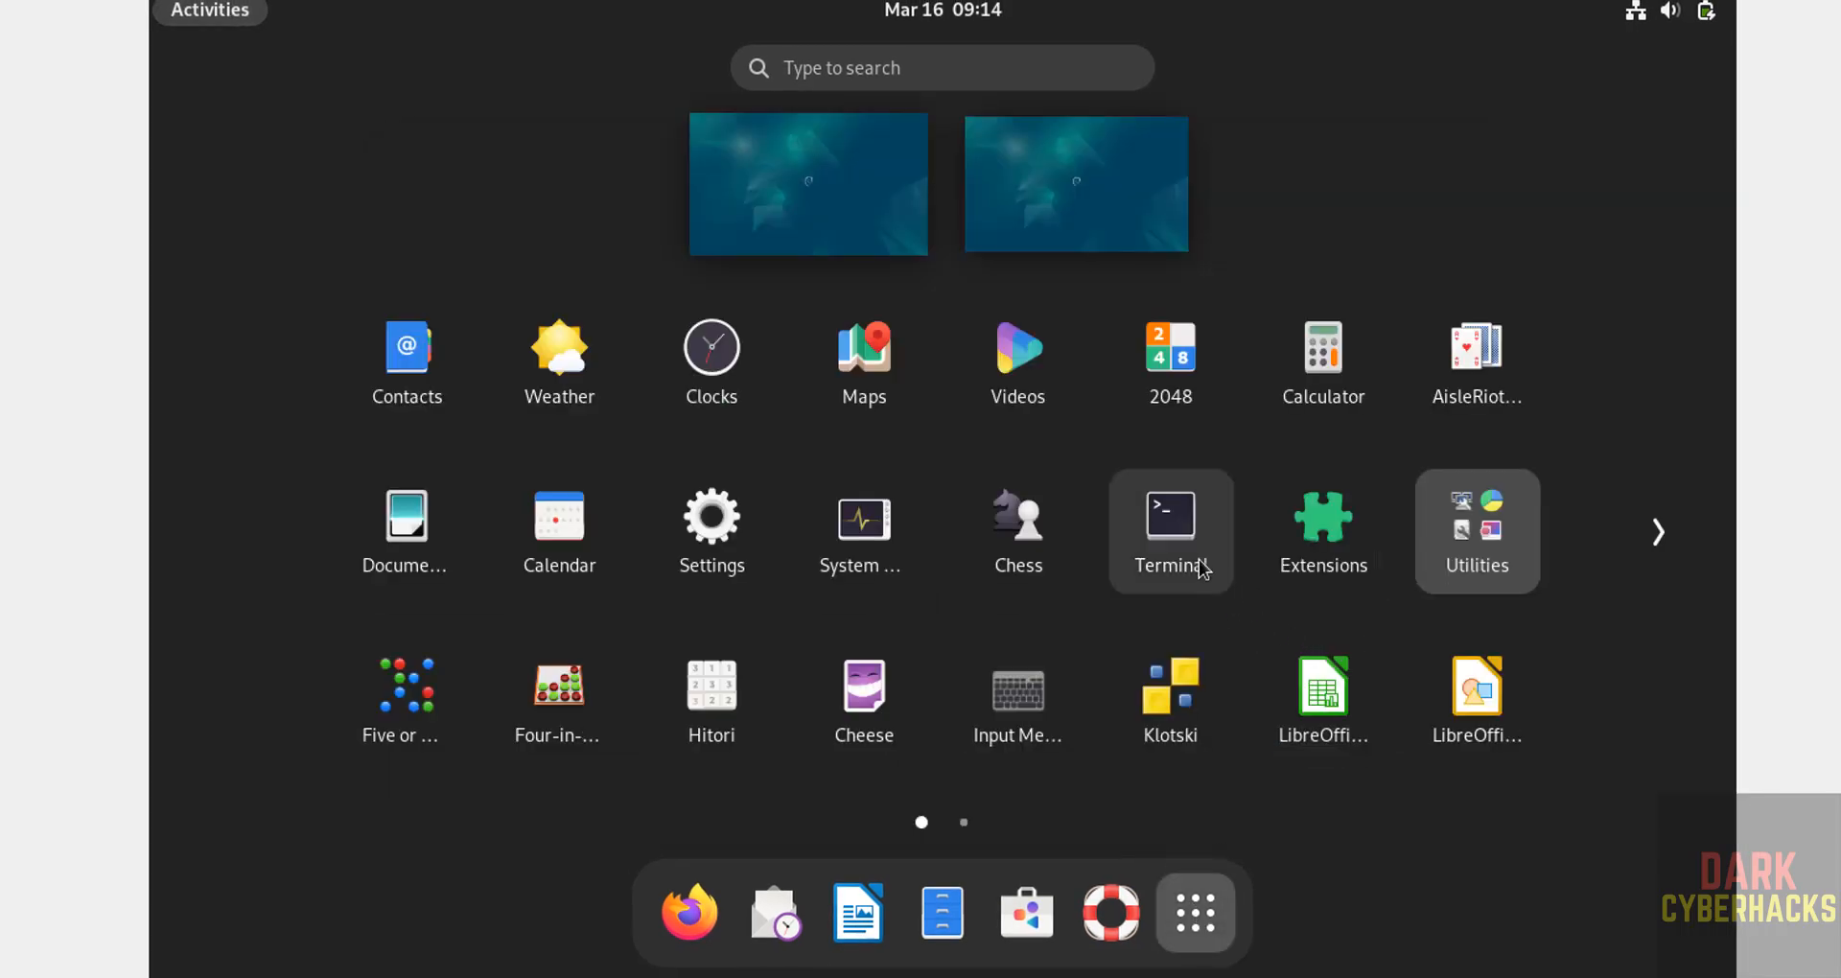
Step: Launch Terminal, move it aside, and open Preferences on the Unnamed profile's text settings
click(1171, 576)
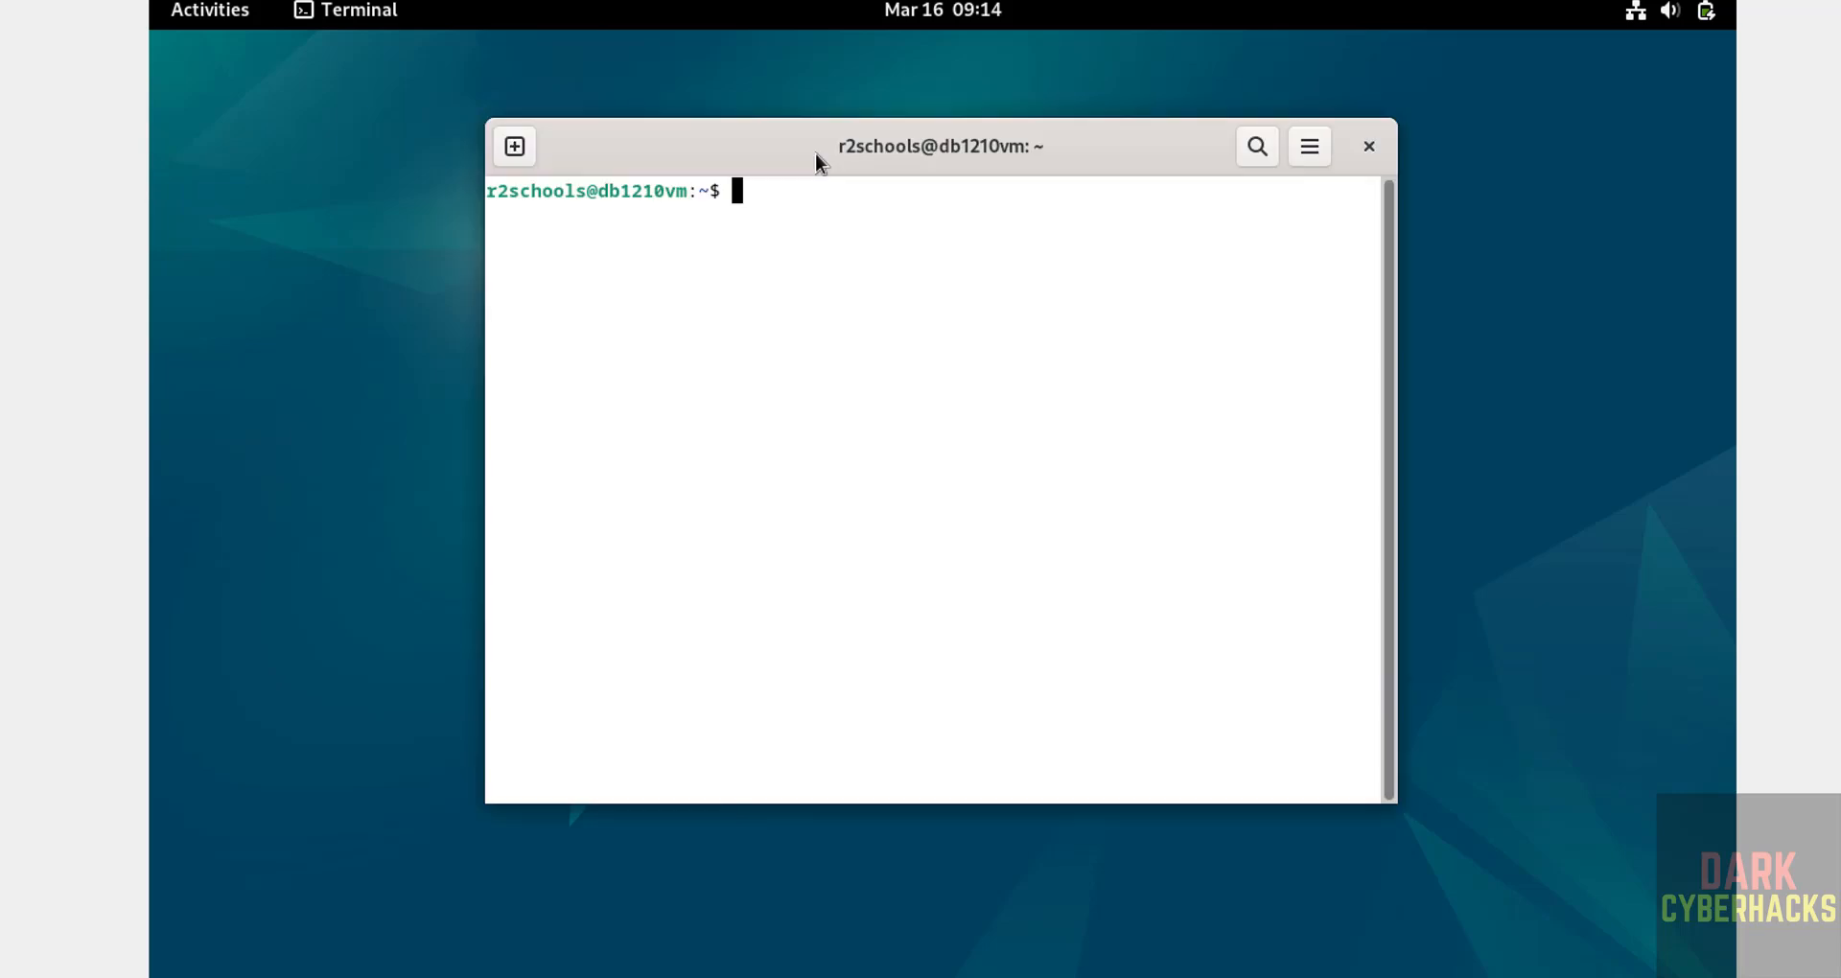
drag(807, 160, 547, 75)
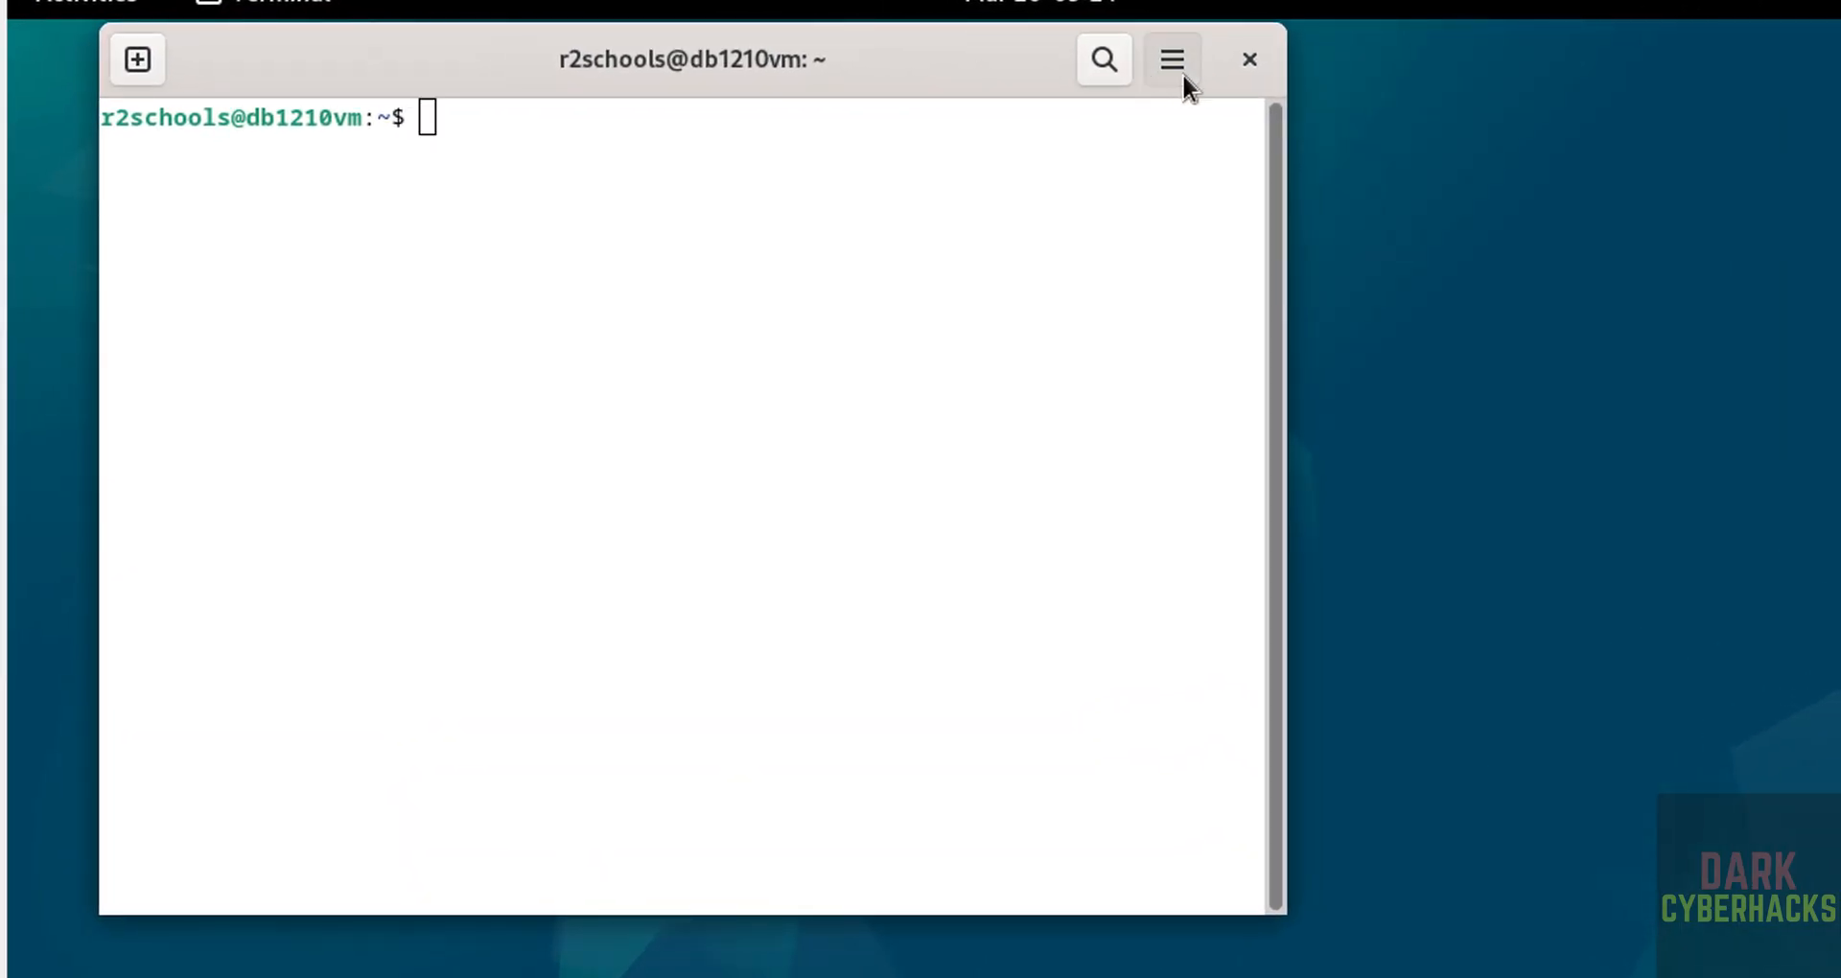
click(1182, 73)
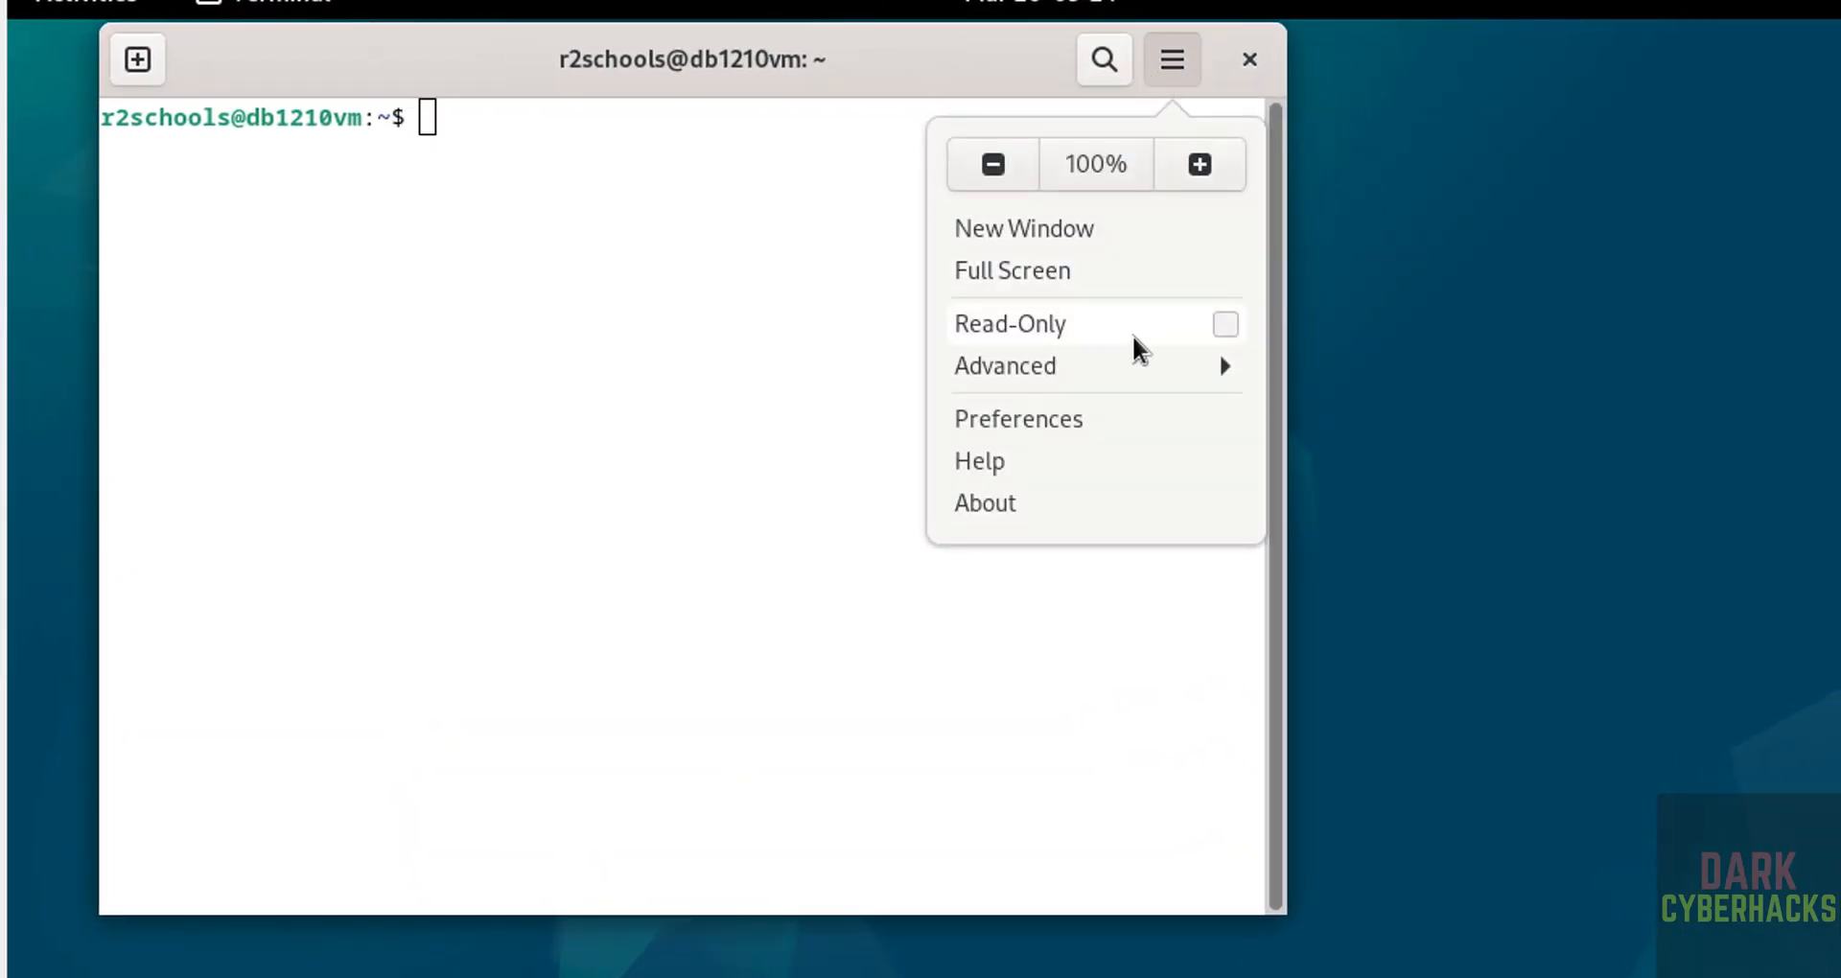
click(1078, 403)
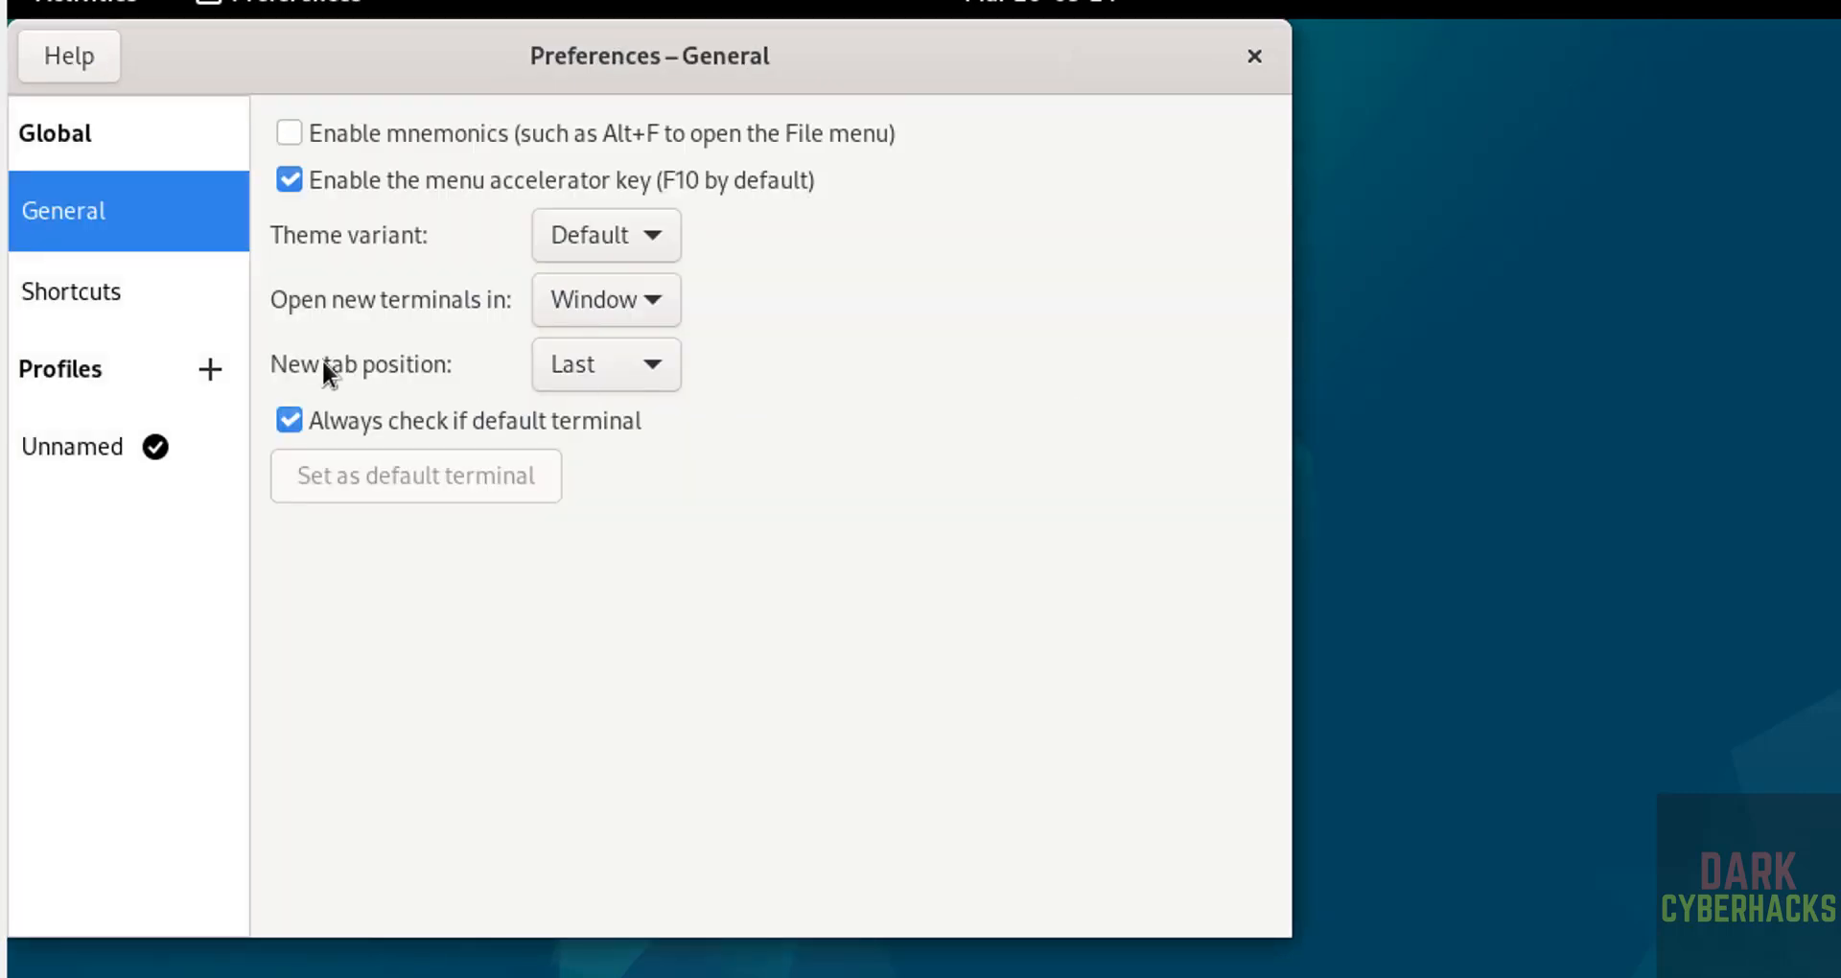
click(80, 442)
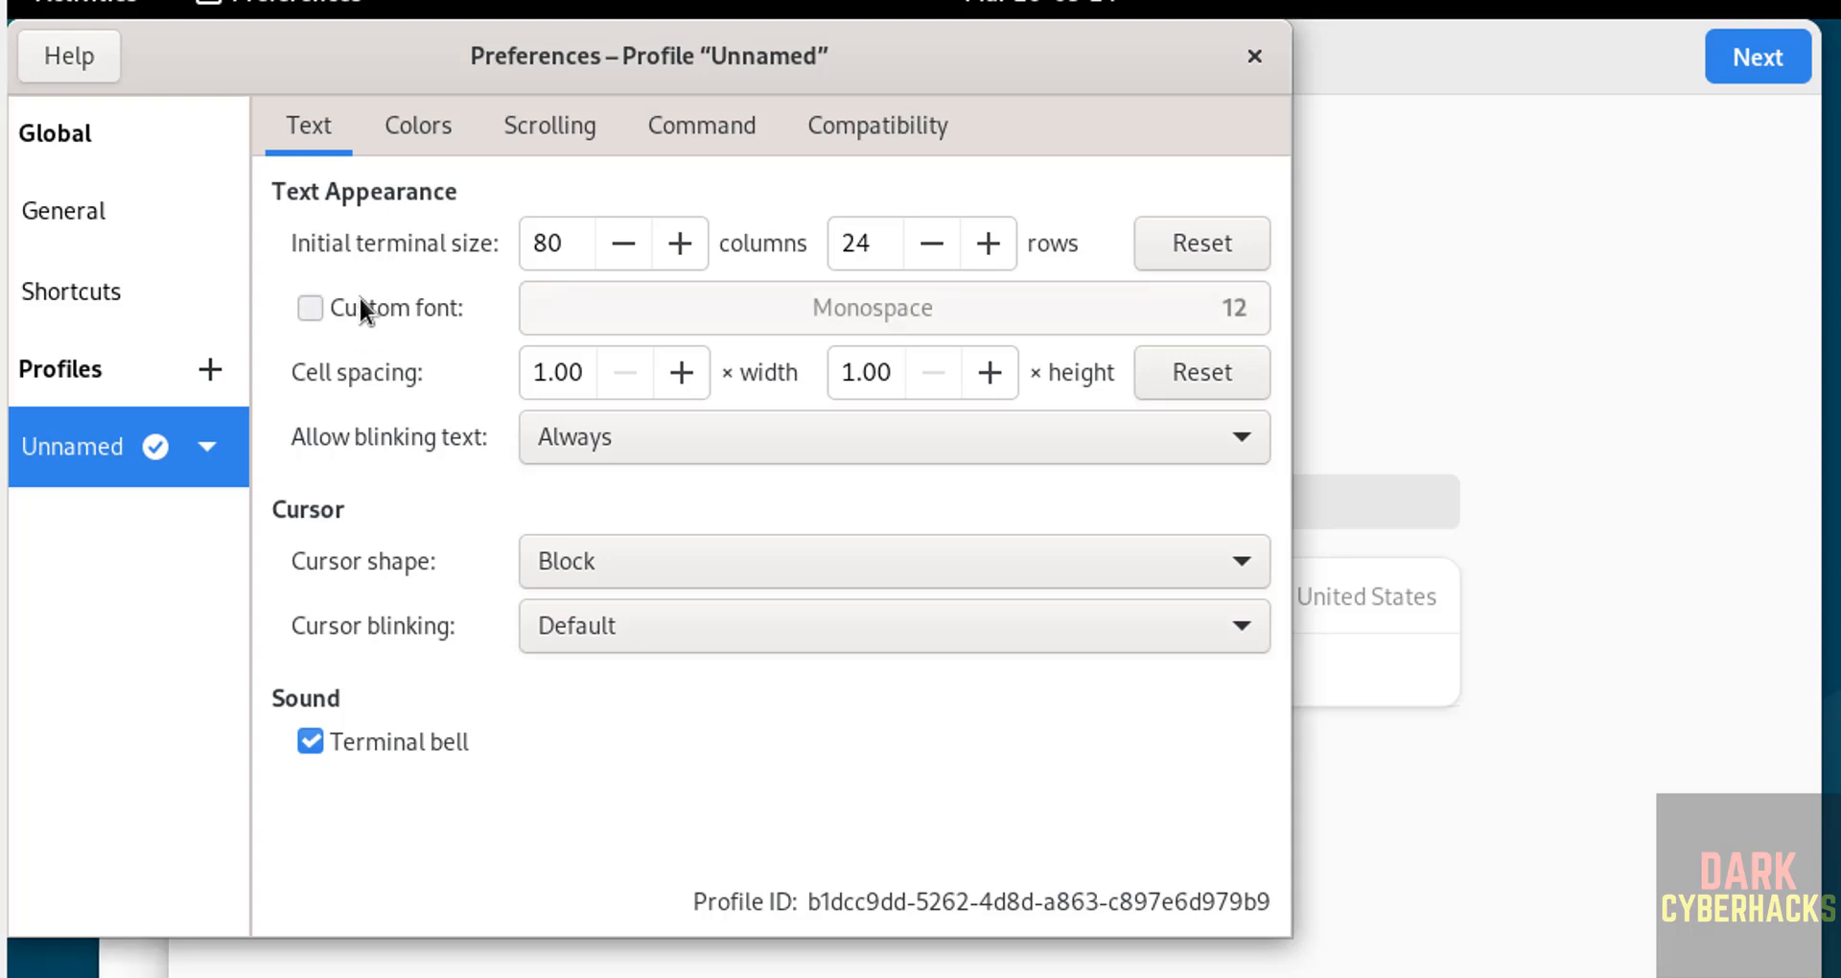
Step: Give the Unnamed profile a custom Monospace 14 font, then close Preferences
click(361, 306)
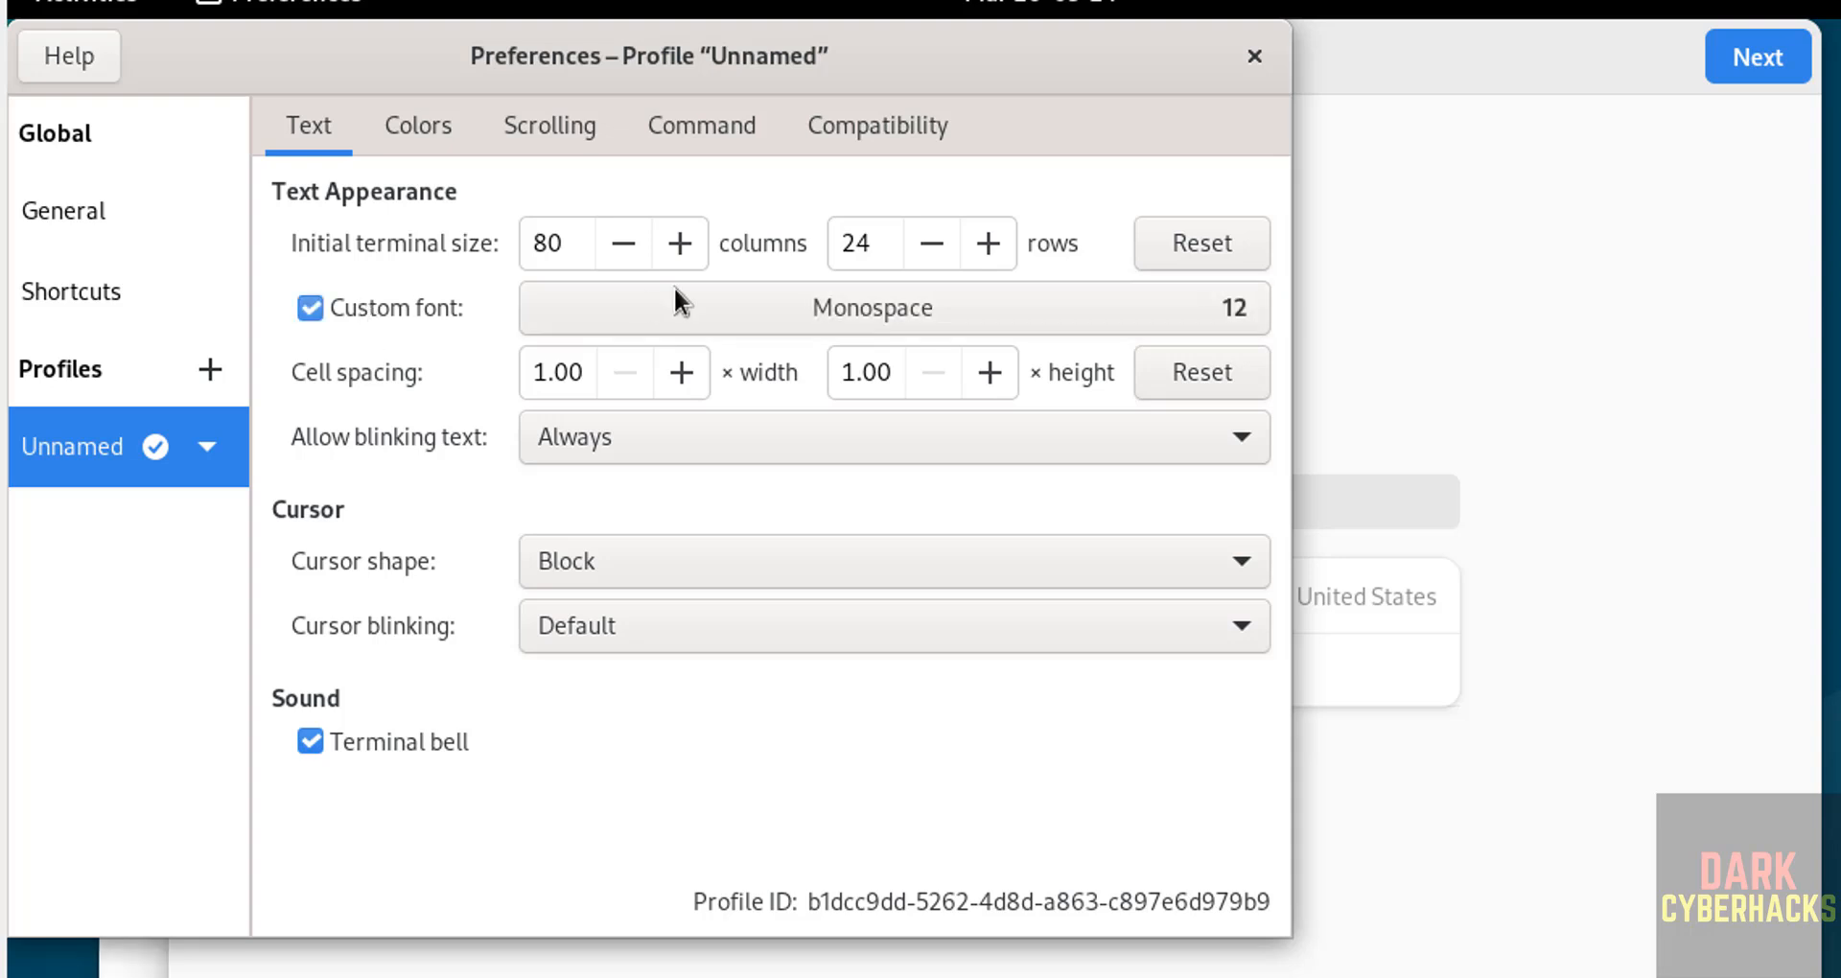
click(1213, 308)
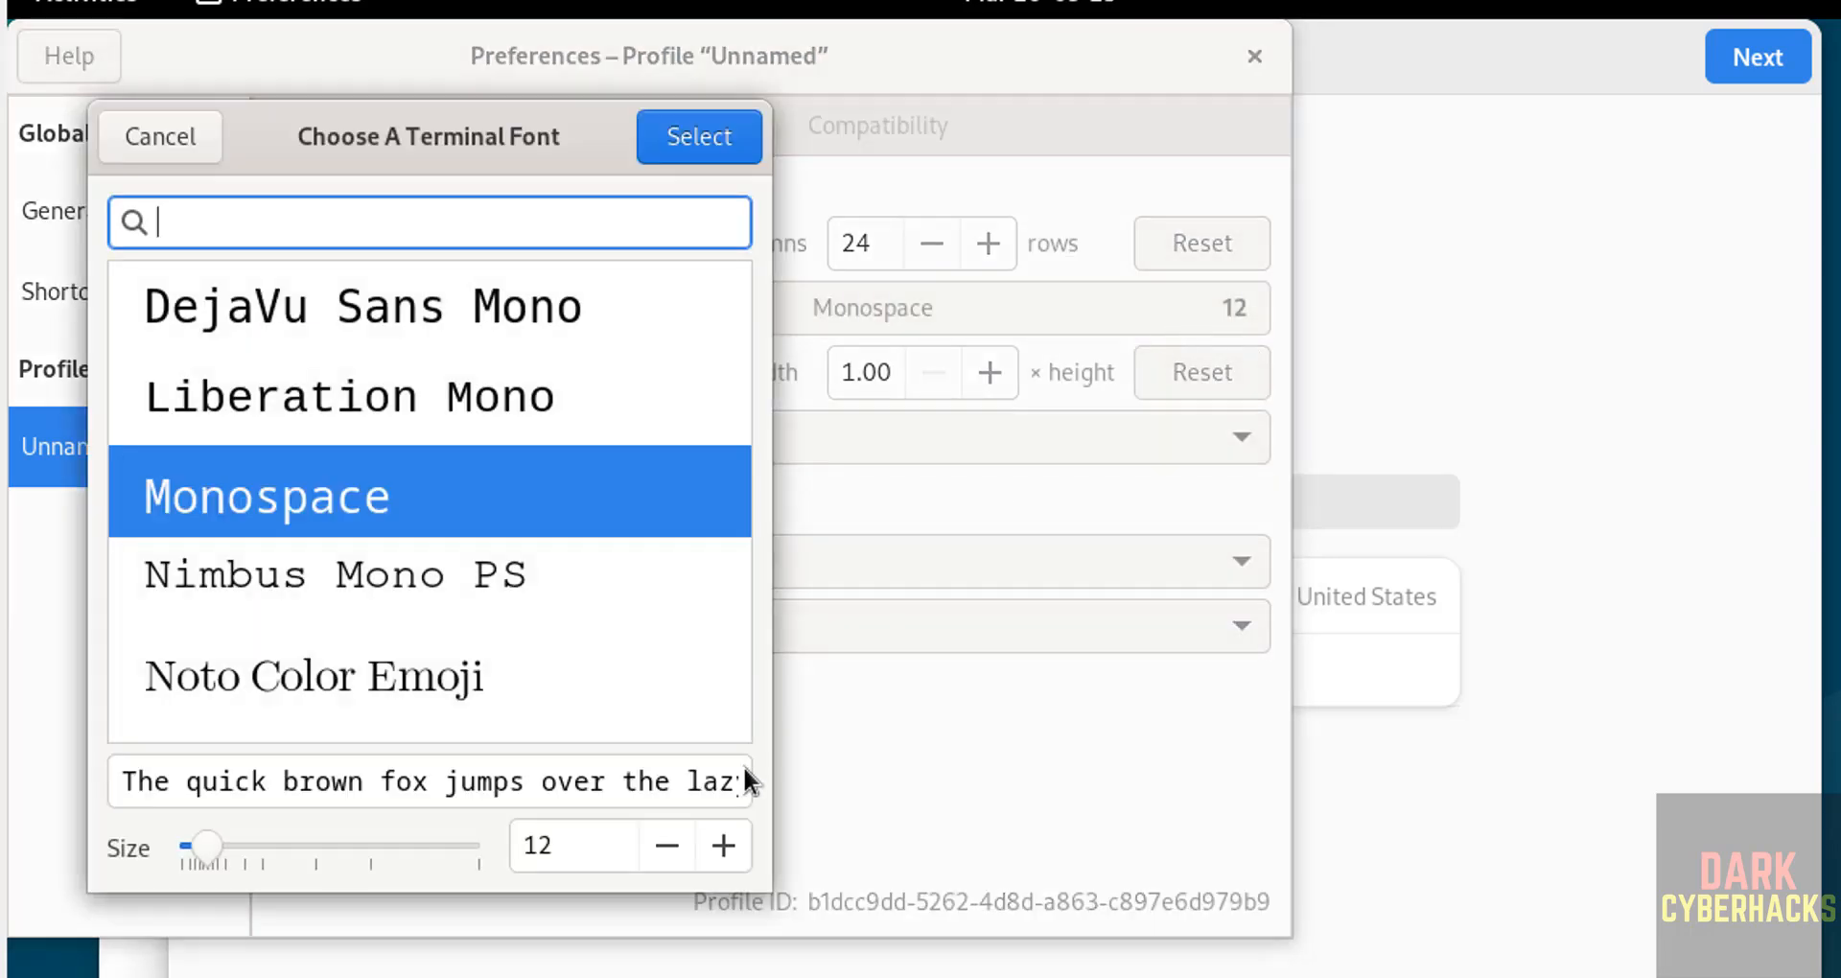
click(721, 847)
click(721, 847)
click(706, 134)
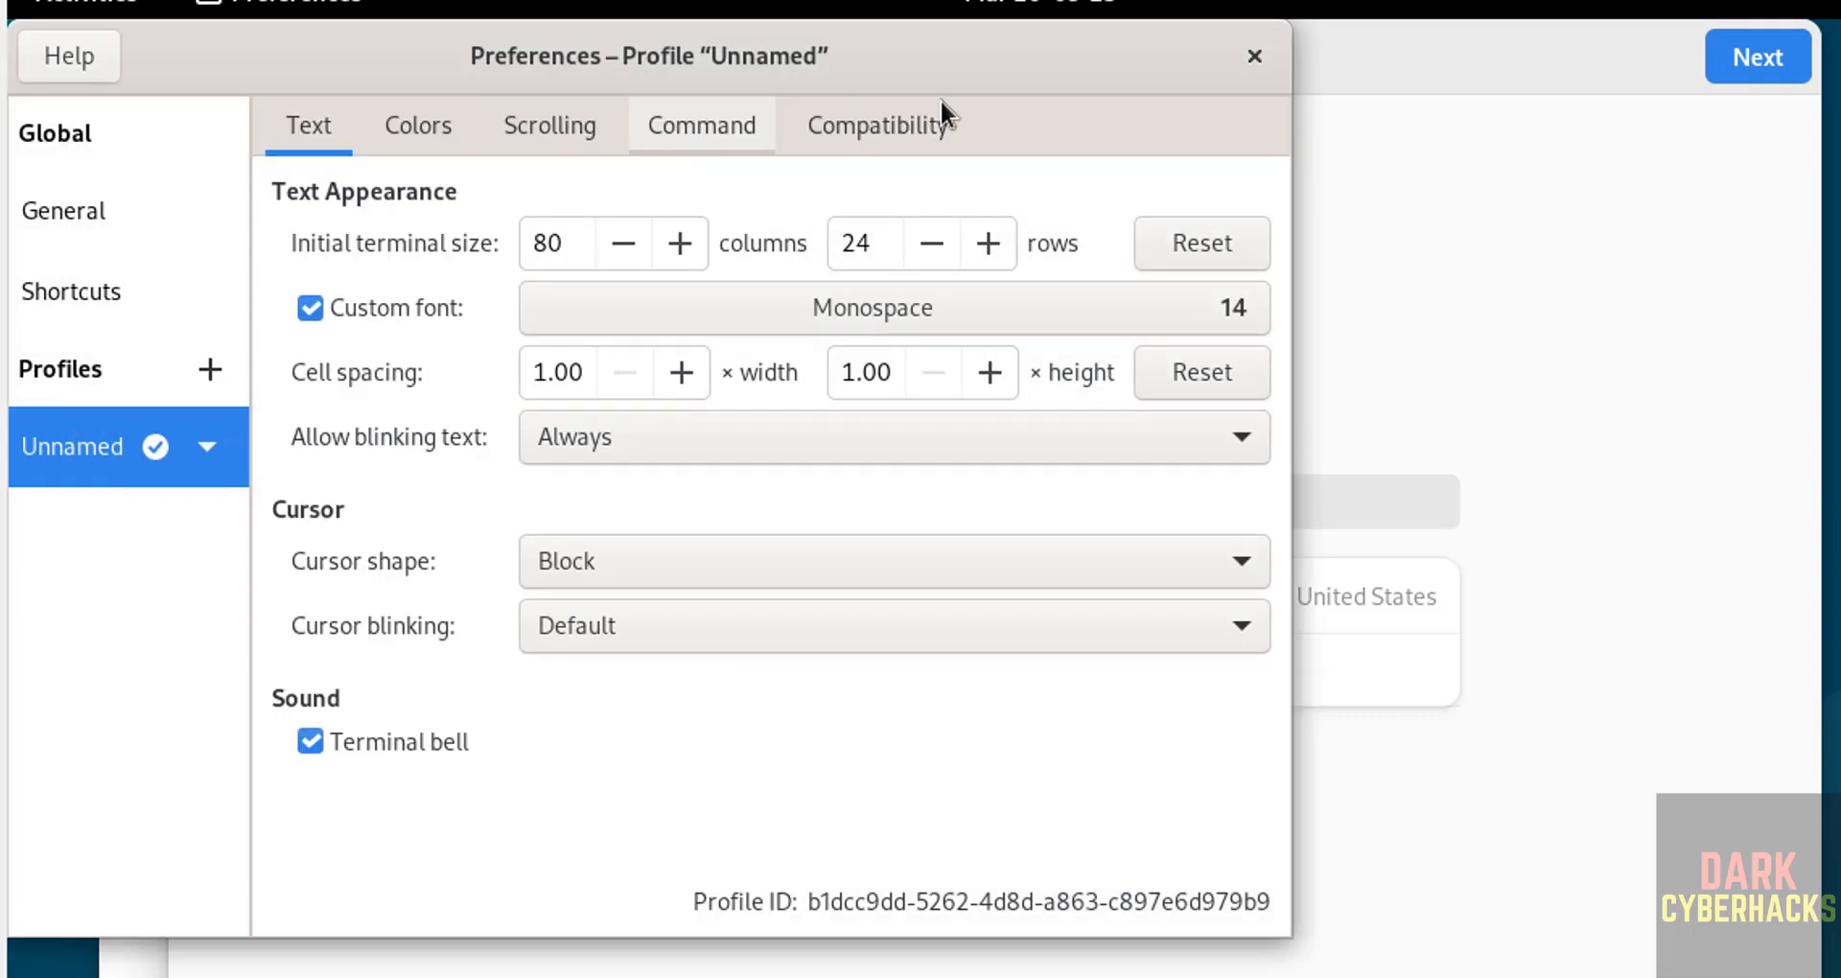
click(1254, 55)
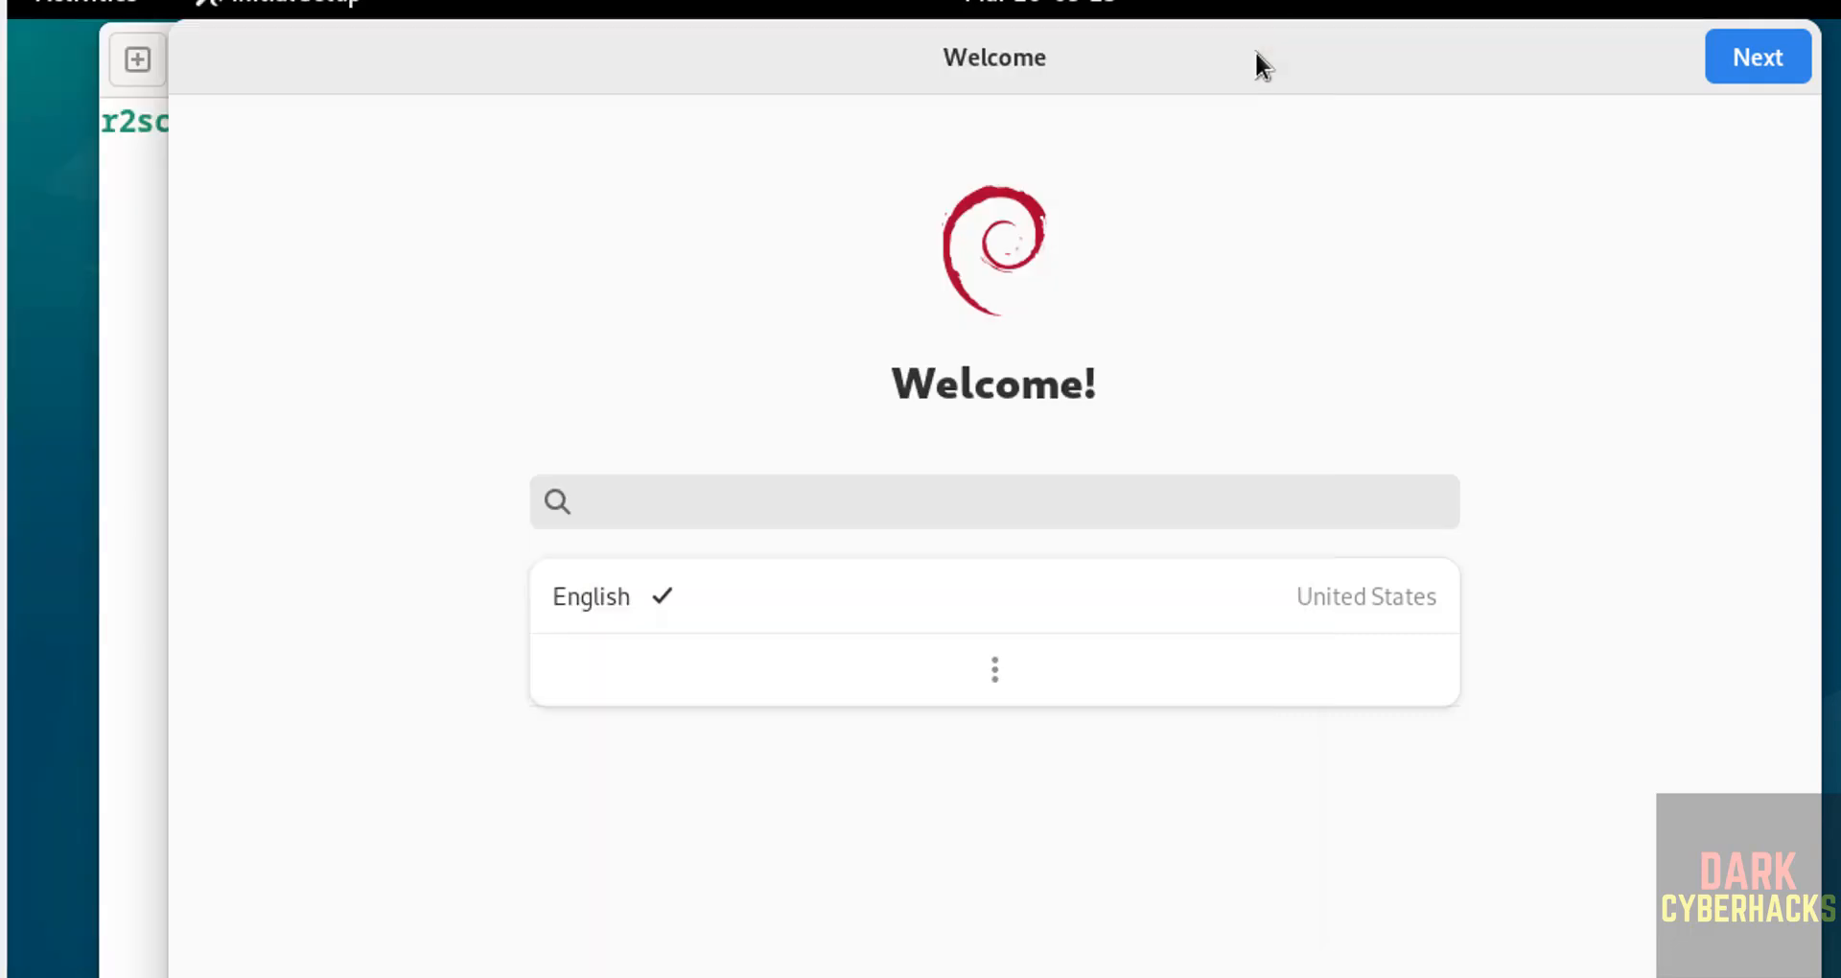
click(129, 309)
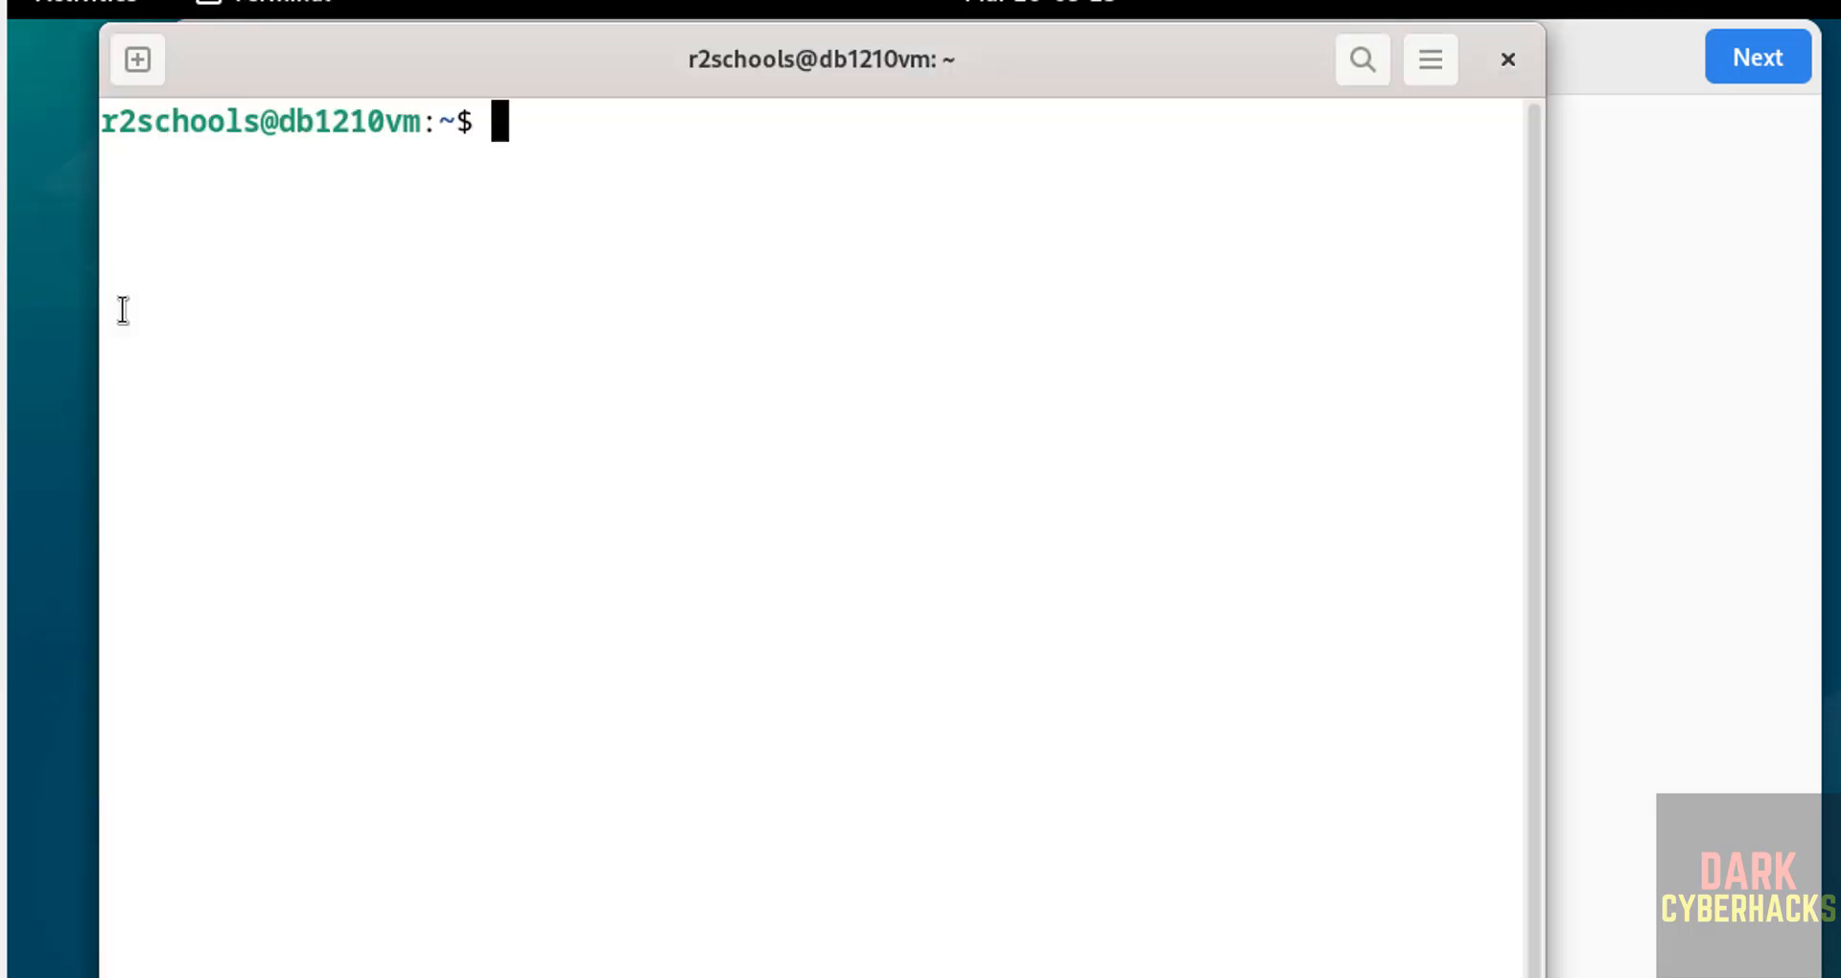
Step: Keep English language and English (US) layout, pass Privacy, and skip Online Accounts
click(1701, 240)
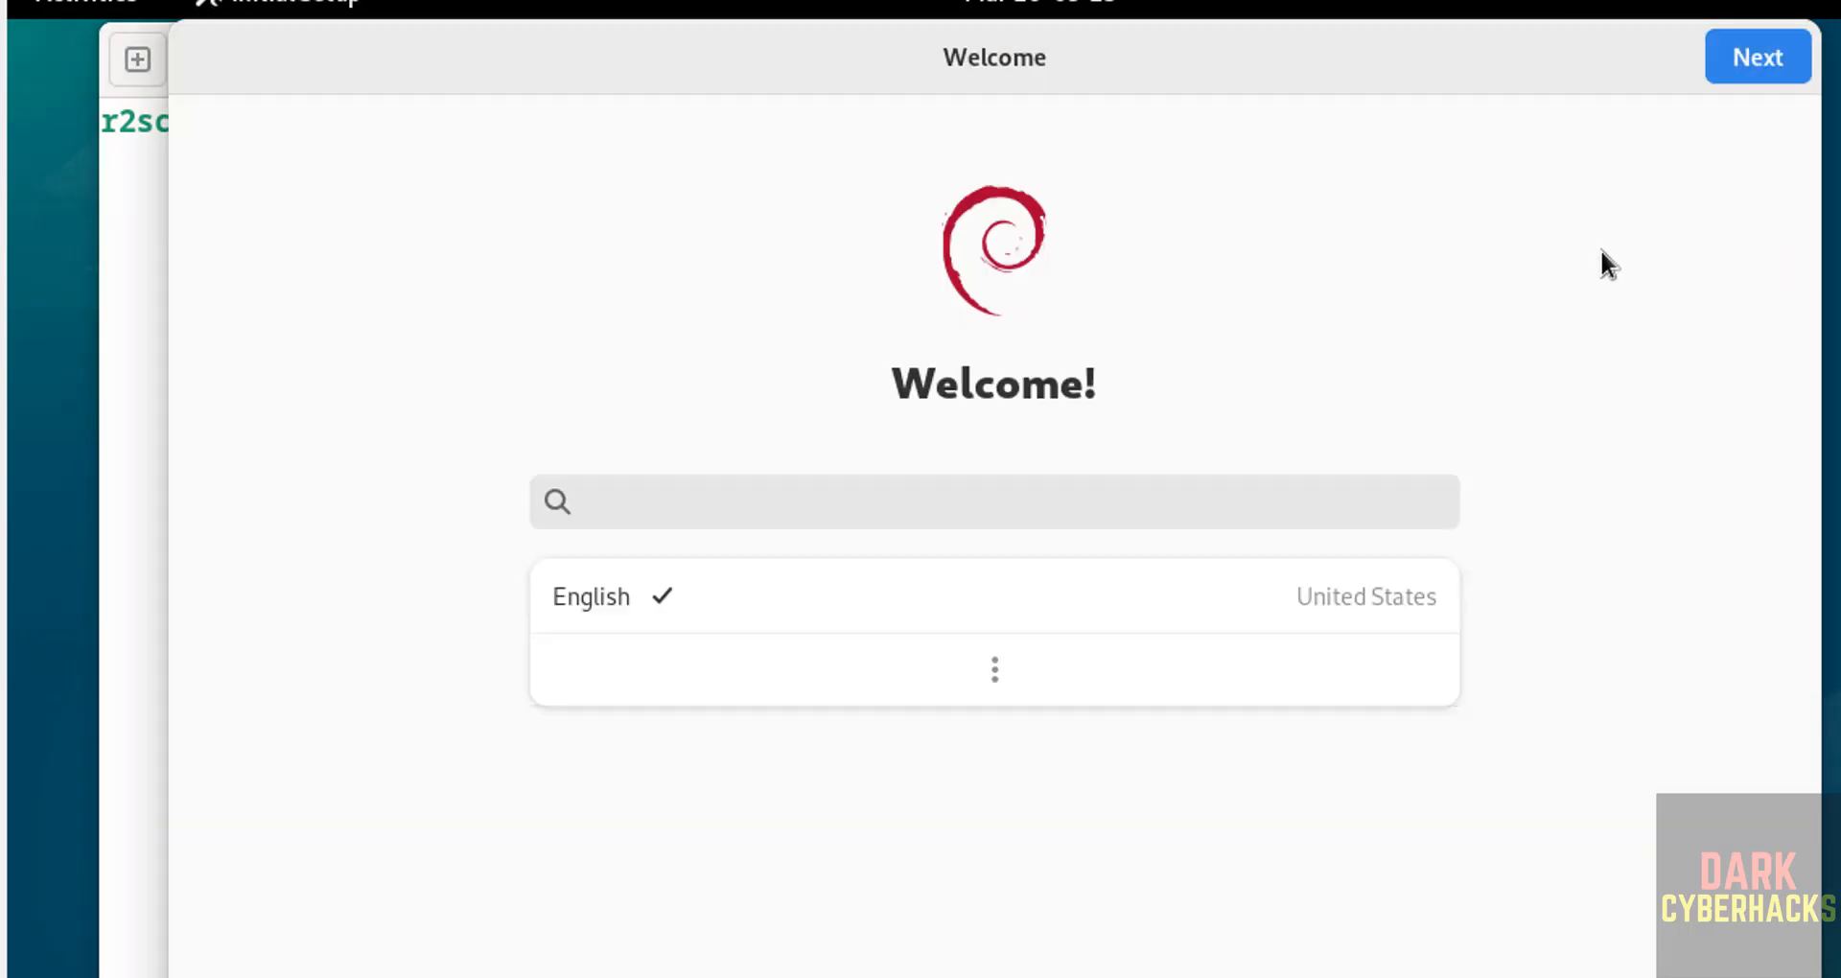
click(1733, 57)
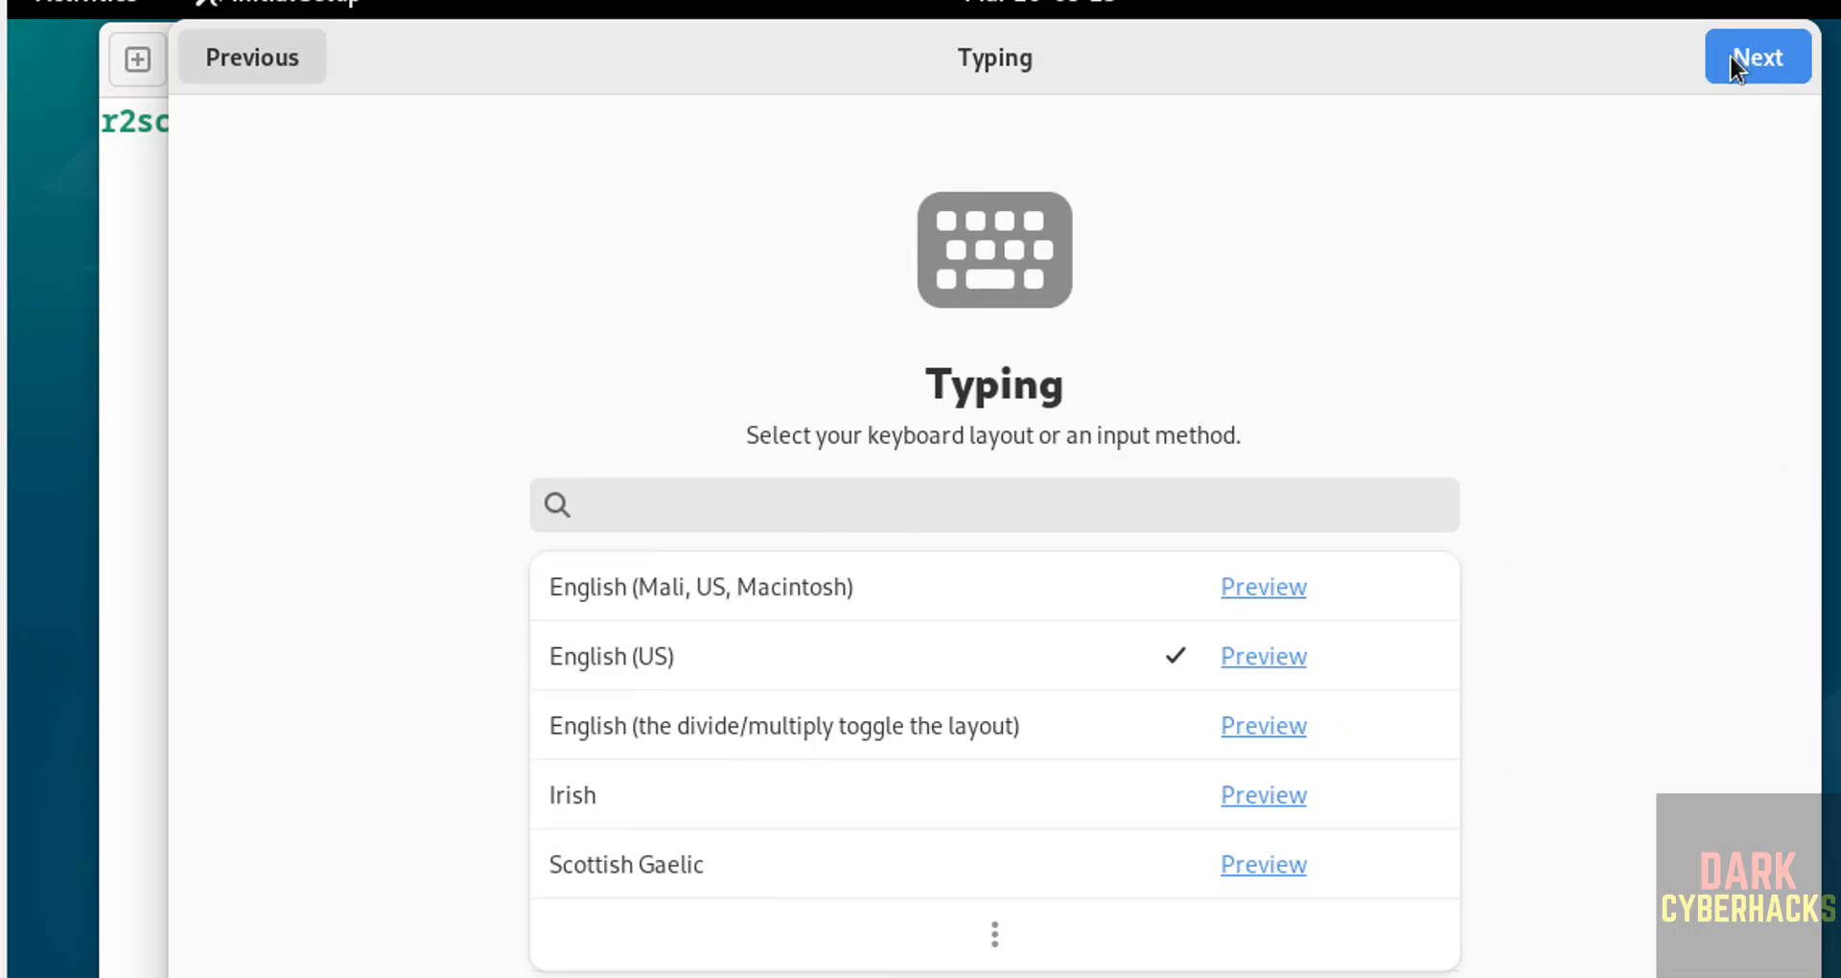
click(1731, 57)
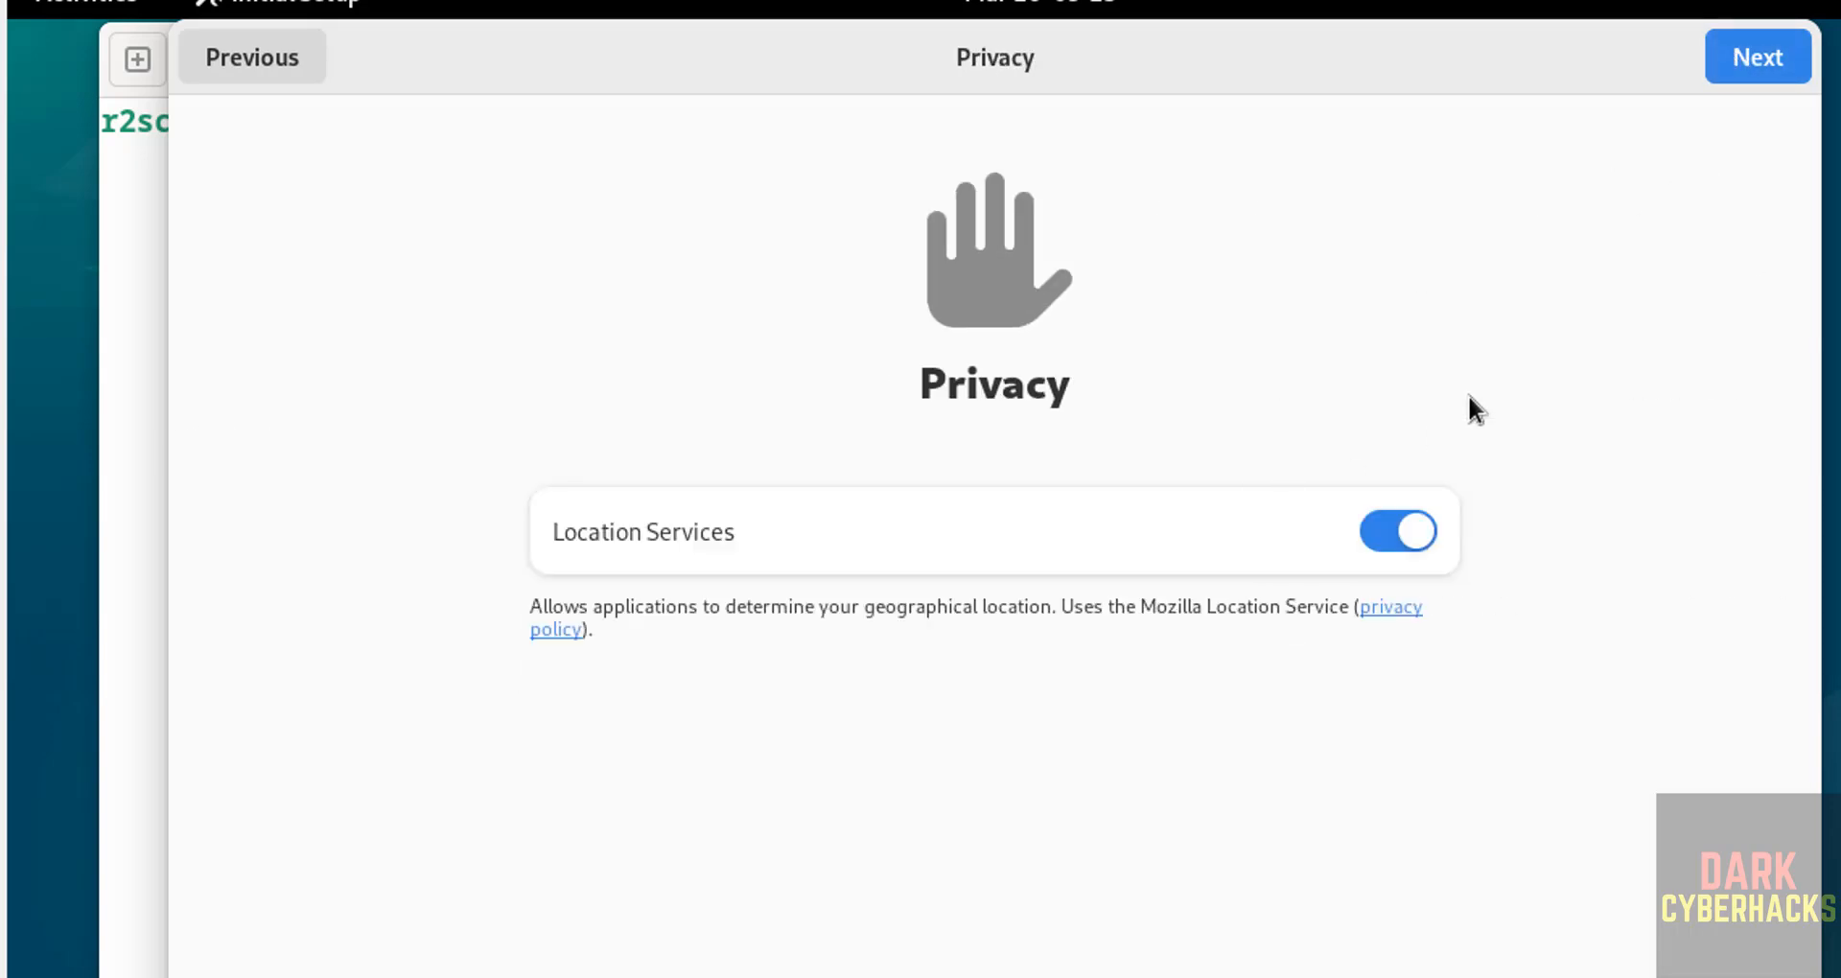
click(1768, 61)
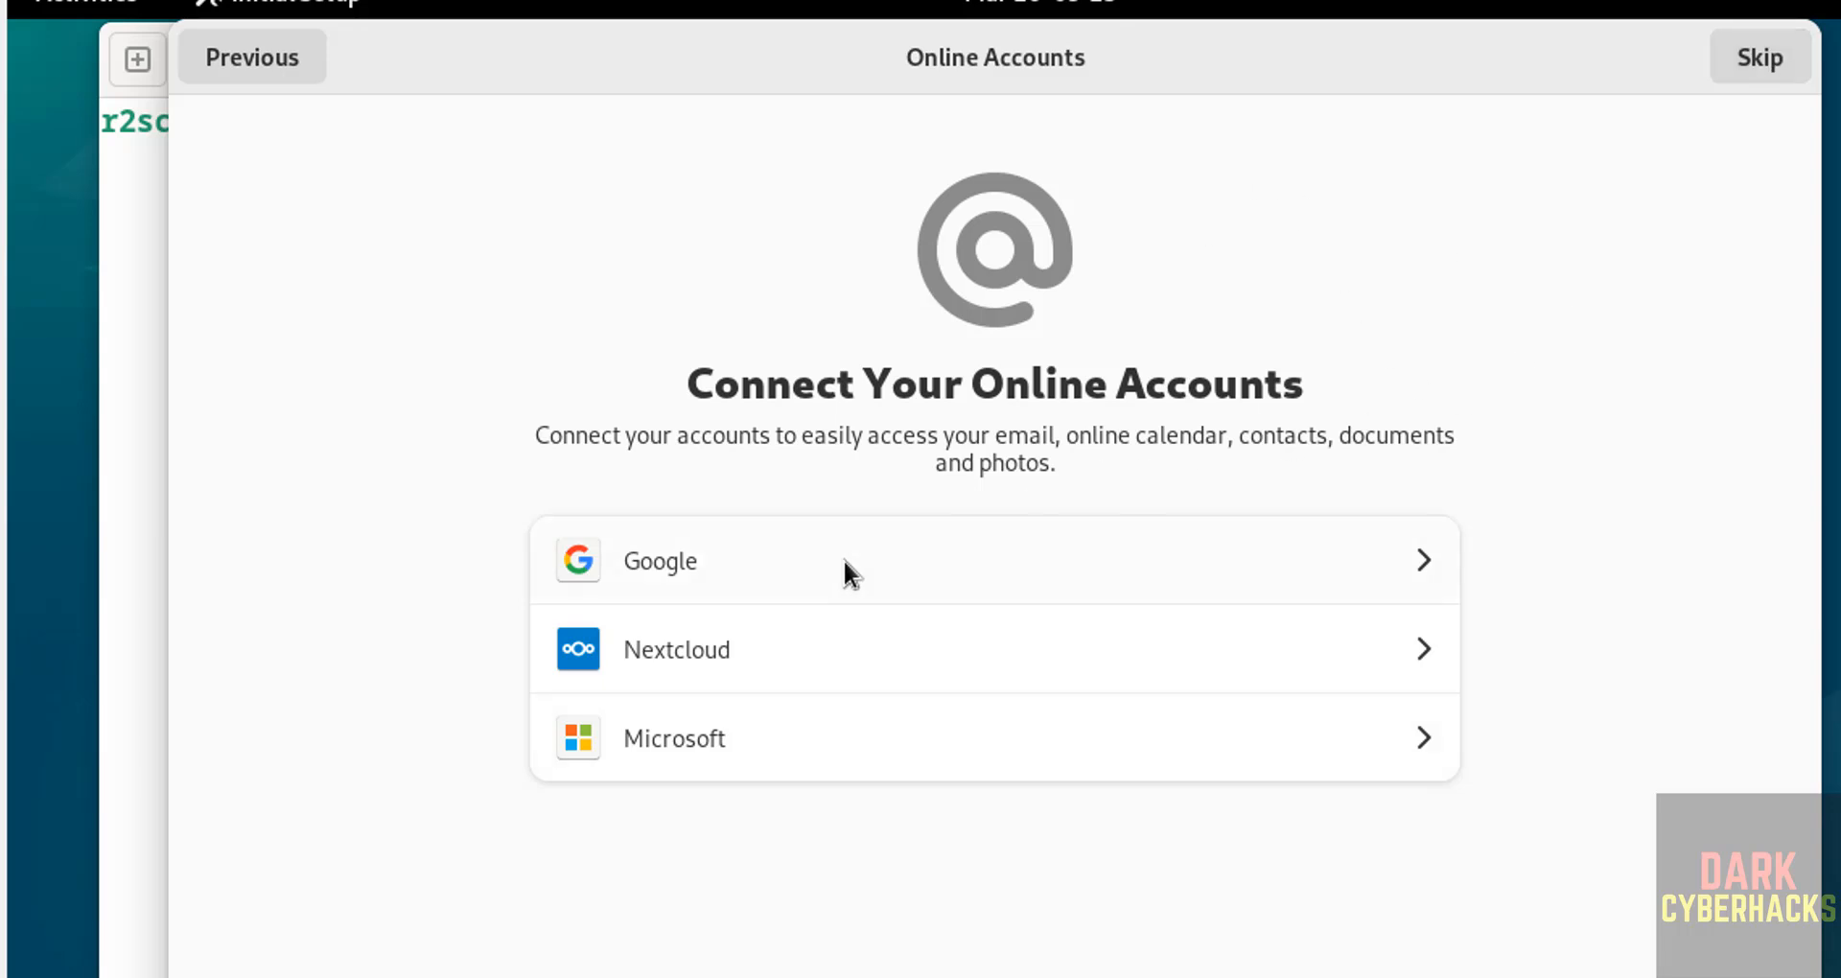
click(1764, 59)
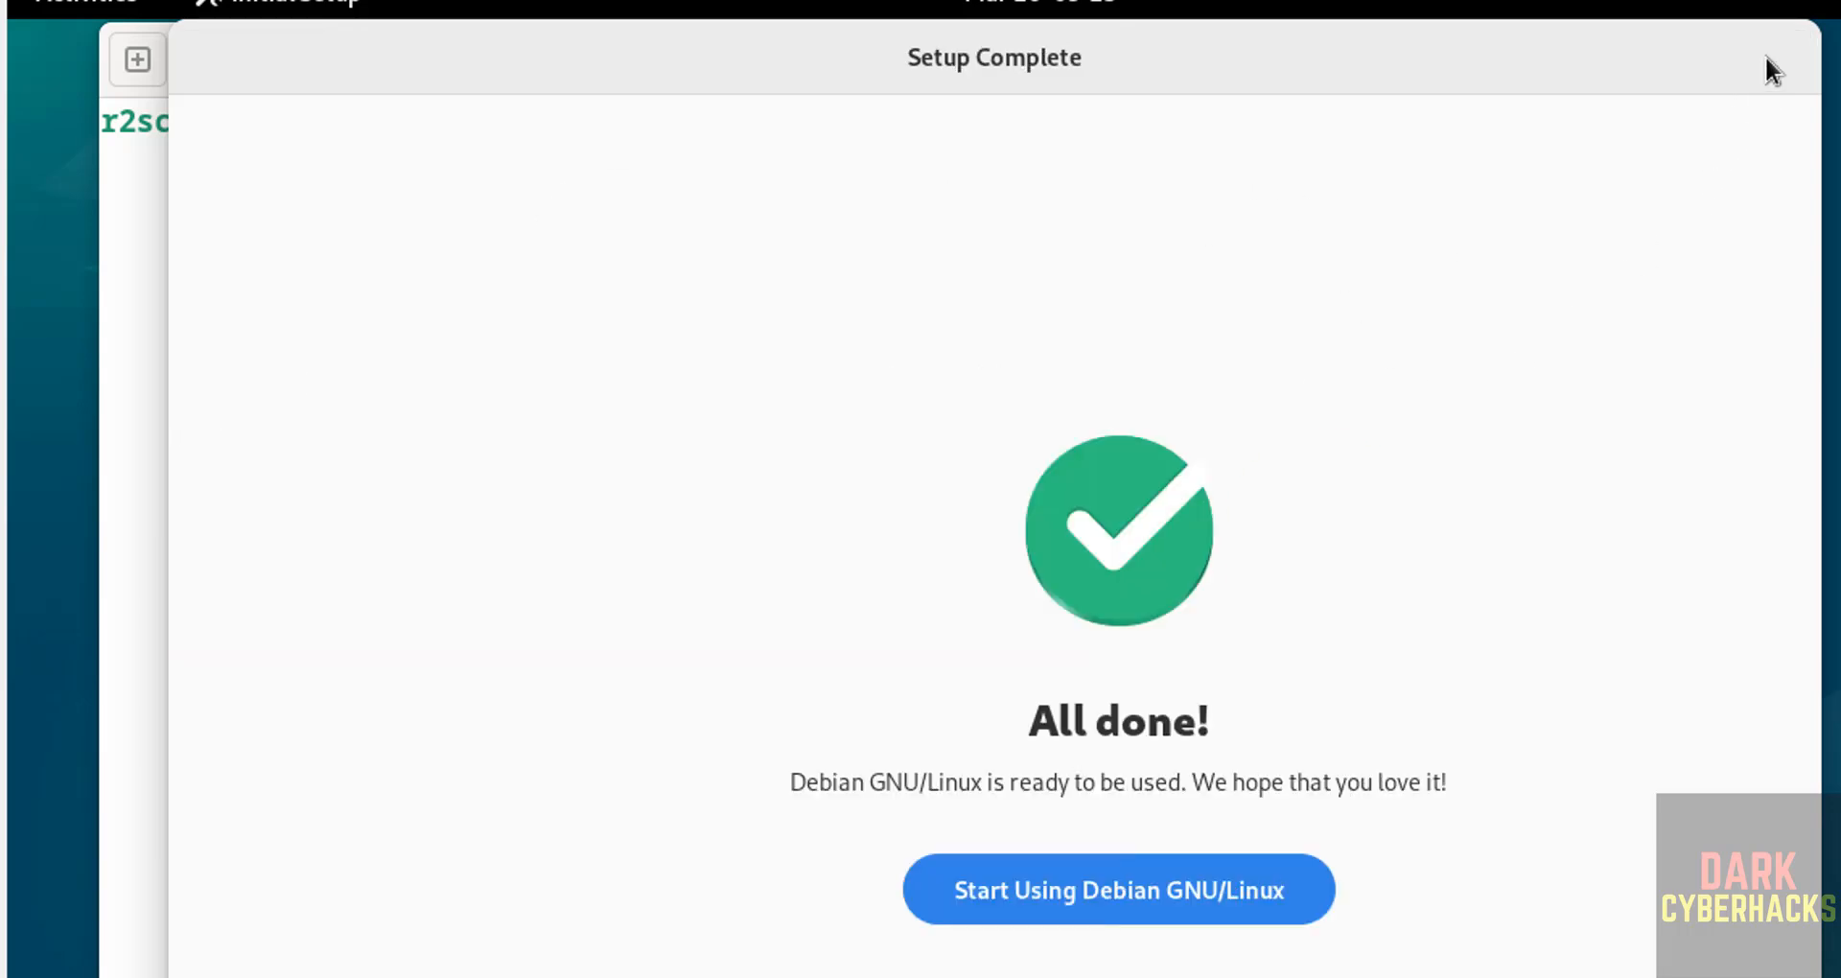
Step: Finish initial setup and display /etc/os-release with more in the terminal
click(900, 889)
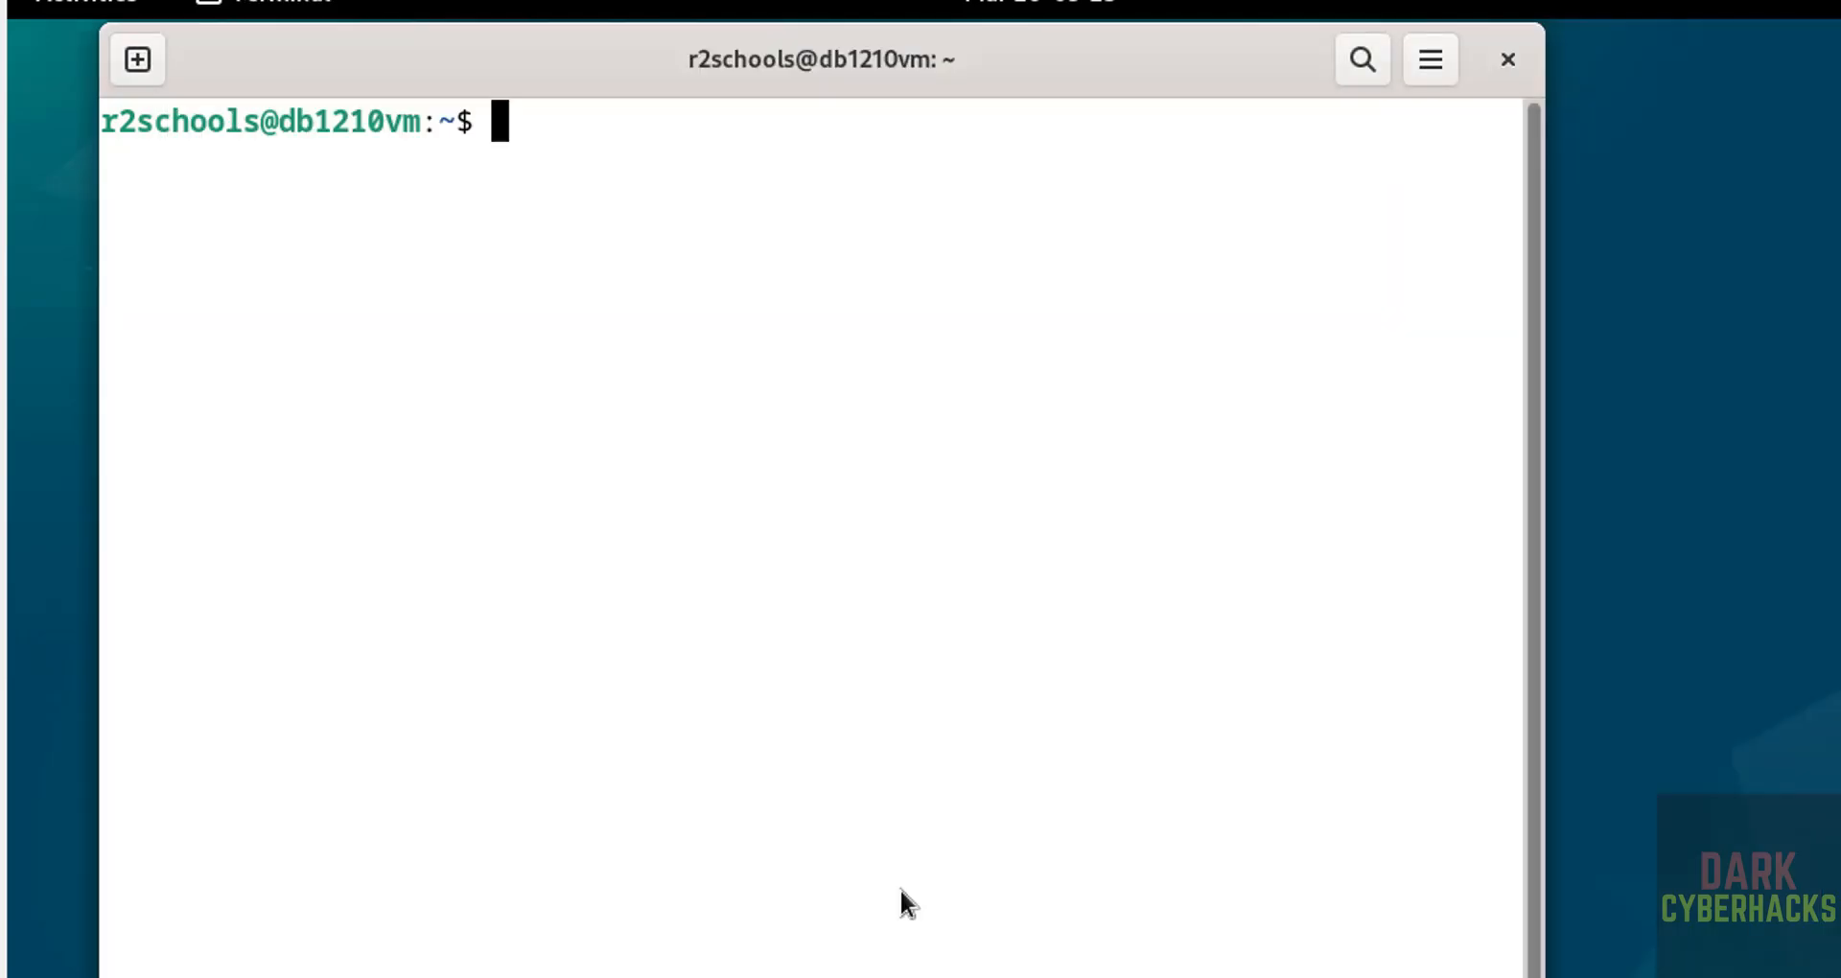
text(mo)
key(BackSpace)
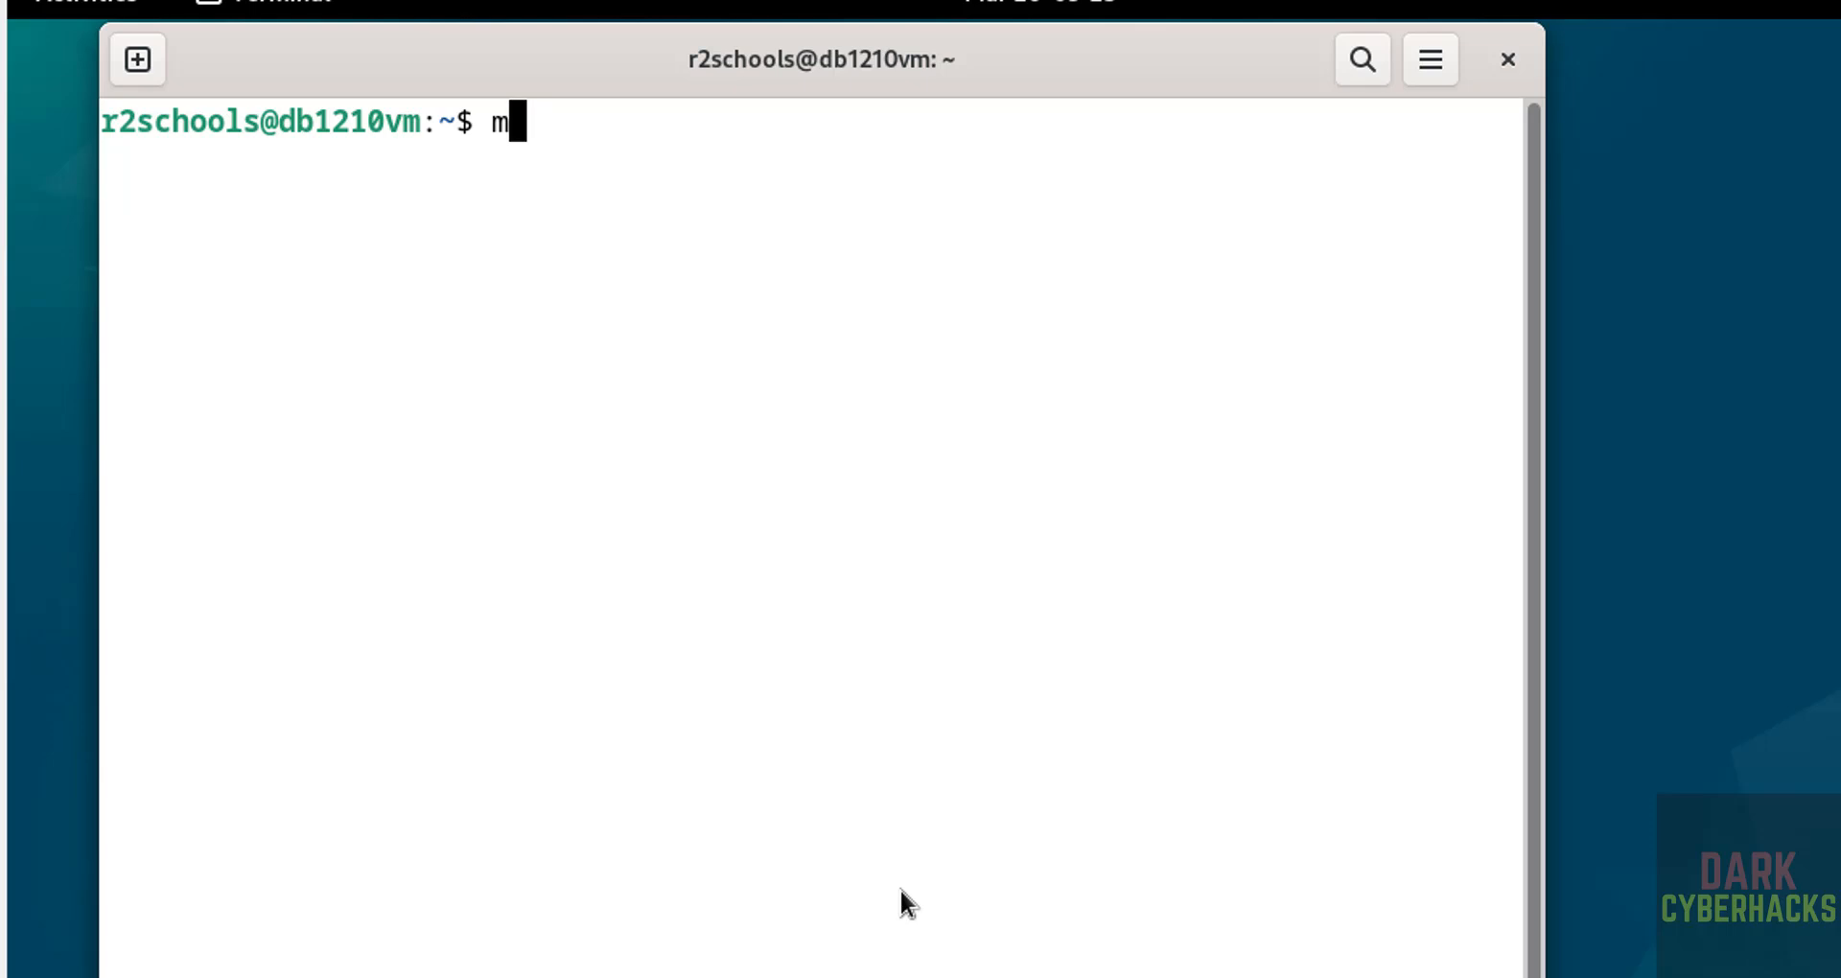
text(ore /e)
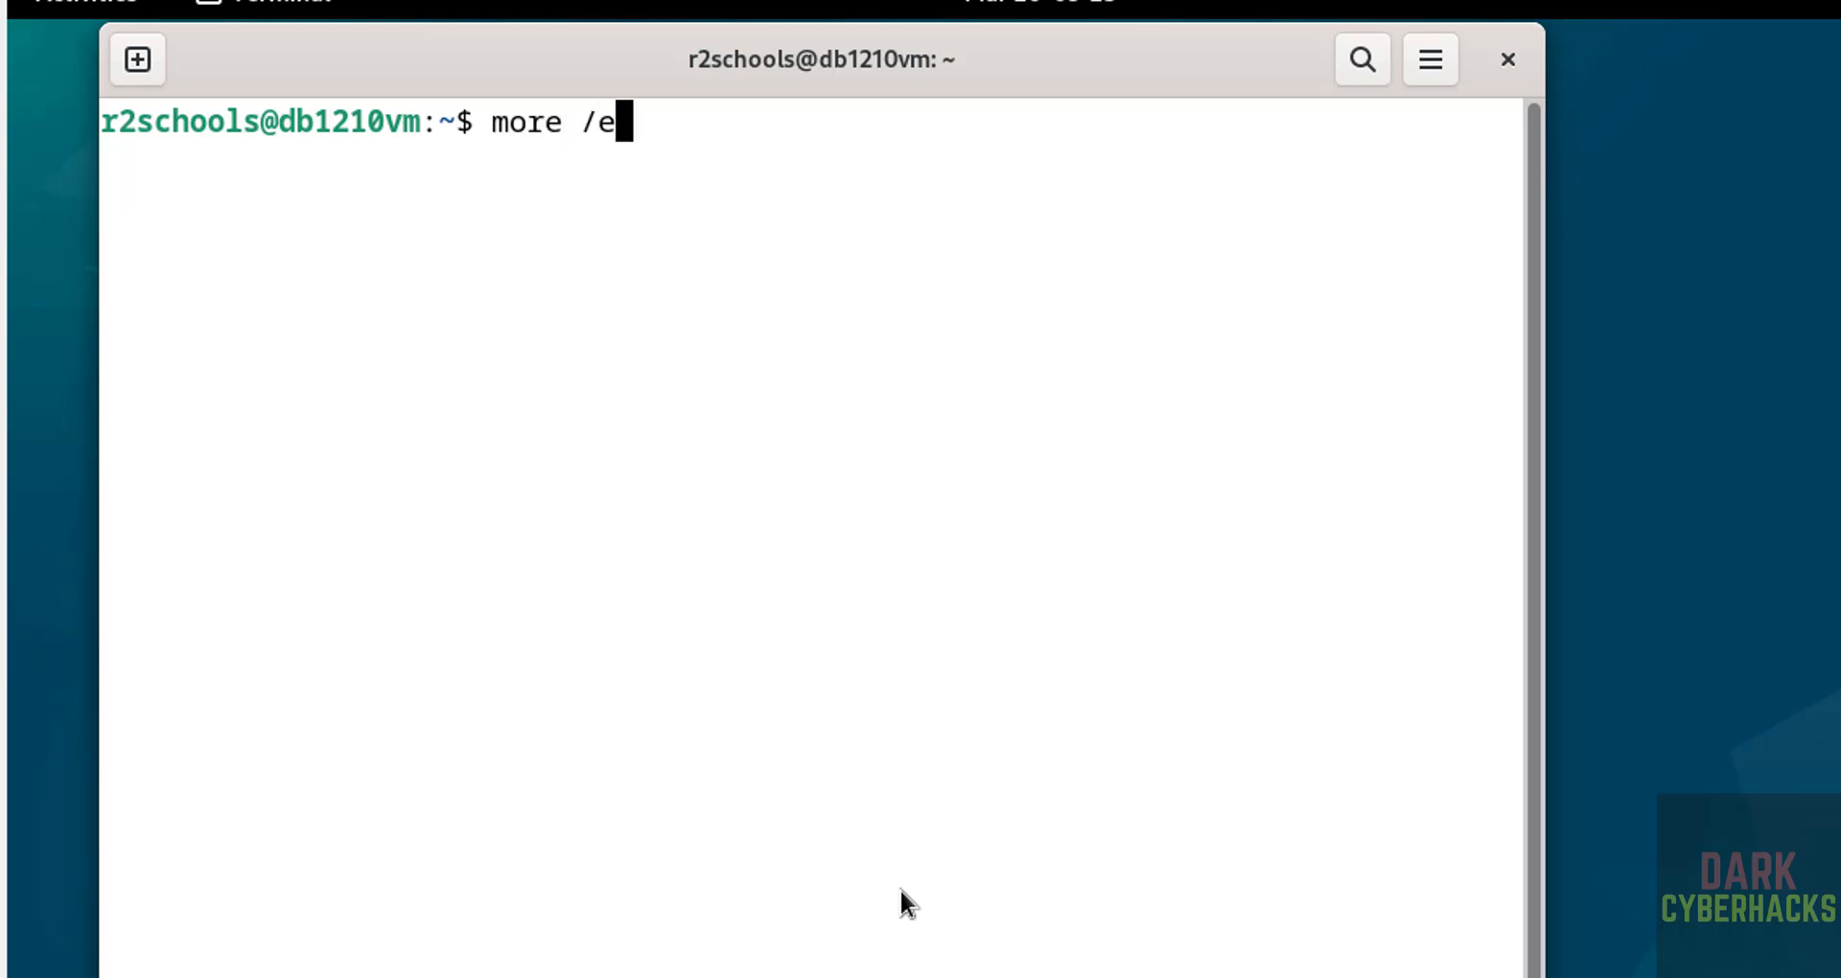
text(tc/os-r)
key(Tab)
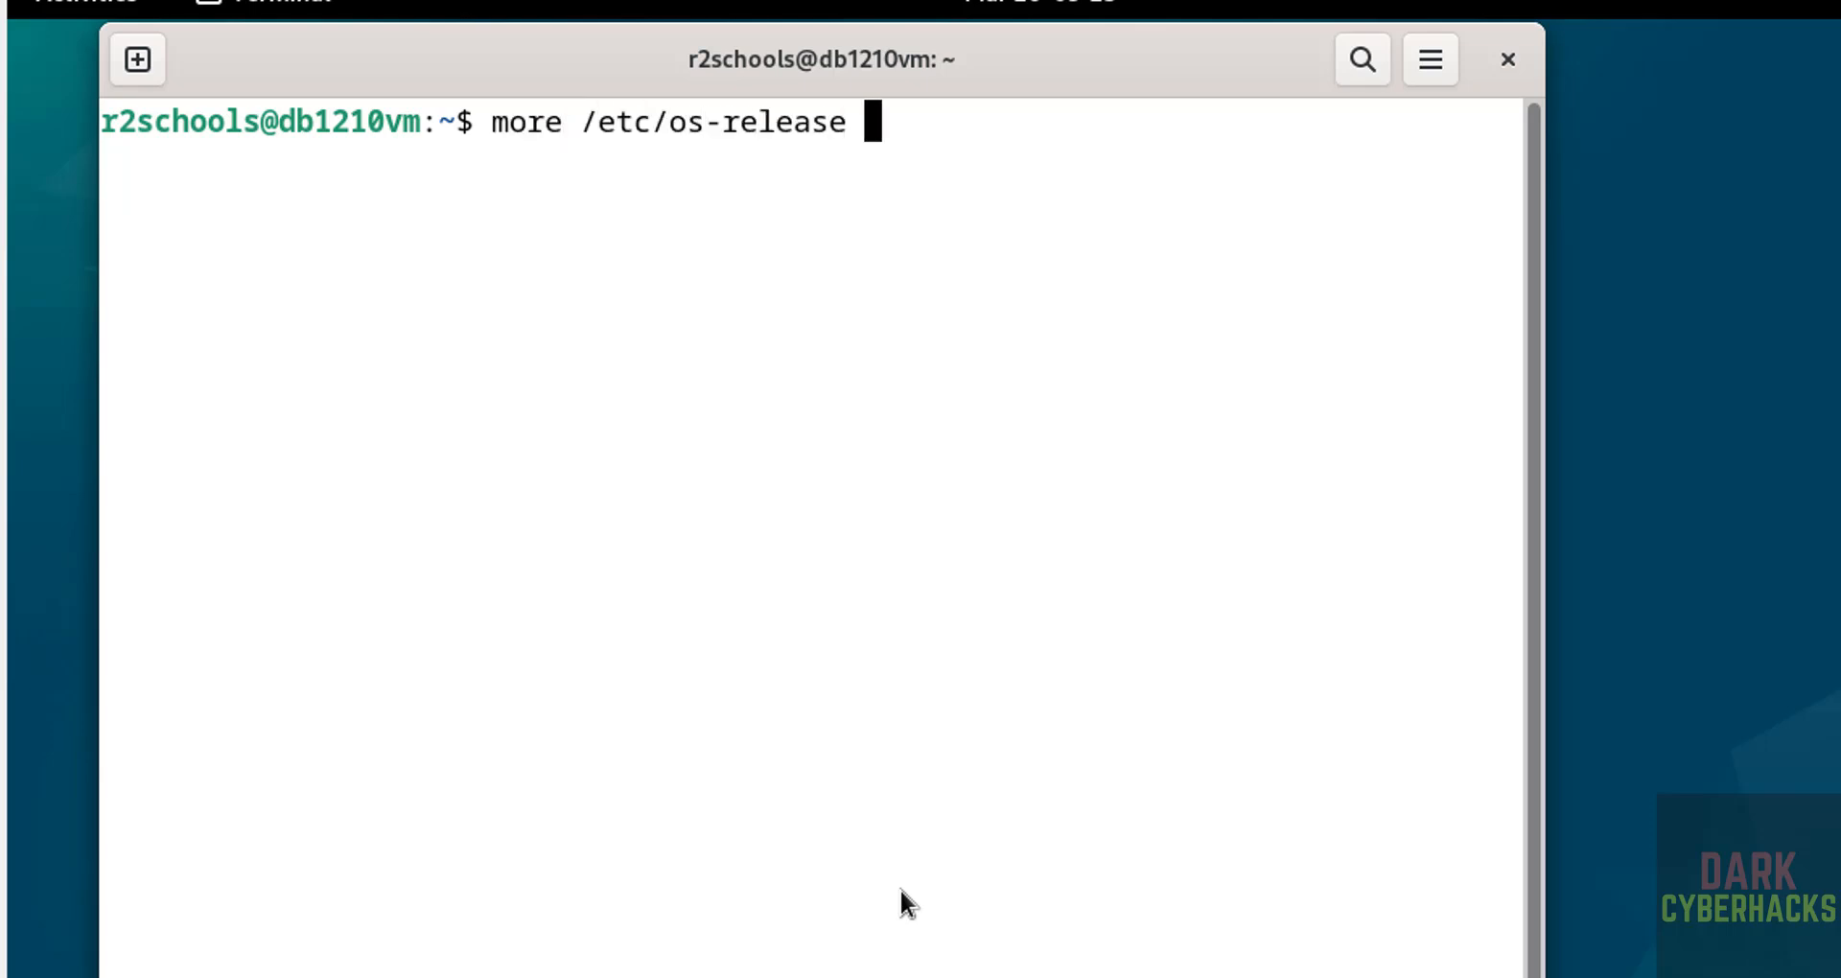
key(Return)
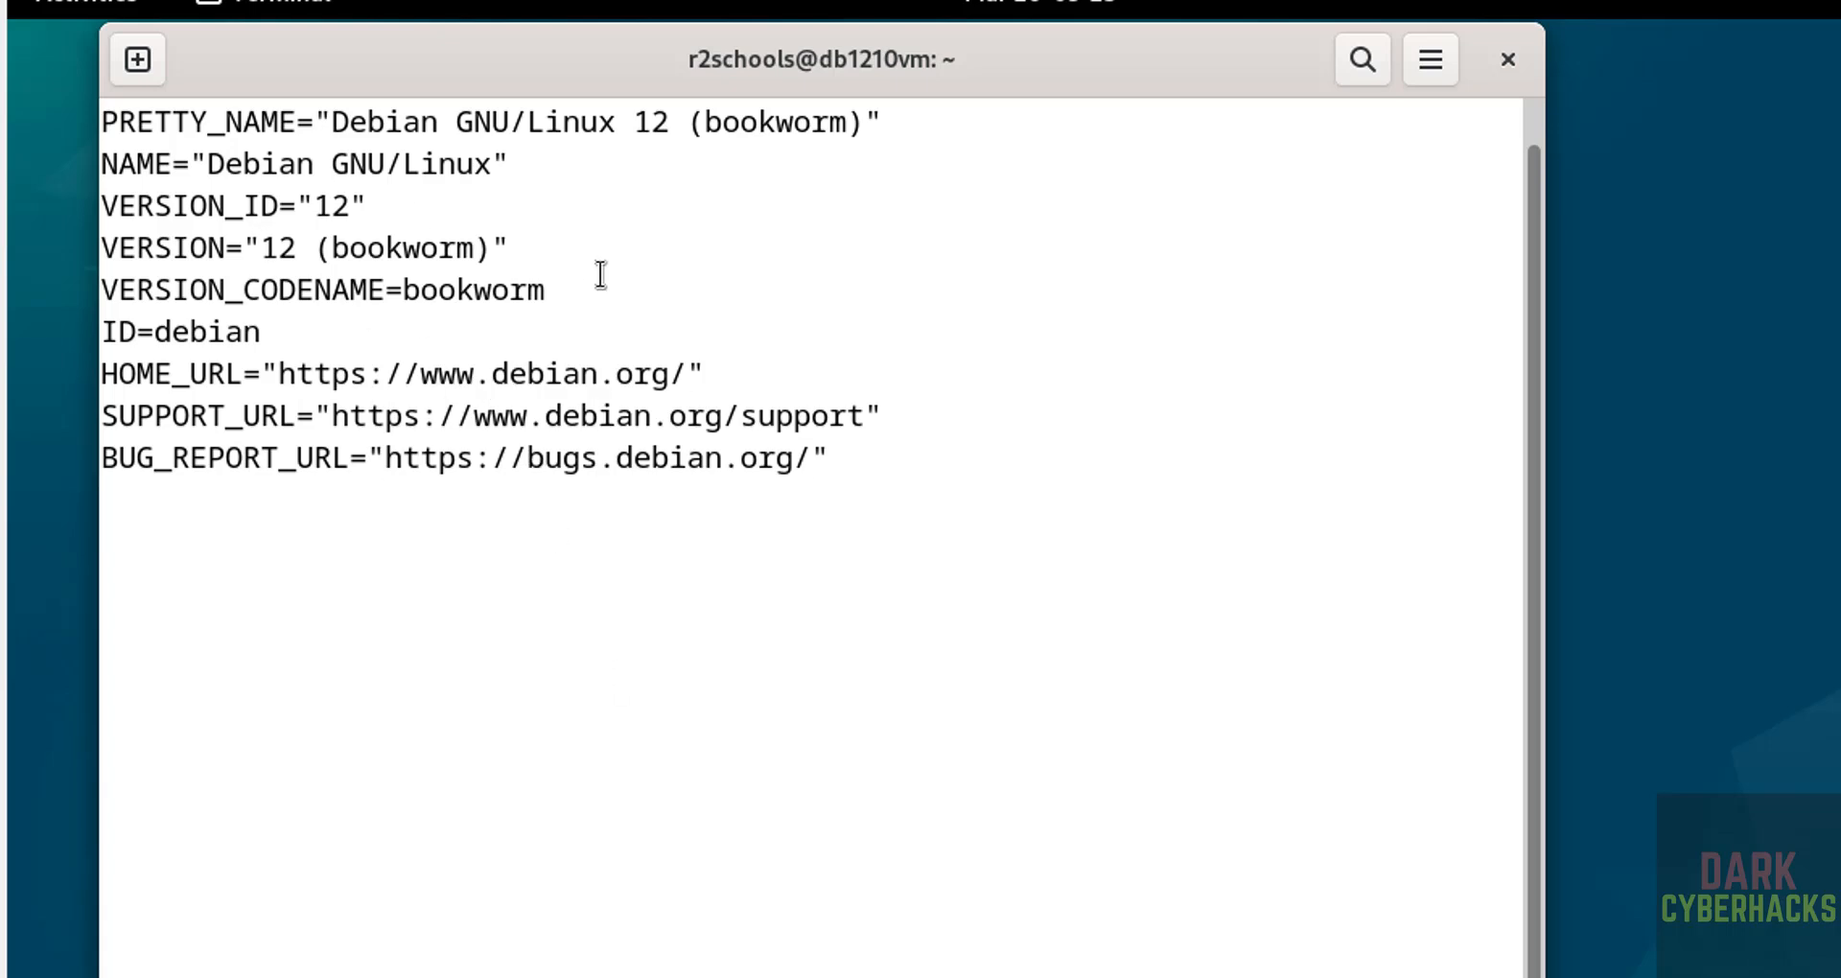
Step: Clear the screen and run 'sudo apt update && sudo apt upgrade' with the user password
key(ctrl+l)
text(s)
key(BackSpace)
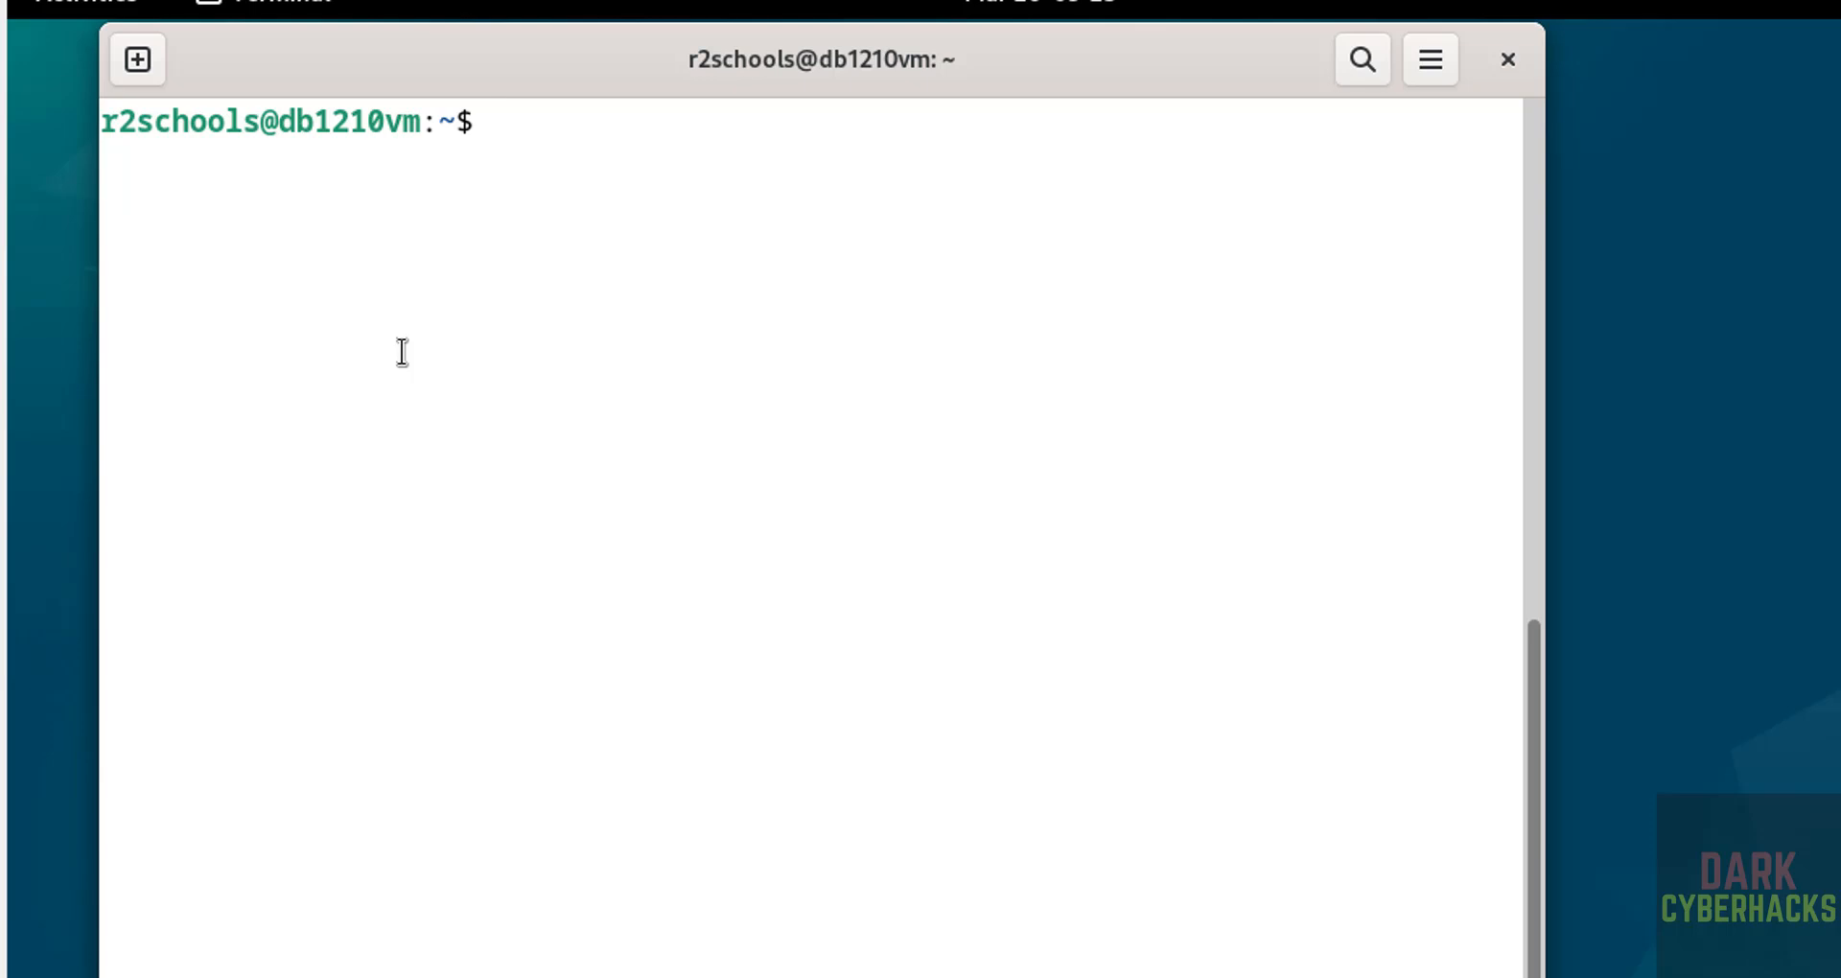
text(sudo apt upd)
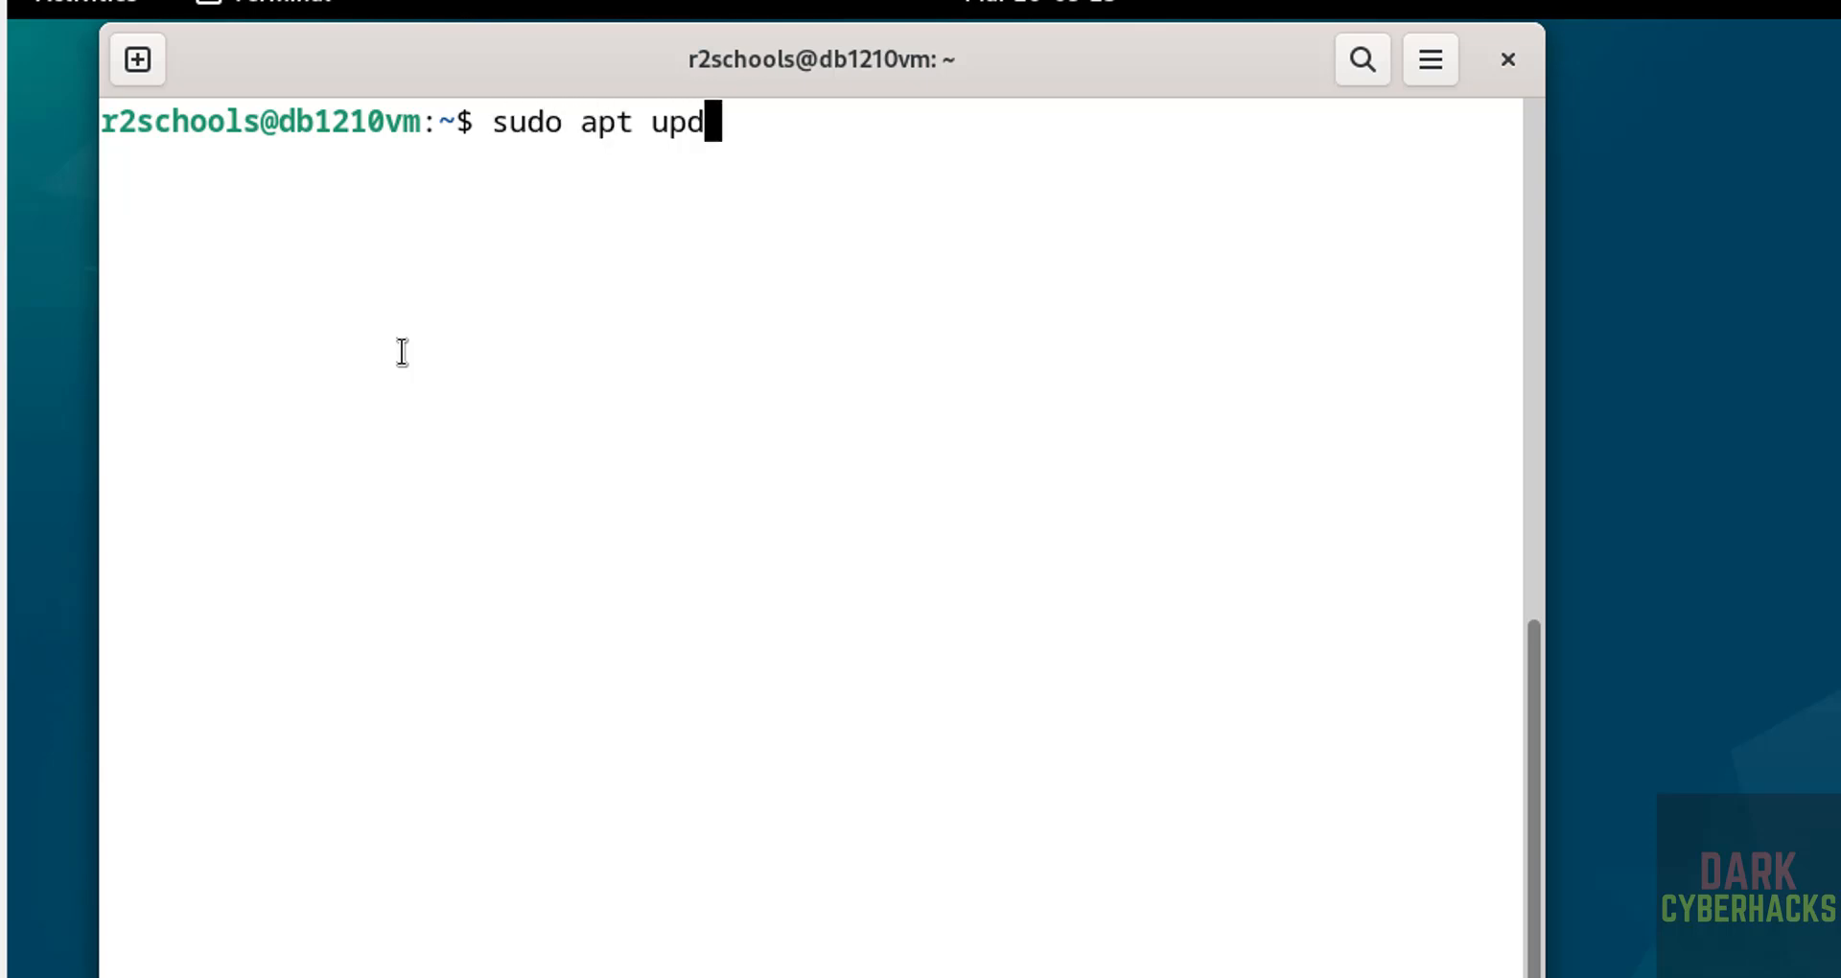
text(ate &&)
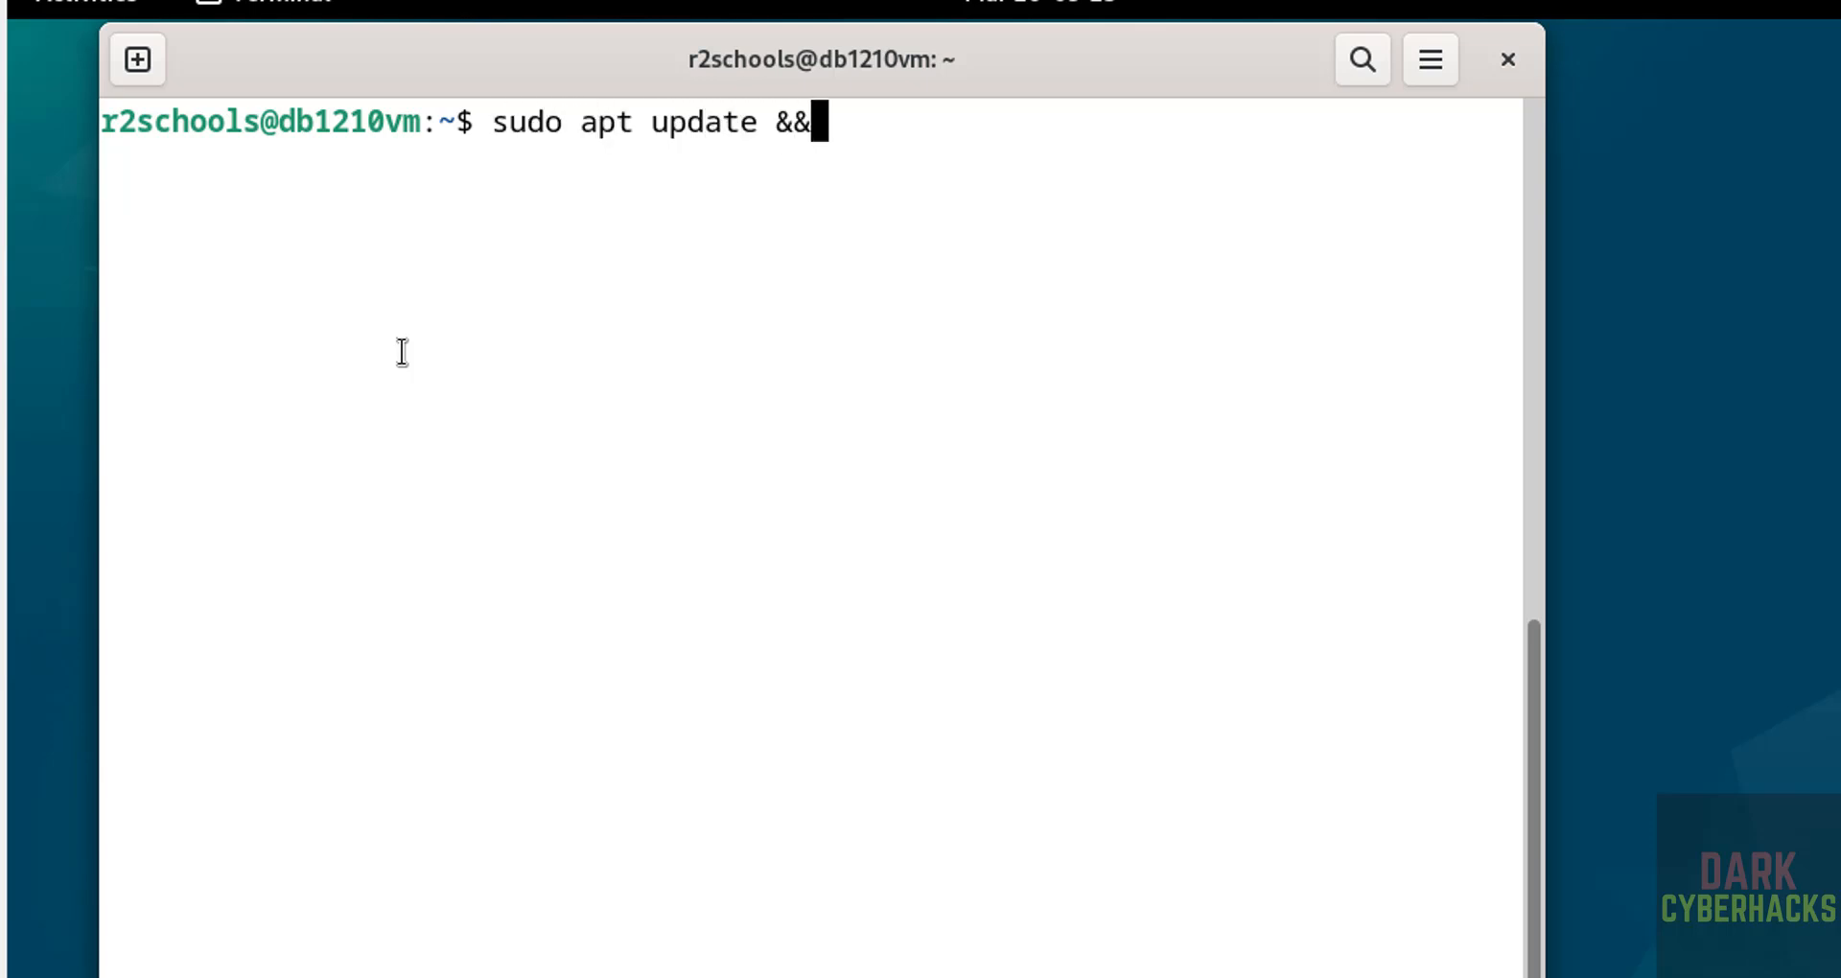
text( sudo apt upgrade)
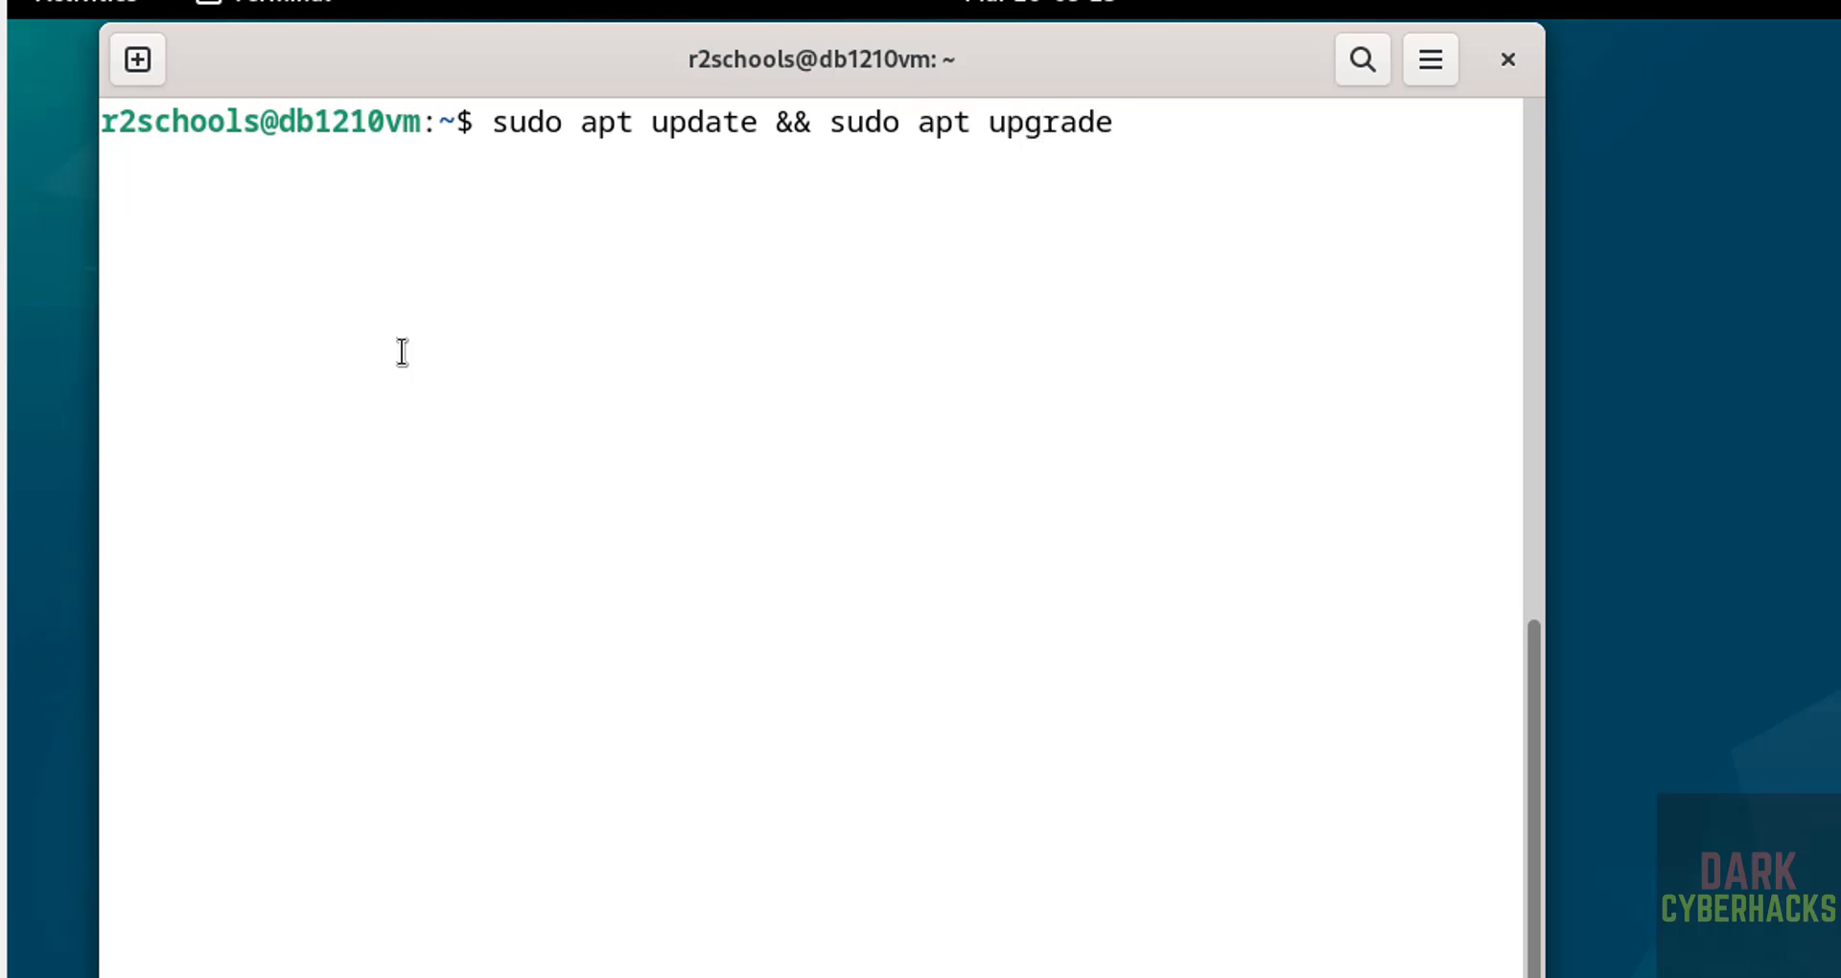
key(Return)
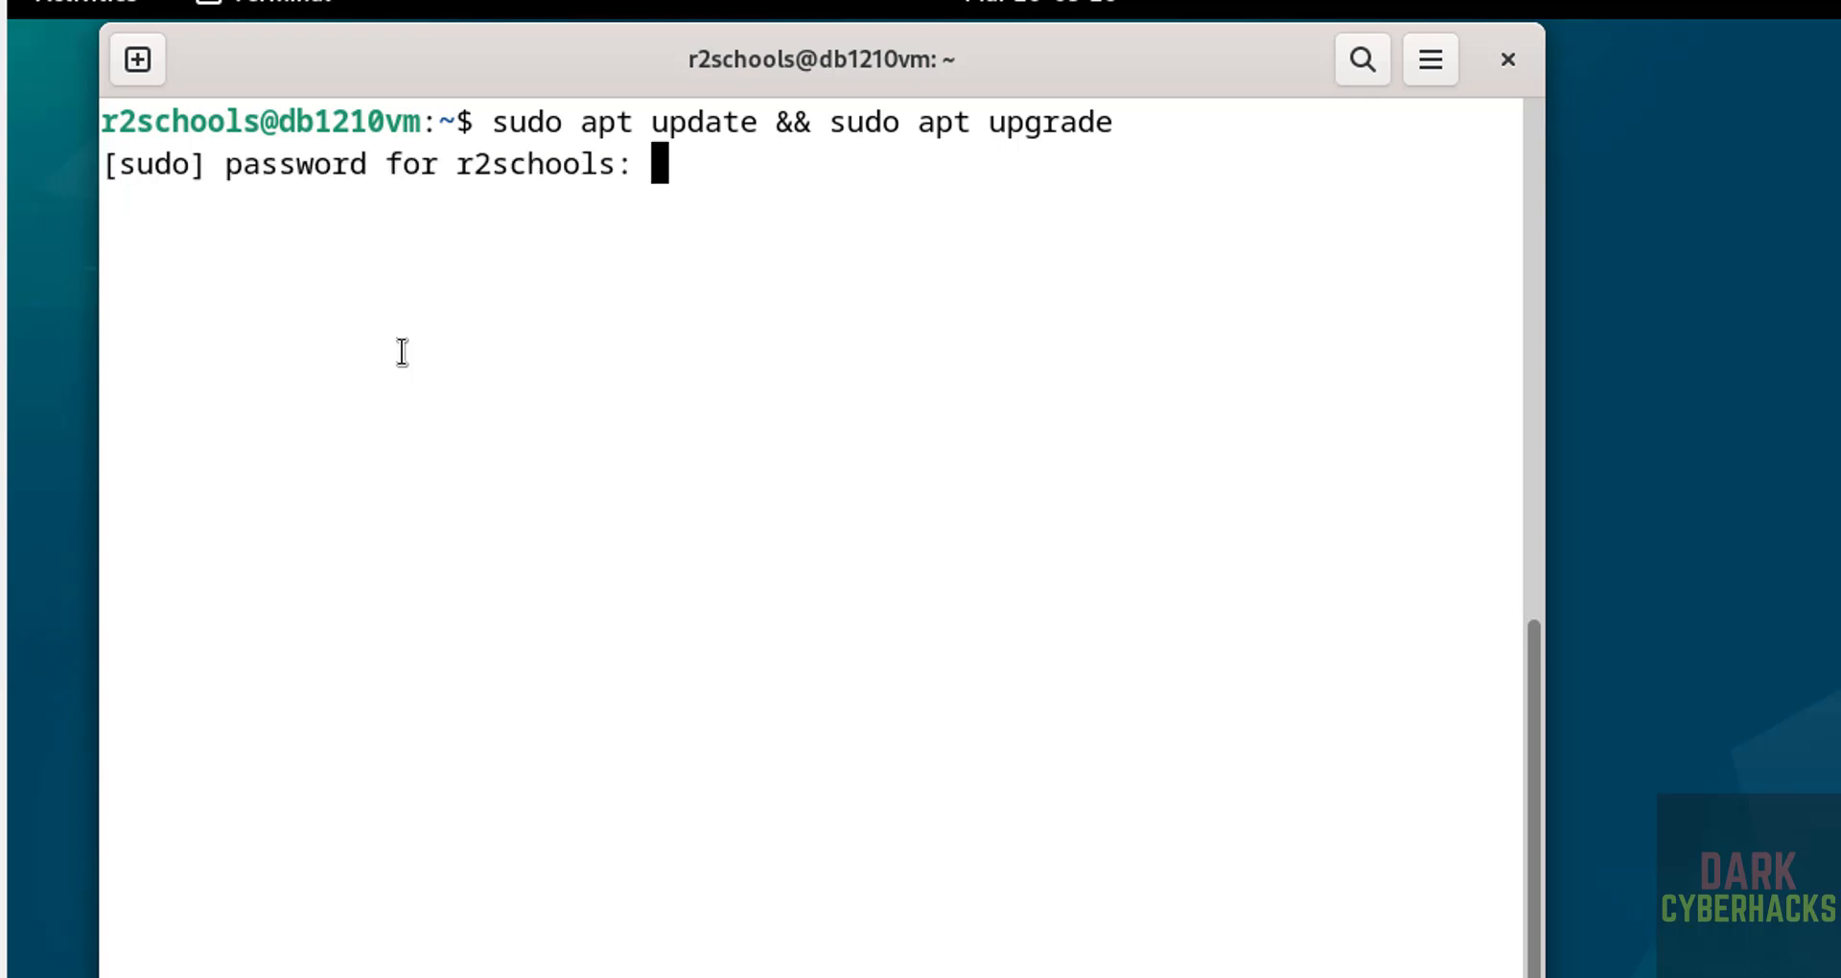
key(Return)
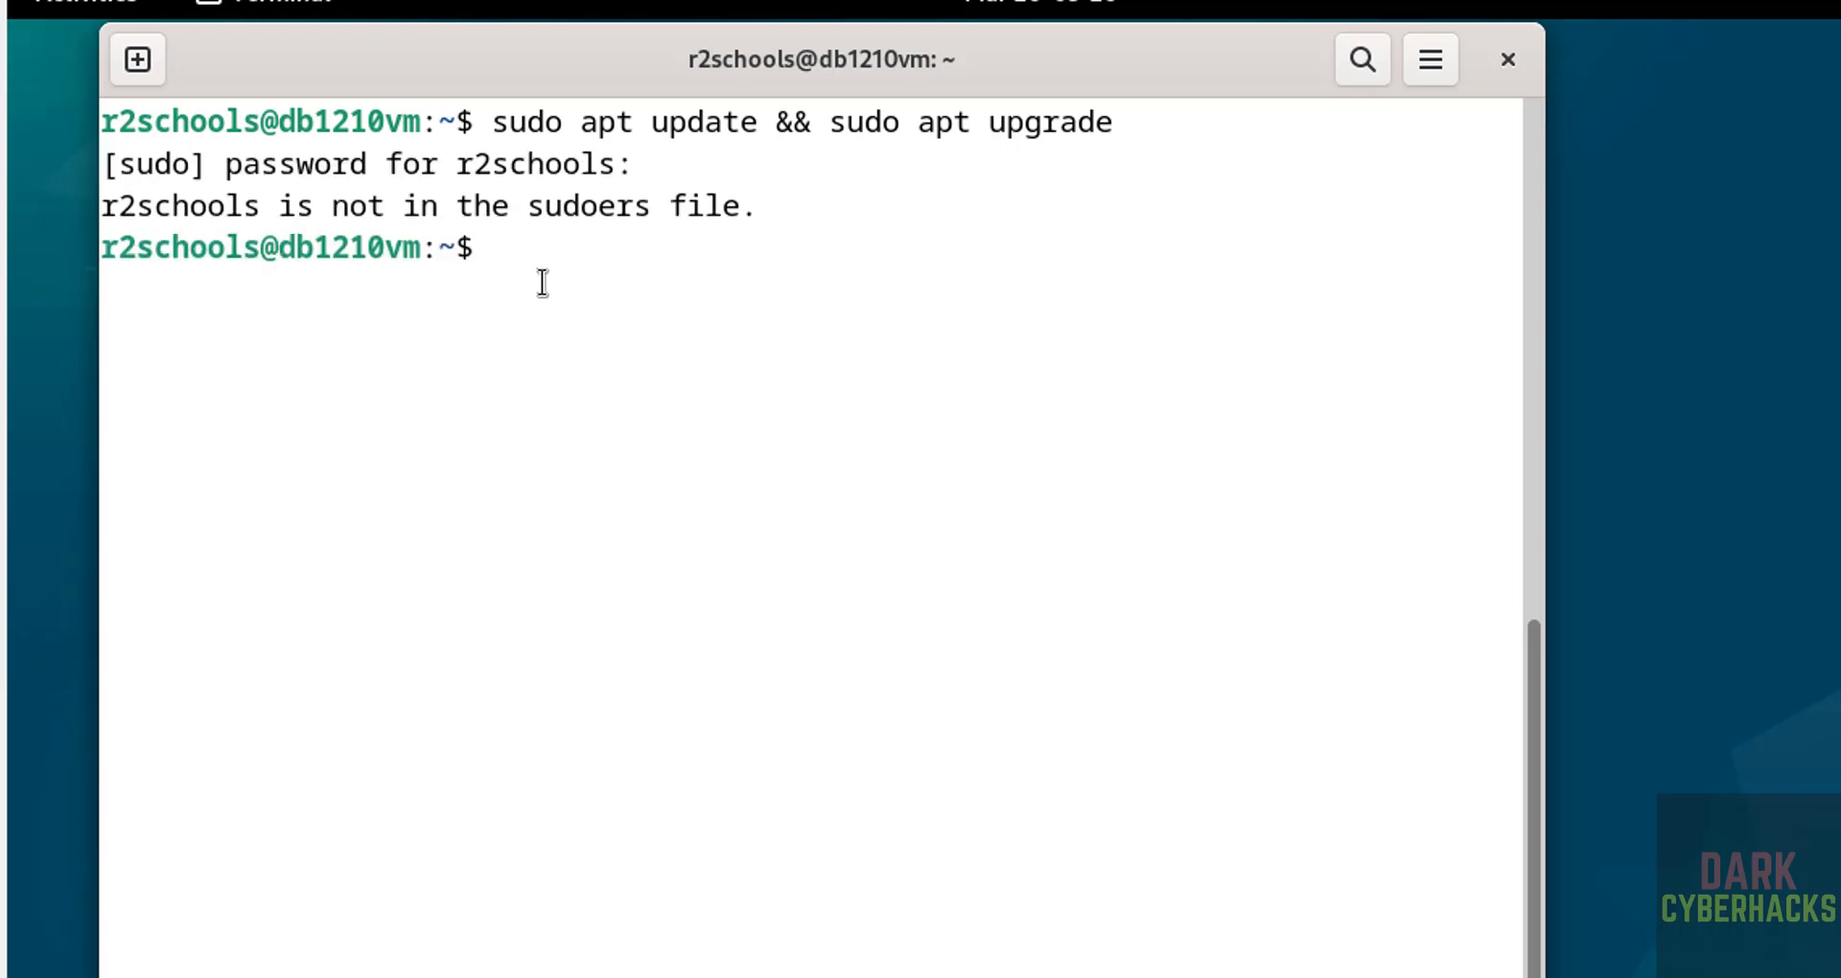
Step: Become root with su and rerun 'sudo apt update && sudo apt upgrade', hitting the cdrom error
text(su)
key(Return)
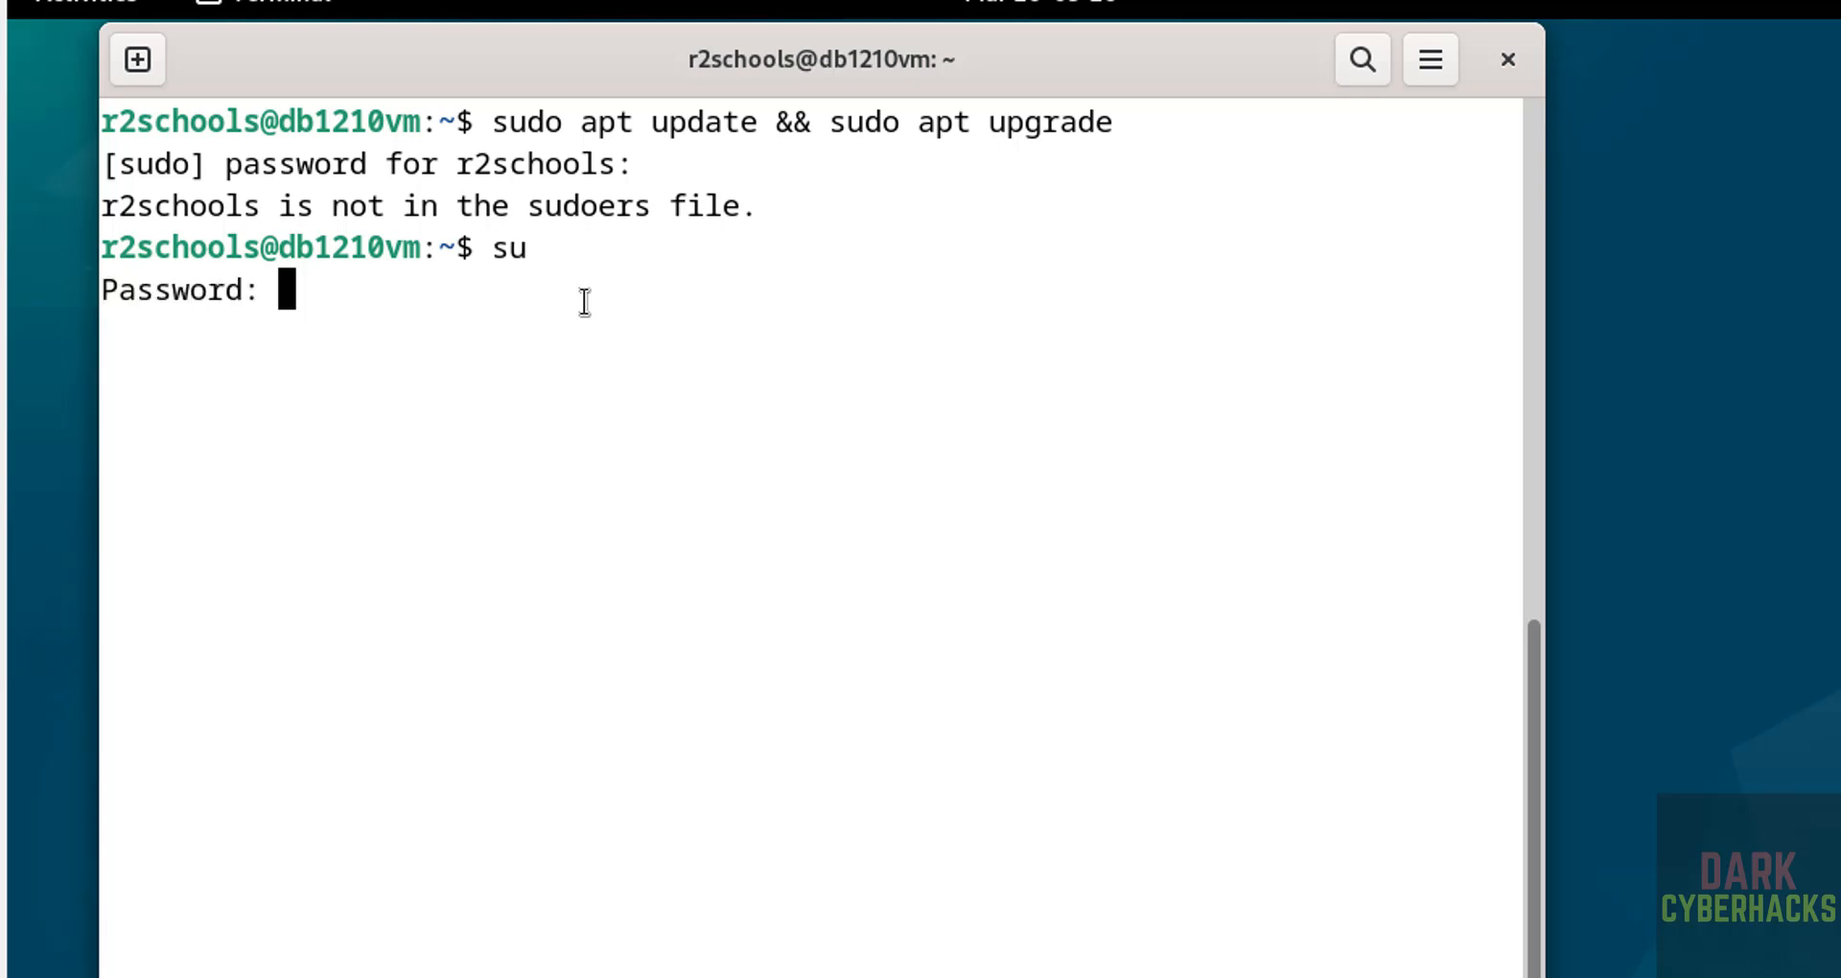
key(Return)
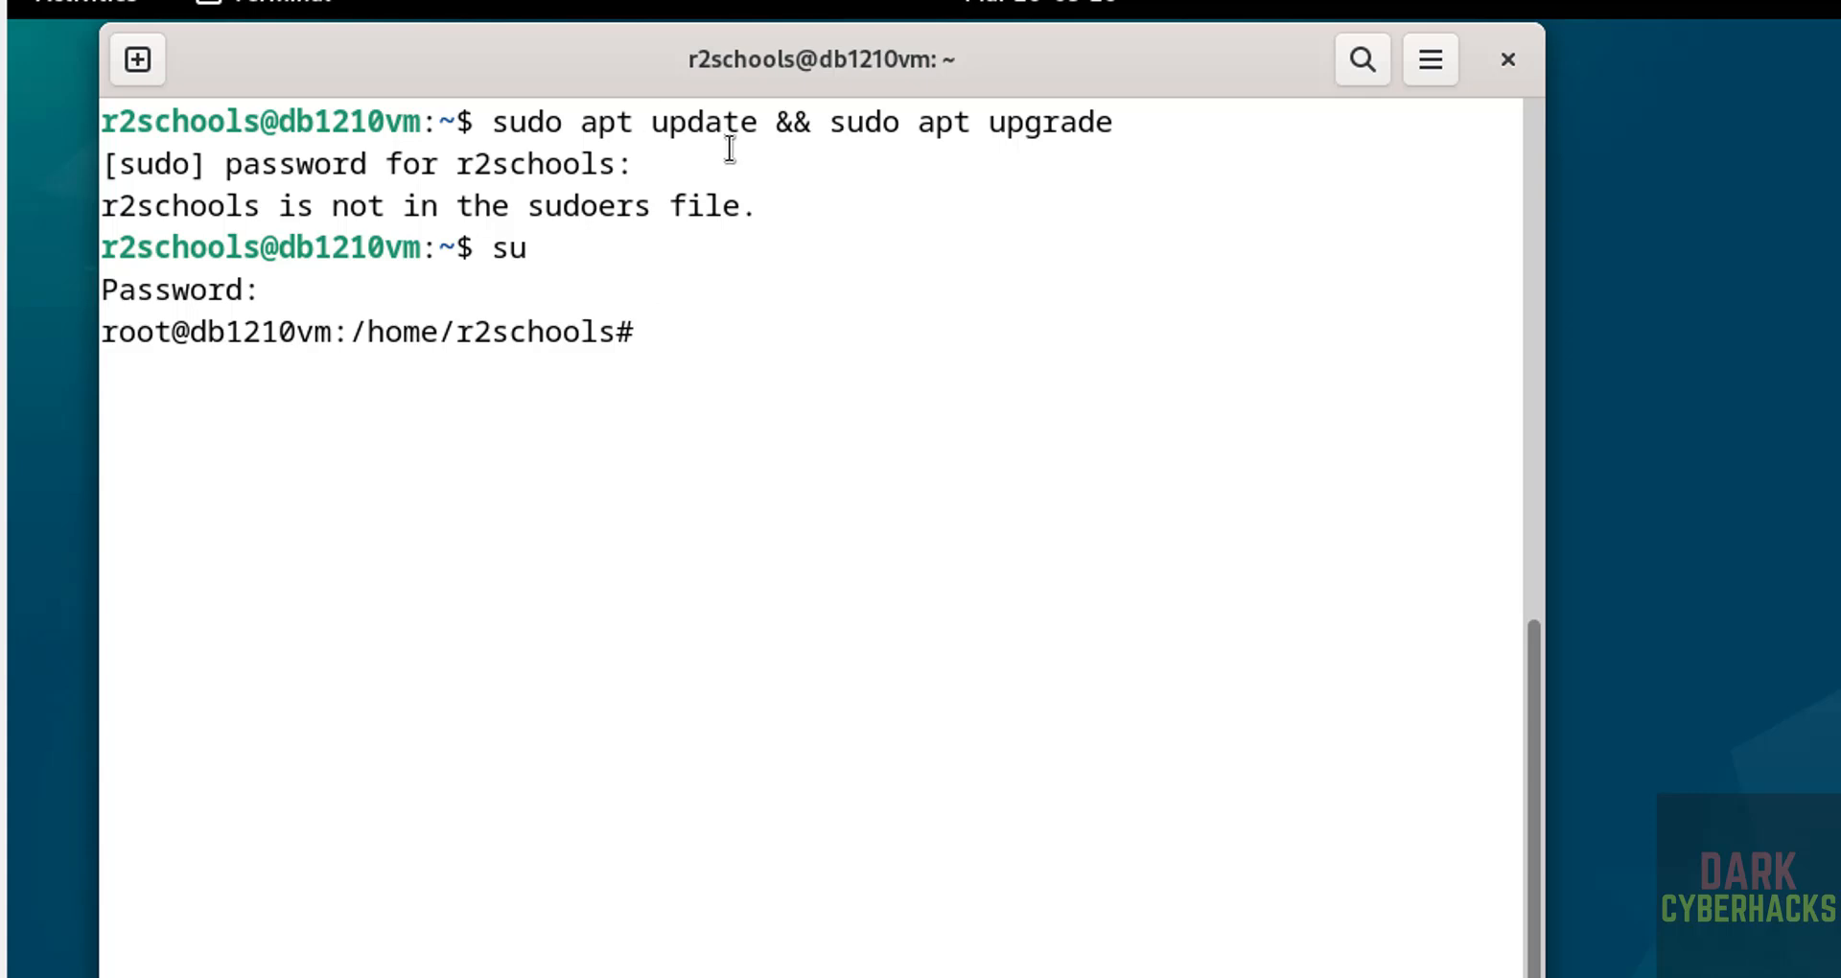
text(sudo)
key(BackSpace)
key(BackSpace)
key(BackSpace)
key(BackSpace)
key(BackSpace)
text(sudo apt )
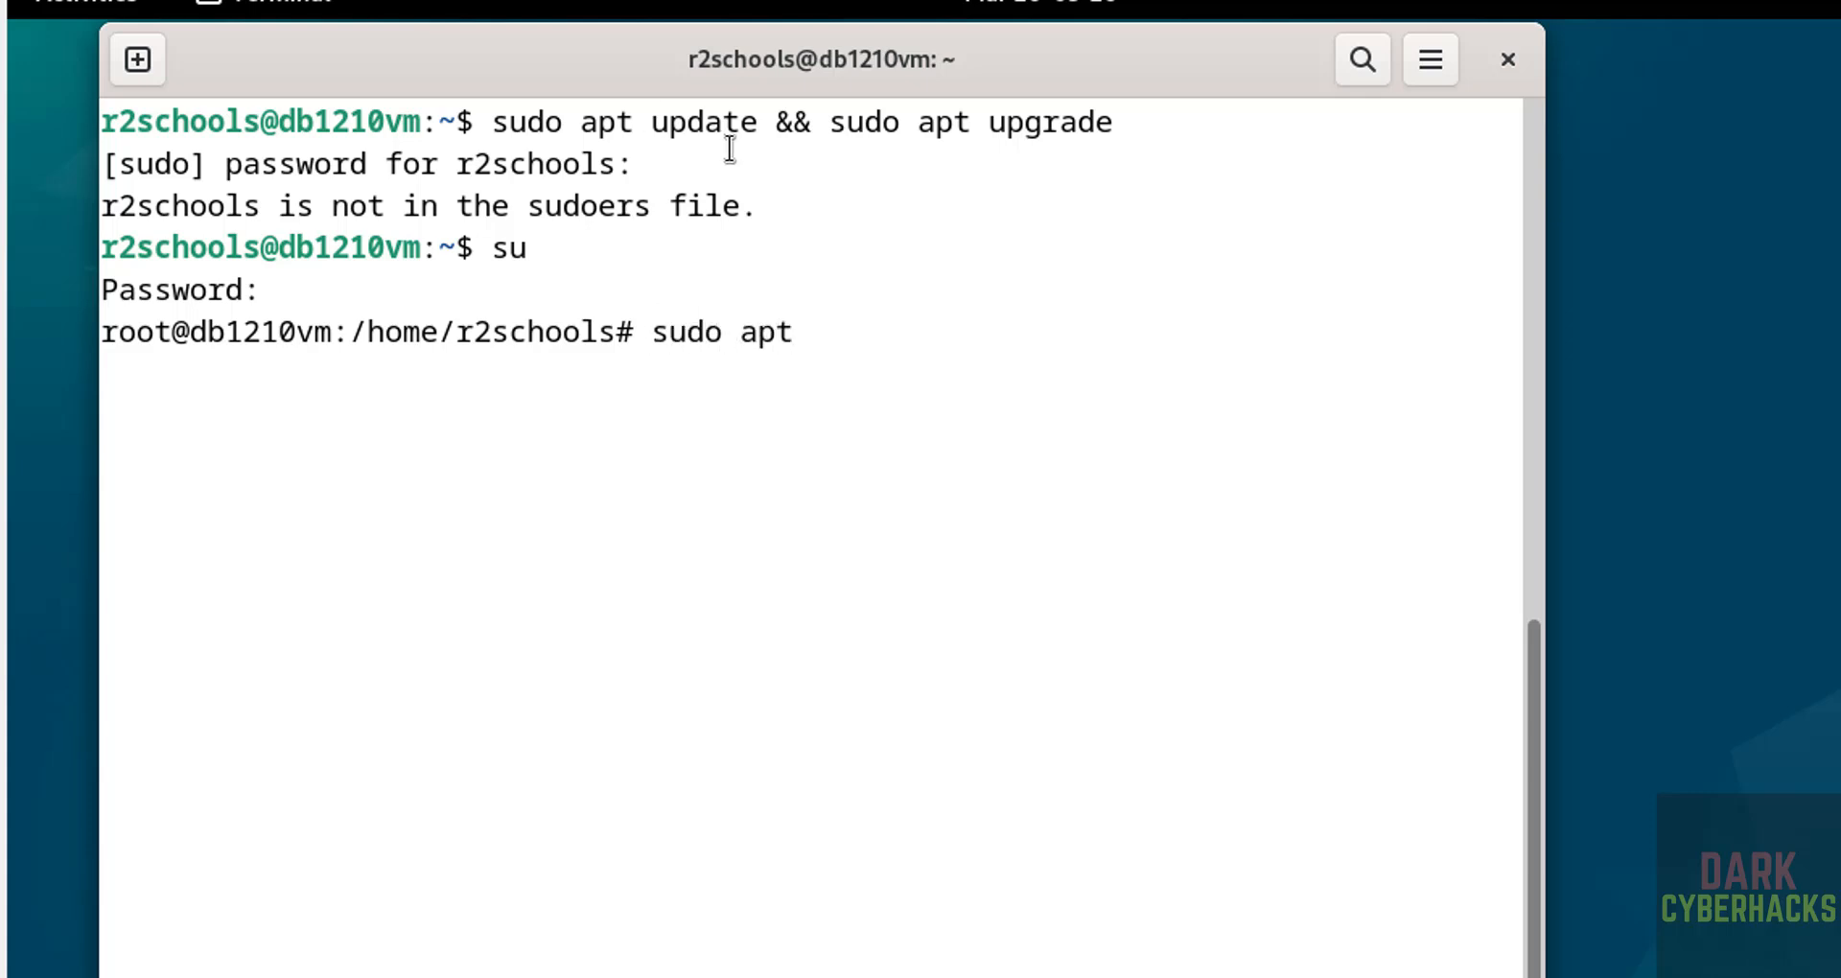
text(update && )
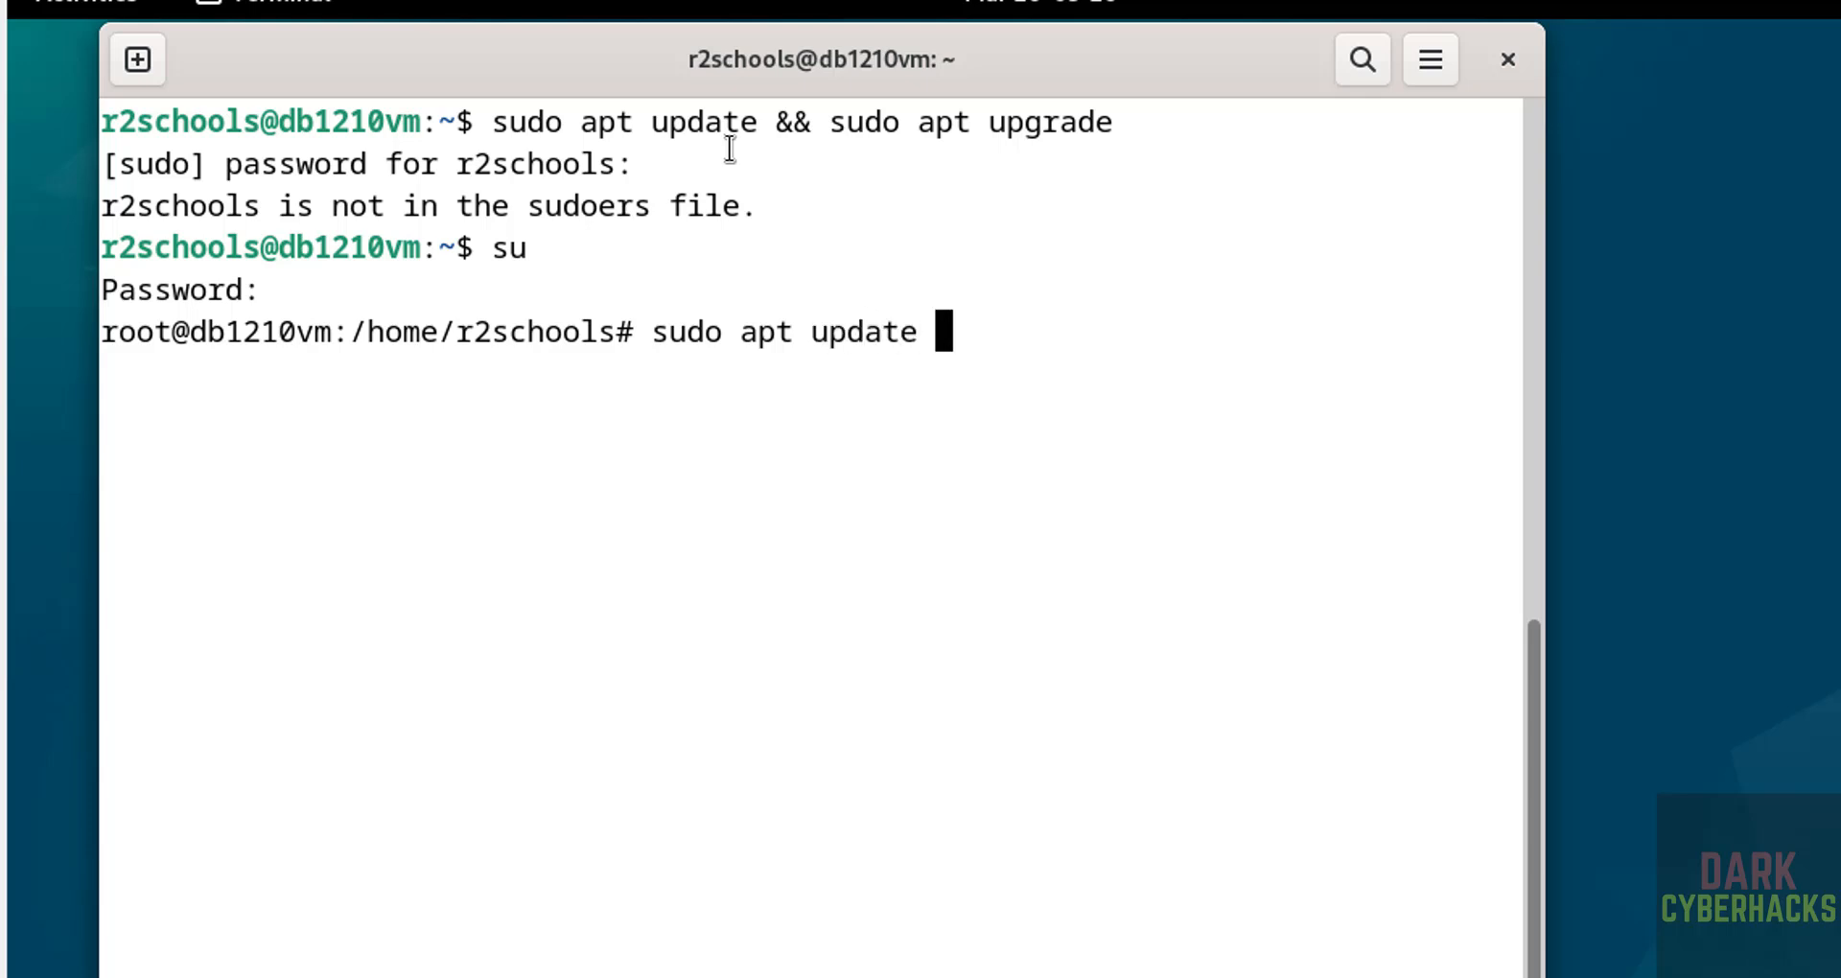
text(sudp)
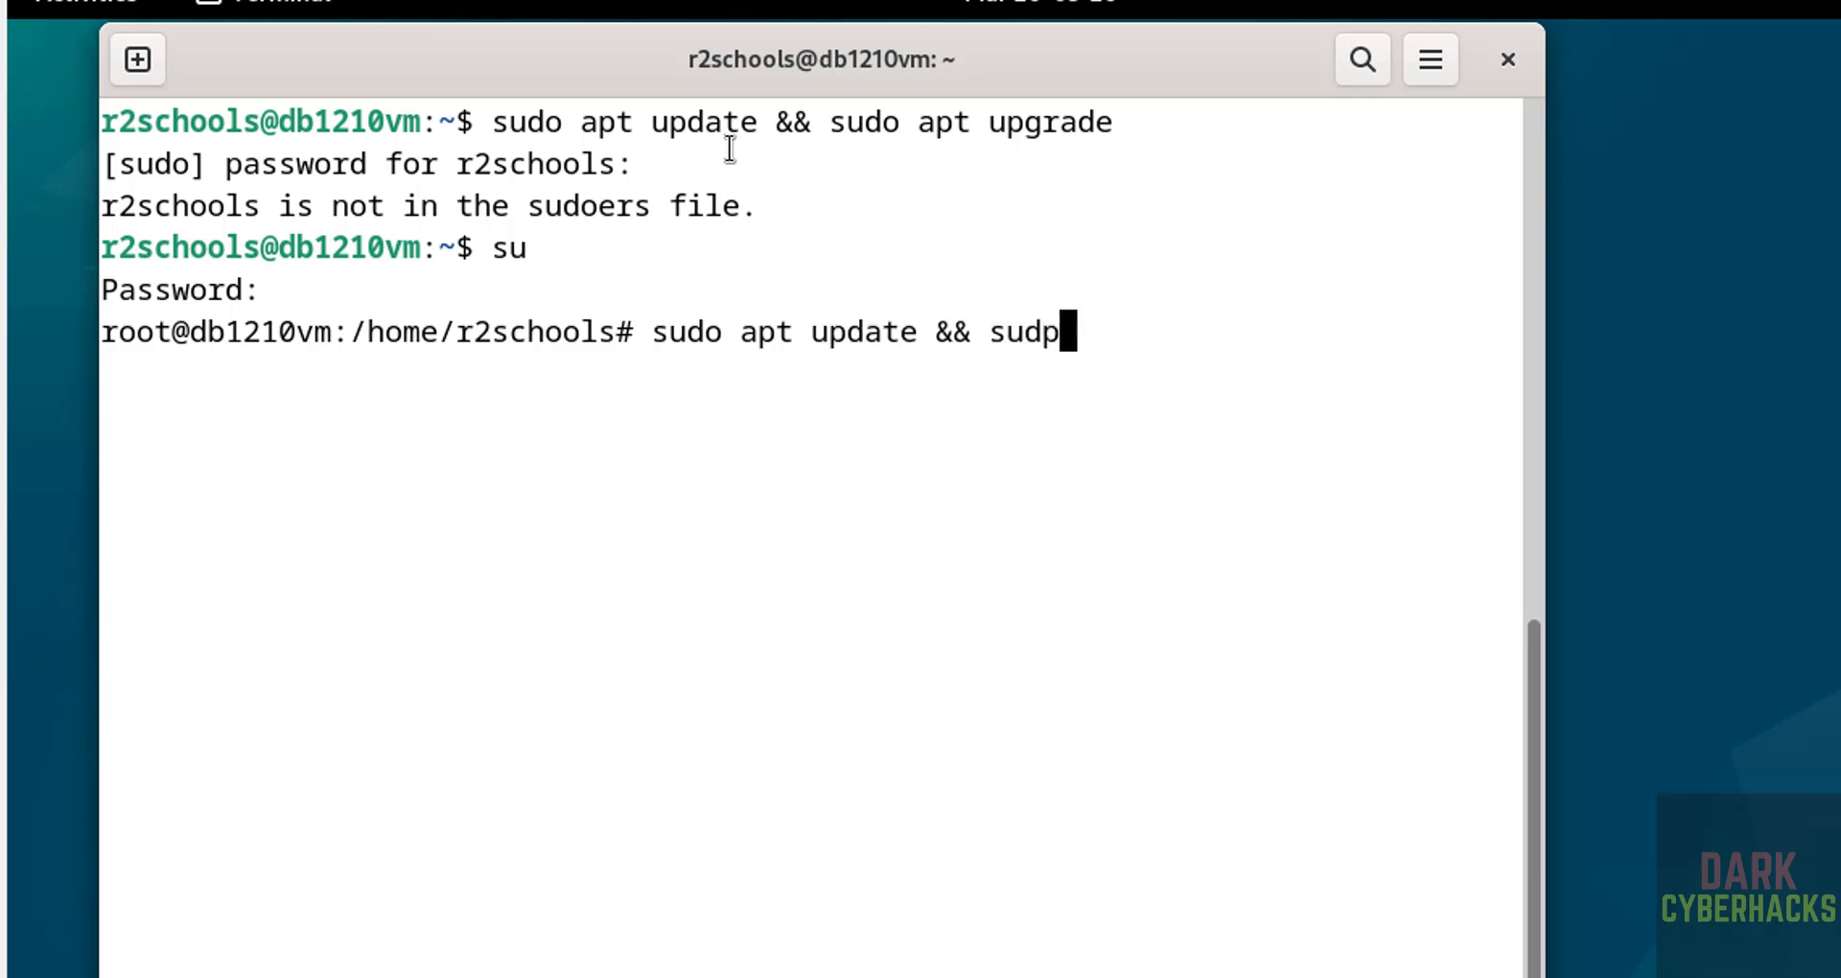
key(BackSpace)
key(BackSpace)
text(o a)
key(BackSpace)
key(BackSpace)
text(upgrade)
key(Return)
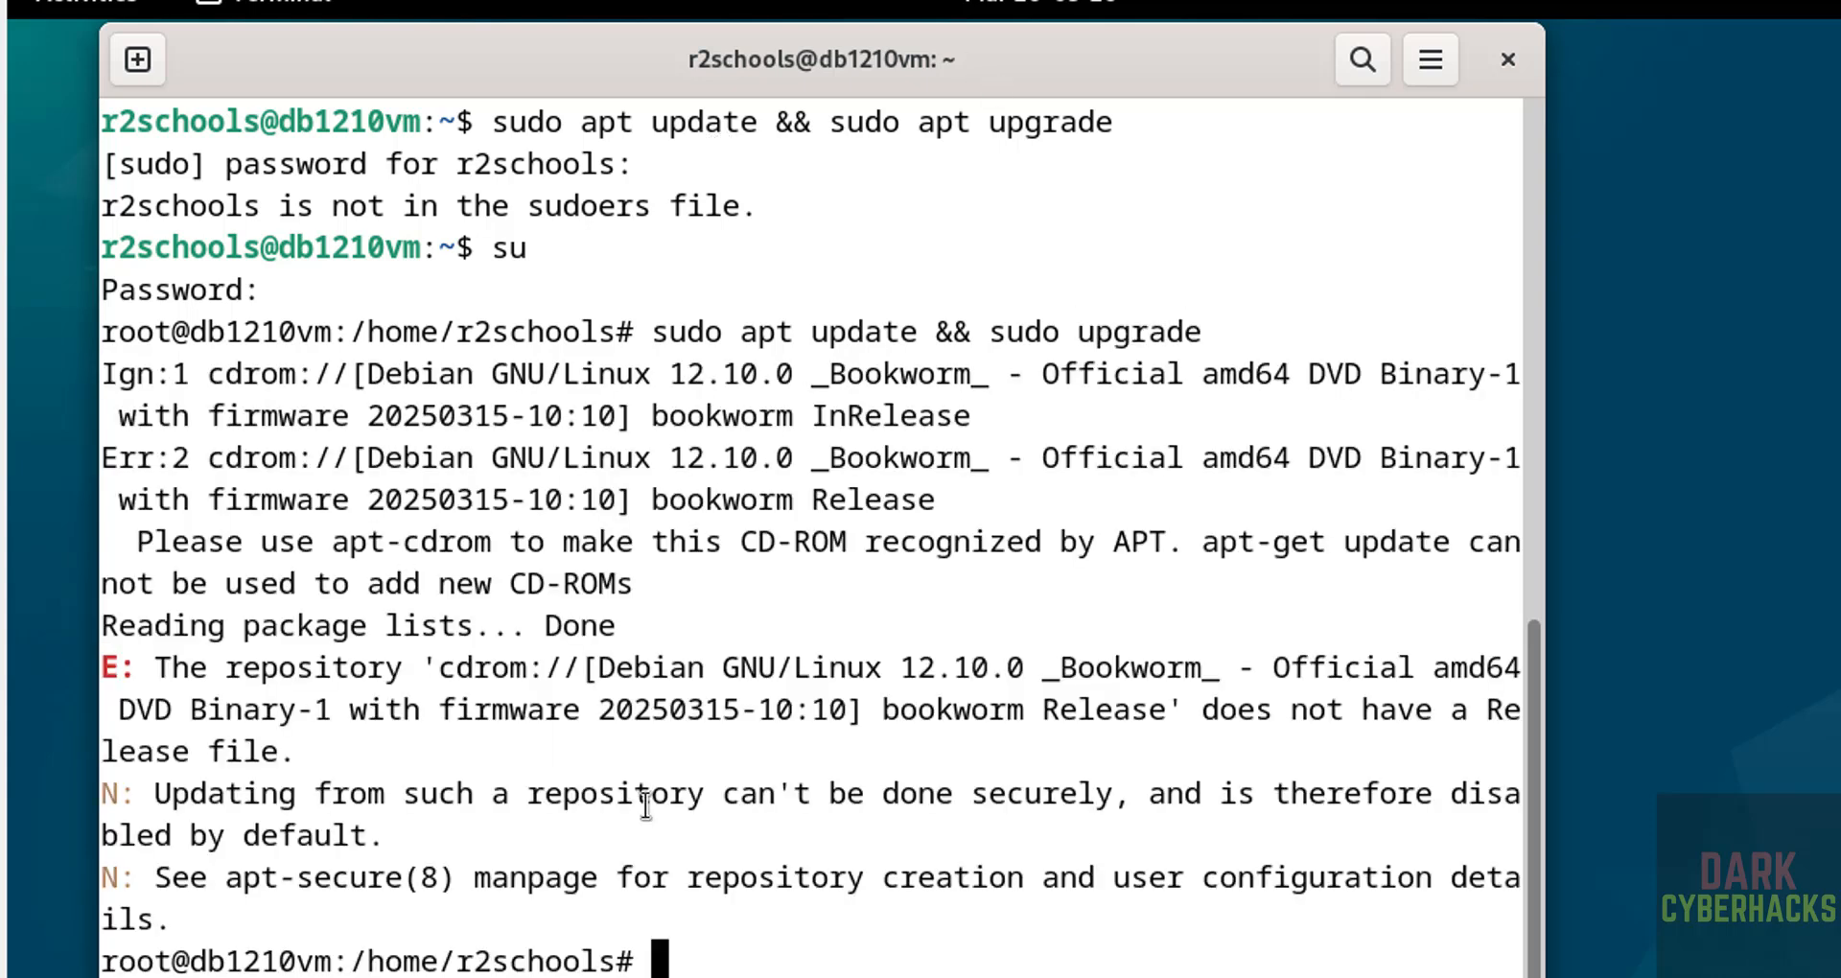
Step: Open /etc/apt/sources.list in vi with 'sudo vi'
click(91, 4)
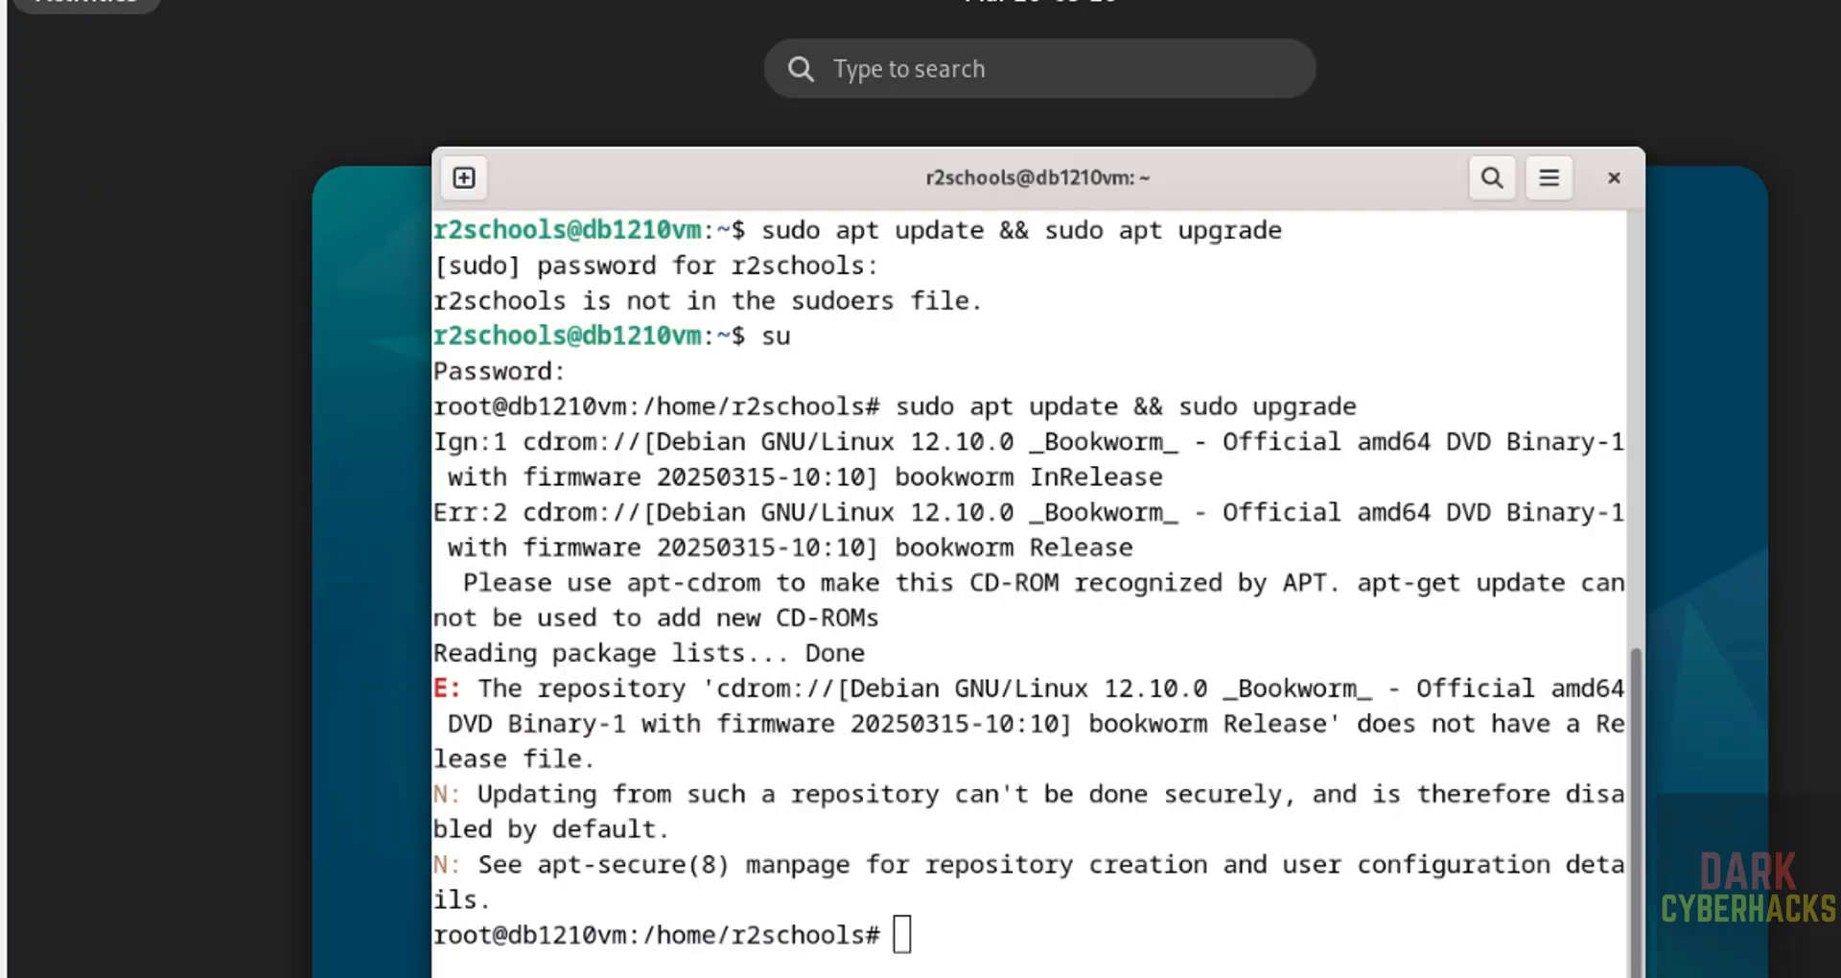
key(Escape)
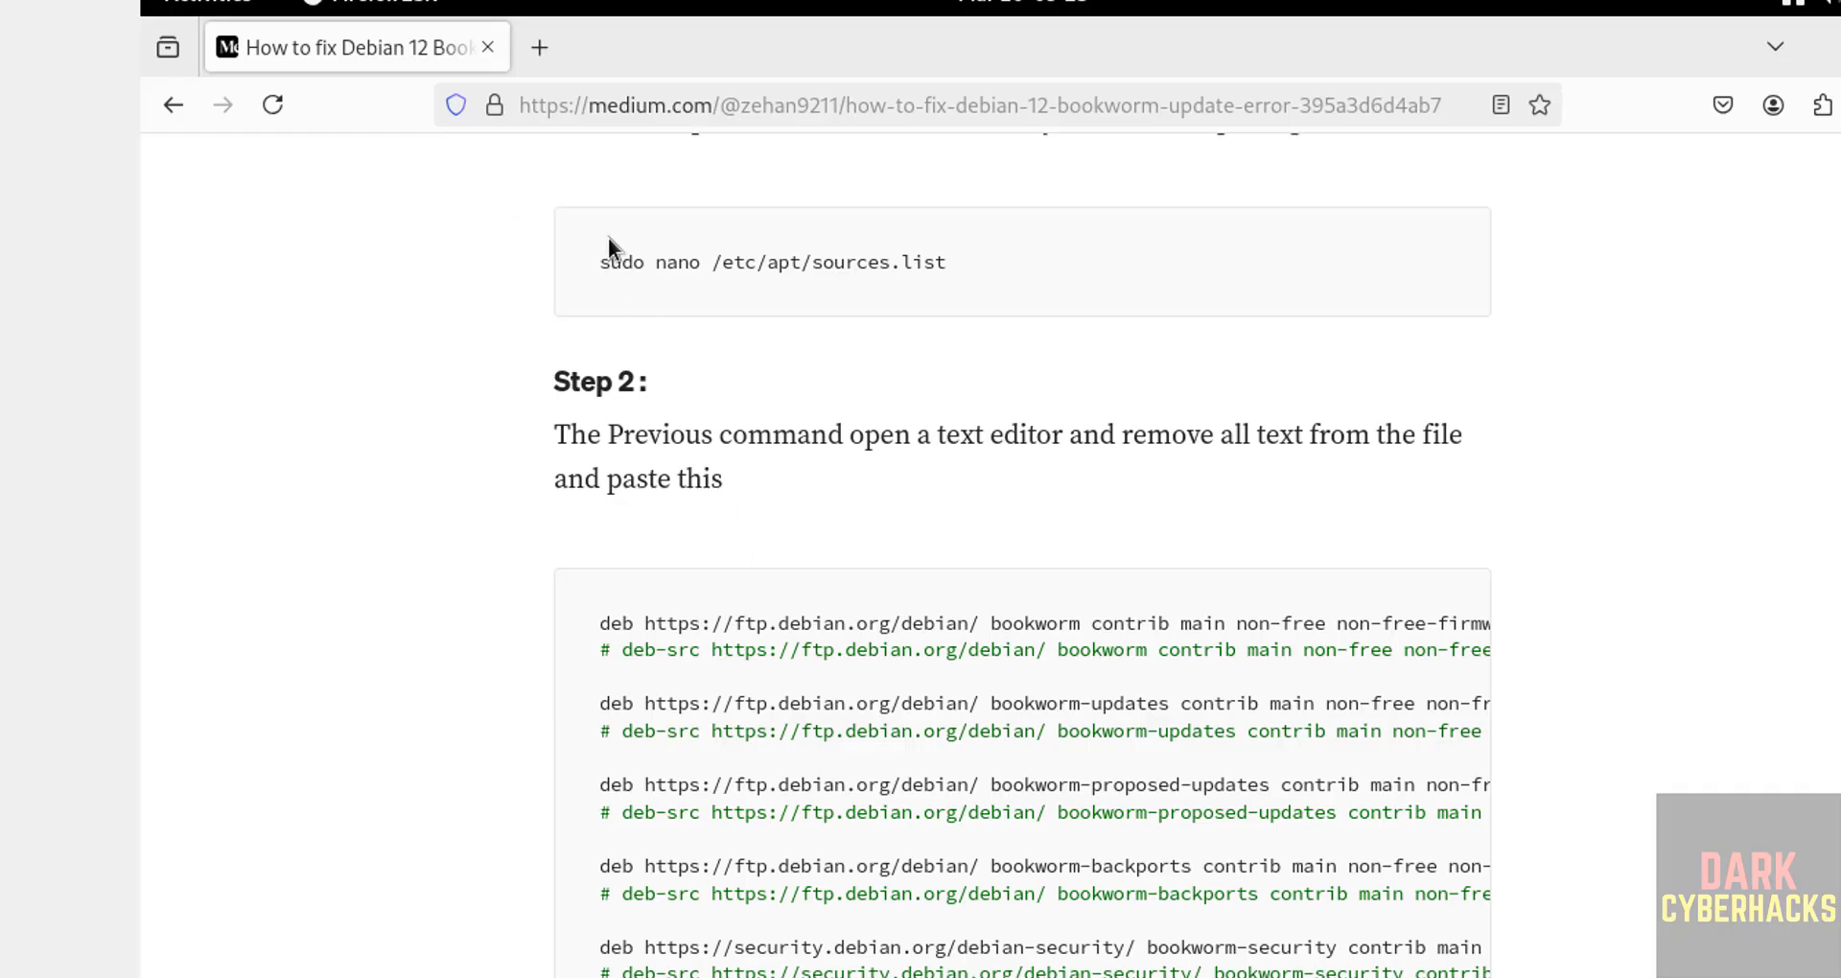
key(alt+Tab)
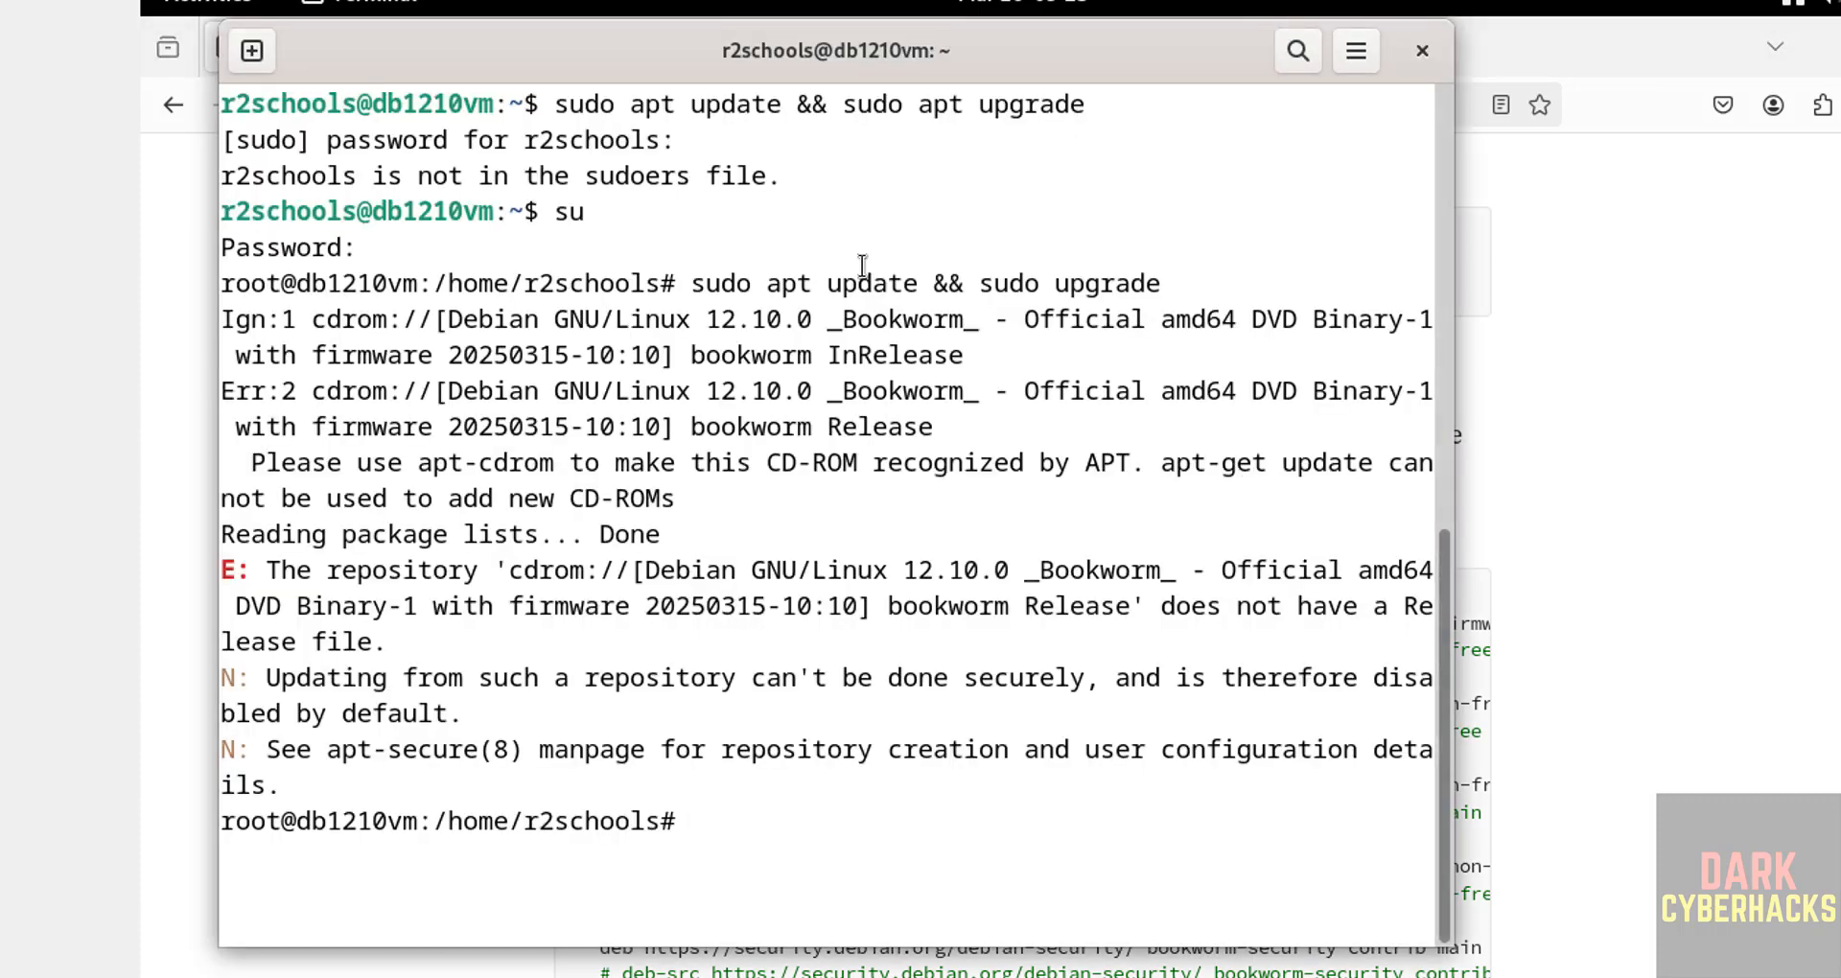
text(sudo vi /etc/a)
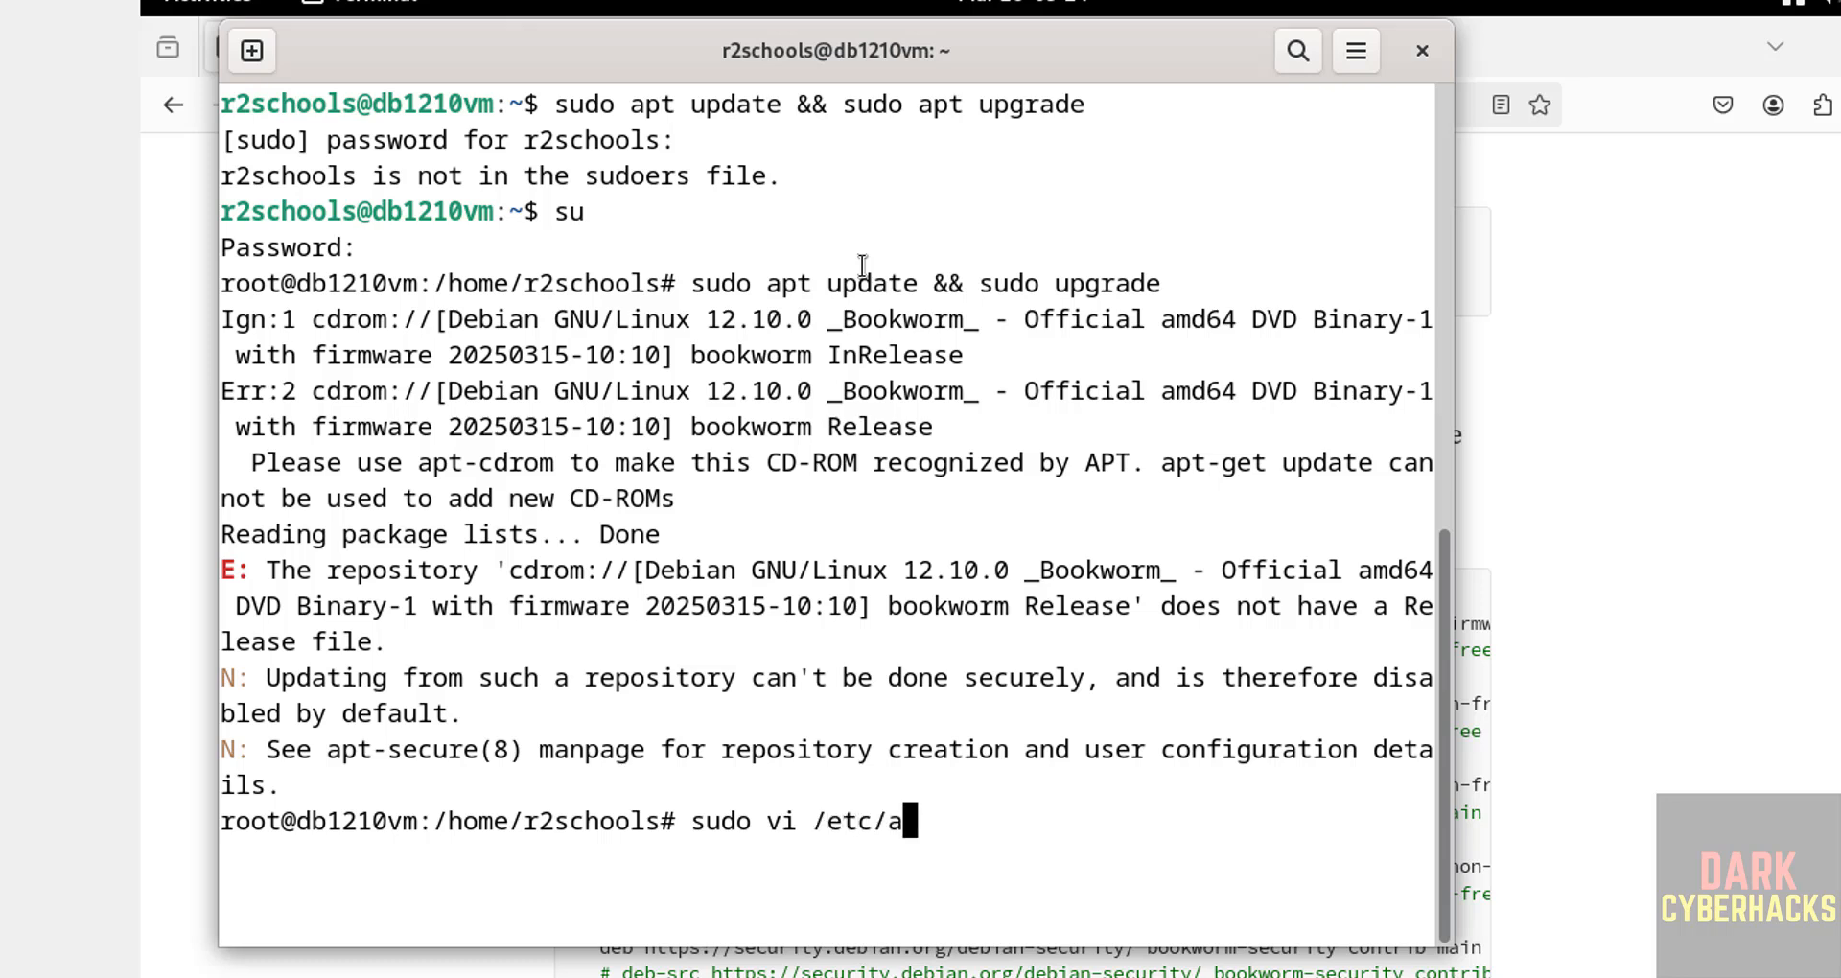
text(pt/sour)
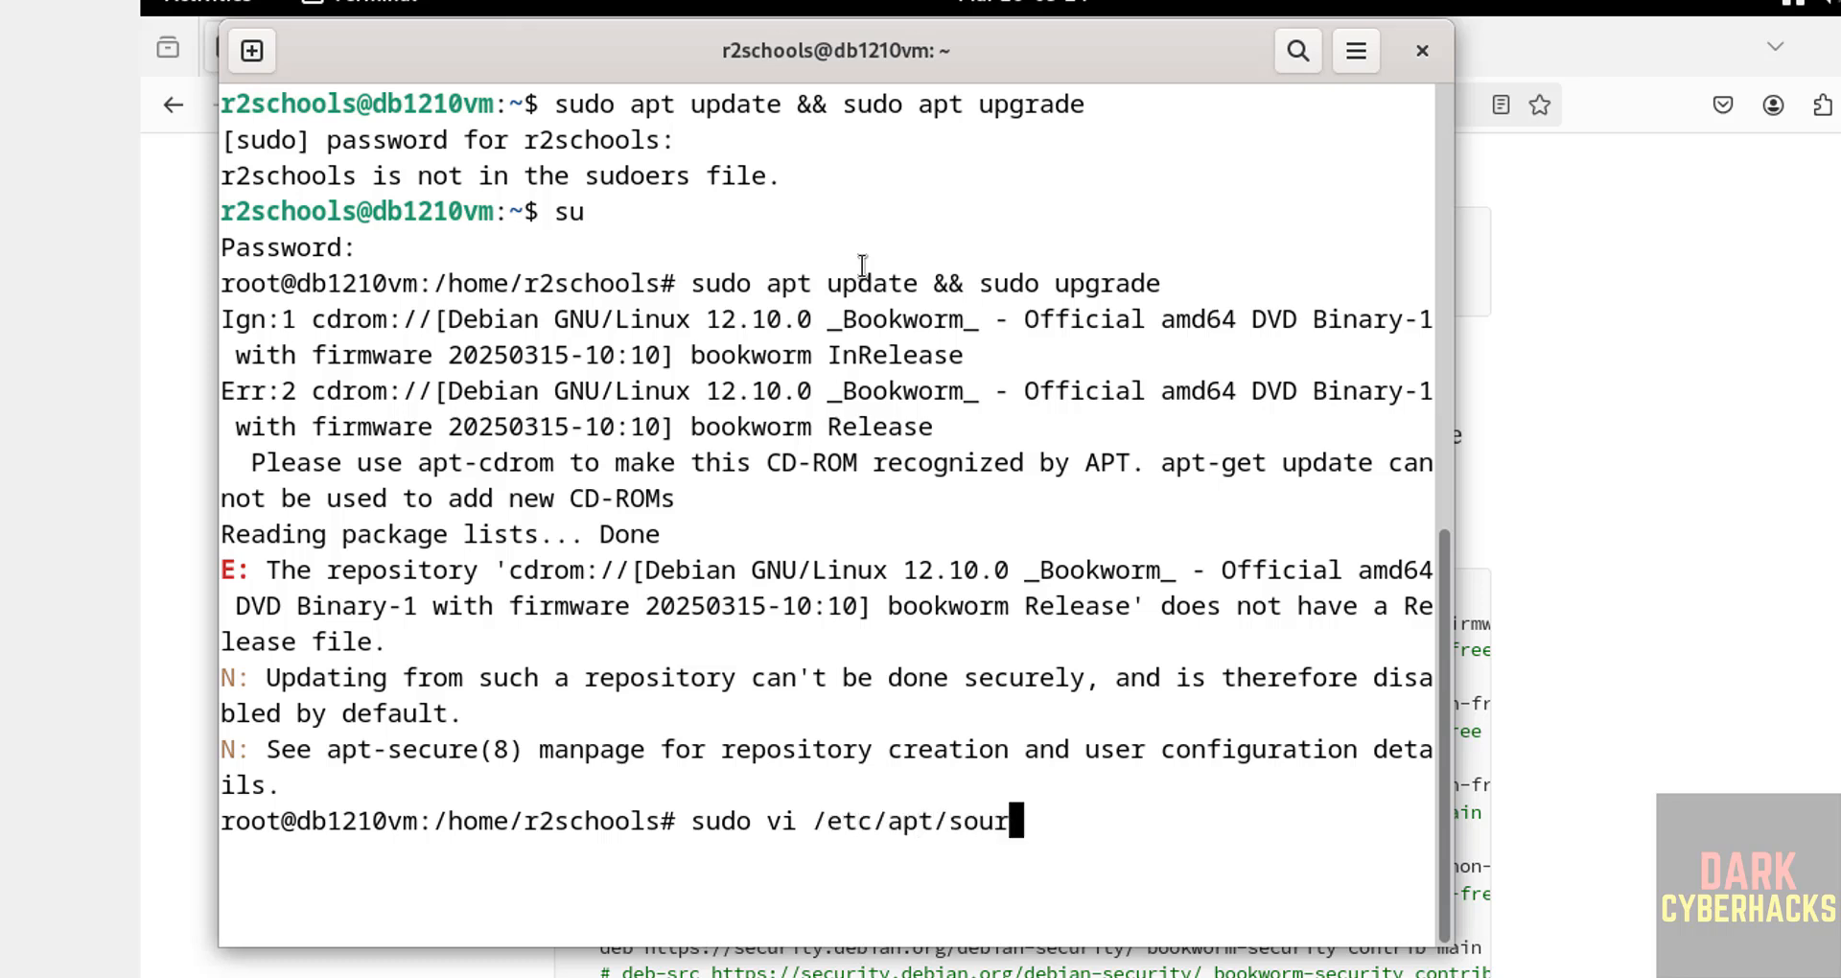
key(Tab)
key(Return)
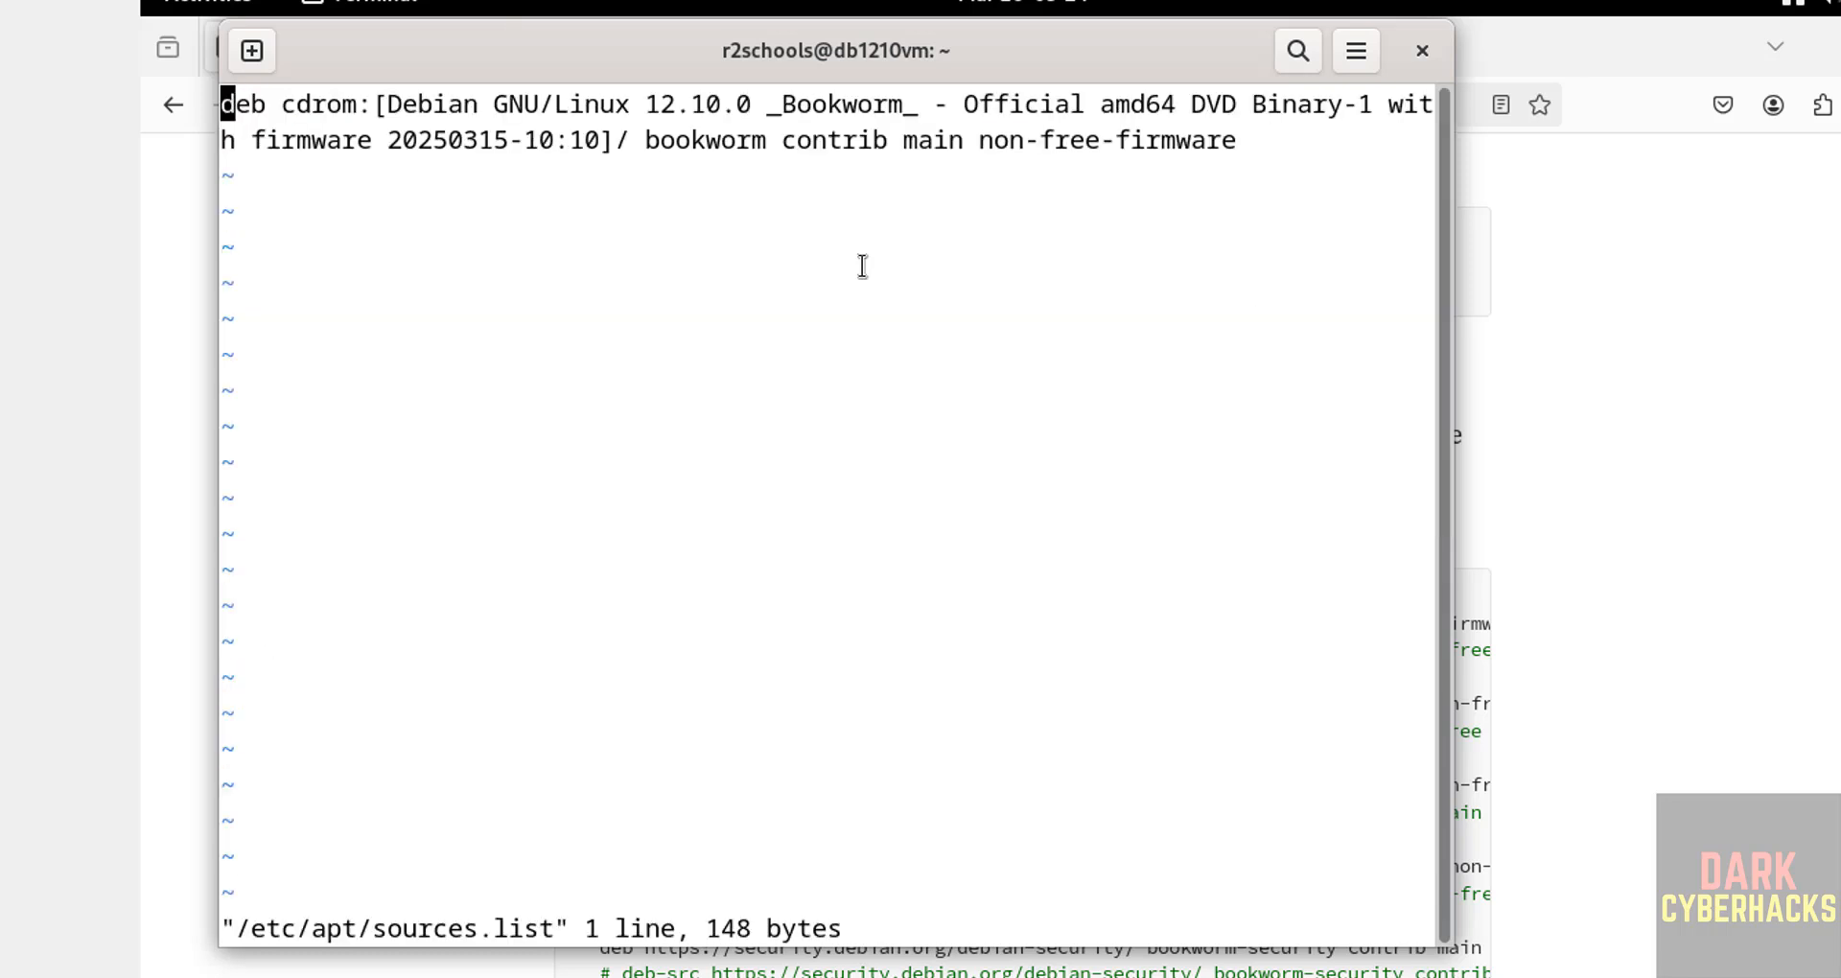
Step: Comment out the cdrom line with # and start a new line below it
text(i#)
key(Escape)
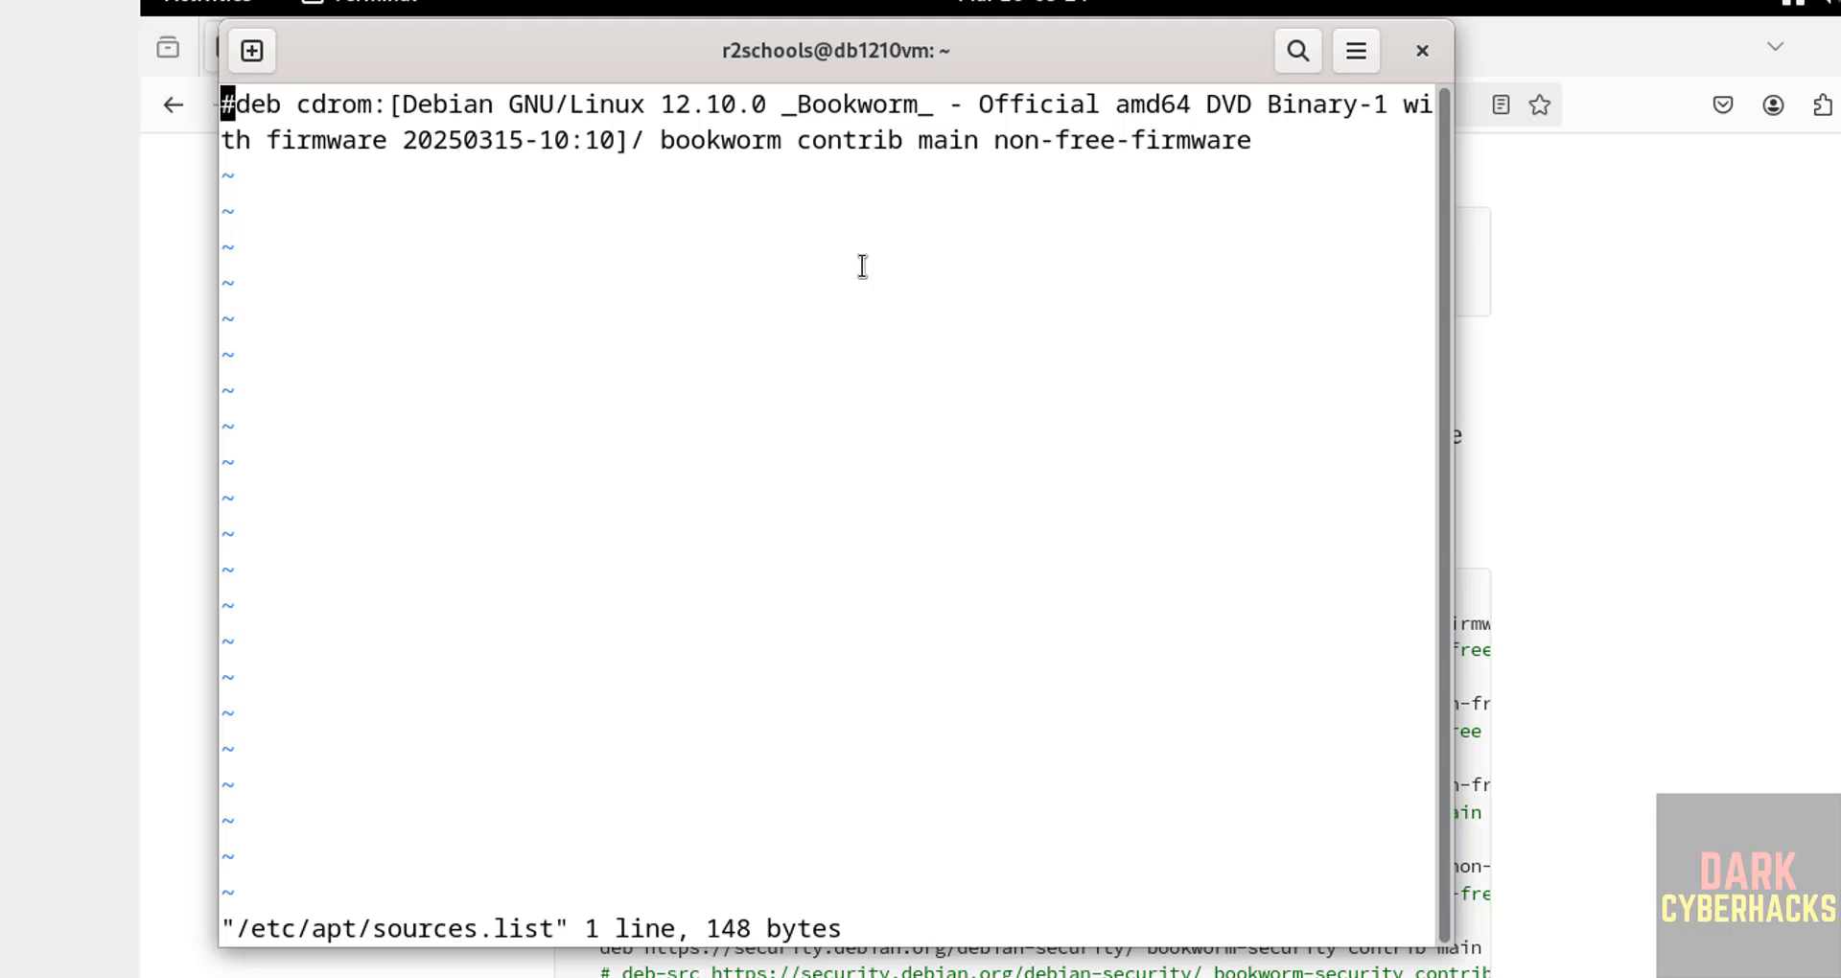
key(A)
key(Return)
Step: Copy the Debian bookworm deb lines from the Medium article and paste them into the file
key(alt+Tab)
scroll(788, 589, down, 3)
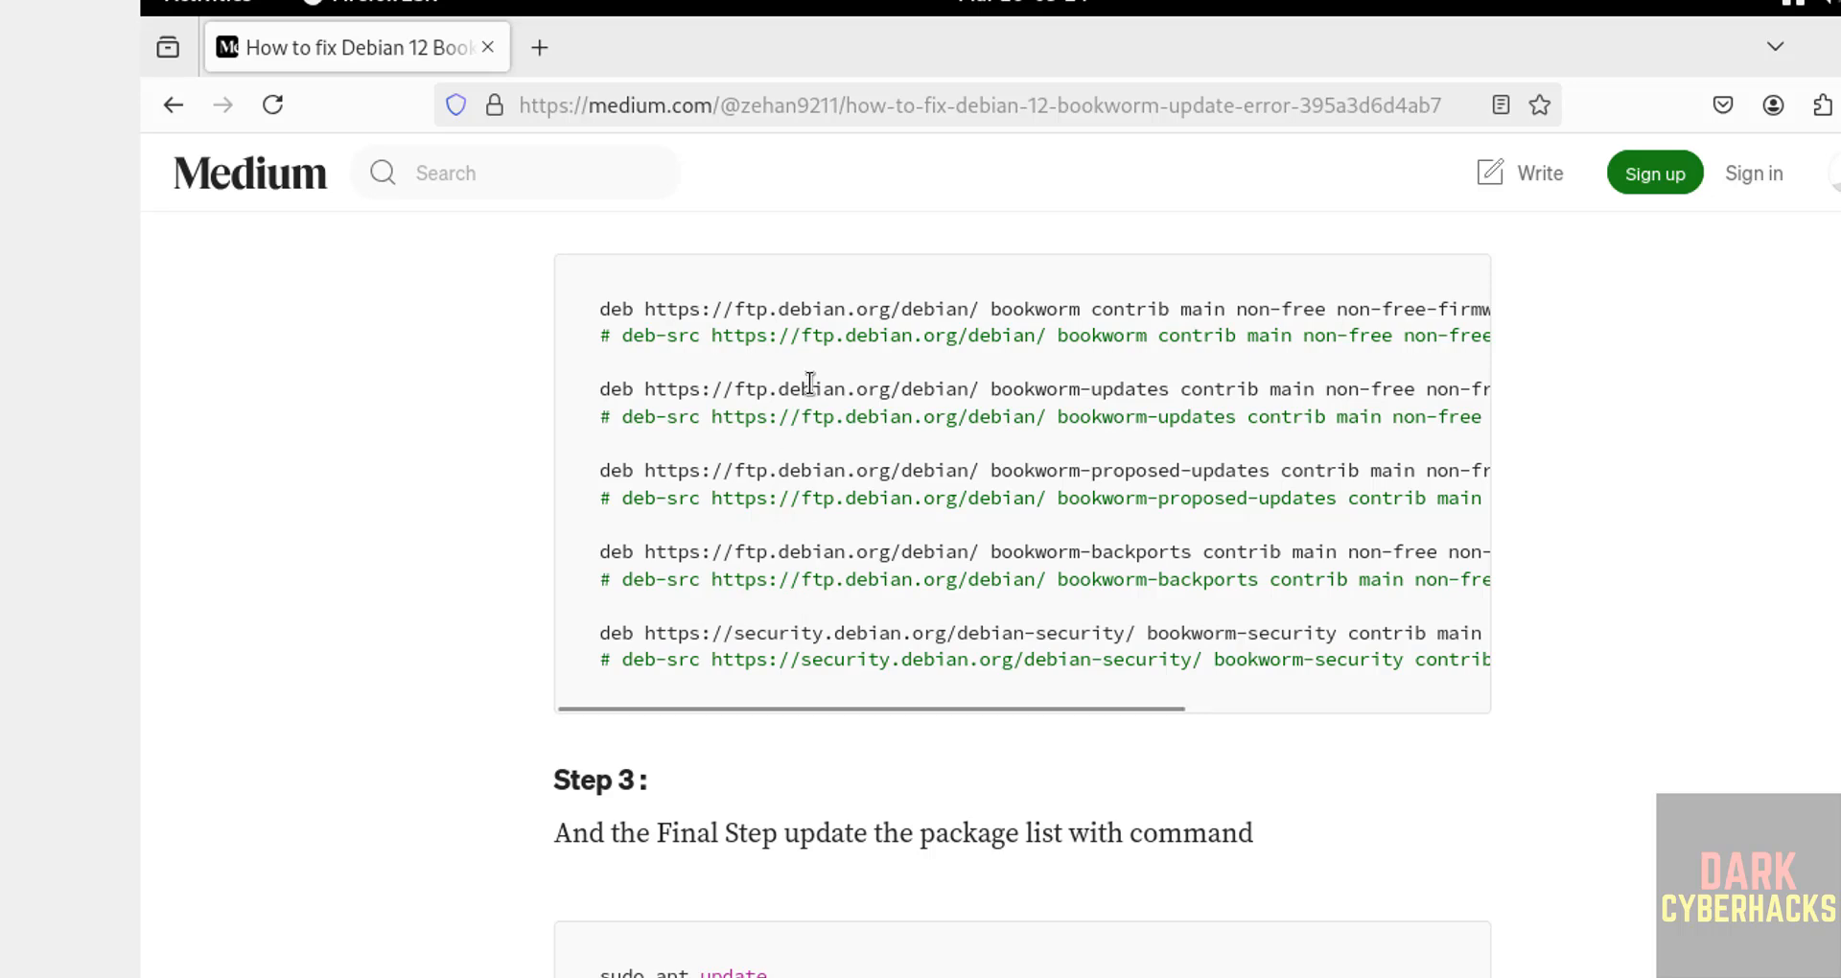
key(ctrl+a)
click(810, 384)
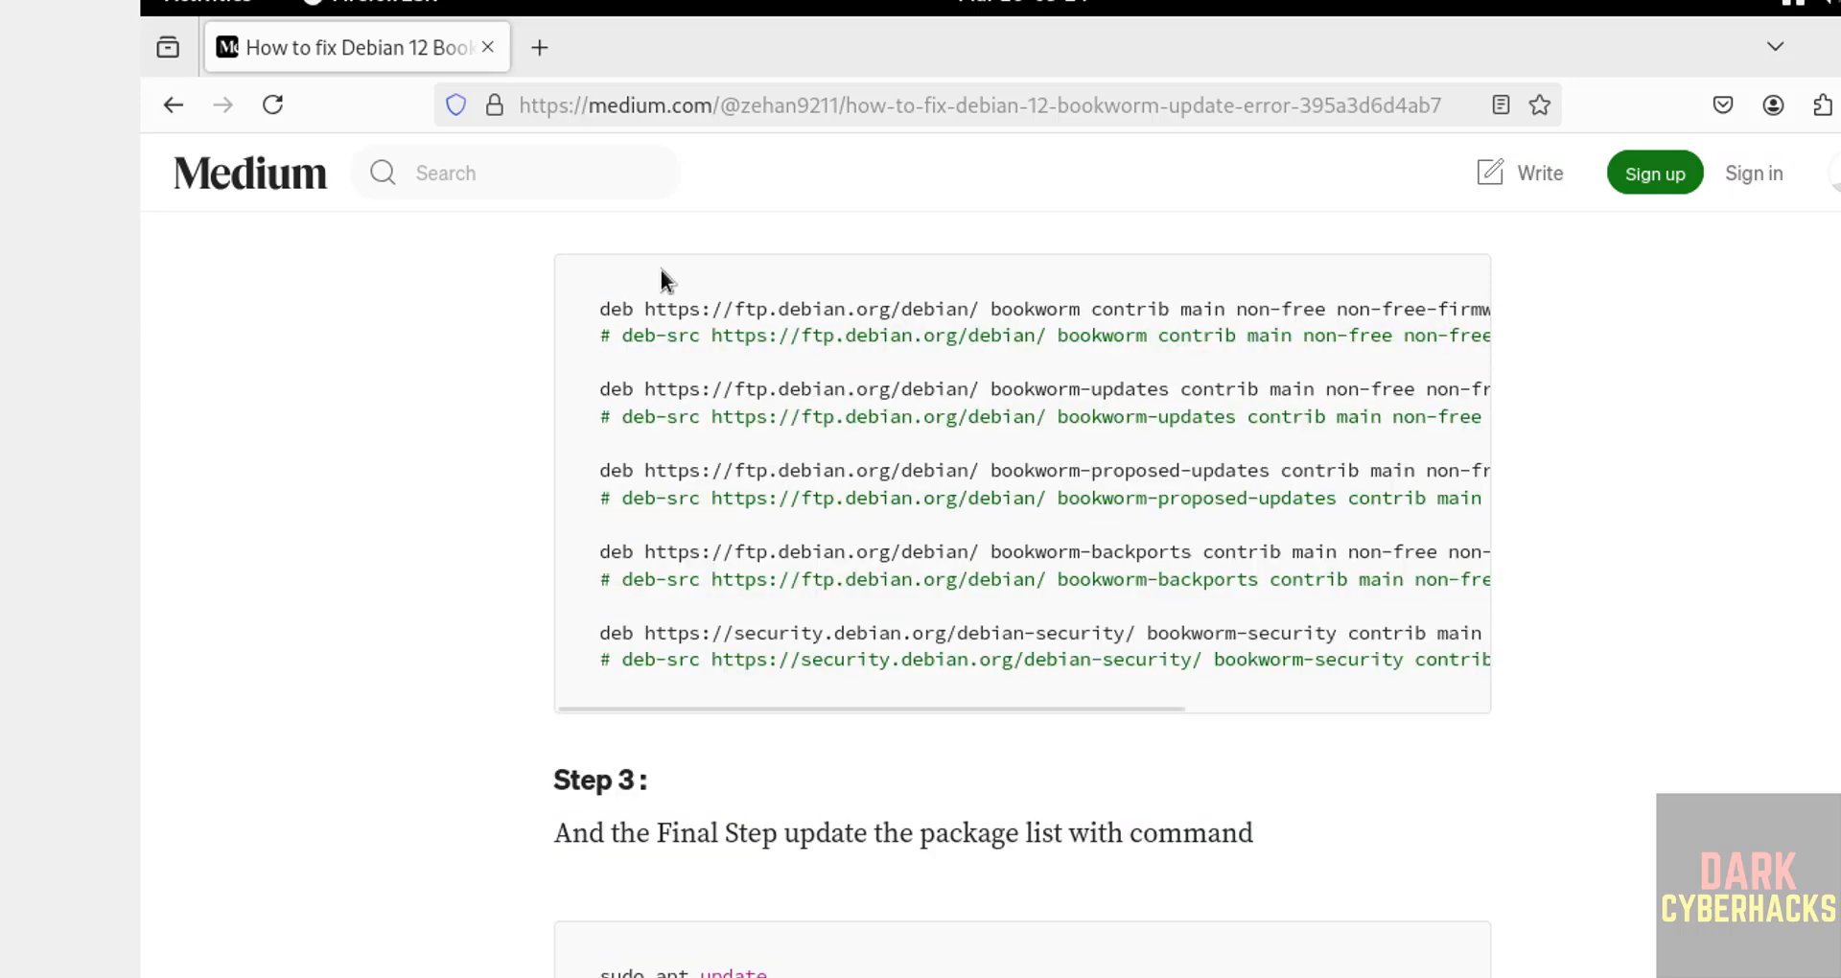
drag(601, 307, 1582, 883)
key(ctrl+c)
scroll(1492, 926, up, 2)
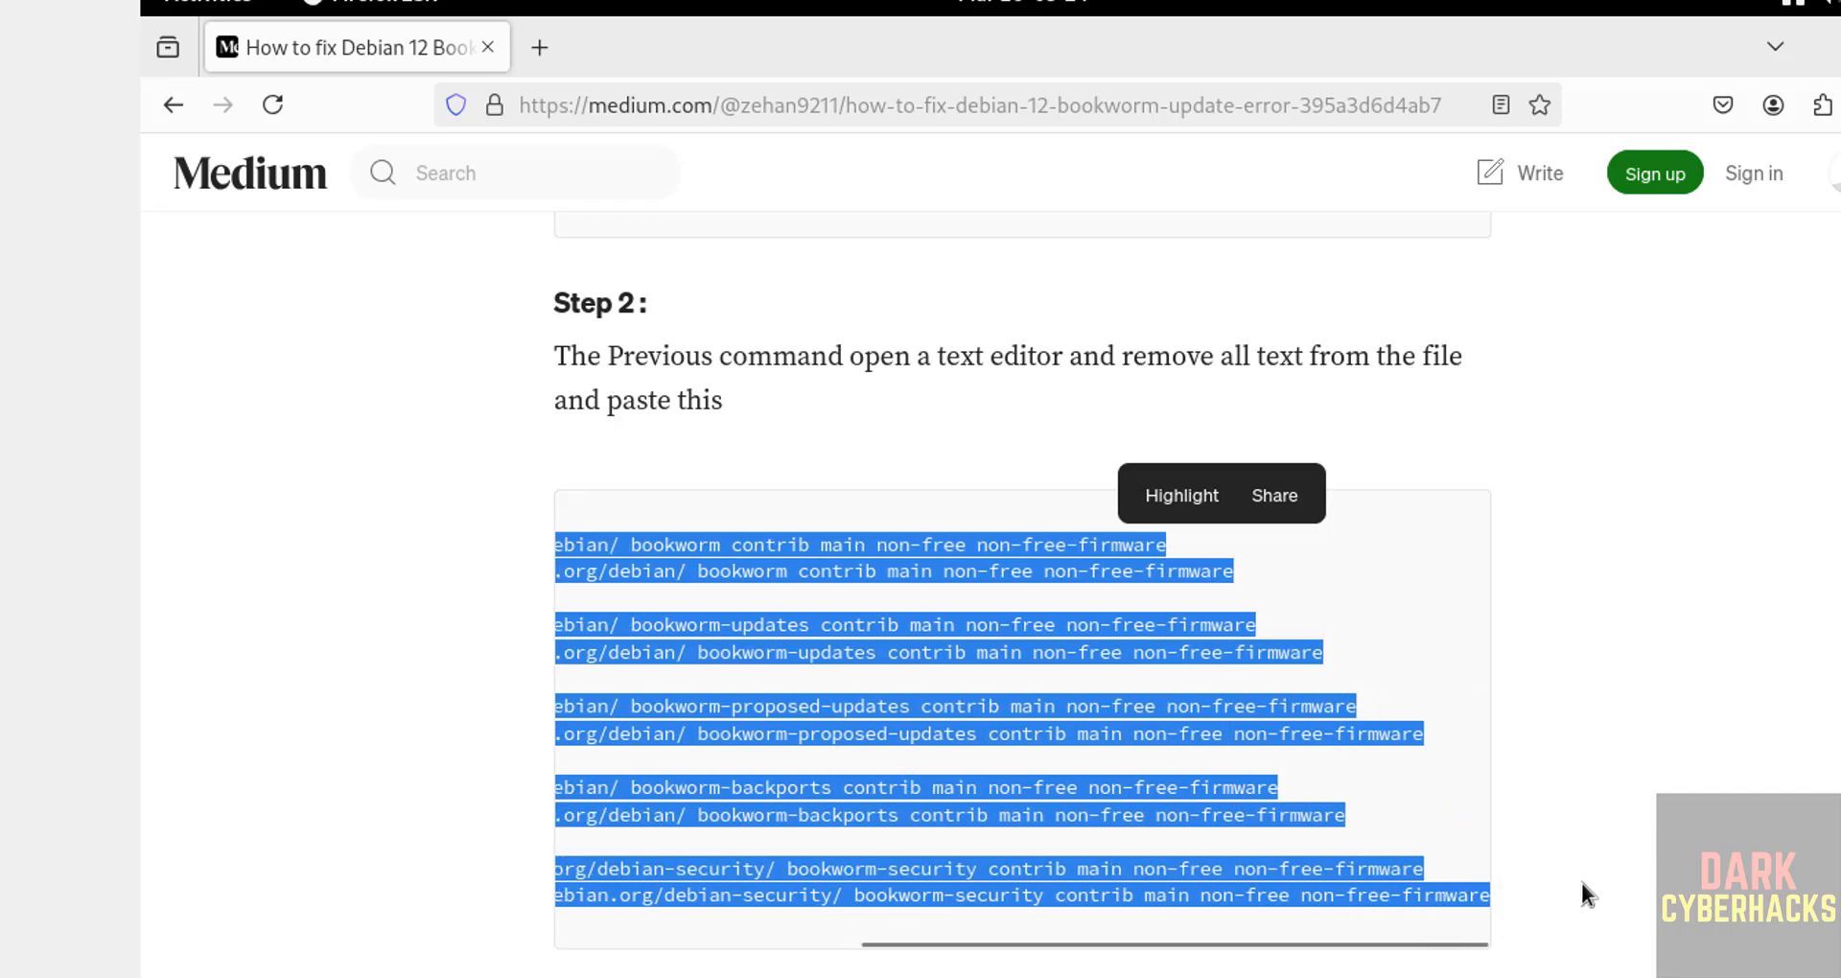
key(alt+Tab)
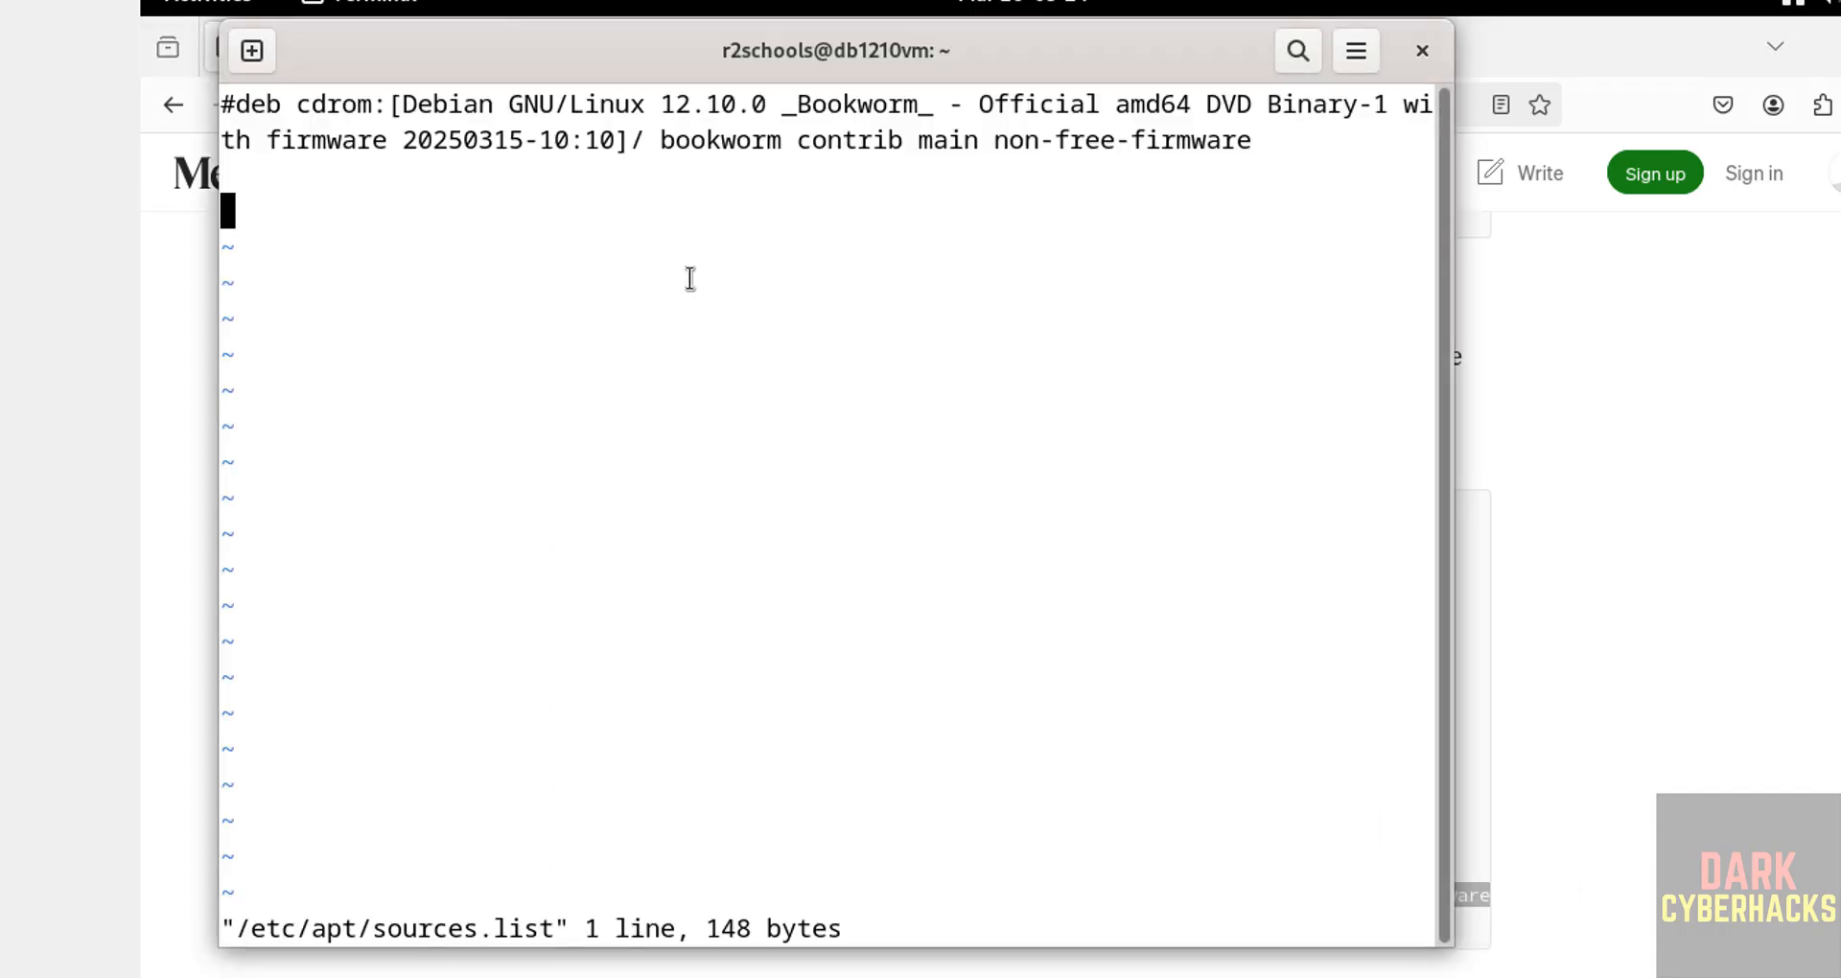
right_click(688, 280)
click(744, 374)
Step: Save the edited sources file in vi and run 'sudo apt update && sudo apt upgrade'
key(shift+z)
key(shift+z)
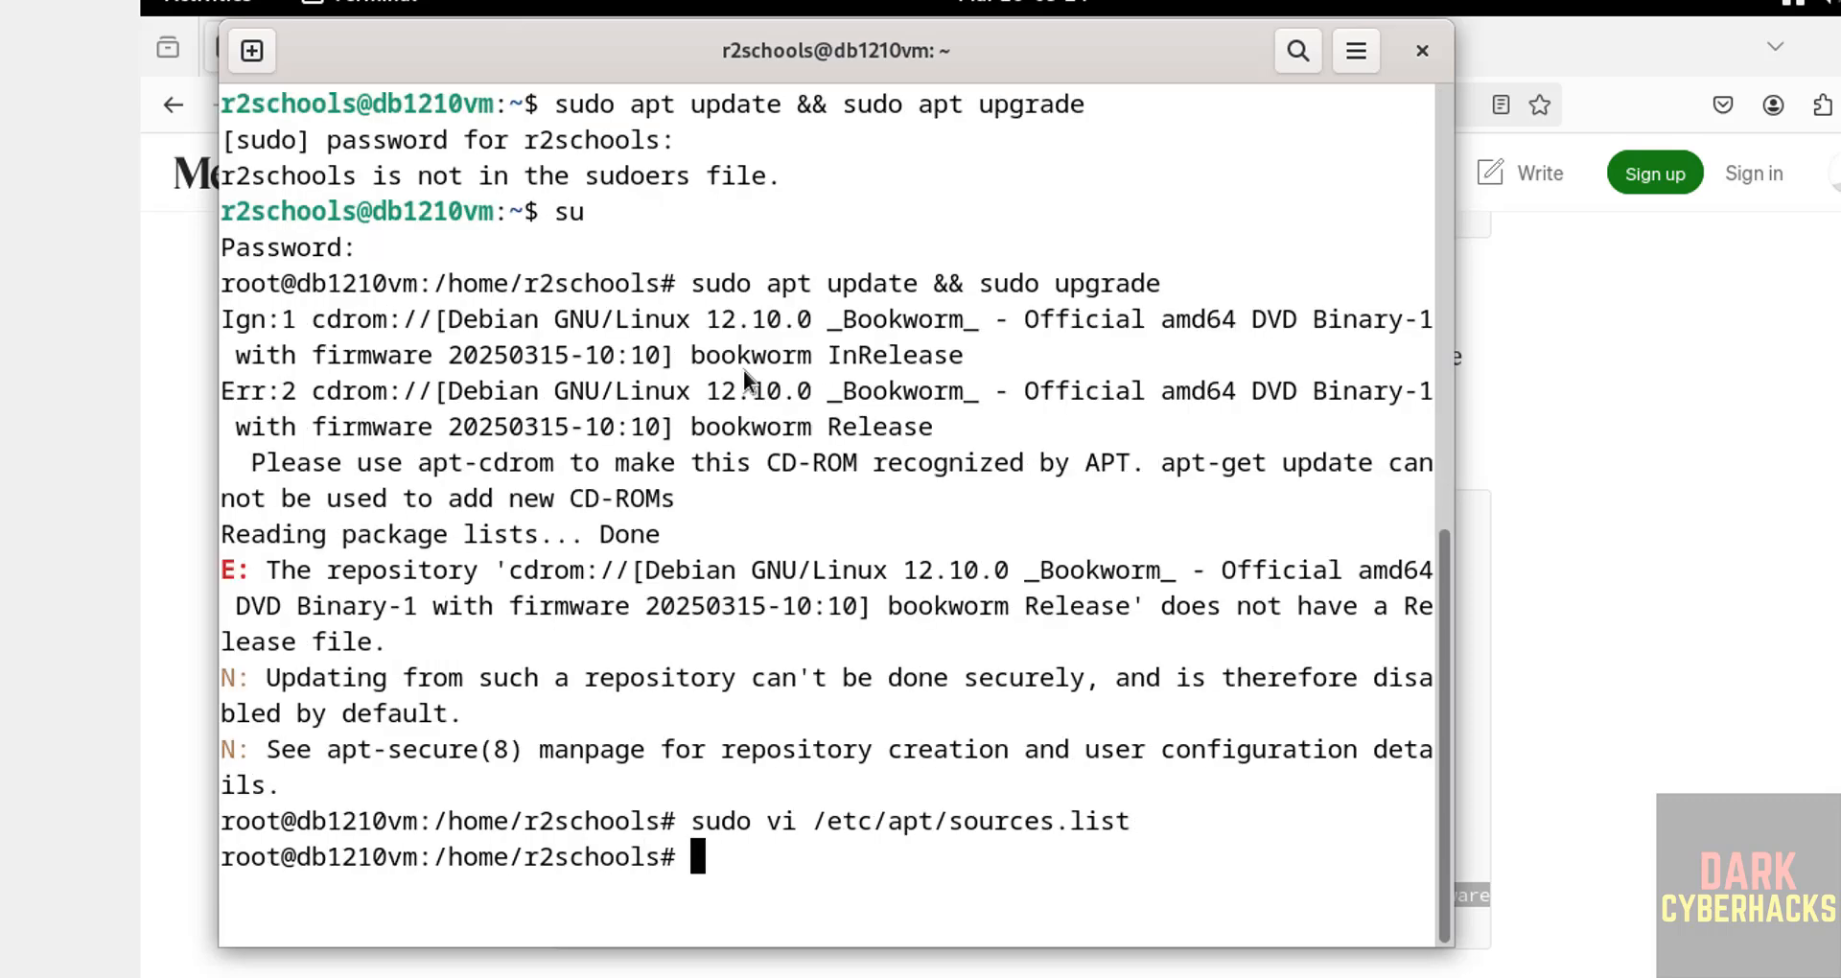
key(ctrl+l)
text(sudo atp)
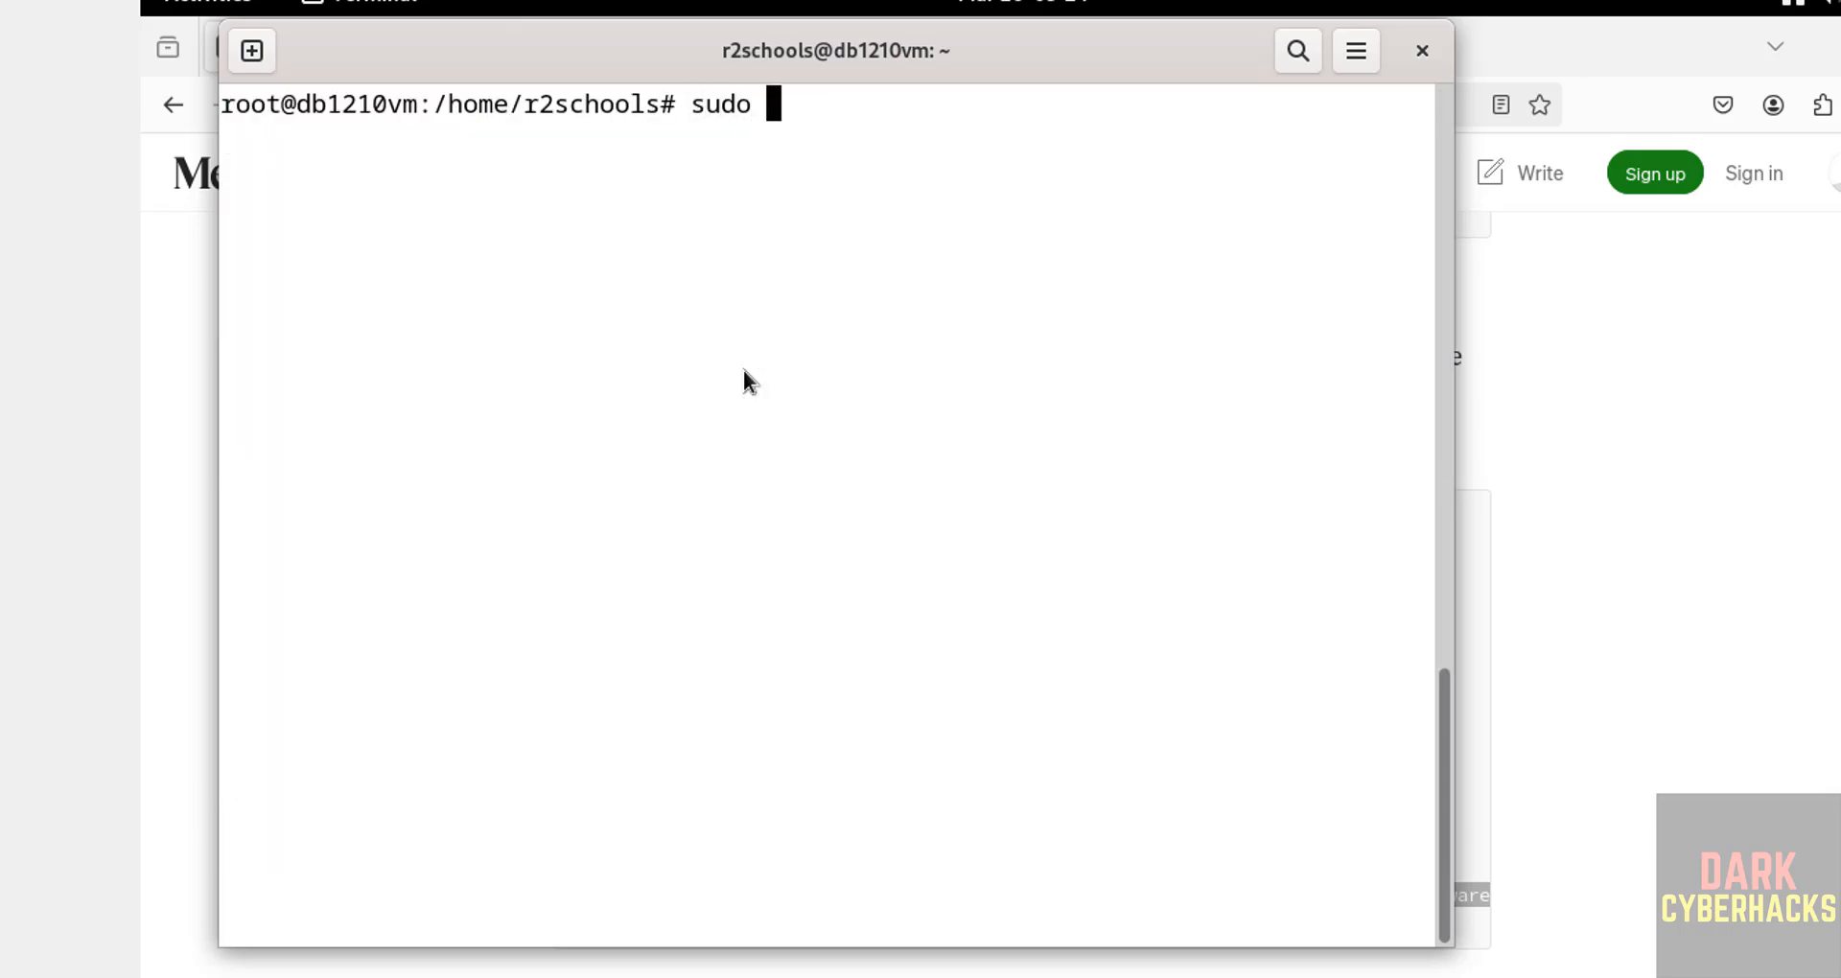
key(BackSpace)
key(BackSpace)
text(pt )
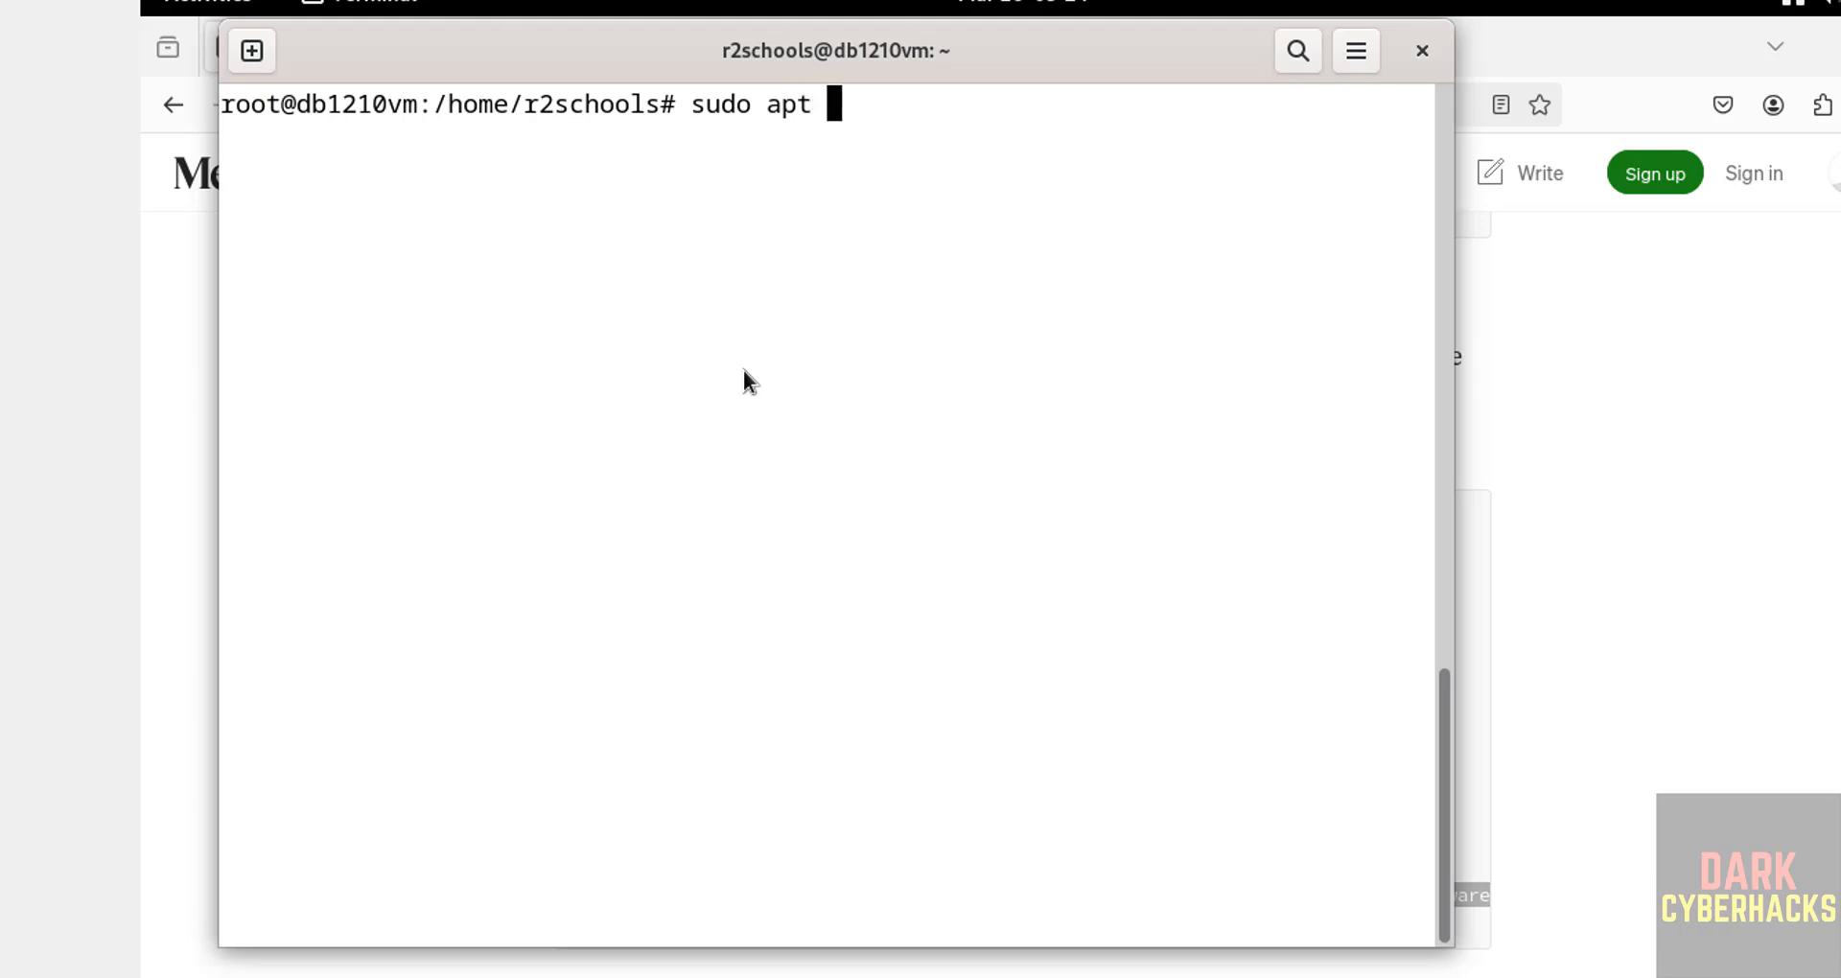
text(updat)
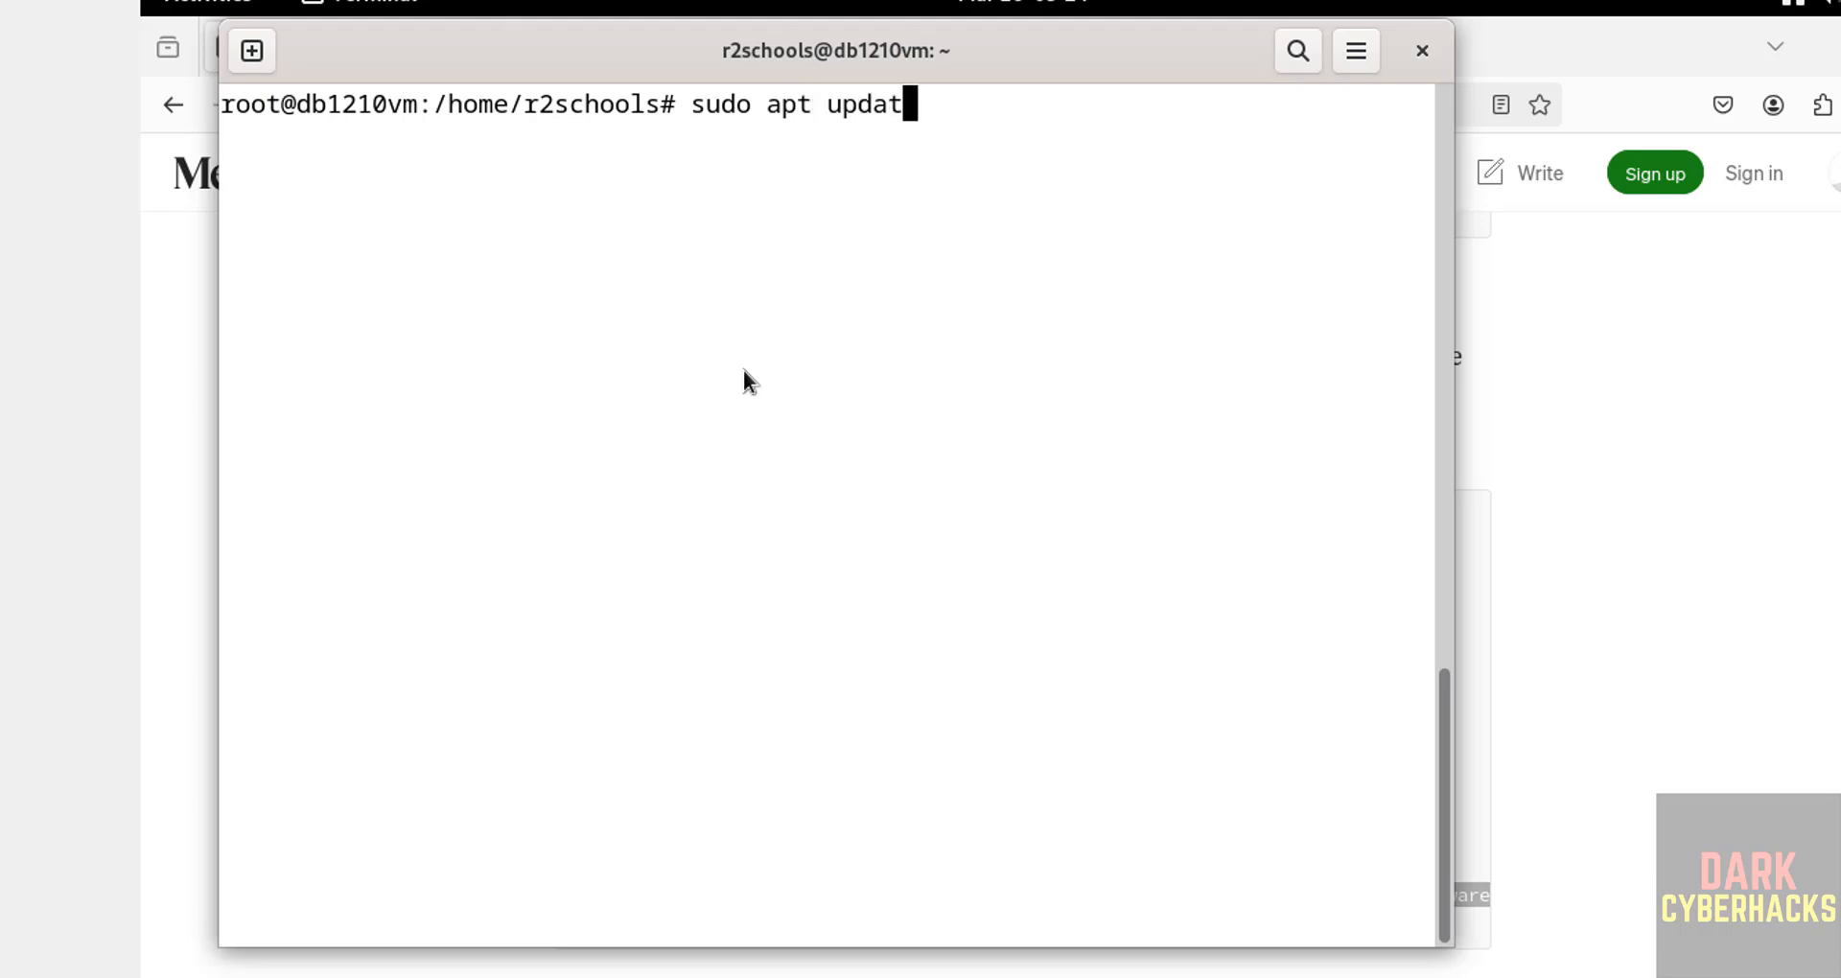
text(e && )
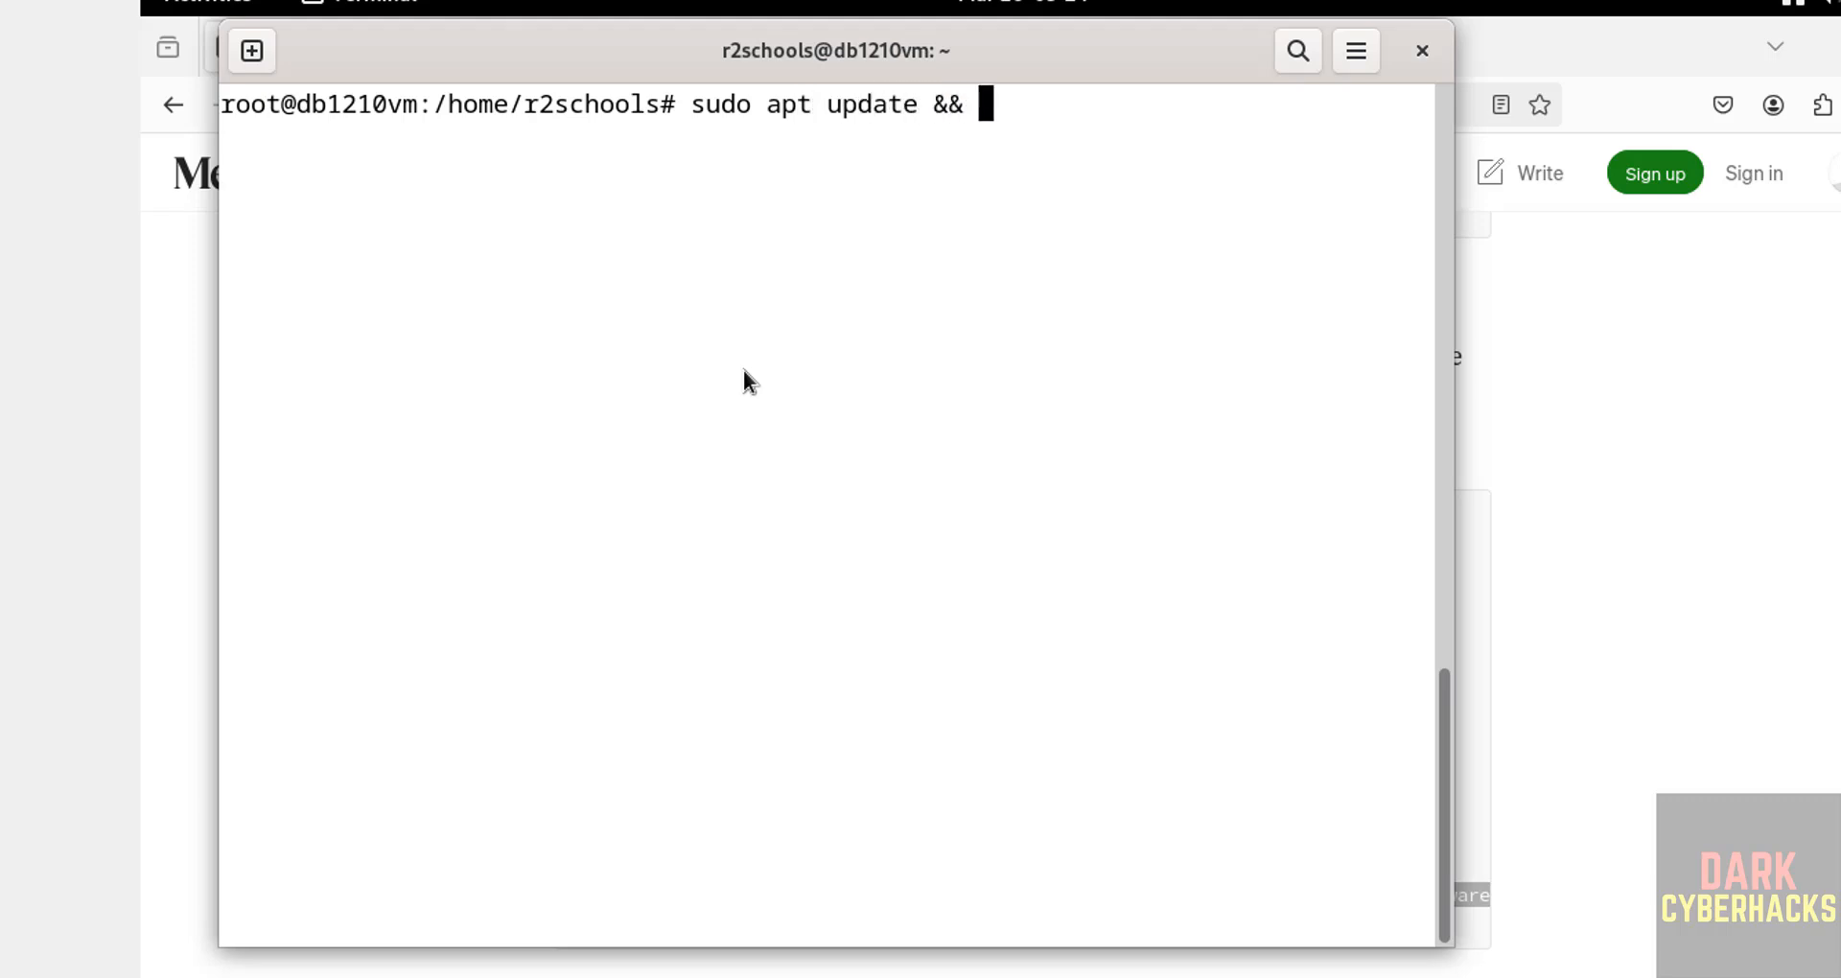
text(sudo apt up)
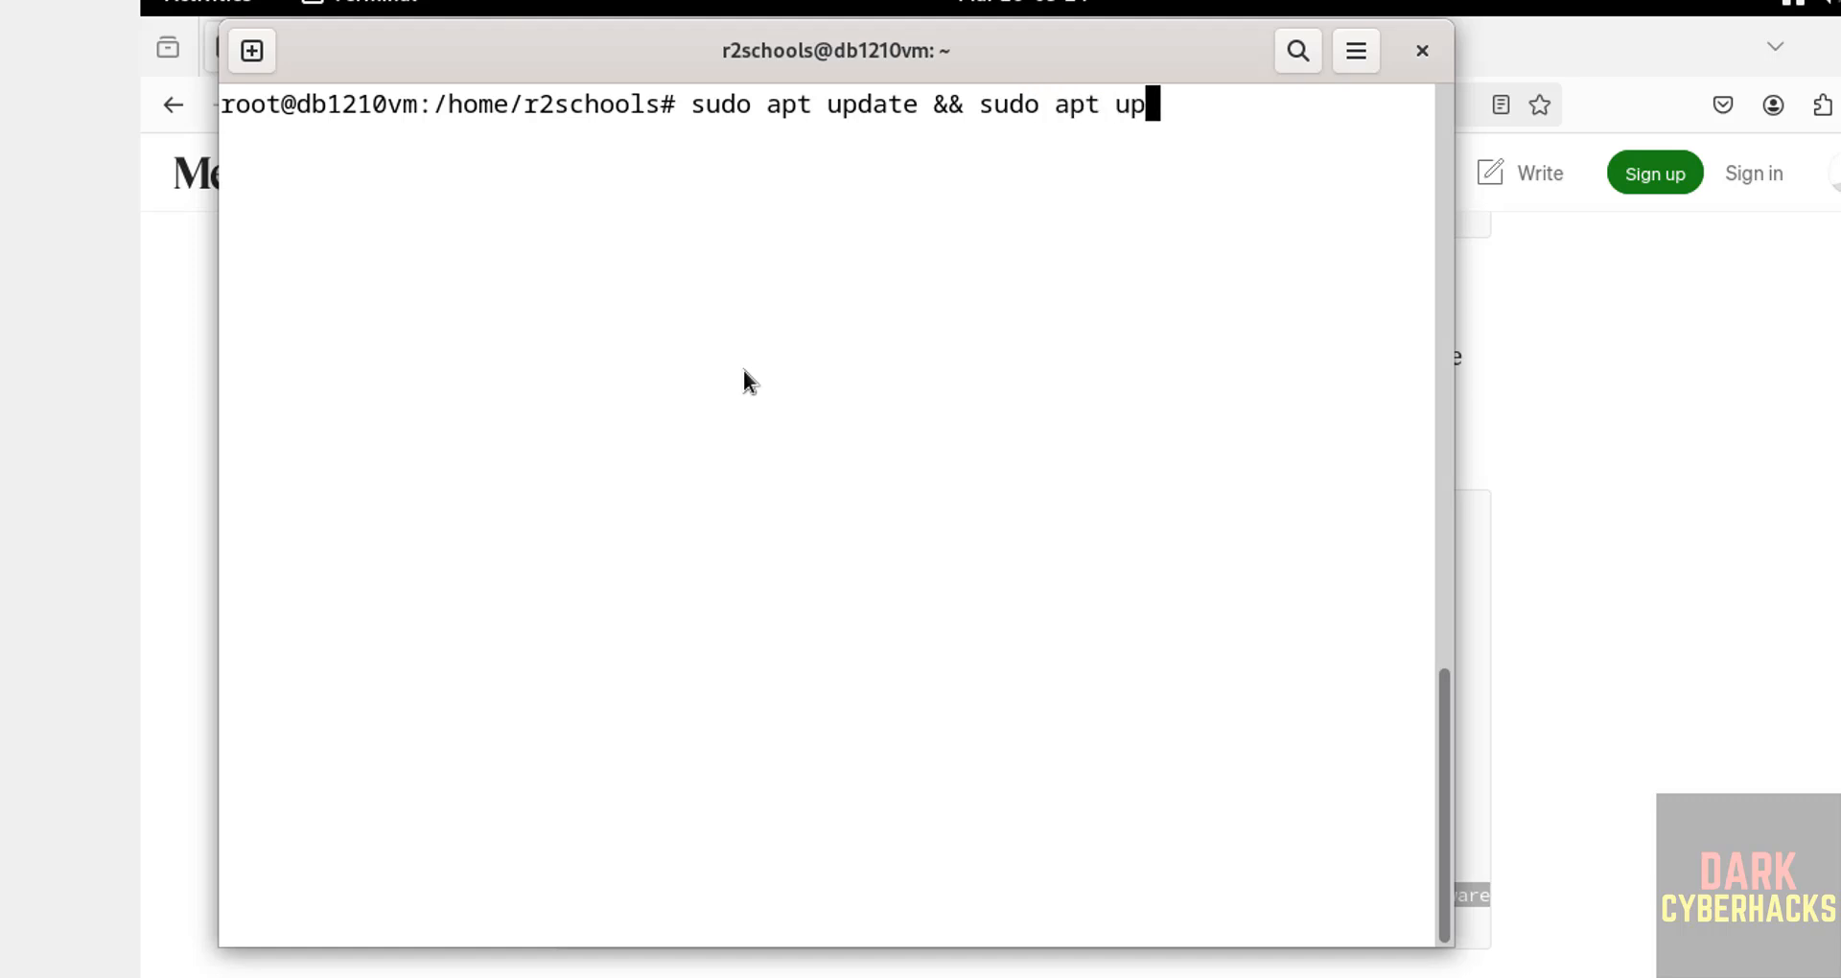
text(grade)
key(Return)
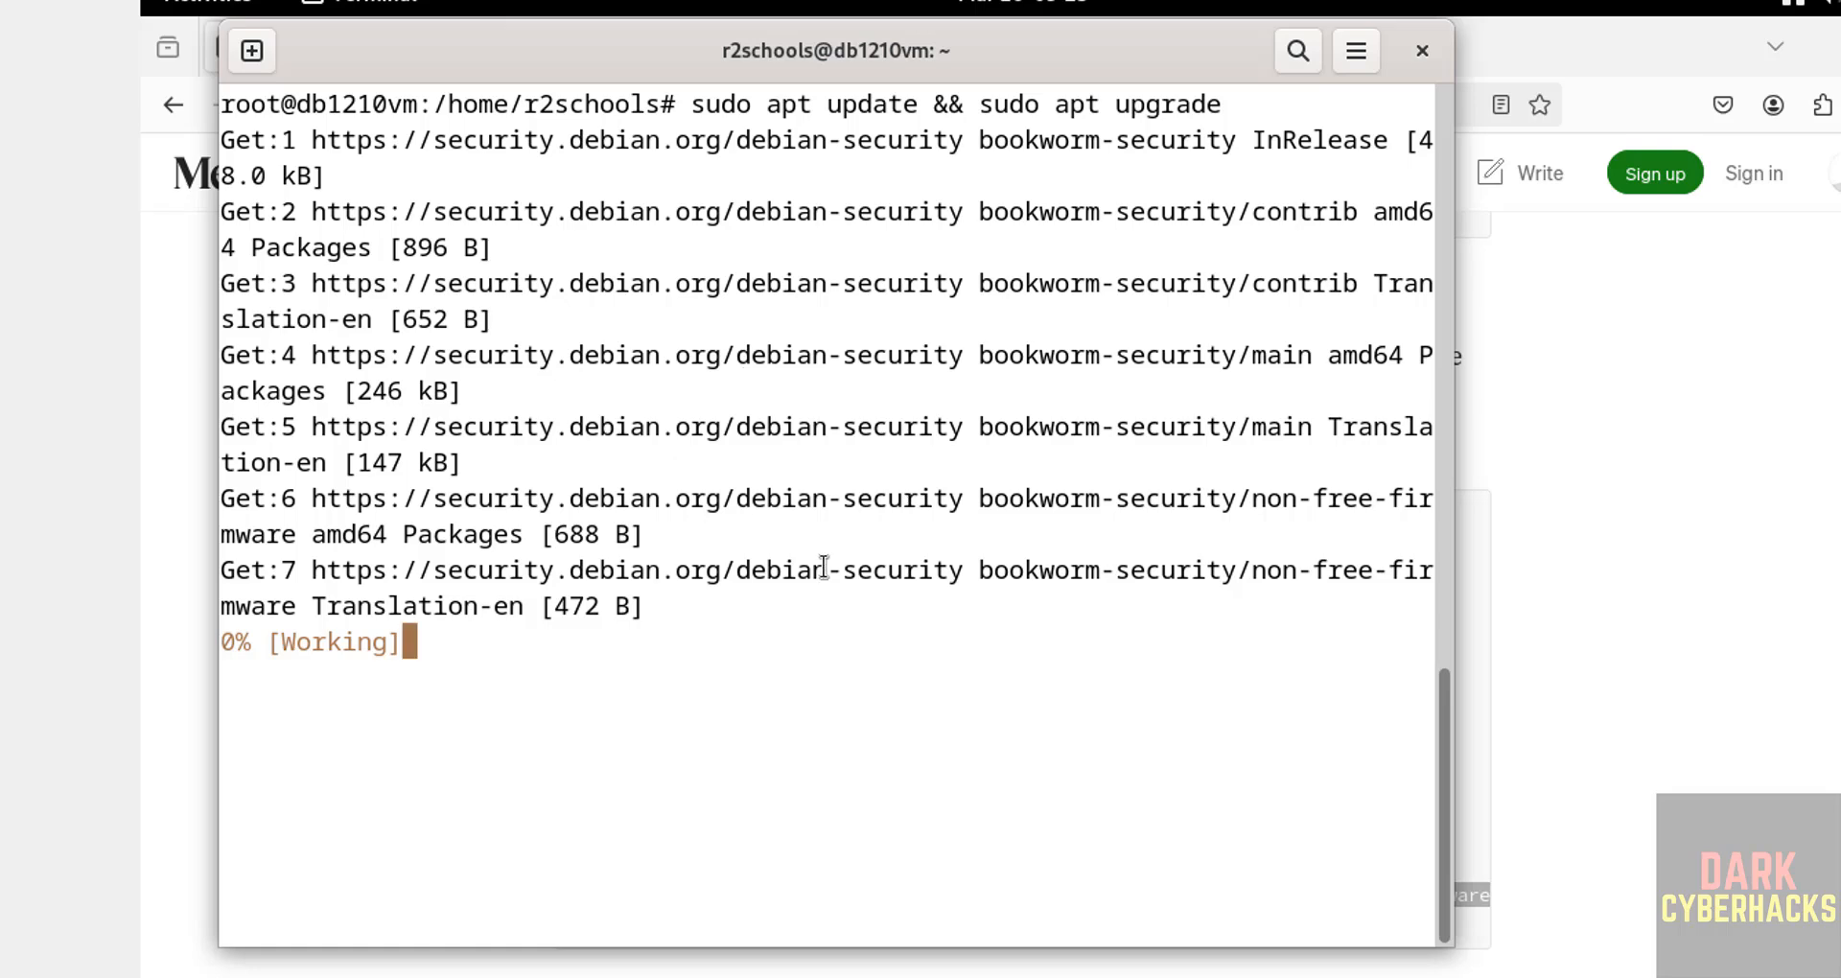
Step: Compare the output with the browser guide (32.2 MB fetched, 0 upgraded) and clear the terminal
click(1602, 683)
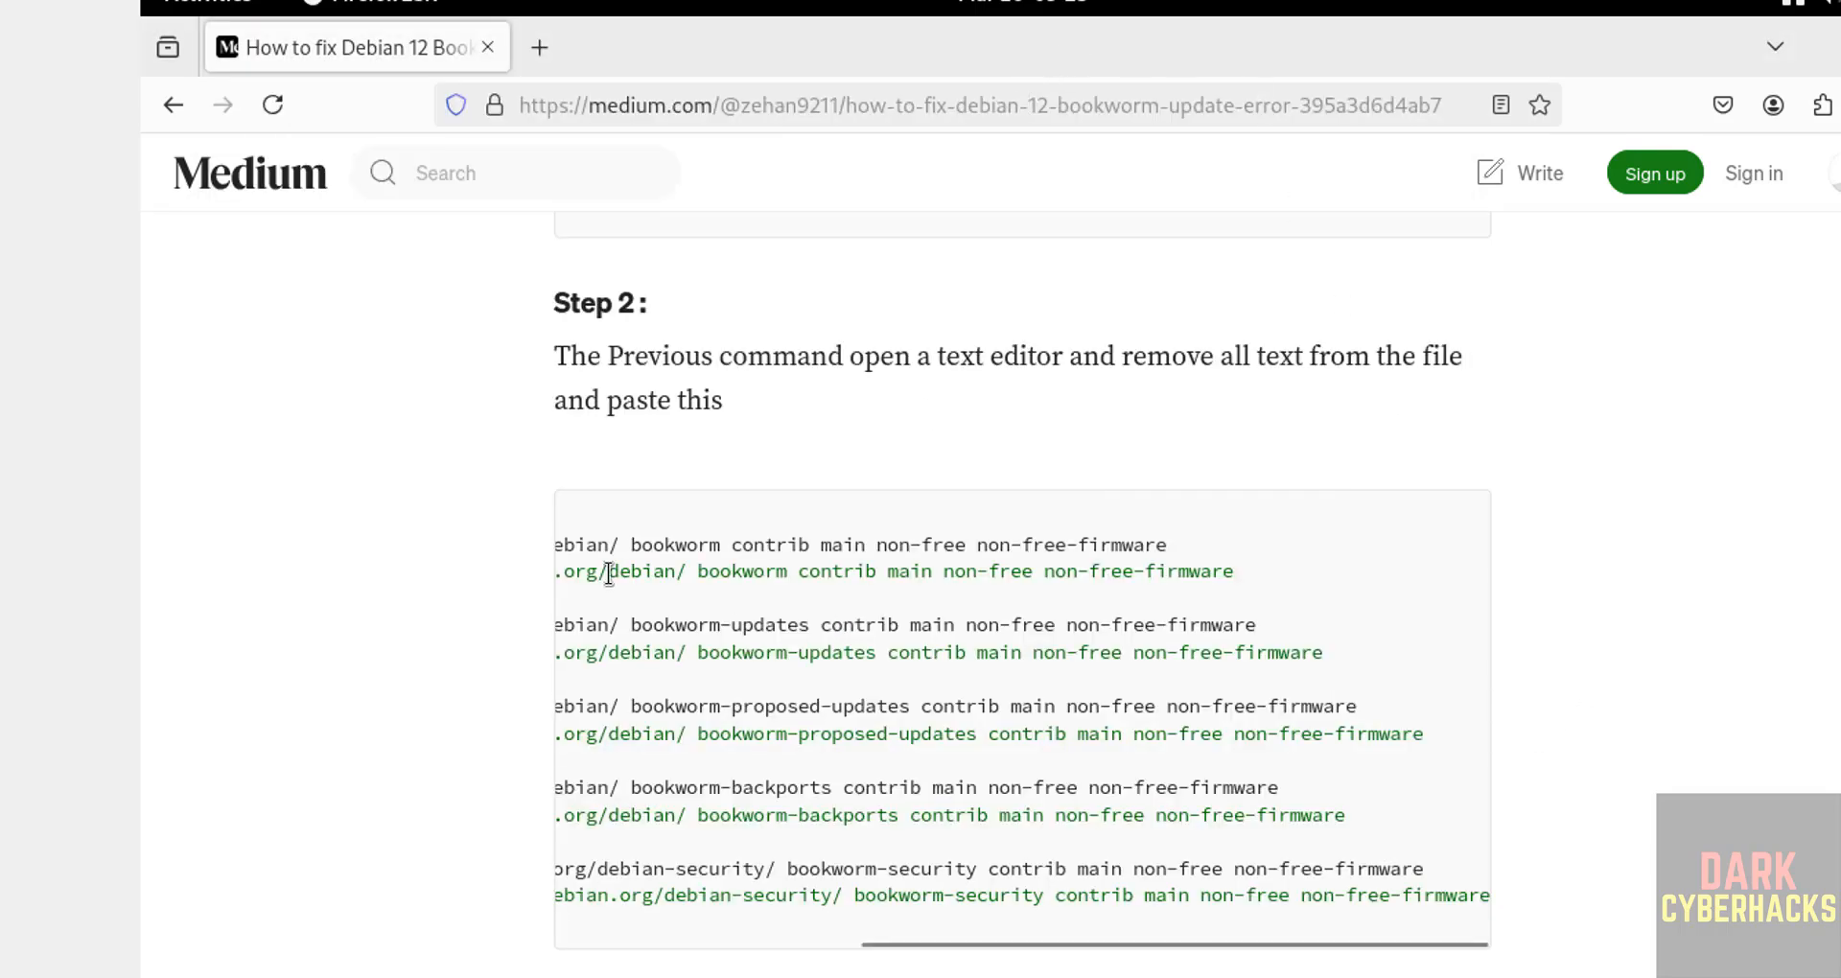
key(alt+Tab)
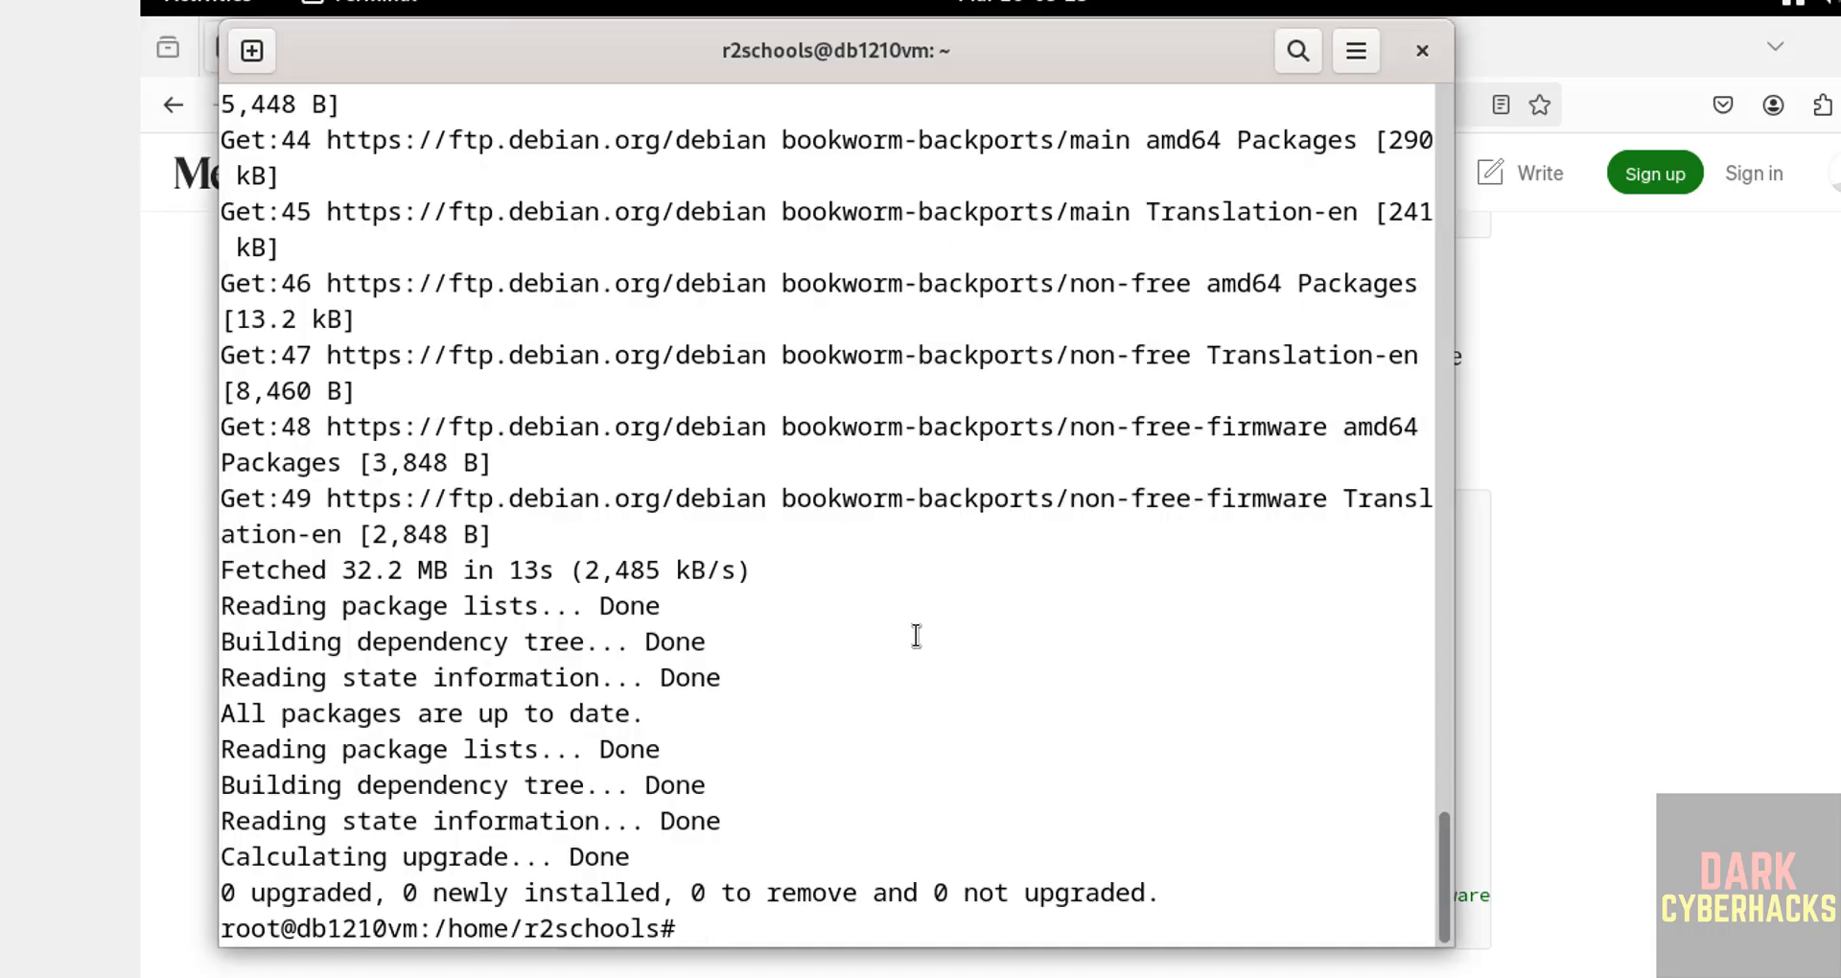
key(ctrl+l)
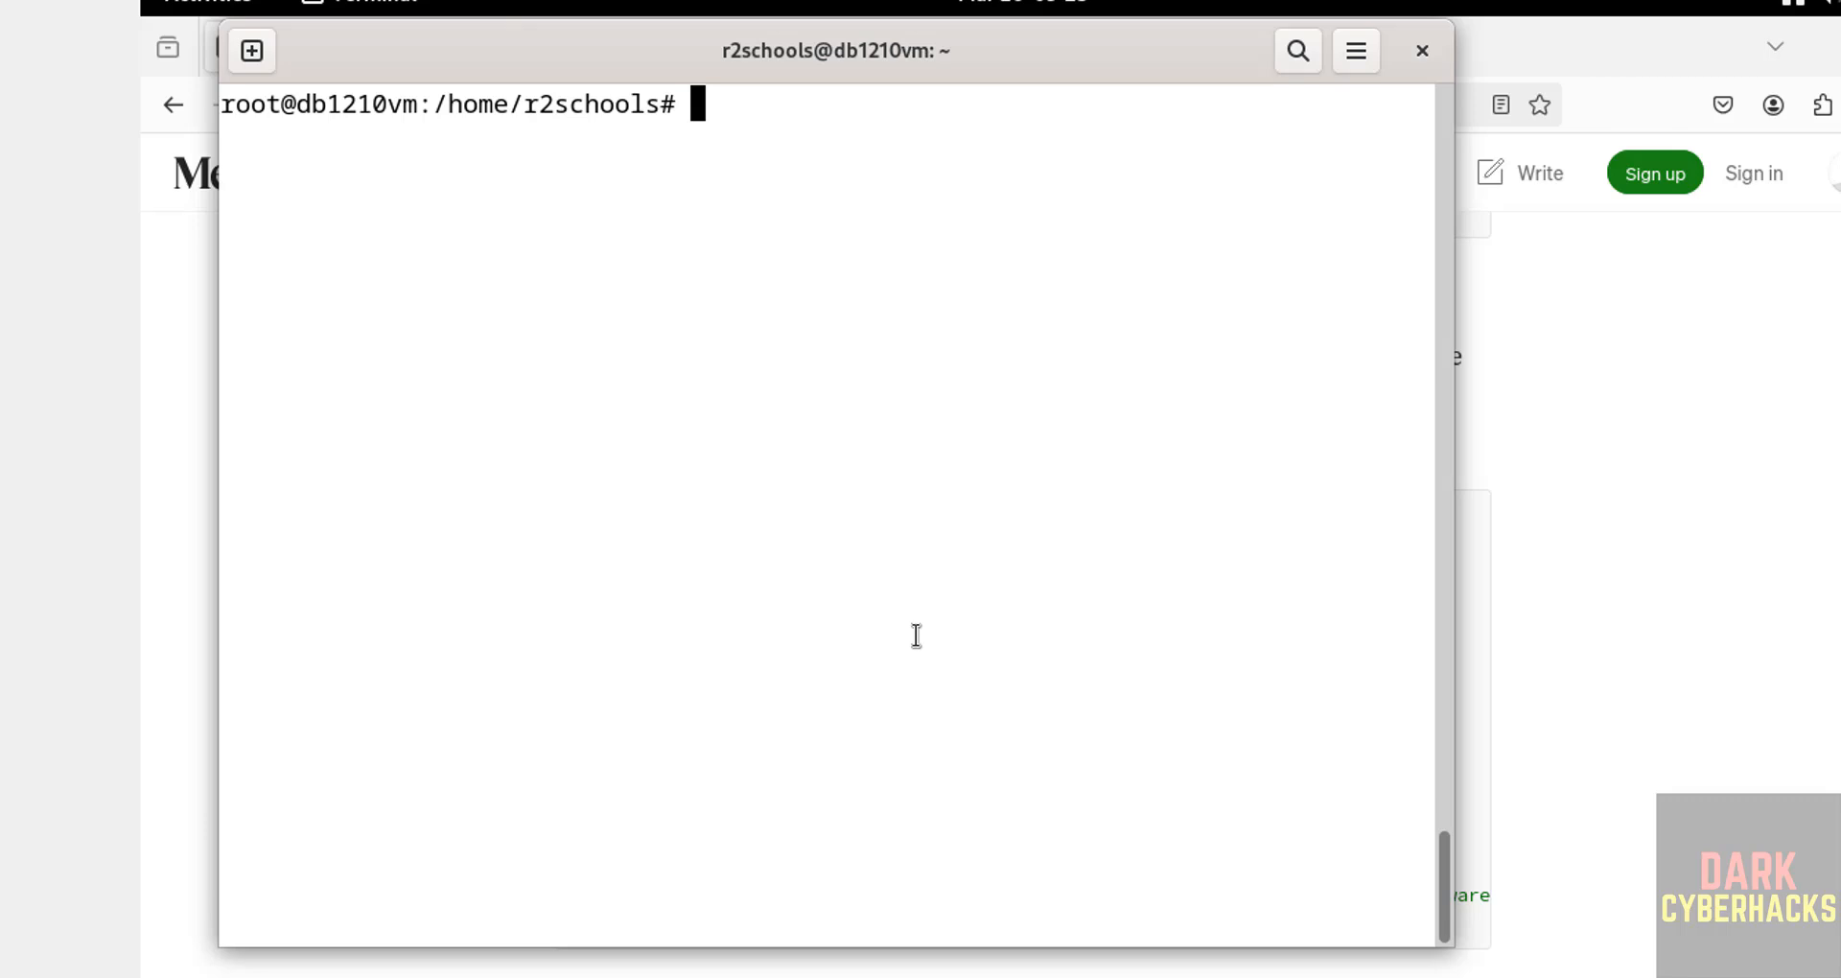